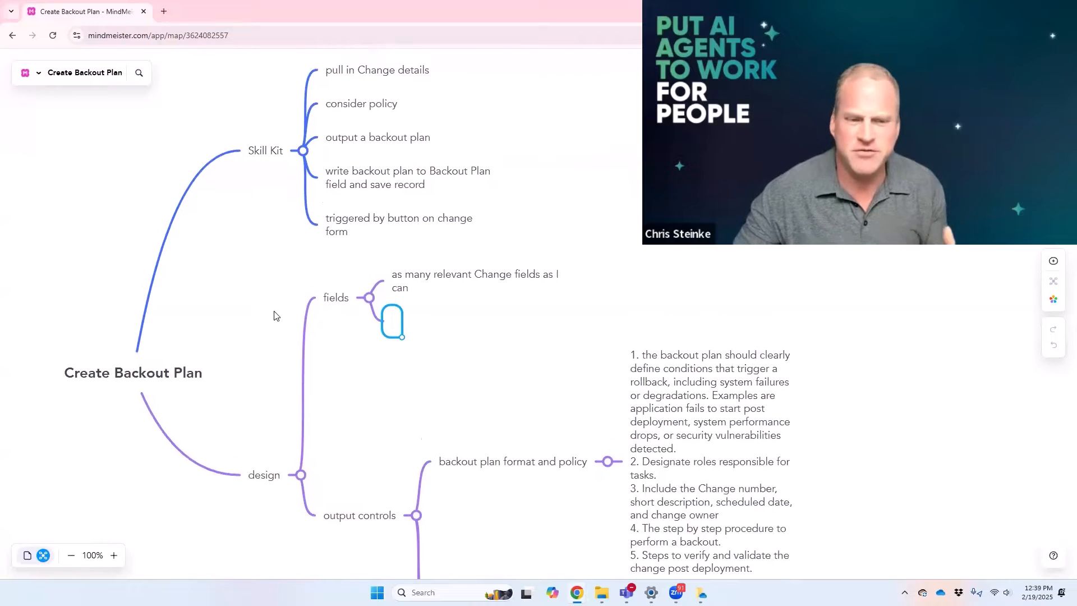
Step: Discard the empty topic under the fields branch and select the central Create Backout Plan topic
key("Escape")
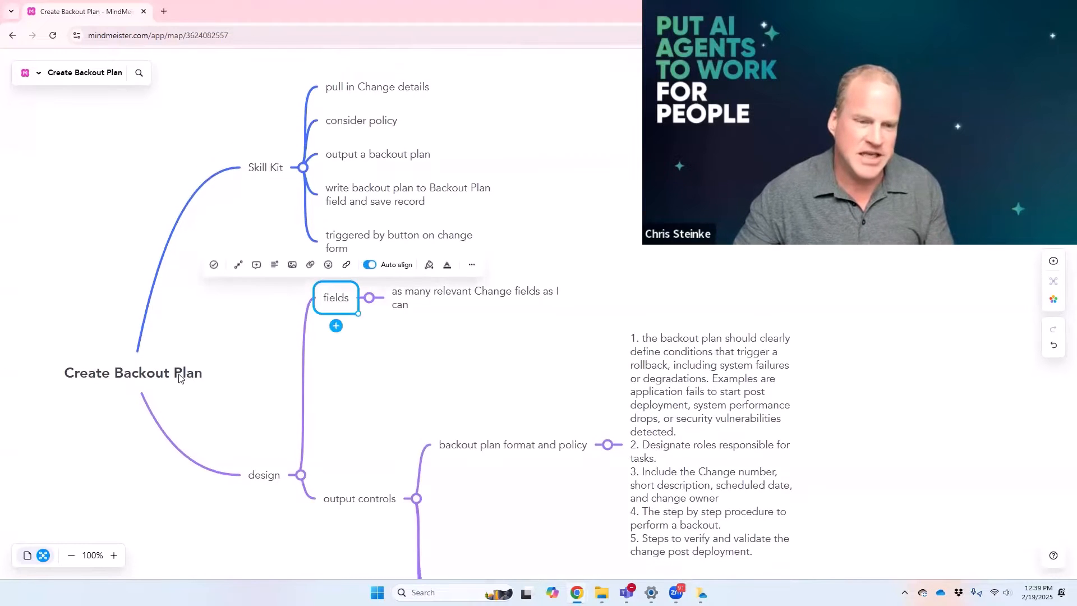
left_click(187, 377)
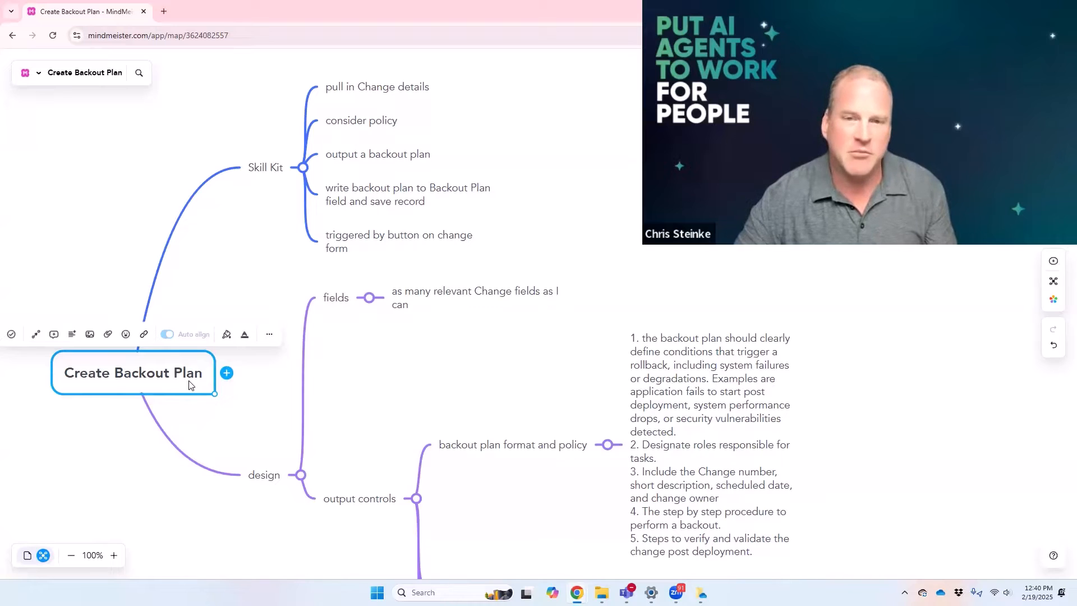
Step: Review the Skill Kit branch, including the topics on pulling in Change details and considering policy
left_click(253, 169)
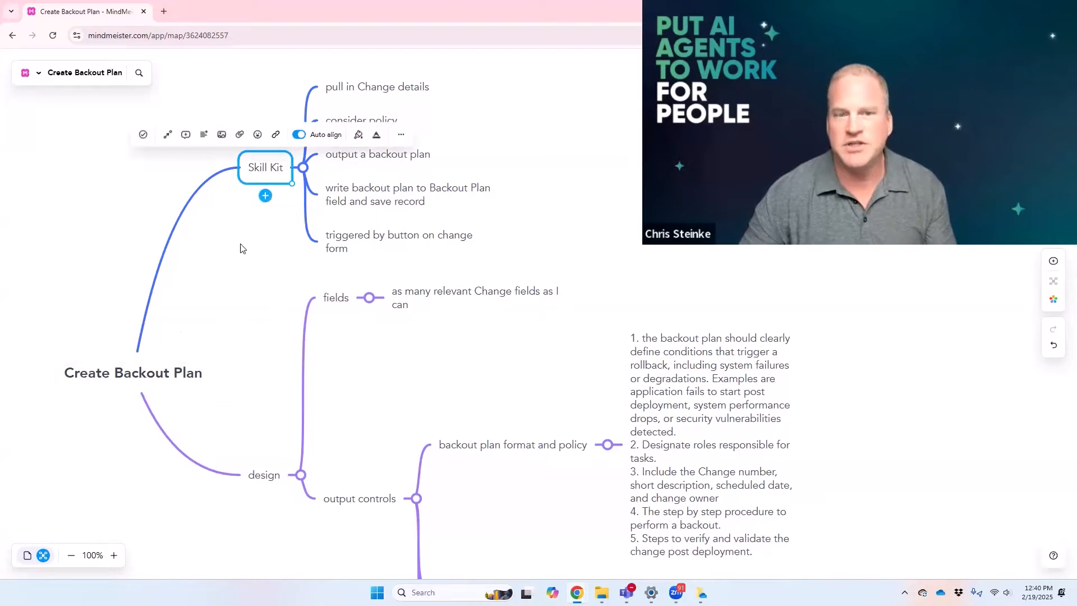
left_click(243, 259)
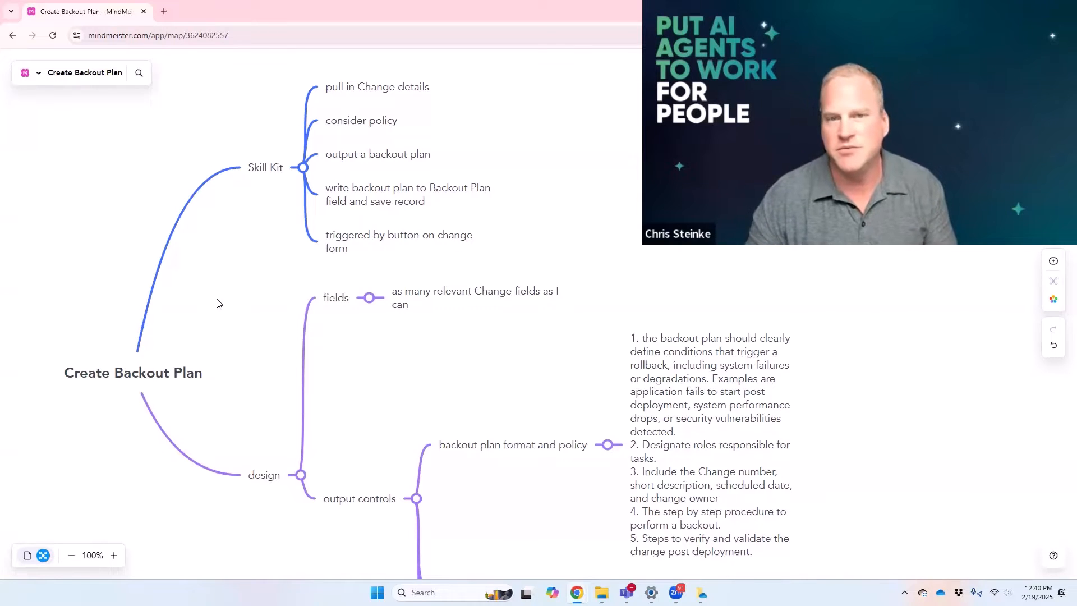
left_click(348, 88)
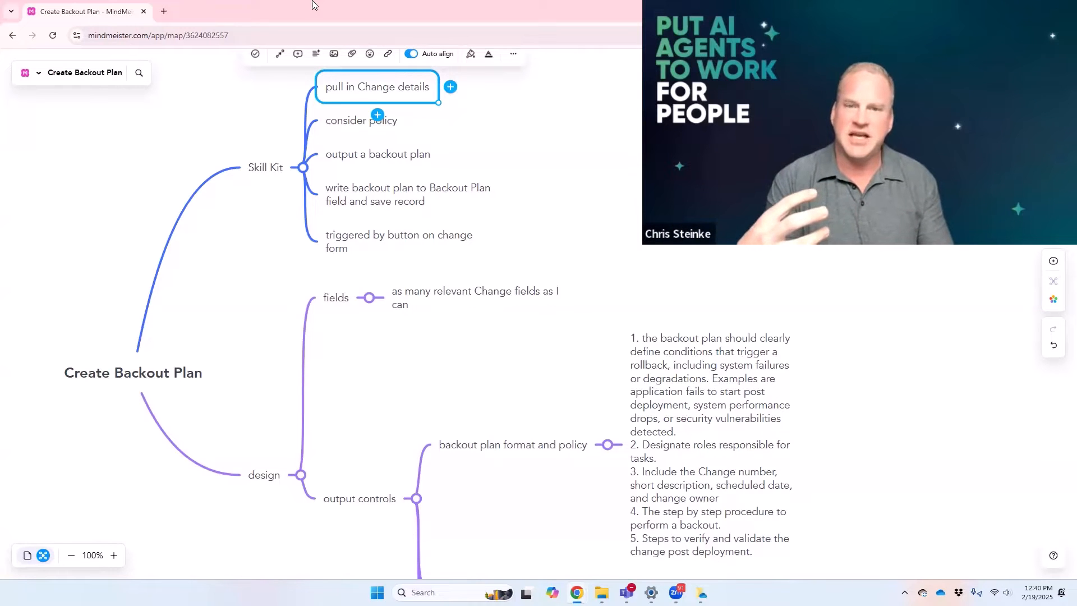
left_click(349, 124)
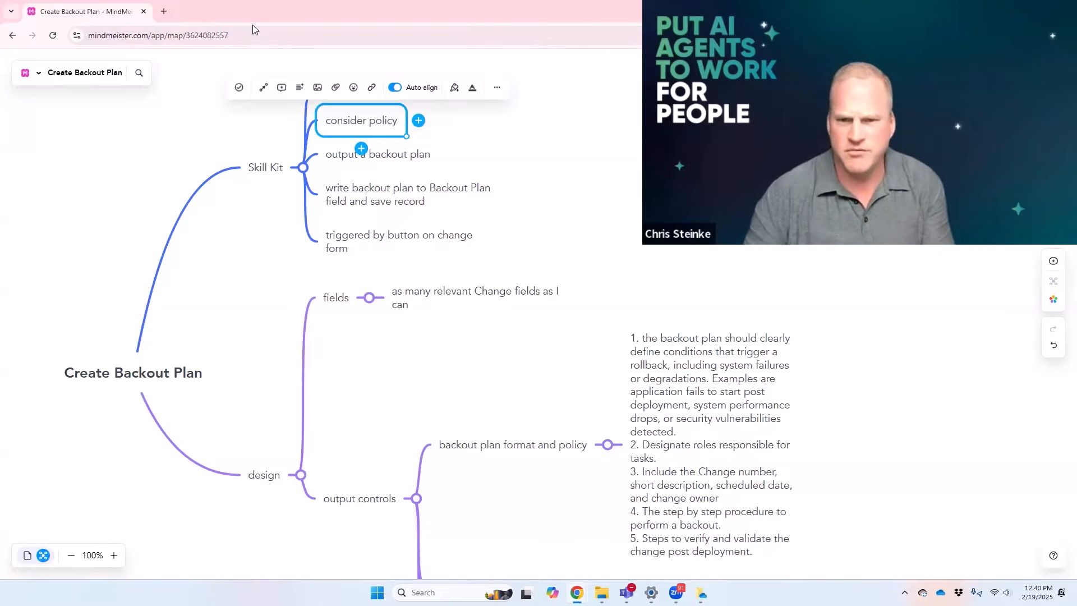
left_click(453, 162)
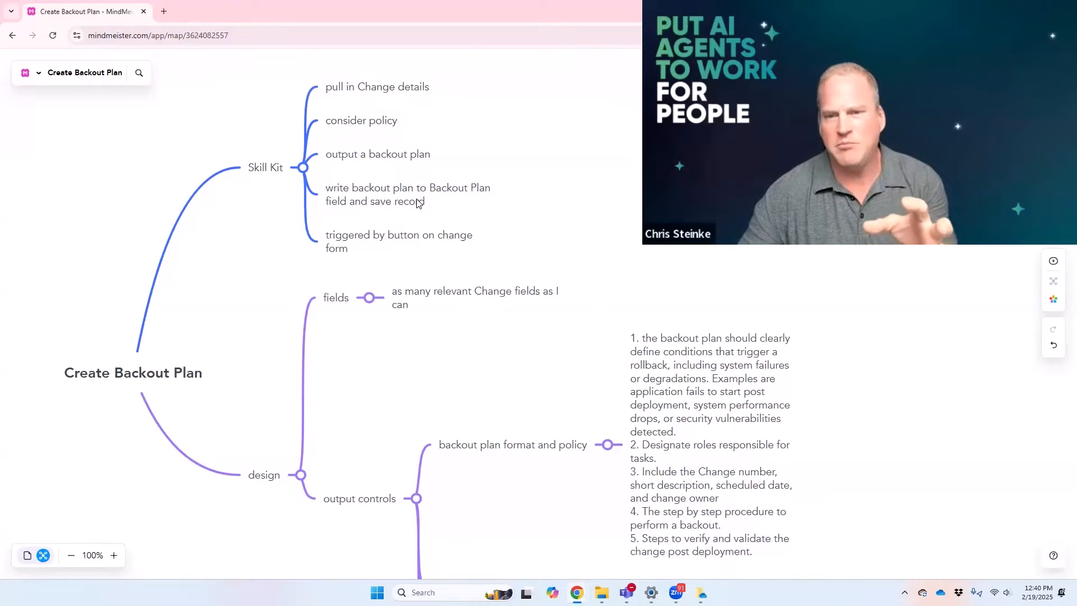
Step: Add an "opertionalizing" subtopic under "triggered by button on change form", with child topics "button" and "change phases"
left_click(371, 242)
key("Tab")
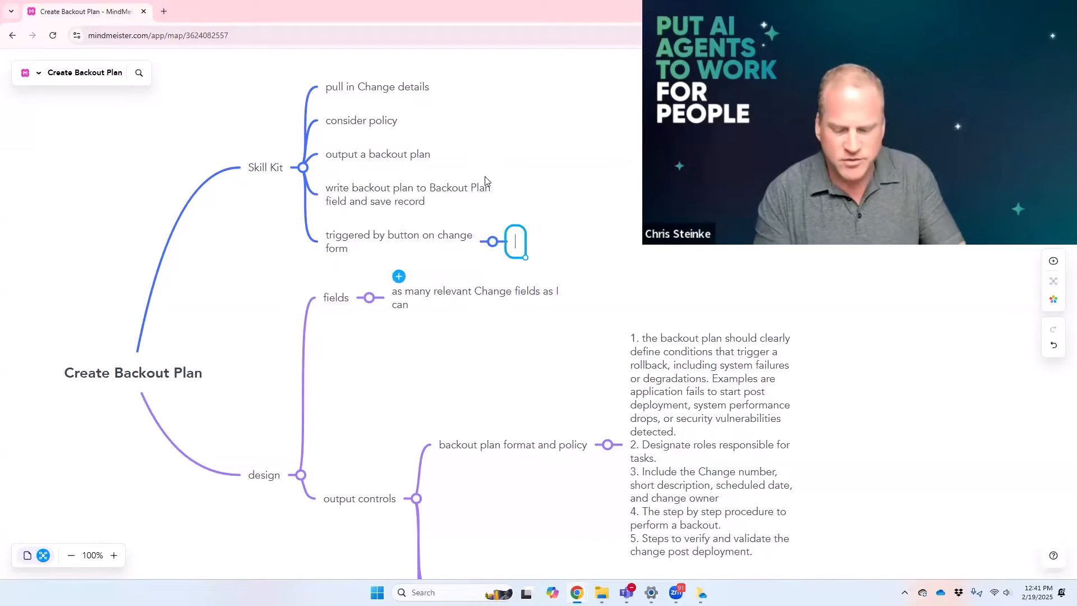
type("opertionali")
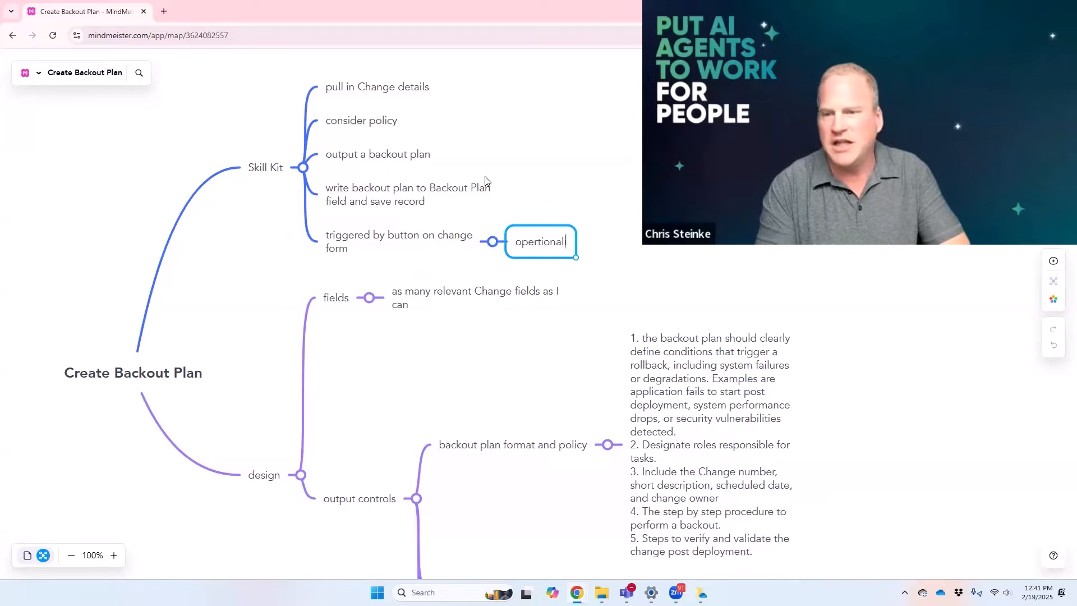
type("zing")
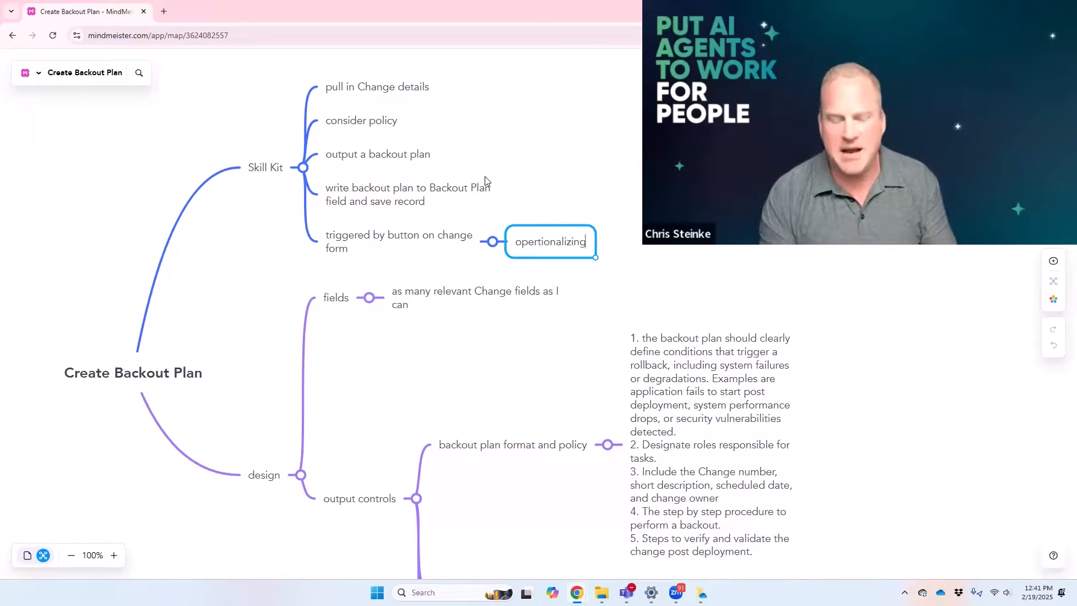
key("Tab")
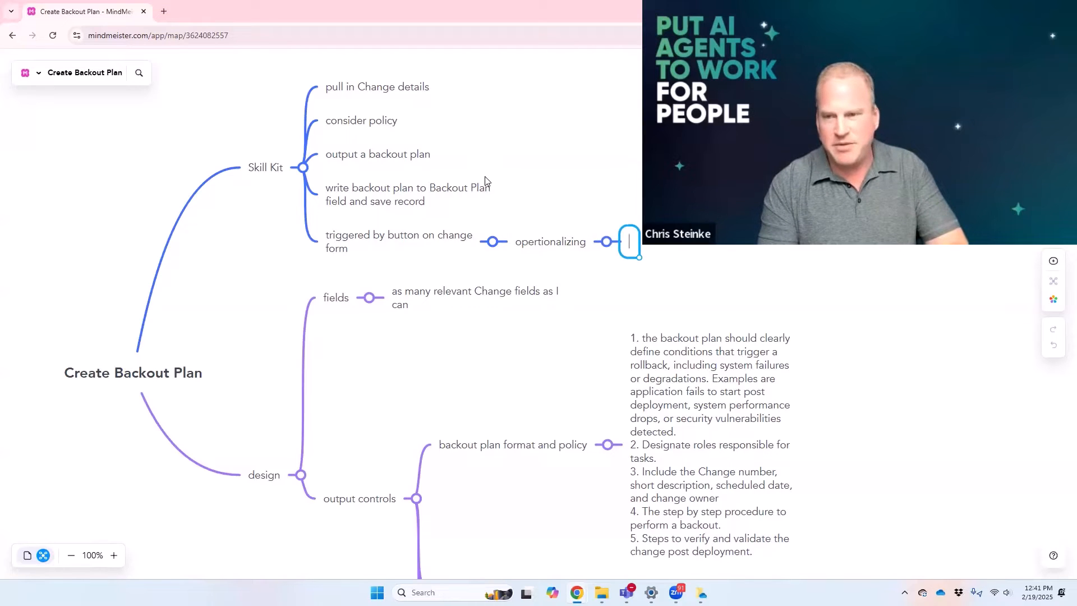
type("button")
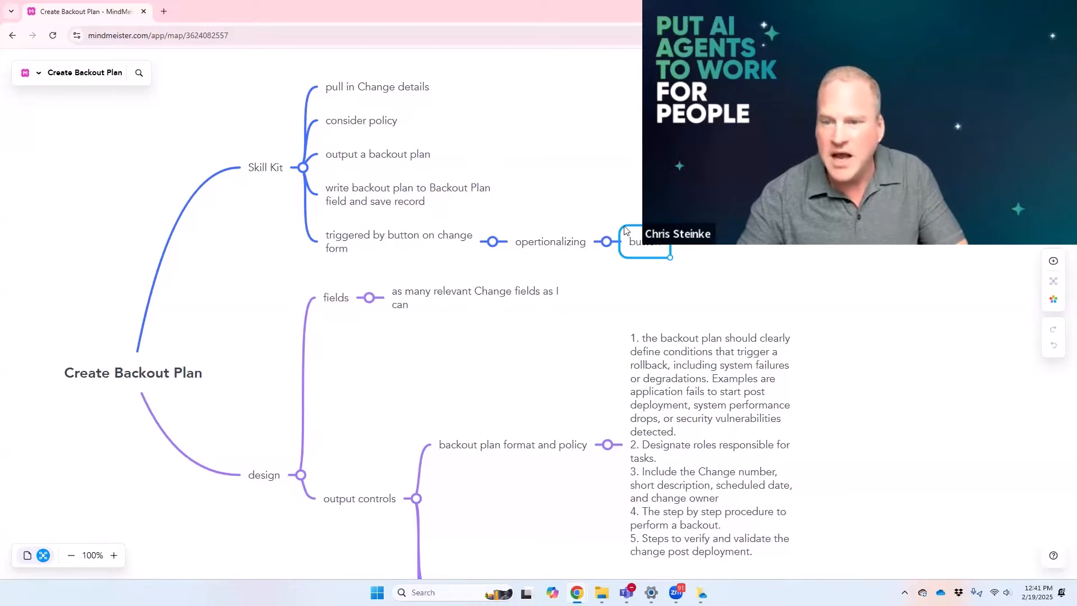
key("Return")
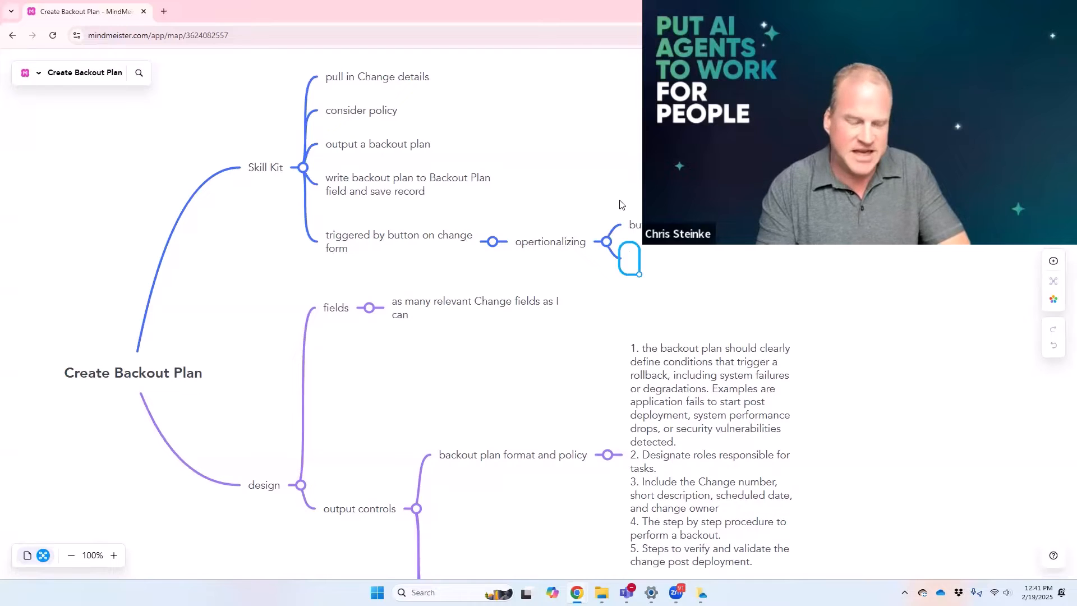
type("change")
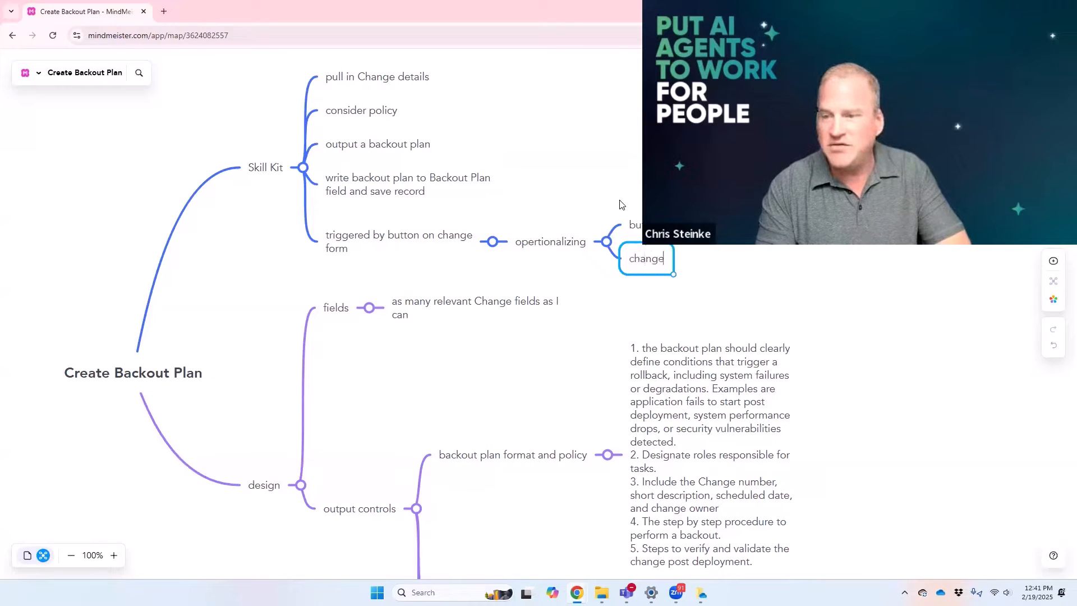
type(" phases")
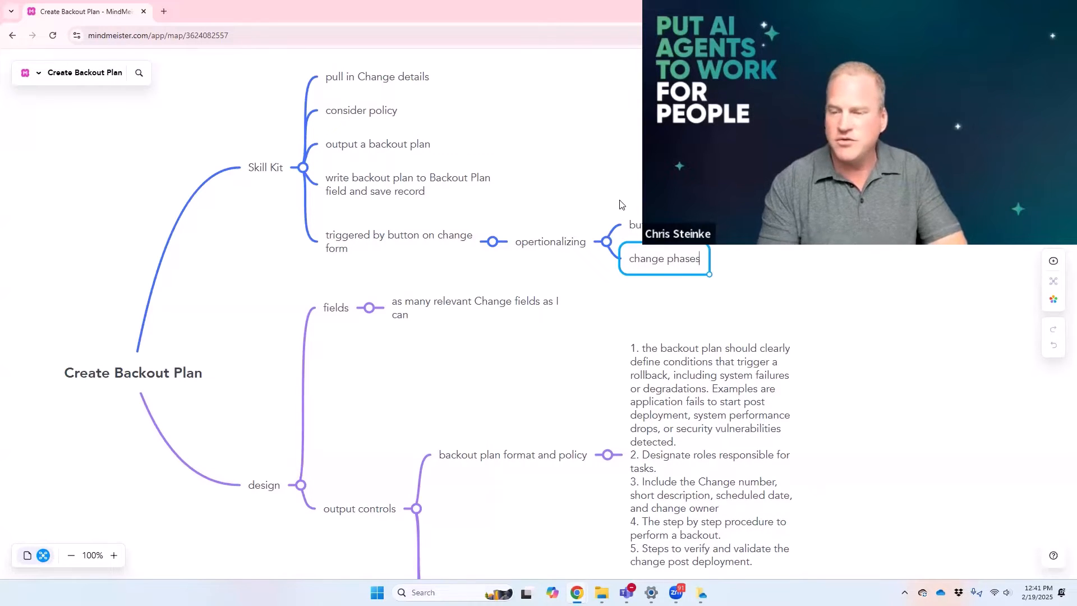
key("Return")
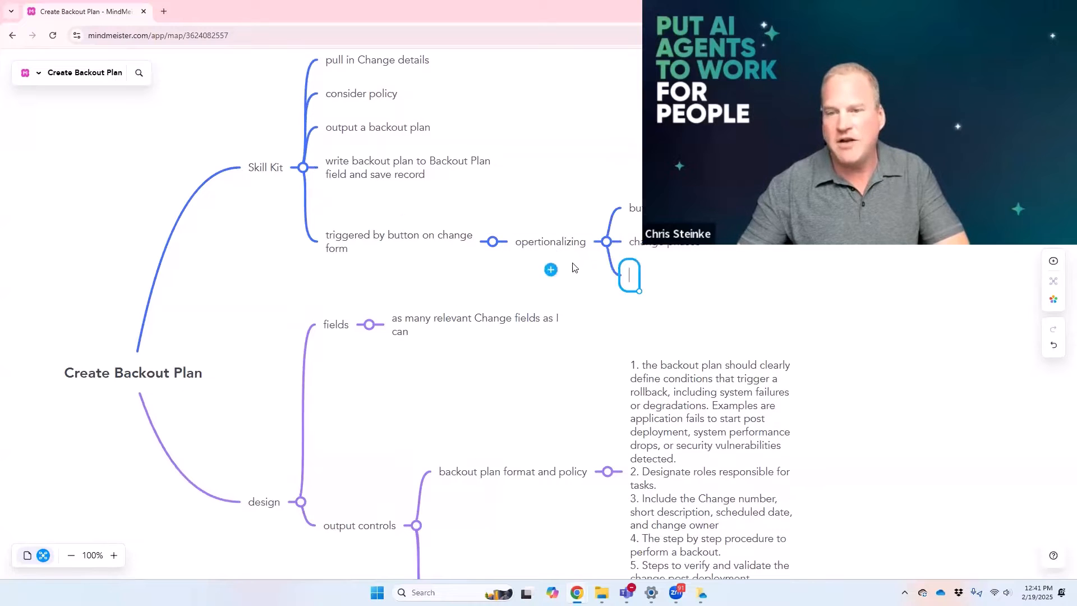
Step: Add a third child topic under "opertionalizing" reading "once the justification has been"
type("when")
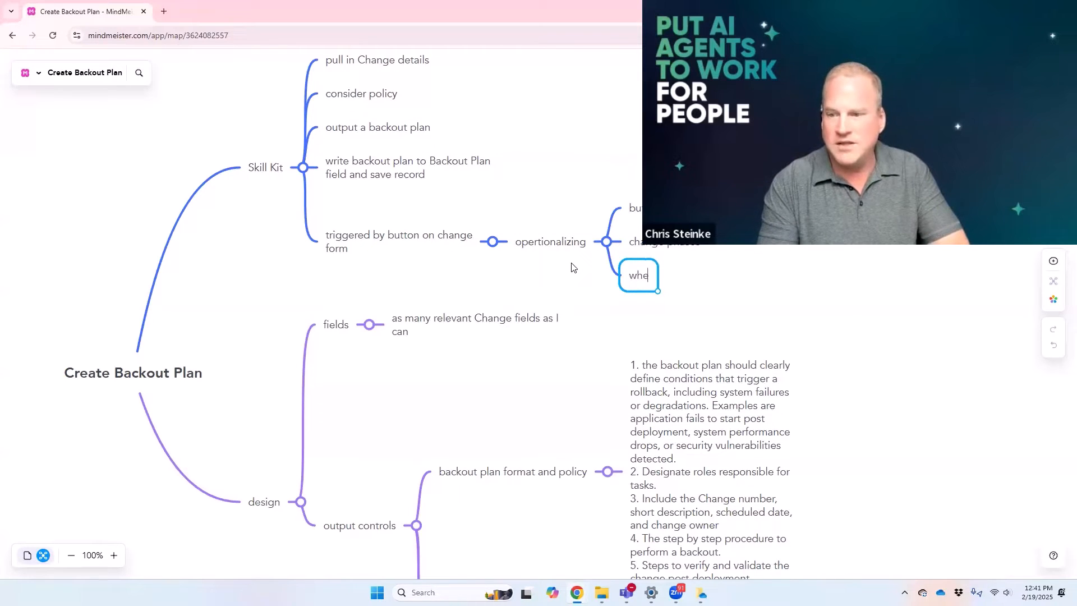
key("BackSpace")
key("BackSpace")
key("BackSpace")
key("BackSpace")
type("once the justifcia")
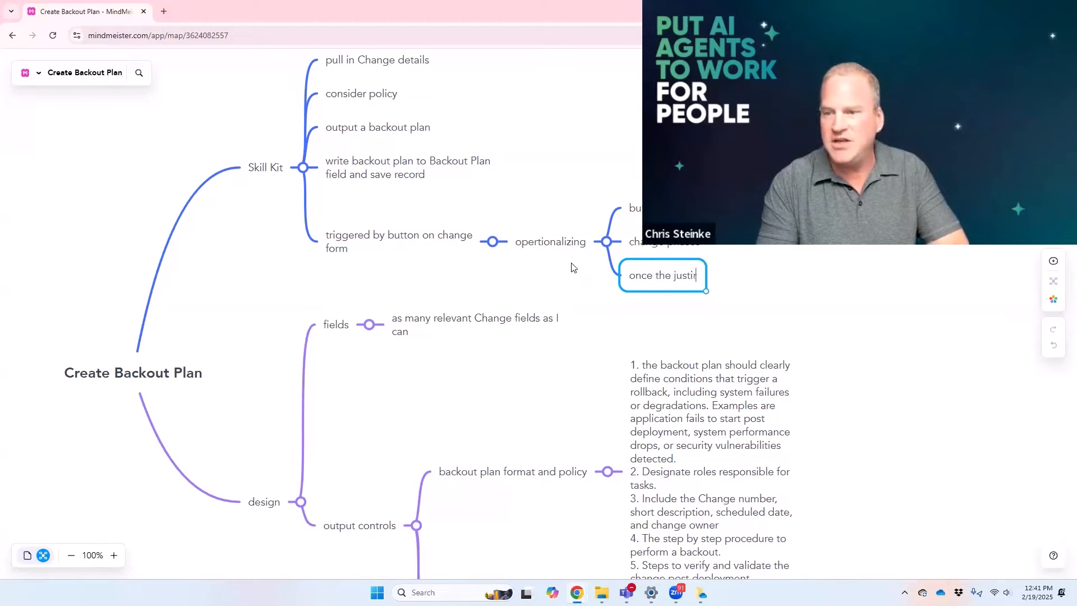
key("BackSpace")
key("BackSpace")
key("BackSpace")
type("ication has been")
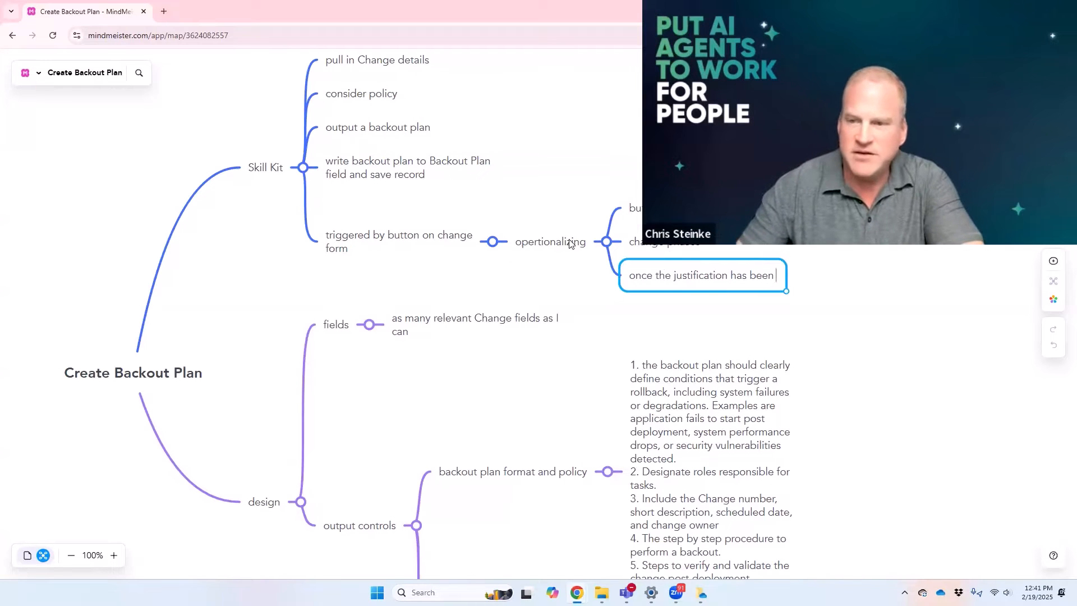
Step: Delete the "opertionalizing" topic together with its child topics
left_click(570, 240)
key("Delete")
left_click(634, 279)
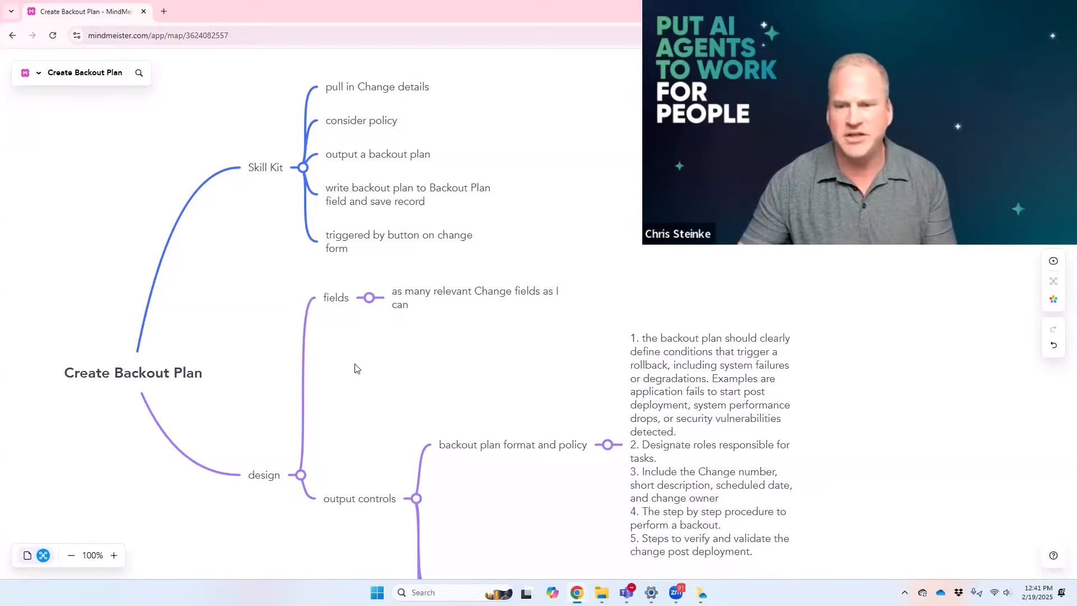
Step: Examine the design branch's fields and output controls, including the backout plan format and policy and the handling of insufficient information
left_click(336, 306)
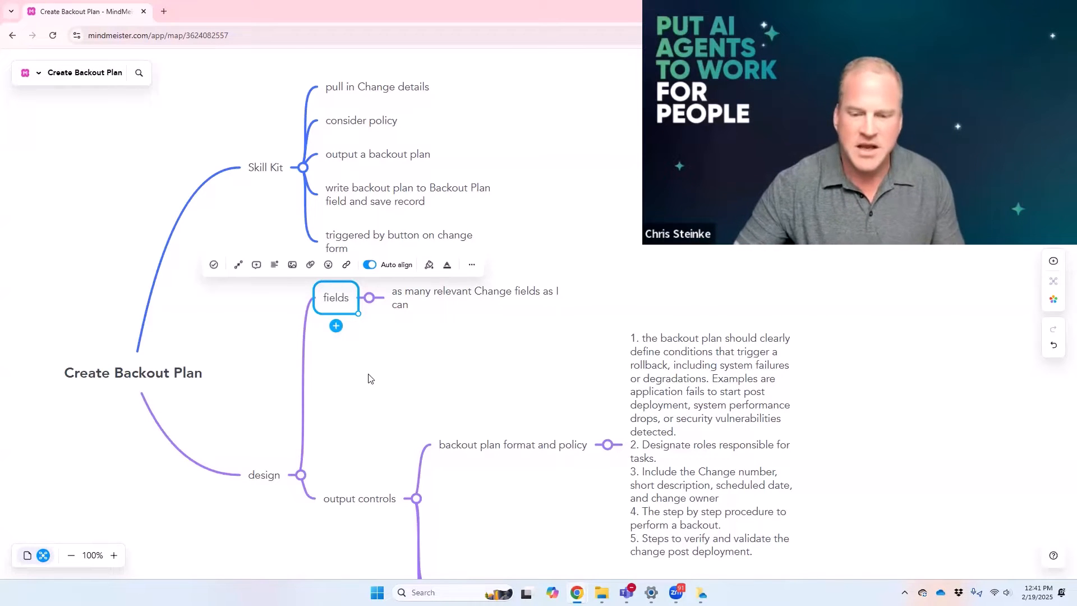
scroll(368, 379, "down", 2)
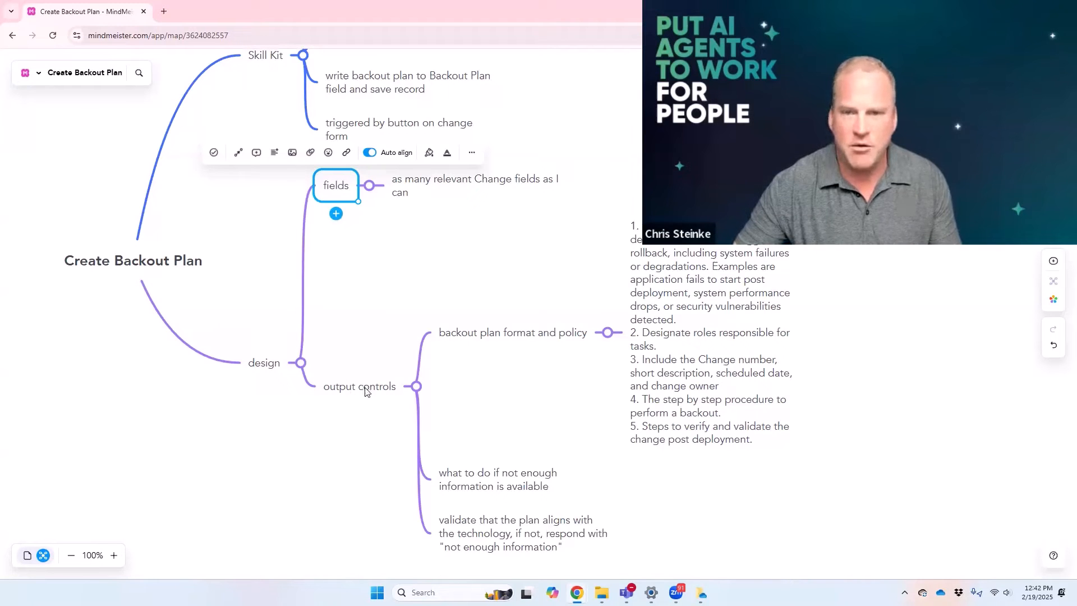
scroll(366, 306, "up", 1)
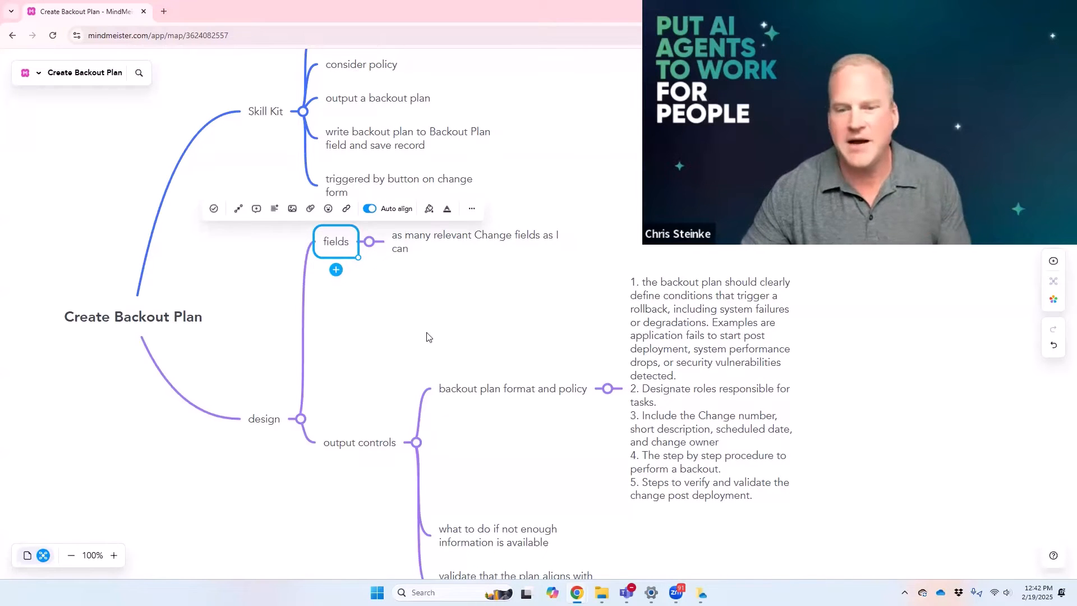
left_click(470, 393)
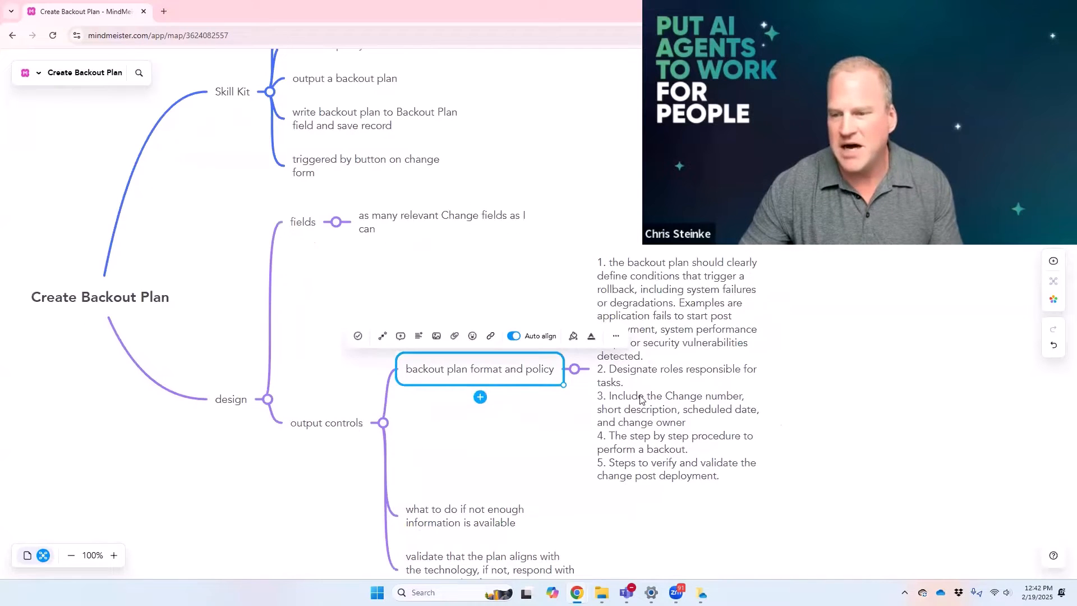
left_click(641, 399)
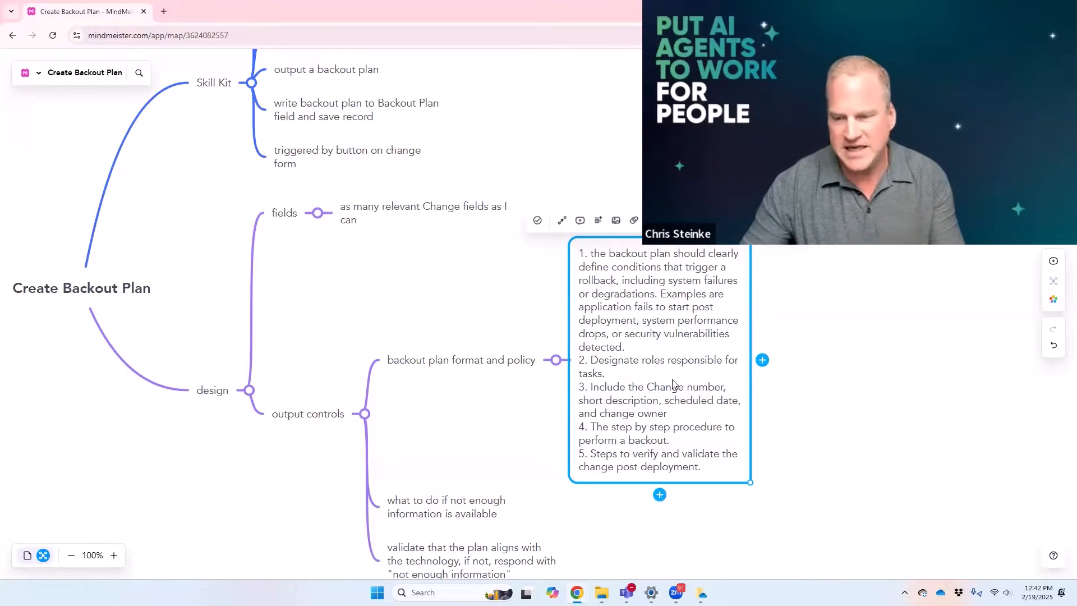
scroll(431, 355, "down", 2)
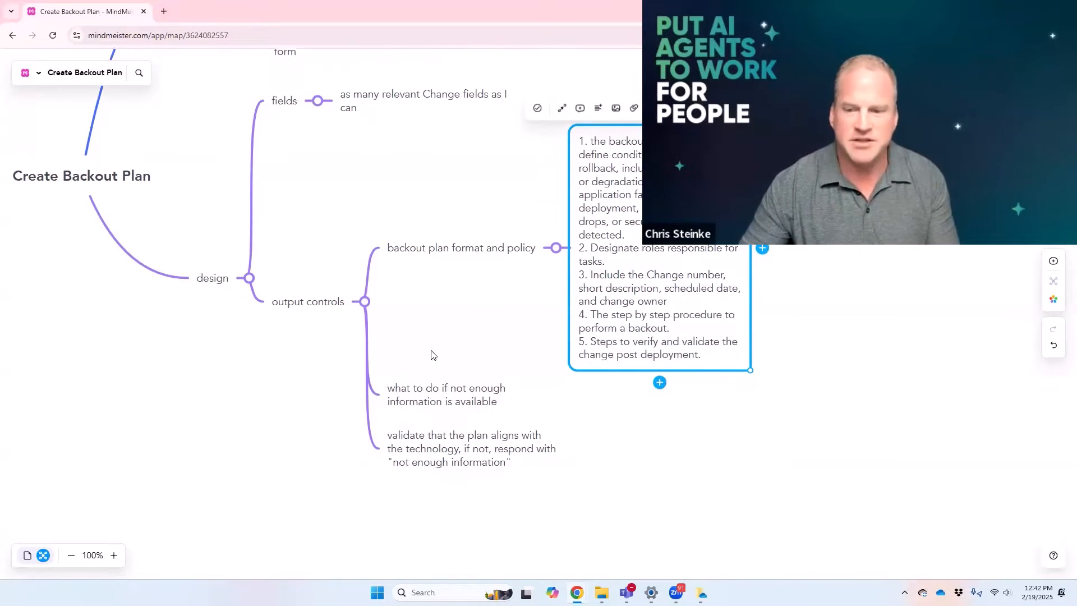
left_click(445, 398)
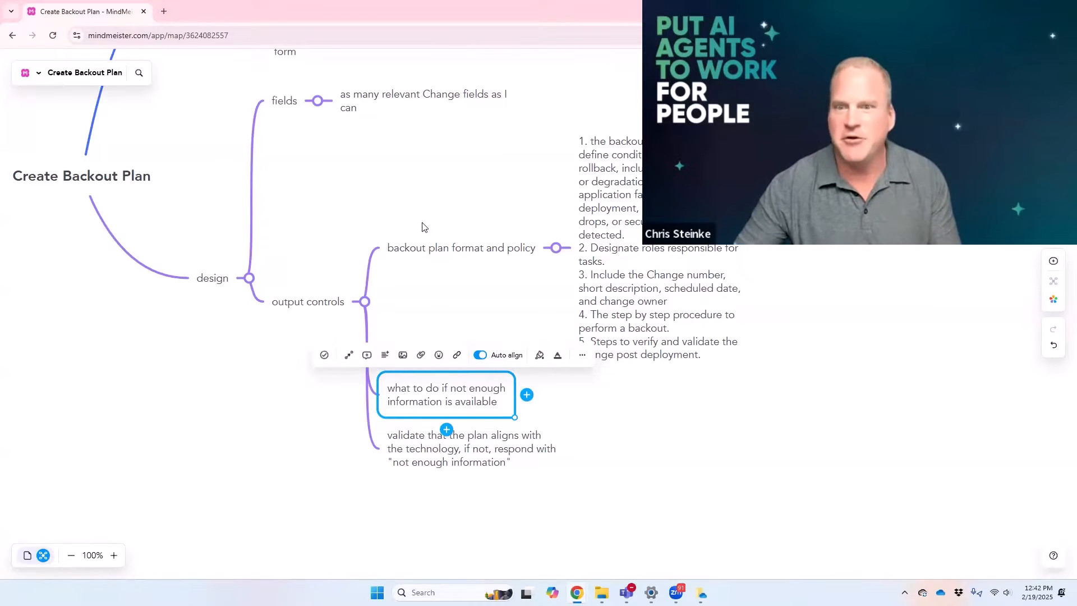
left_click(427, 206)
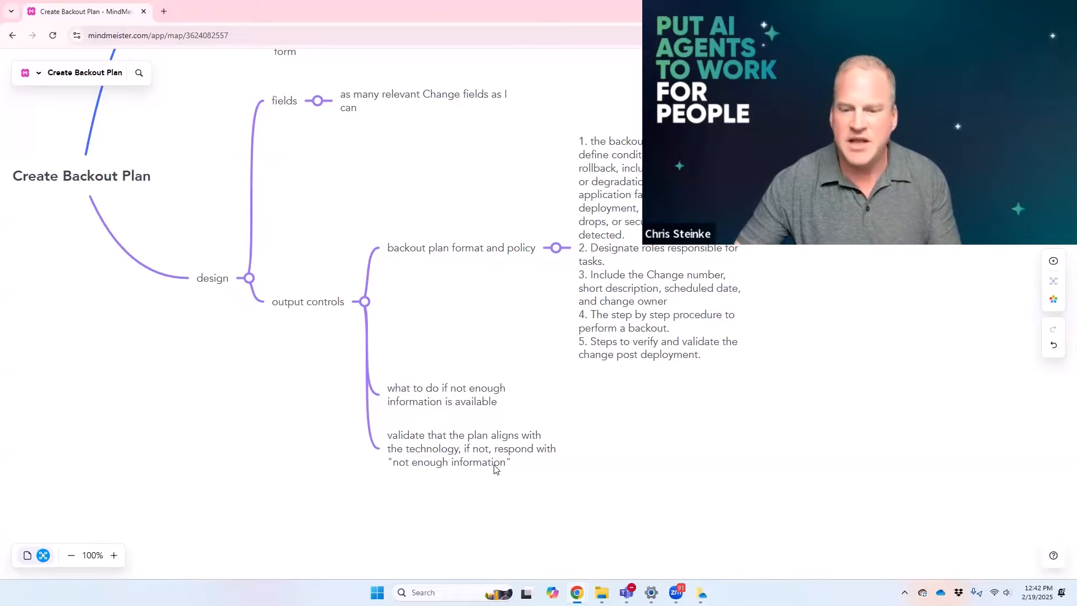
left_click(543, 473)
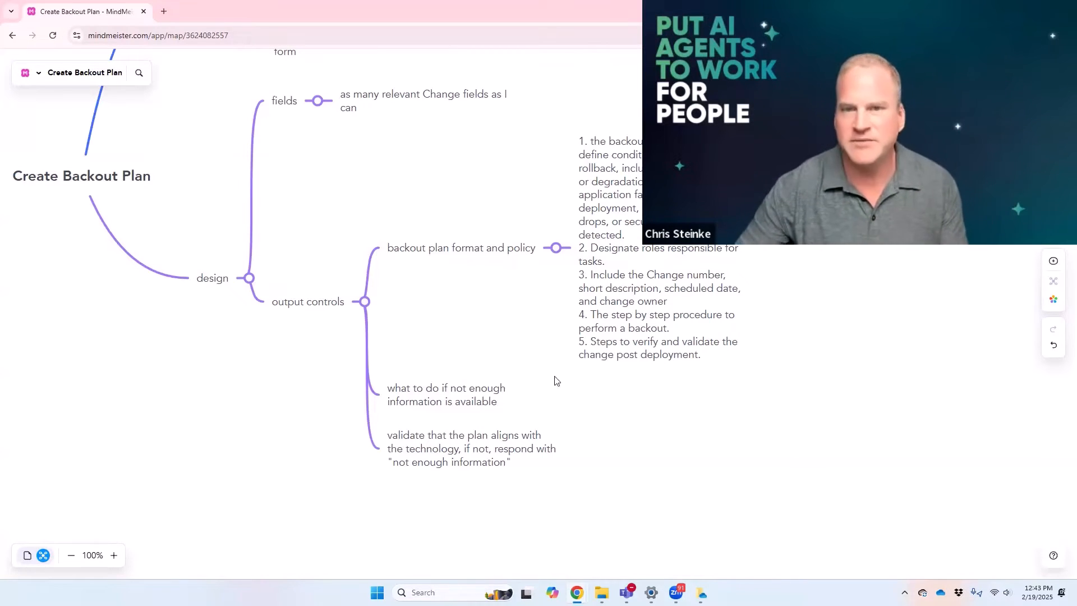
left_click_drag(332, 184, 340, 351)
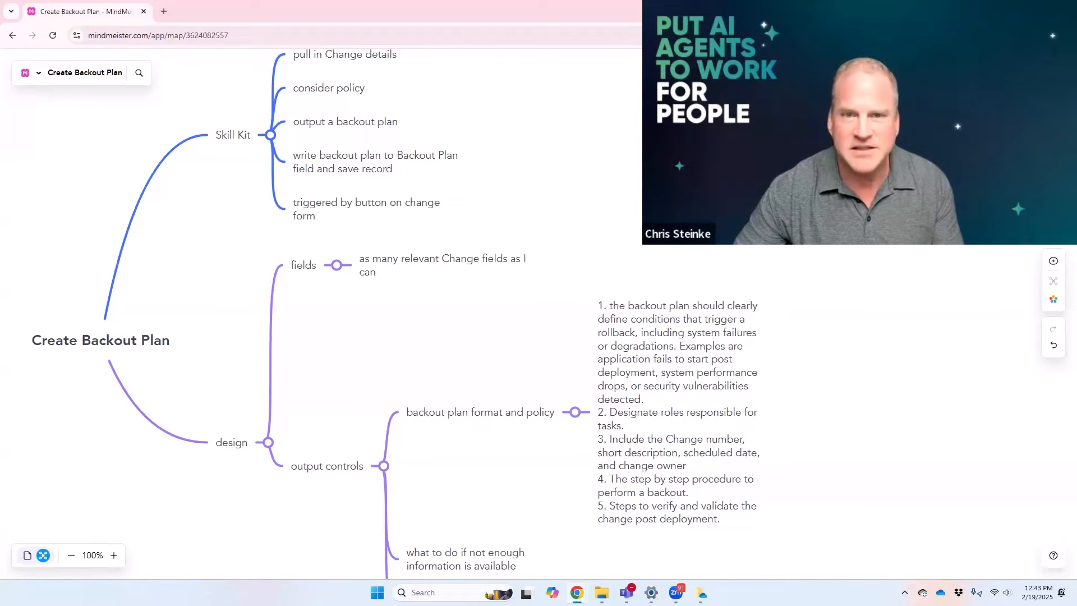
Step: Switch to ServiceNow, filter the navigator by "change", and open the list of open change requests
key("alt+Tab")
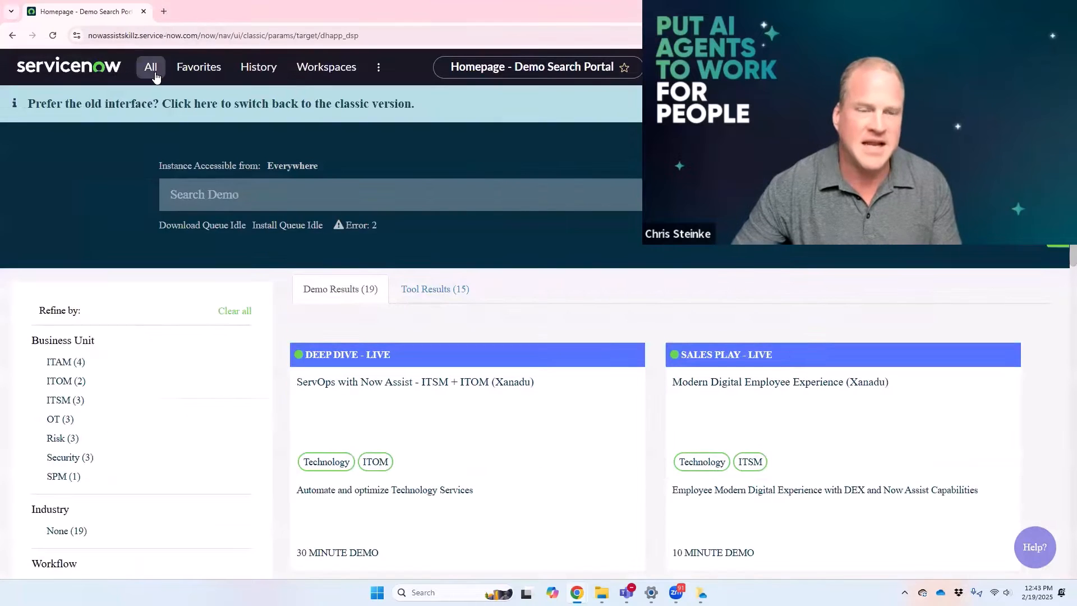
left_click(153, 71)
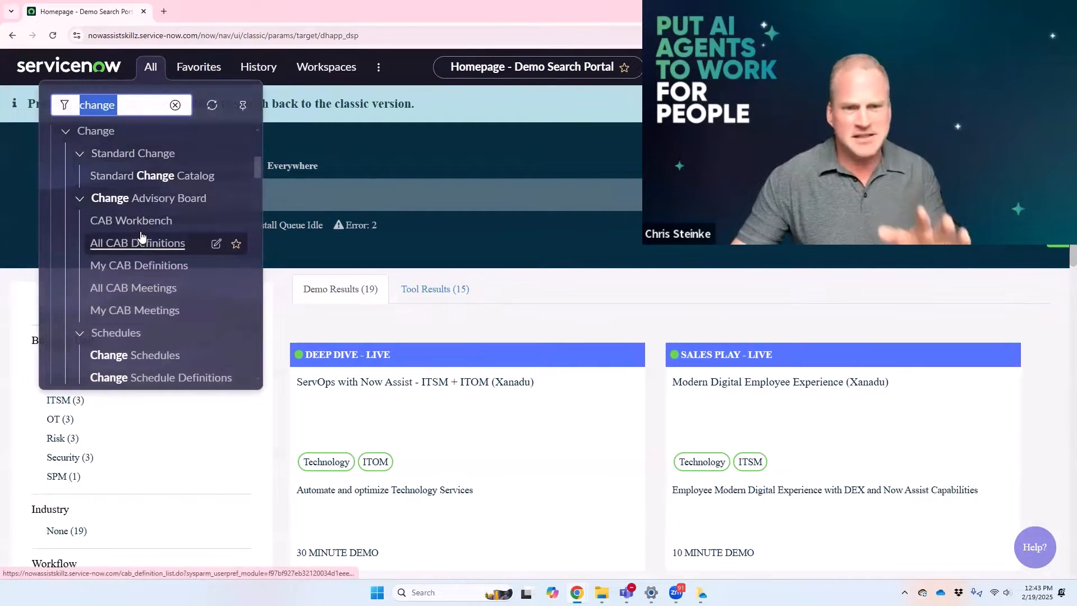
scroll(140, 240, "down", 1)
scroll(141, 242, "down", 3)
scroll(142, 255, "up", 2)
scroll(142, 256, "down", 3)
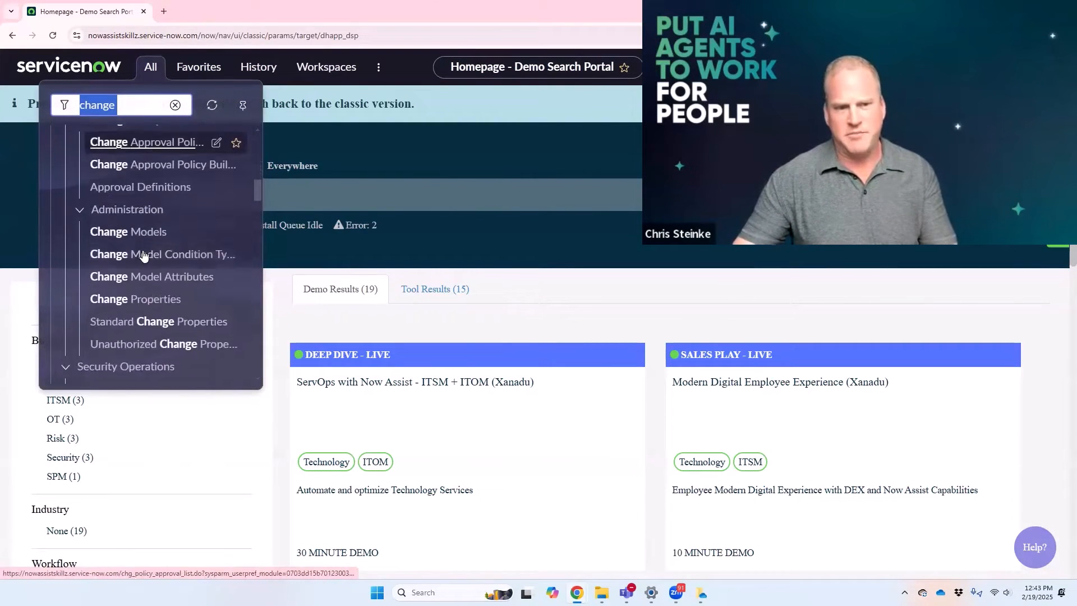
scroll(143, 255, "up", 1)
scroll(143, 255, "down", 2)
left_click_drag(259, 199, 258, 344)
scroll(240, 196, "up", 15)
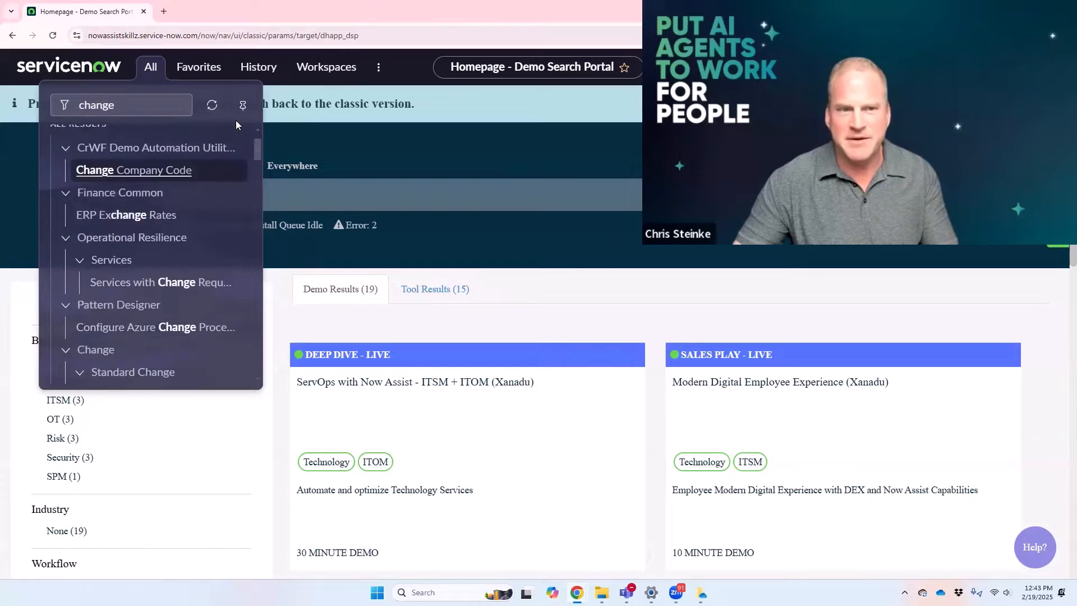
left_click(156, 107)
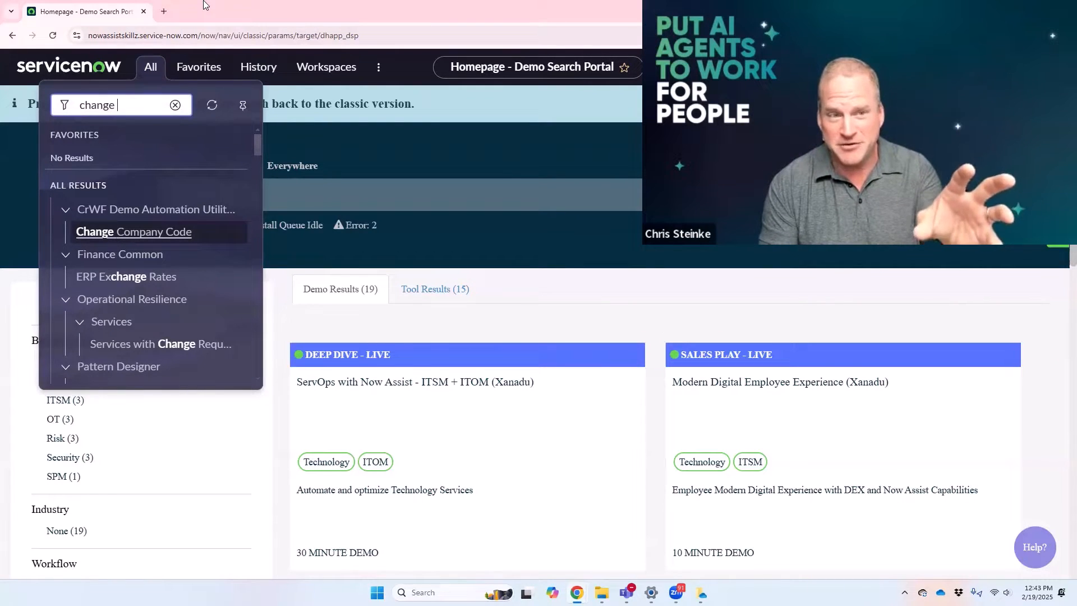
key("BackSpace")
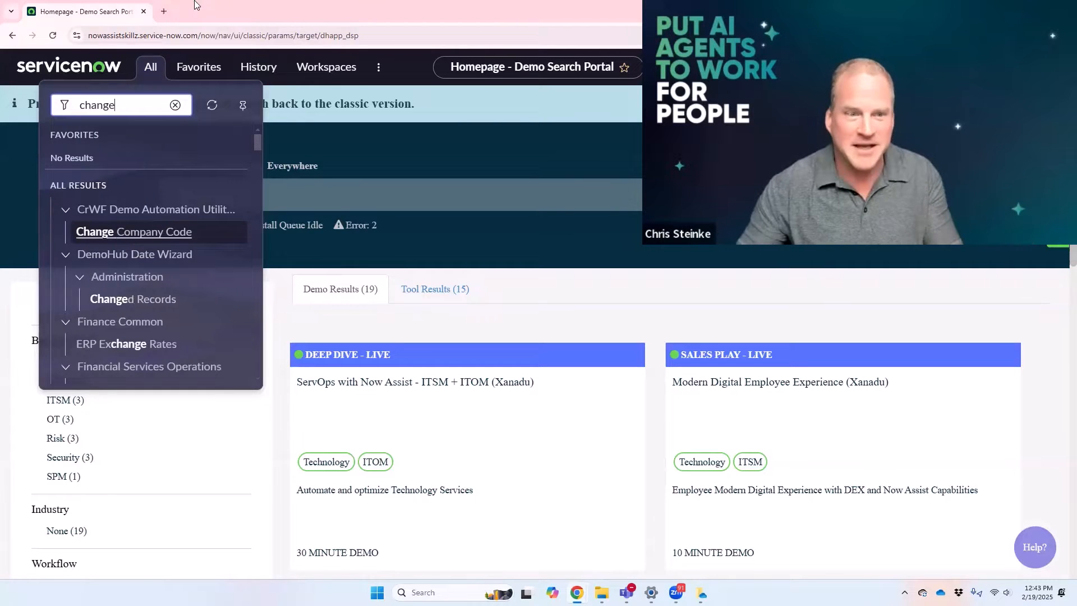
left_click_drag(255, 145, 258, 170)
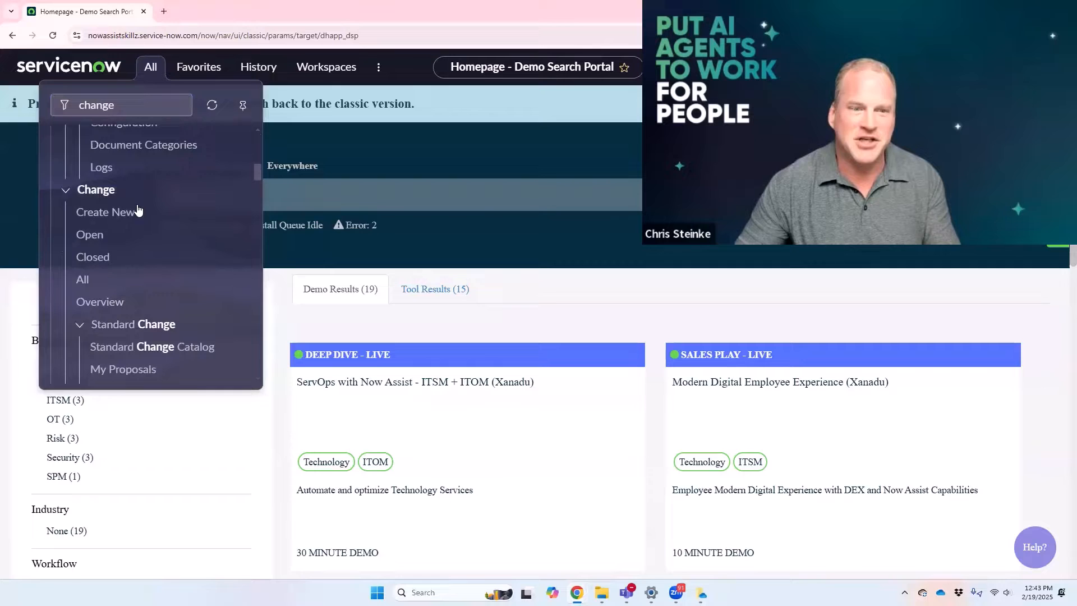
left_click(89, 235)
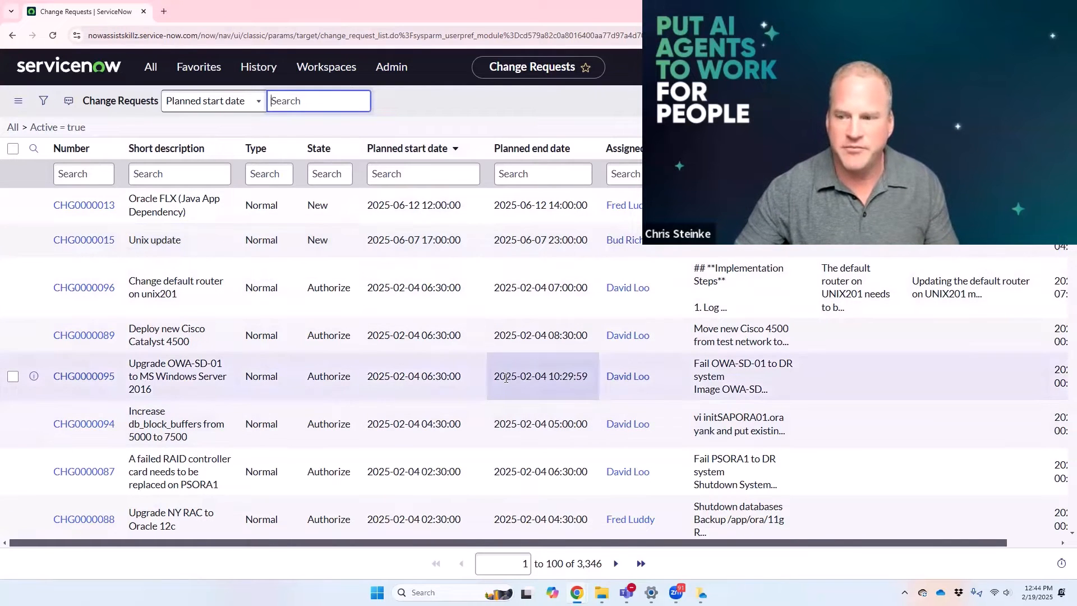
Step: Add the Backout plan column to the change request list between Risk and impact analysis and Updated
scroll(403, 378, "down", 2)
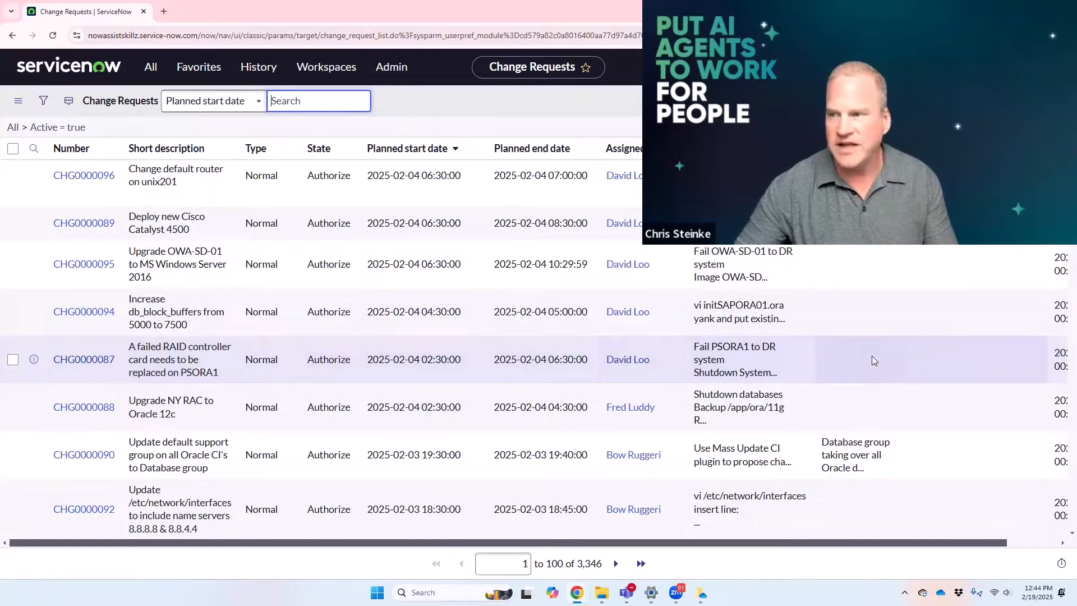
left_click(871, 101)
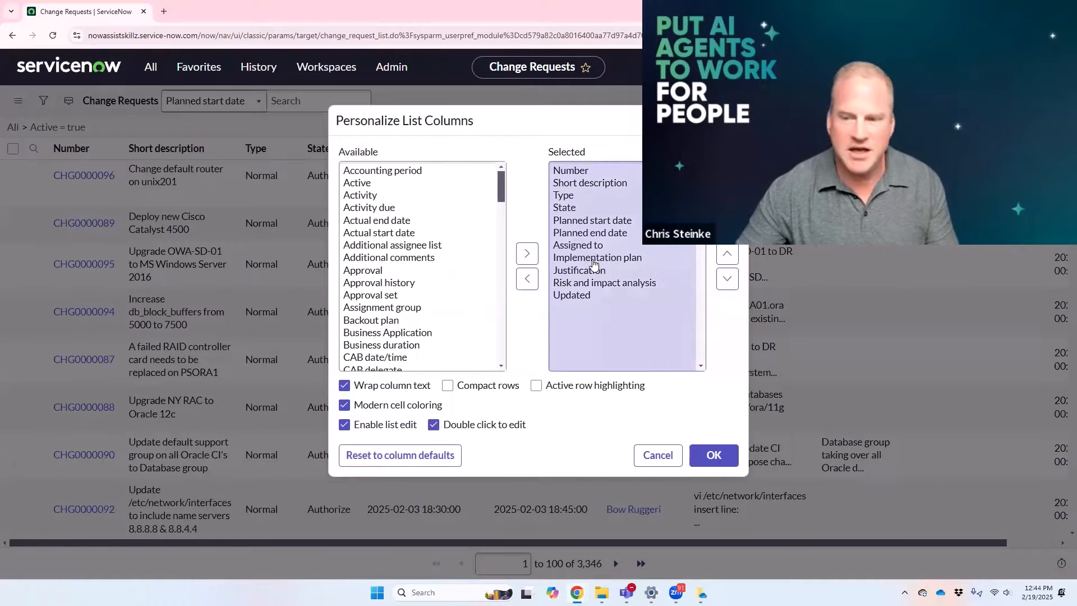
left_click(593, 262)
left_click(570, 271)
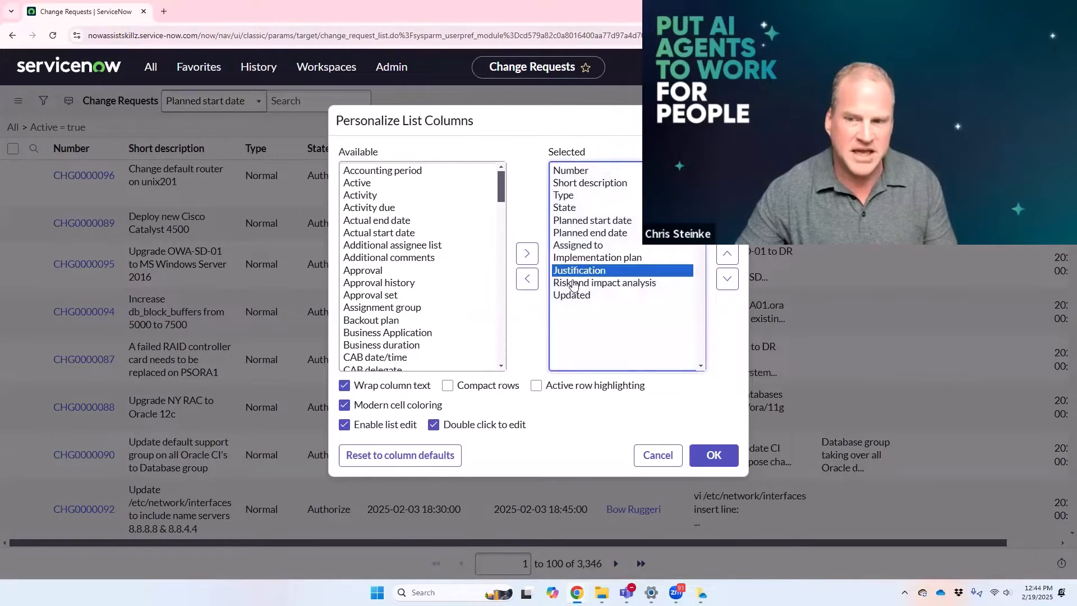
left_click(573, 283)
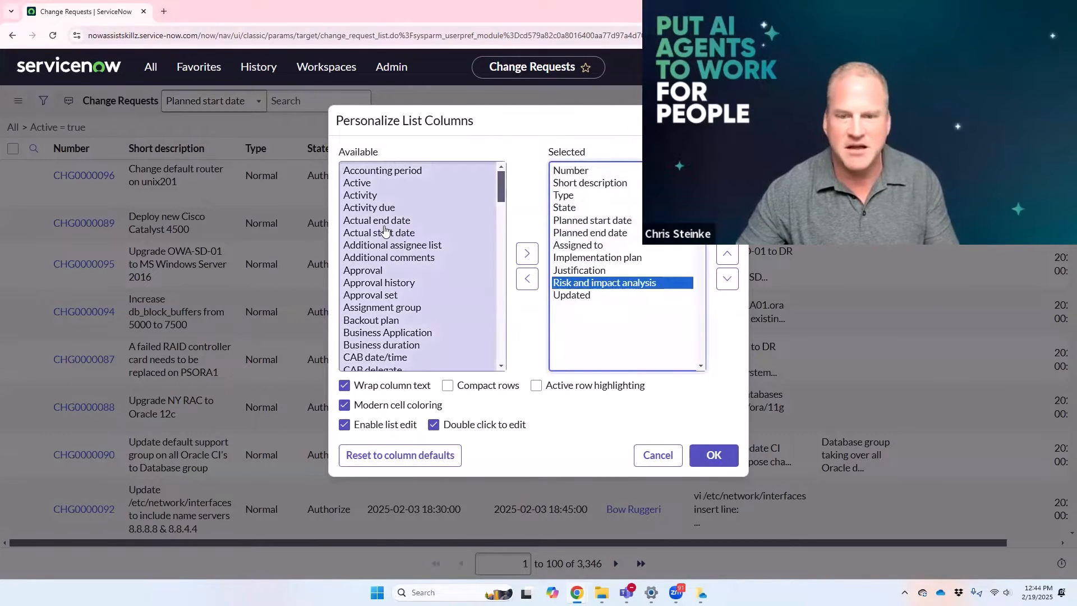
left_click(370, 319)
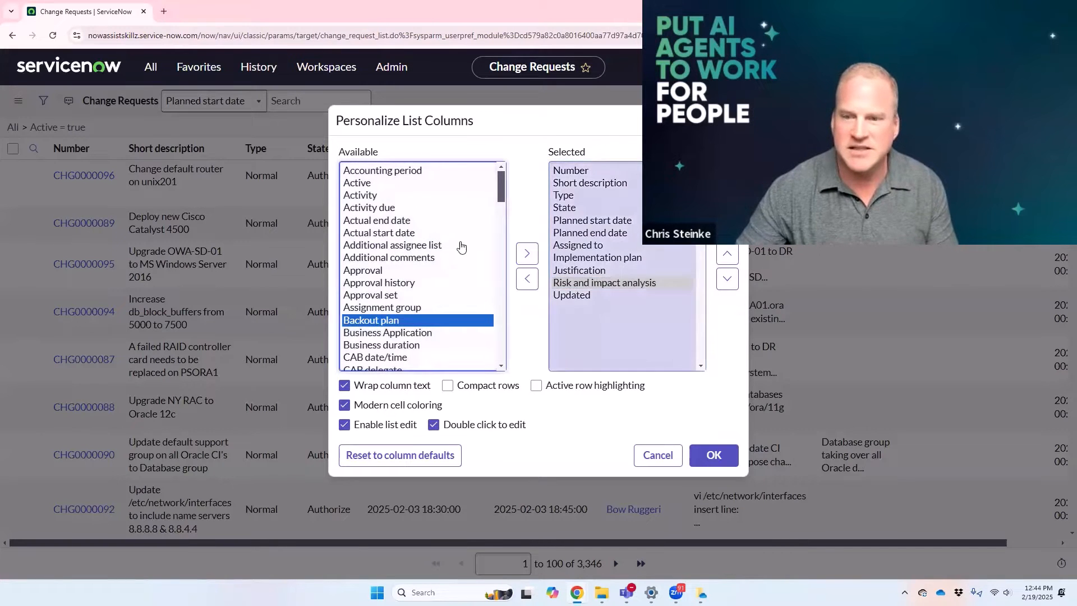
left_click(527, 253)
left_click(736, 281)
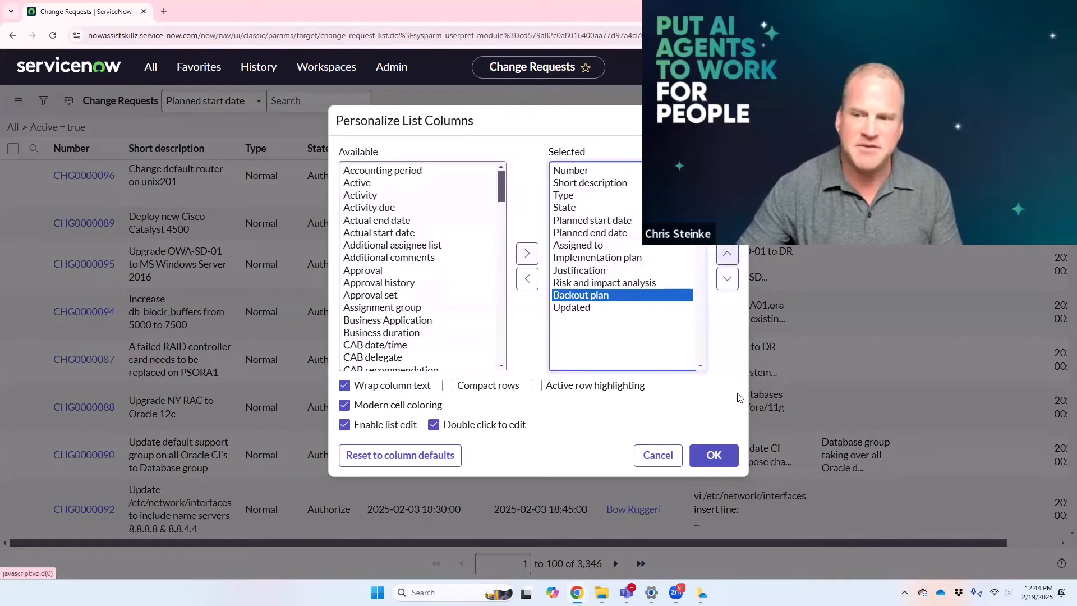
left_click(733, 458)
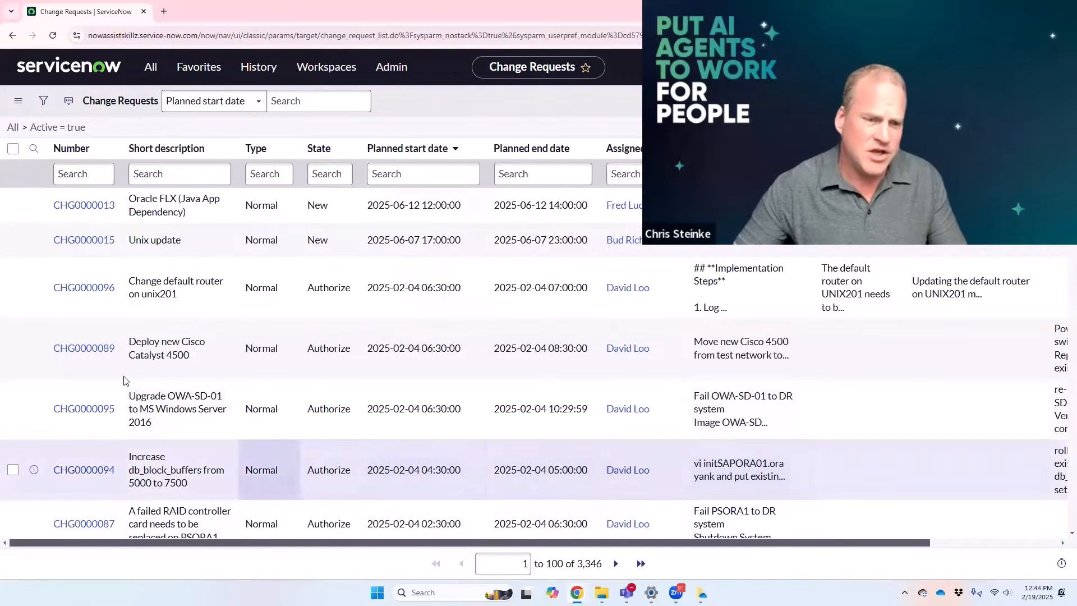
Step: Open the "Deploy new Cisco Catalyst 4500" change request and dismiss its scheduling conflict message
left_click(90, 358)
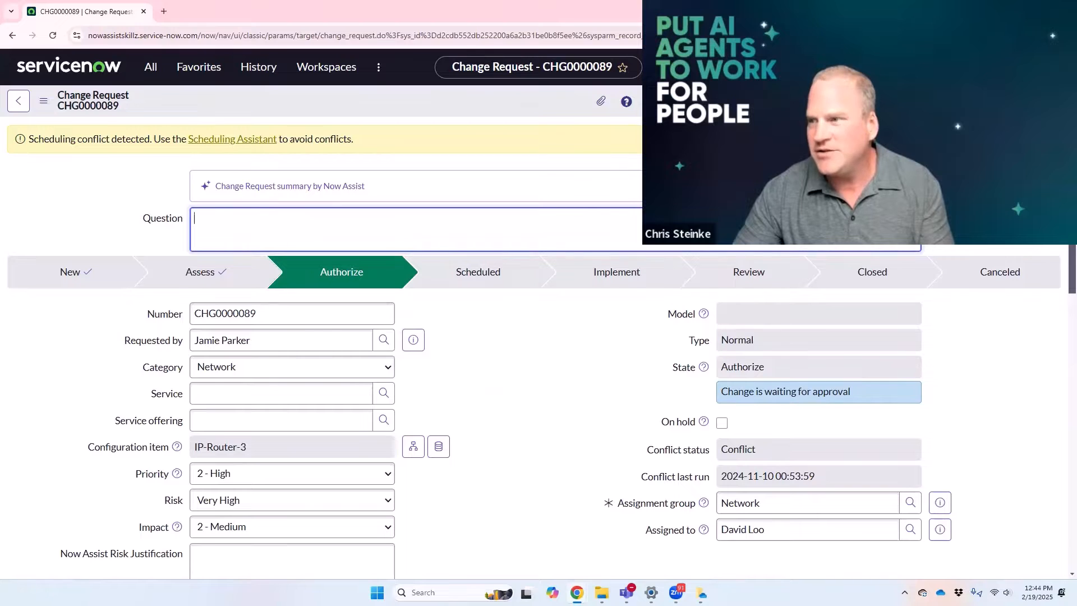
left_click(1049, 139)
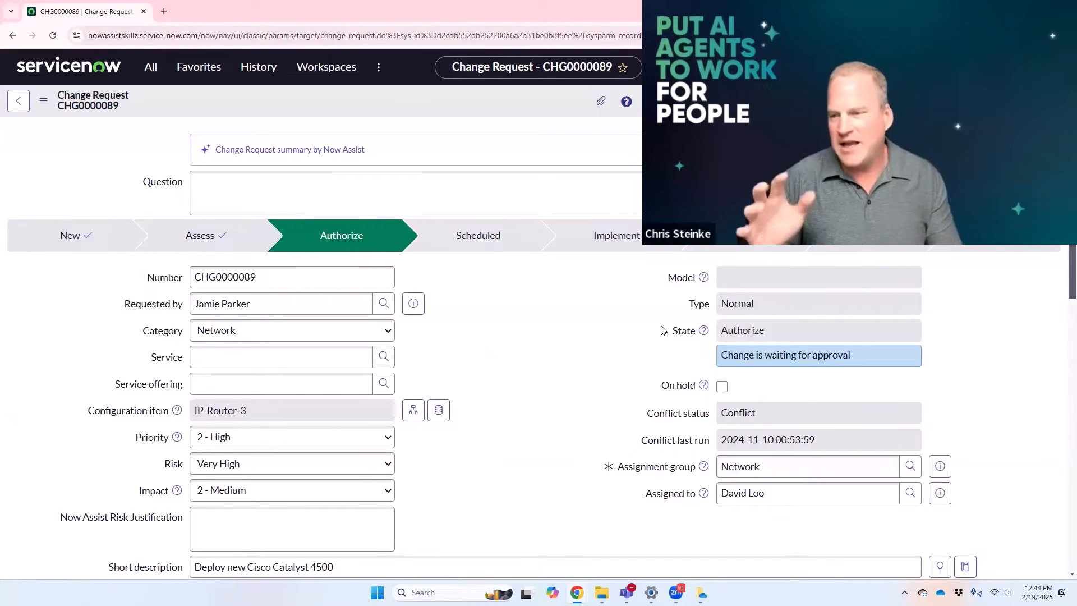
scroll(791, 329, "down", 1)
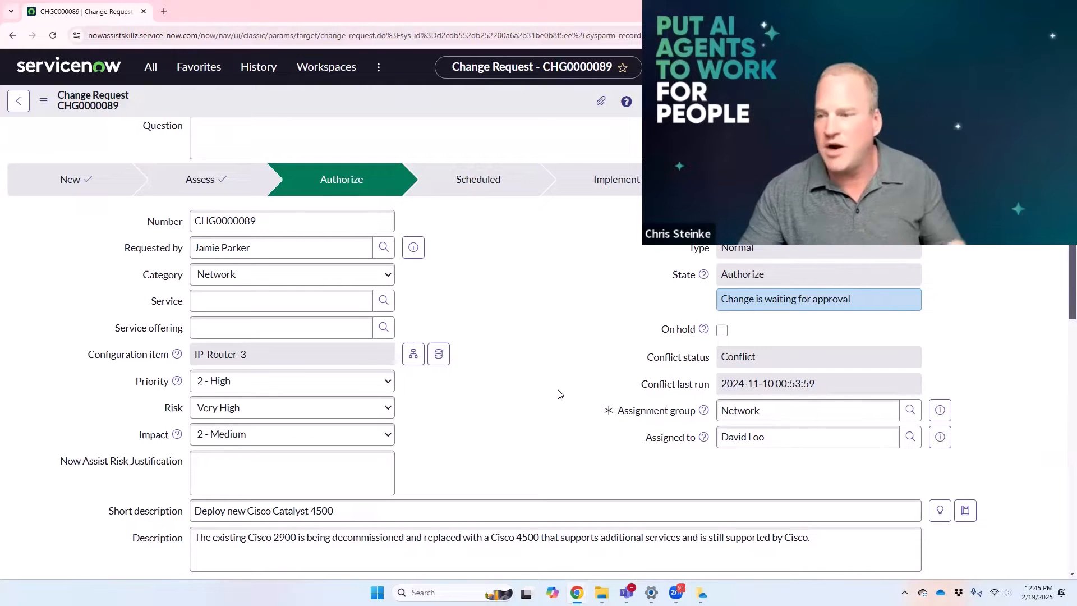
Step: Look up the Number field's internal name, place the form beside the mind map, and add "Number - number" under "fields"
right_click(158, 223)
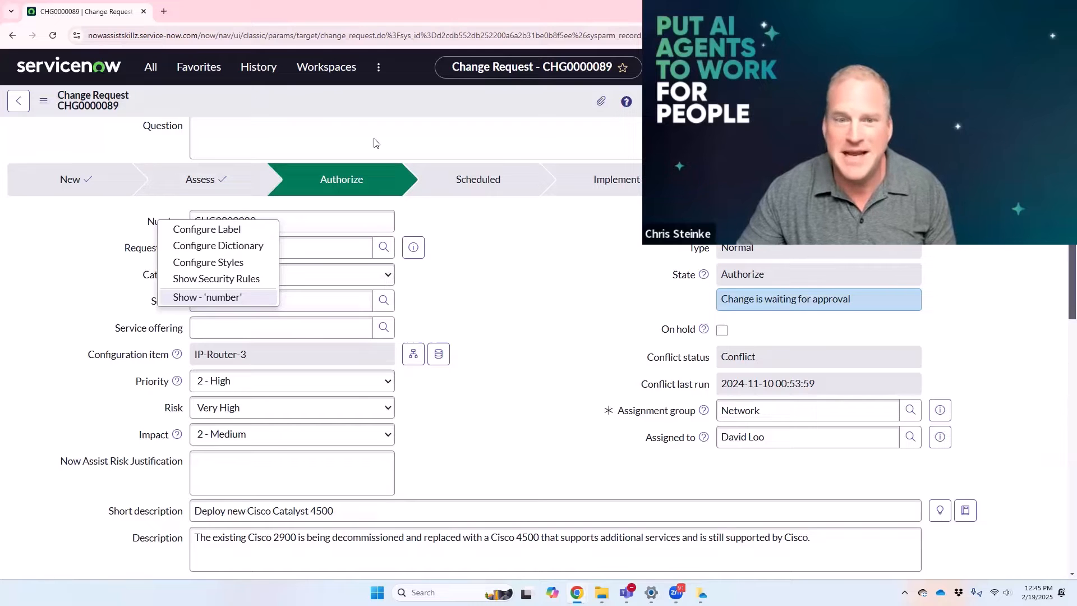
key("super+Right")
left_click(238, 292)
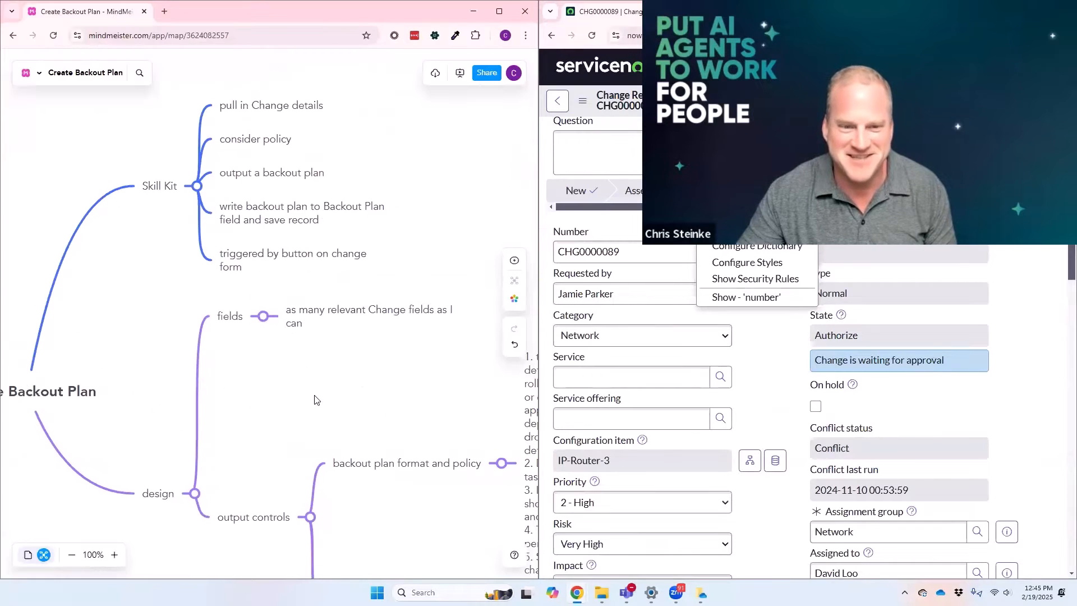
left_click(237, 292)
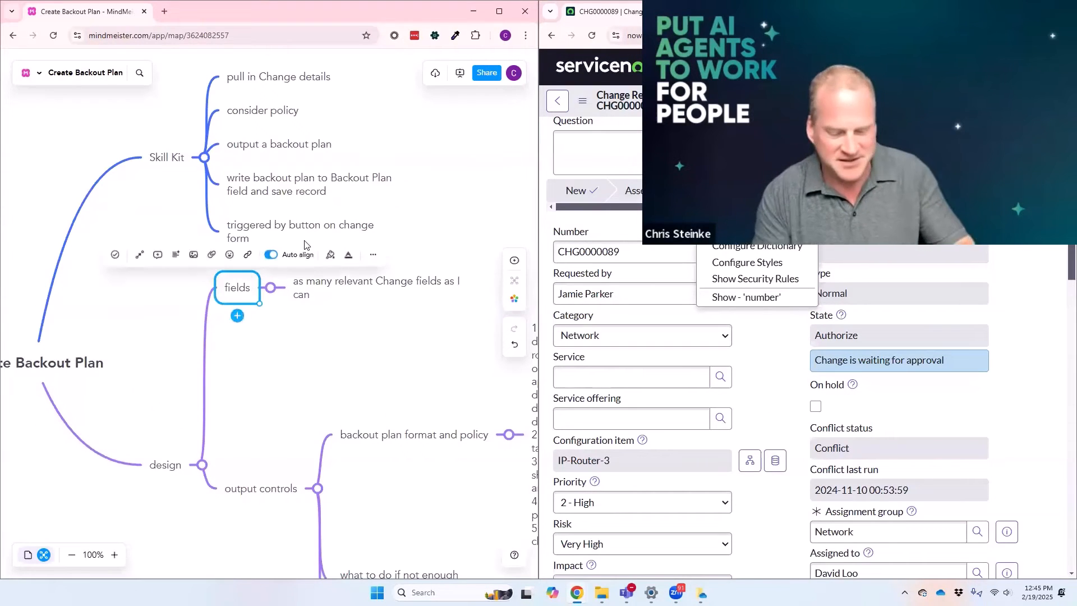
key("Tab")
type("Number - number")
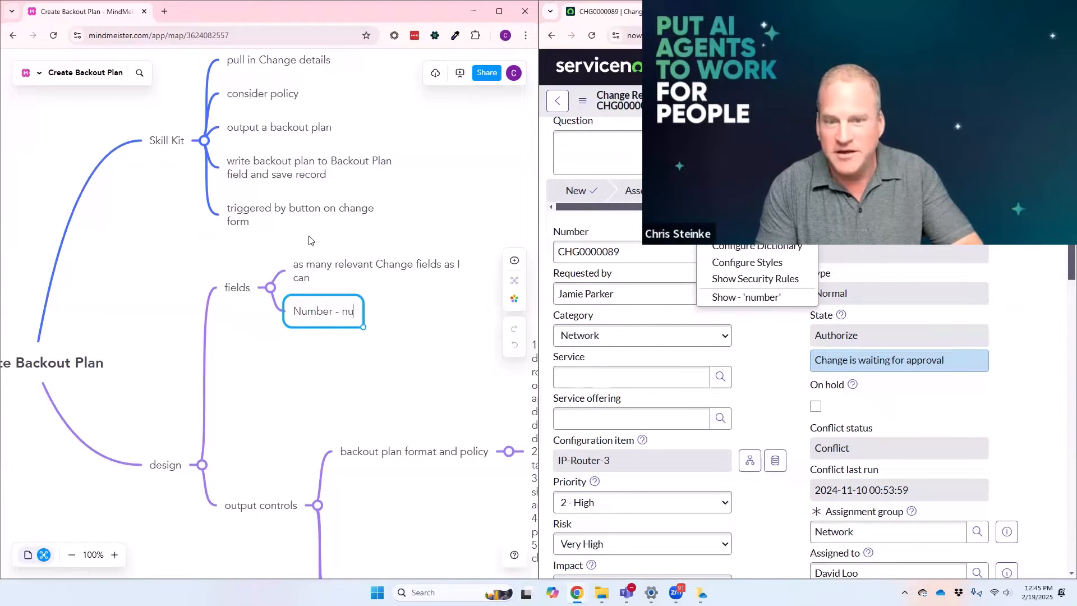
Step: Look up the Requested by field's internal name on the change form and add "Requested By - requested_by" under "fields"
right_click(594, 276)
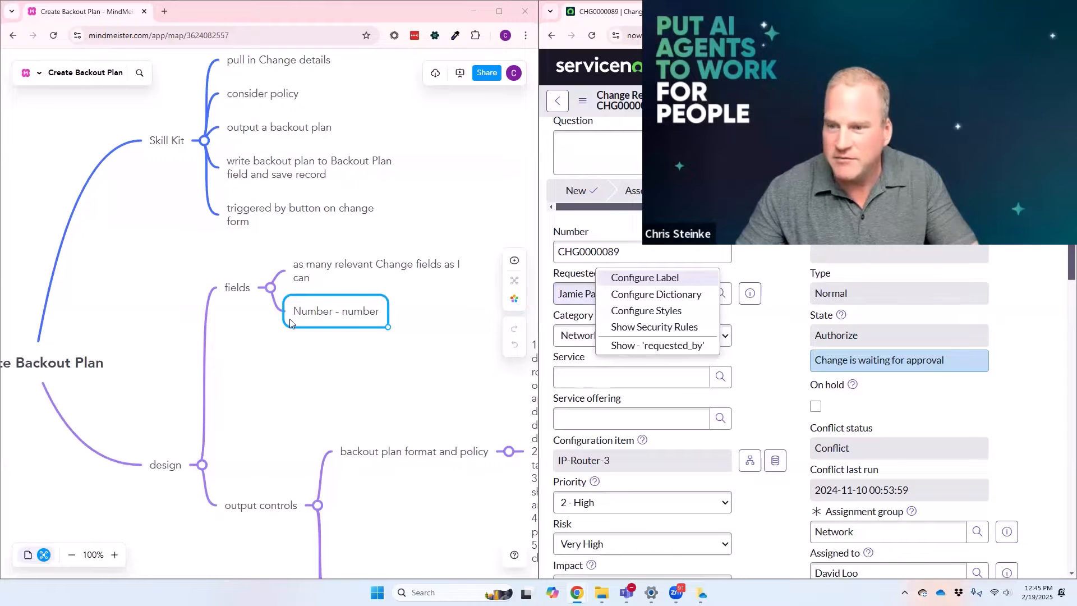
left_click(239, 298)
key("Tab")
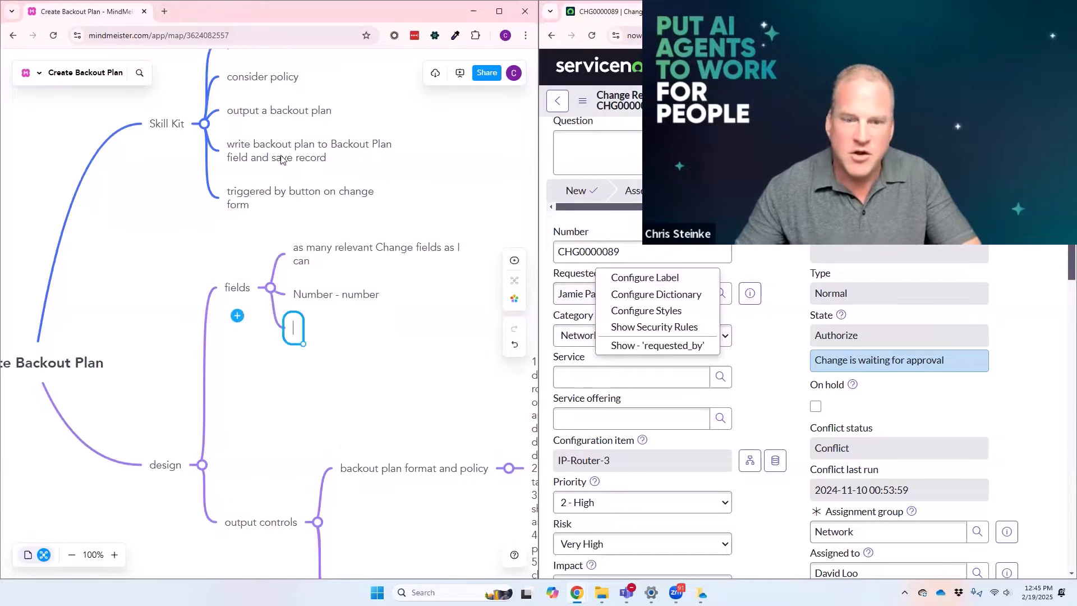
type("Requ")
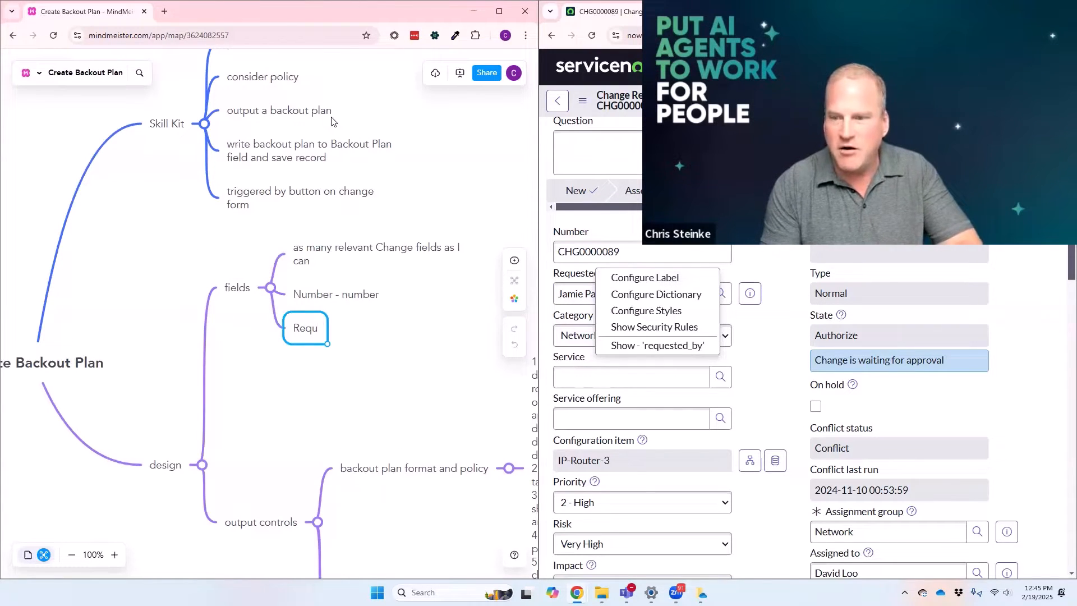
type("este")
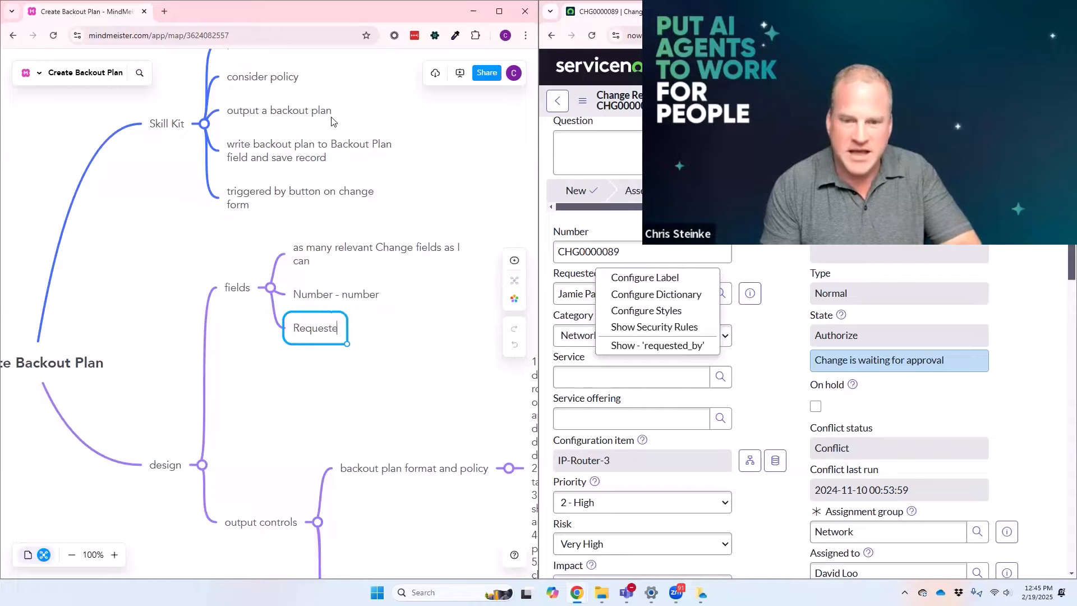
type("d By")
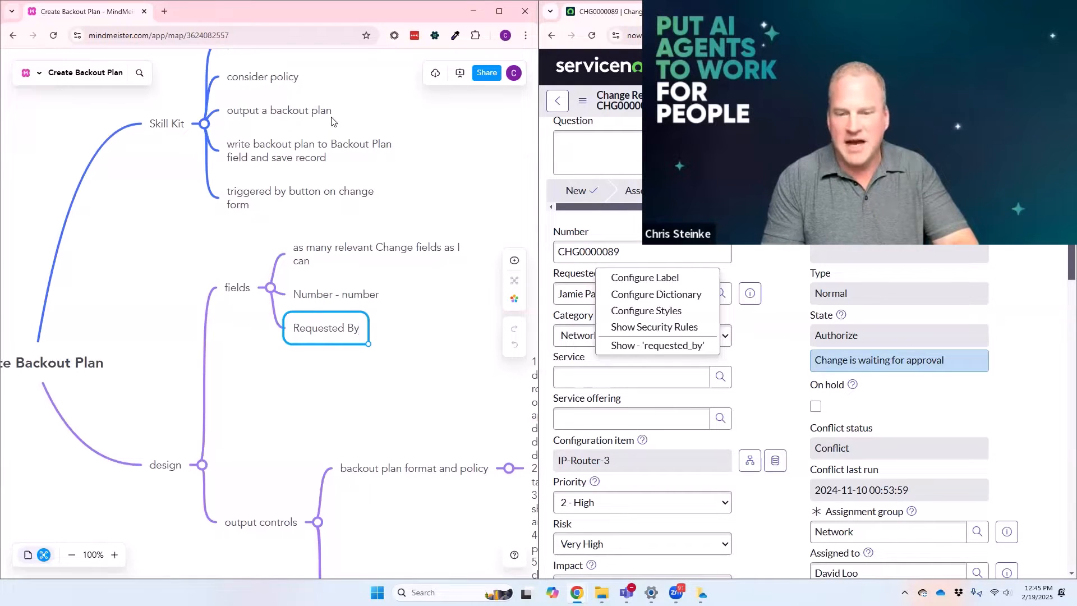
type(" -")
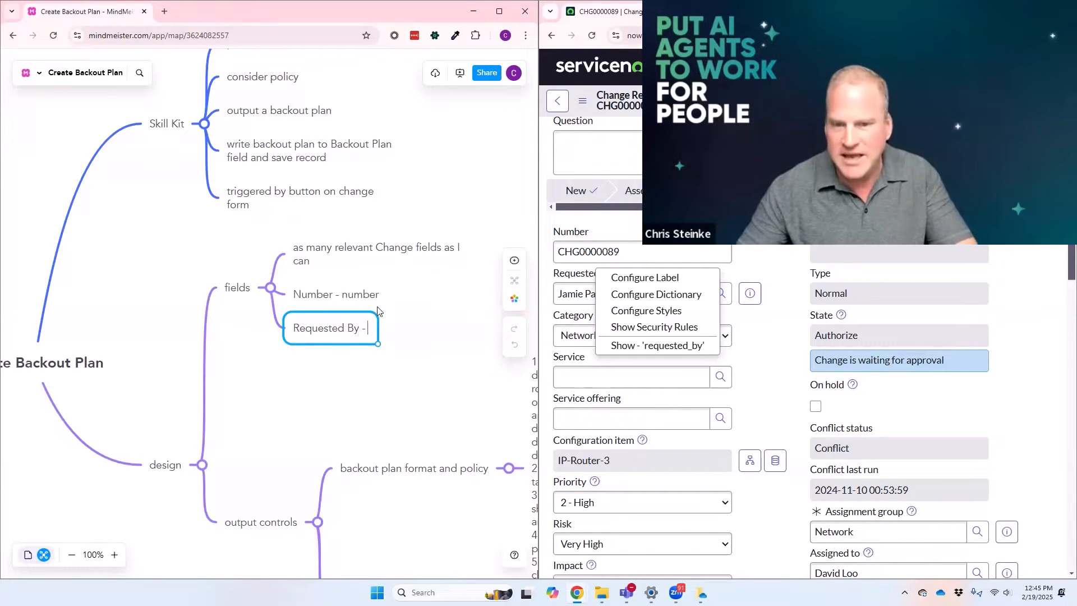
left_click_drag(359, 329, 300, 328)
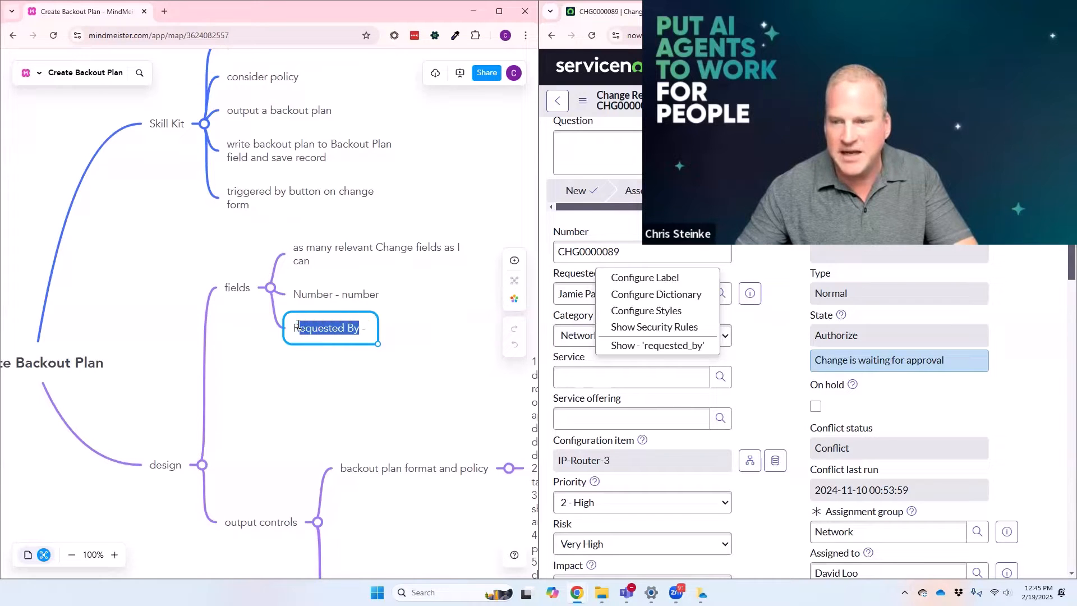
left_click(370, 331)
type("reques")
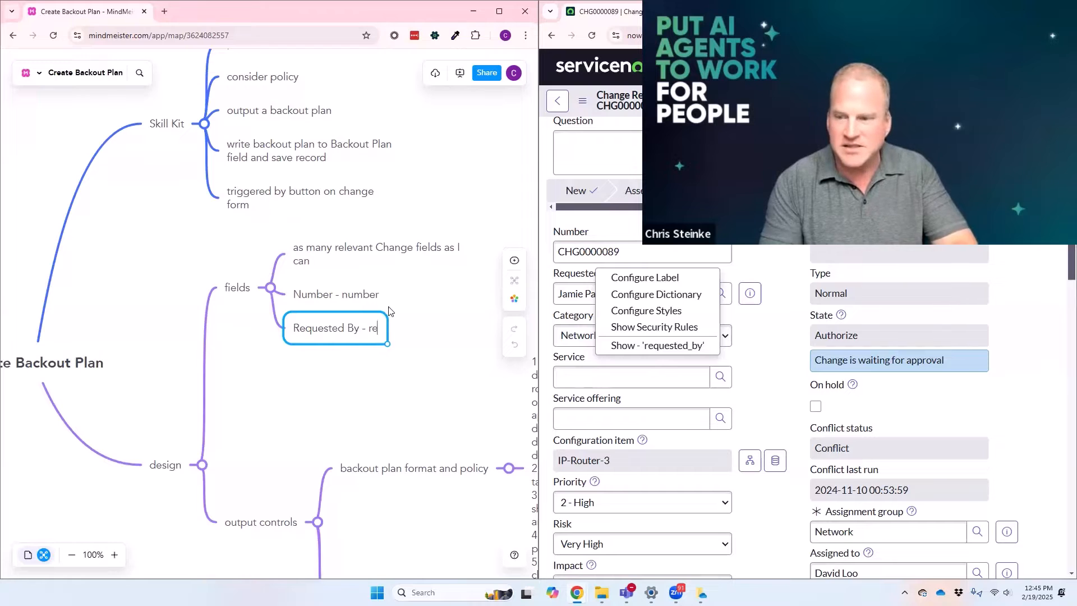
type("ted_by")
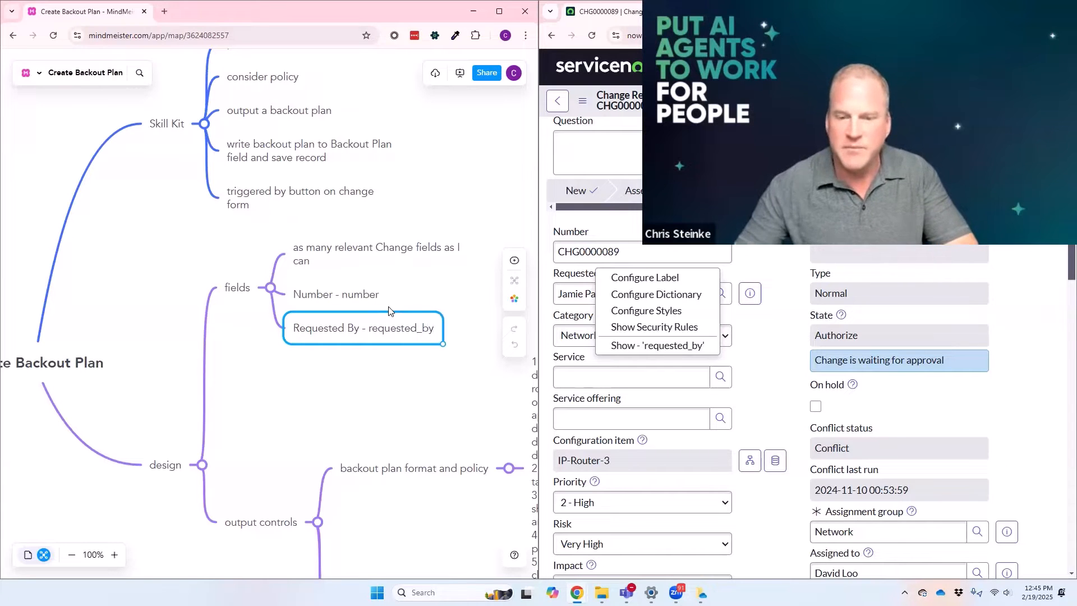
left_click(587, 295)
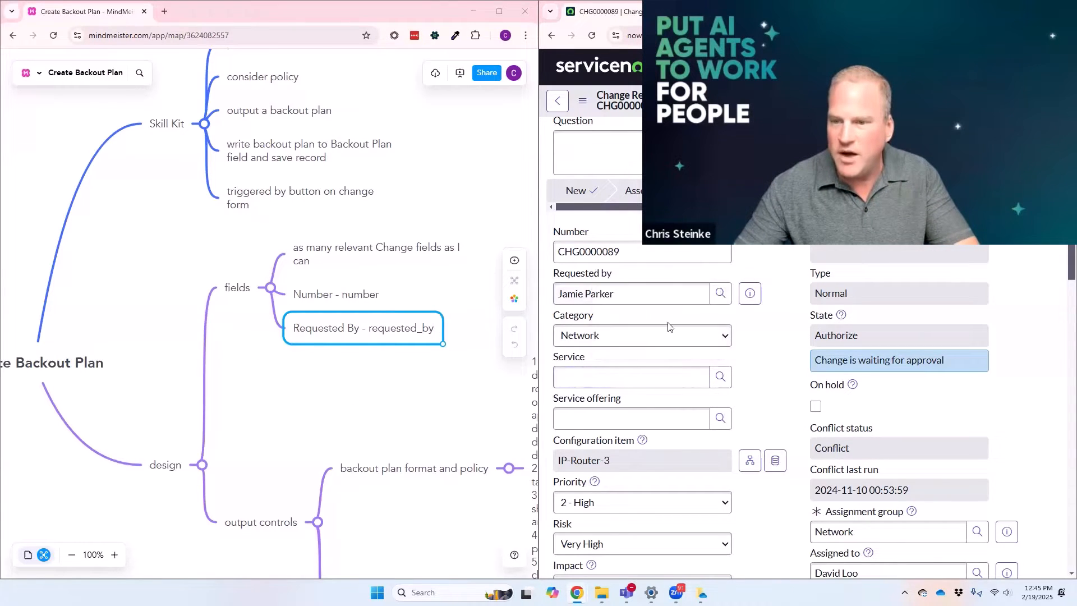
Step: Look up the Category field's internal name on the change form and add "Category - category" under "fields" in the mind map
right_click(588, 324)
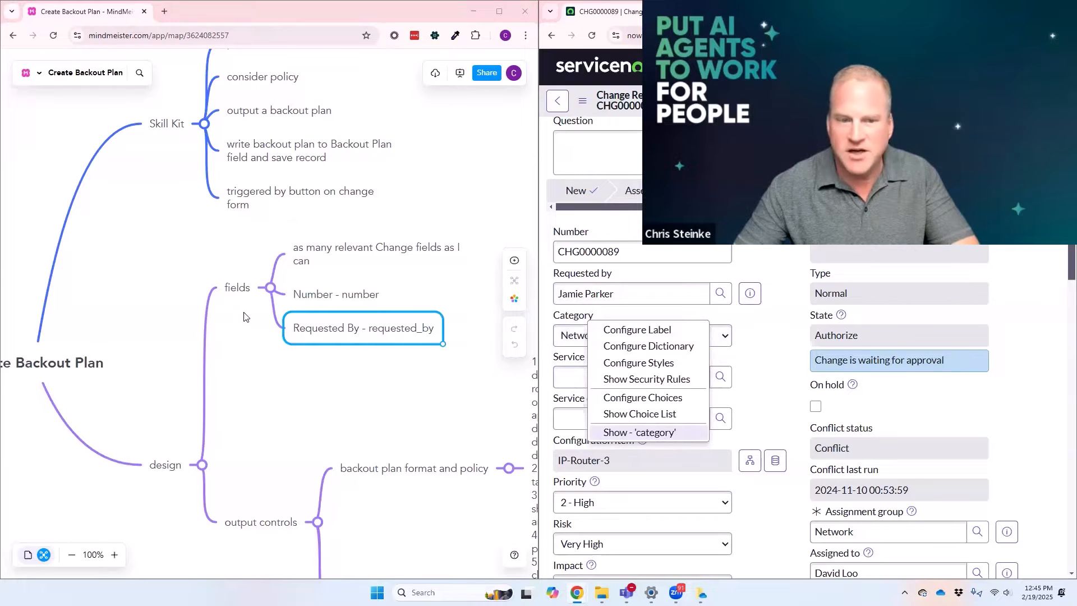
key("Return")
type("Categ")
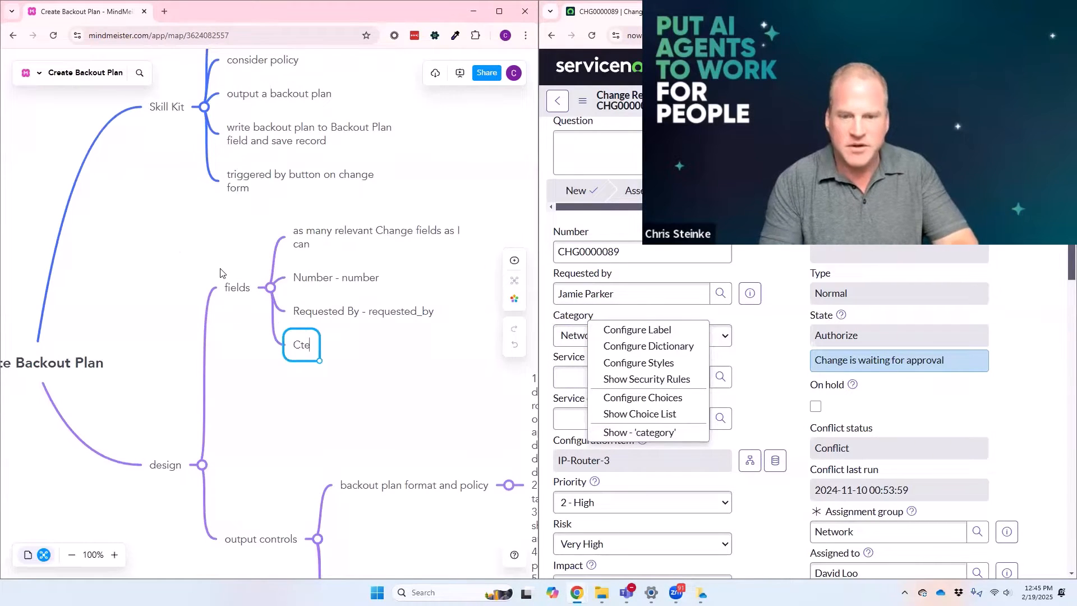
key("BackSpace")
key("BackSpace")
key("BackSpace")
key("BackSpace")
type("aeg")
key("BackSpace")
key("BackSpace")
type("teogry")
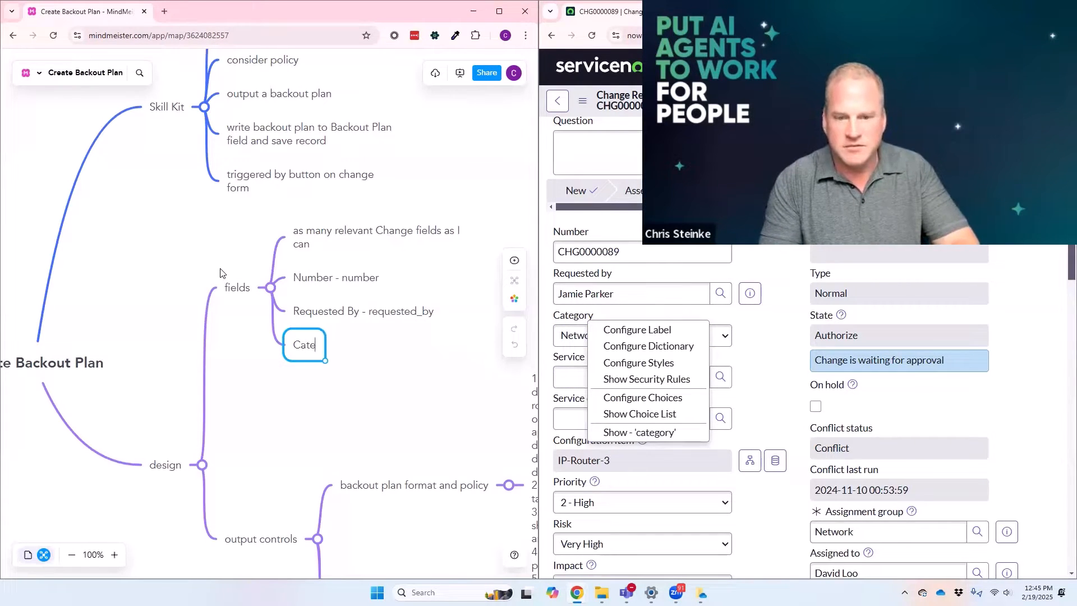
key("BackSpace")
key("BackSpace")
key("BackSpace")
key("BackSpace")
type("gory")
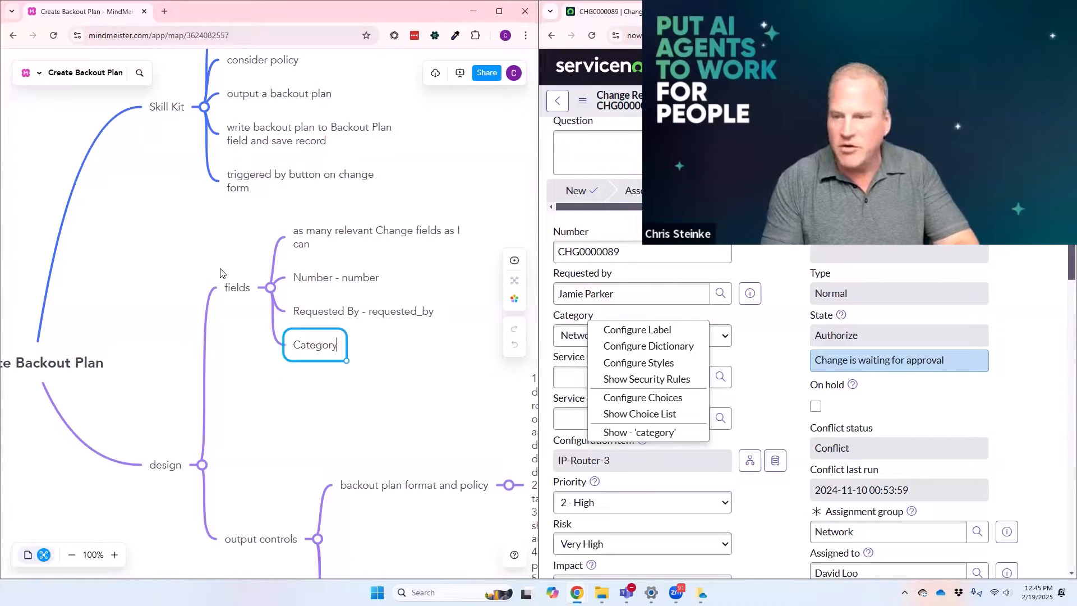
type(" - caetgor")
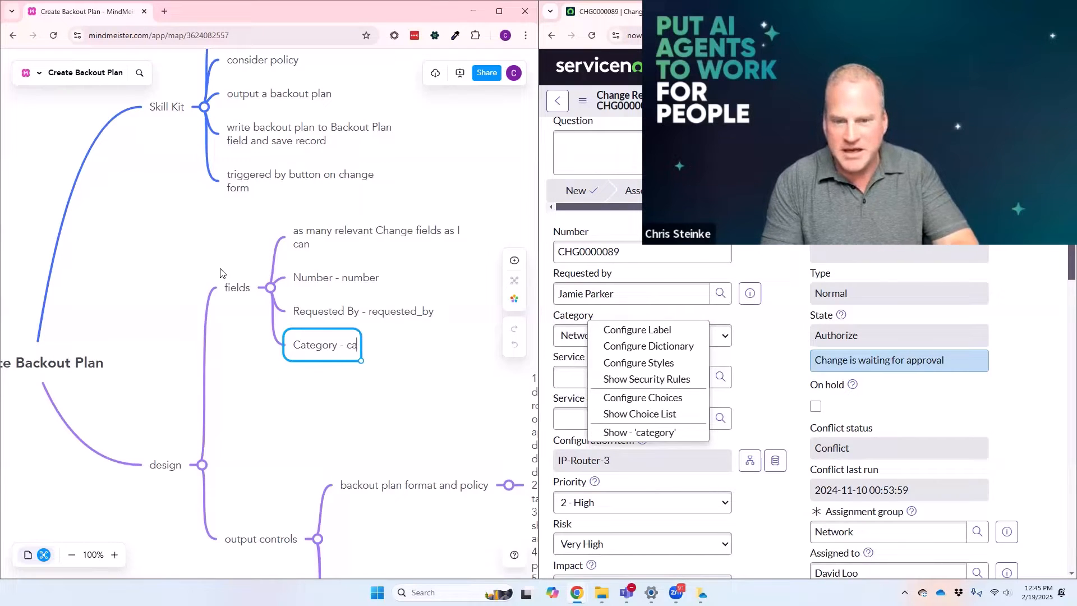
key("BackSpace")
key("BackSpace")
key("BackSpace")
type("gor")
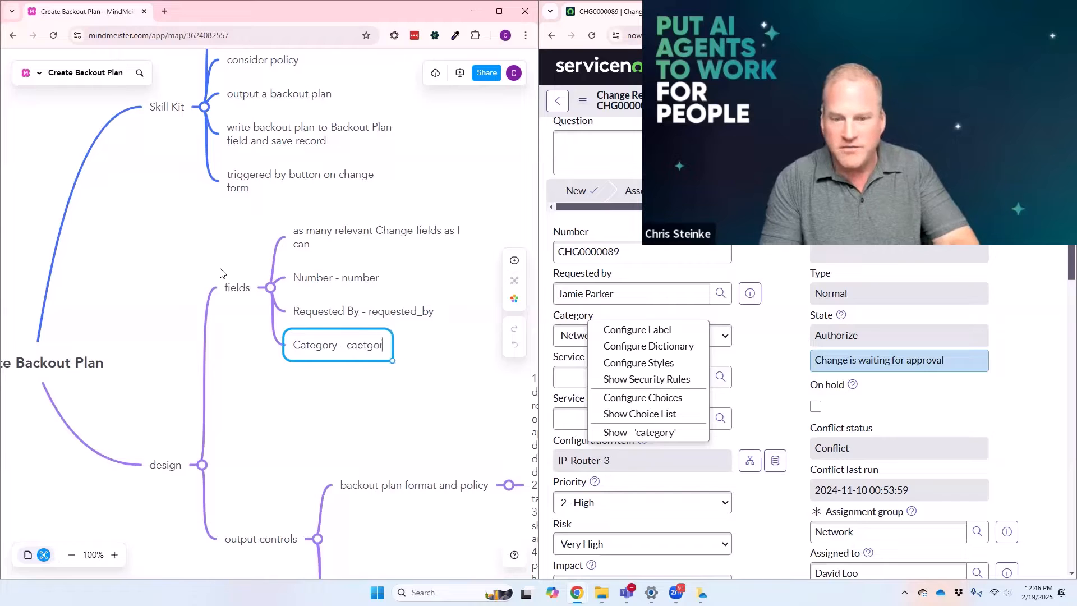
key("BackSpace")
key("BackSpace")
key("BackSpace")
type("go")
key("BackSpace")
key("BackSpace")
key("BackSpace")
key("BackSpace")
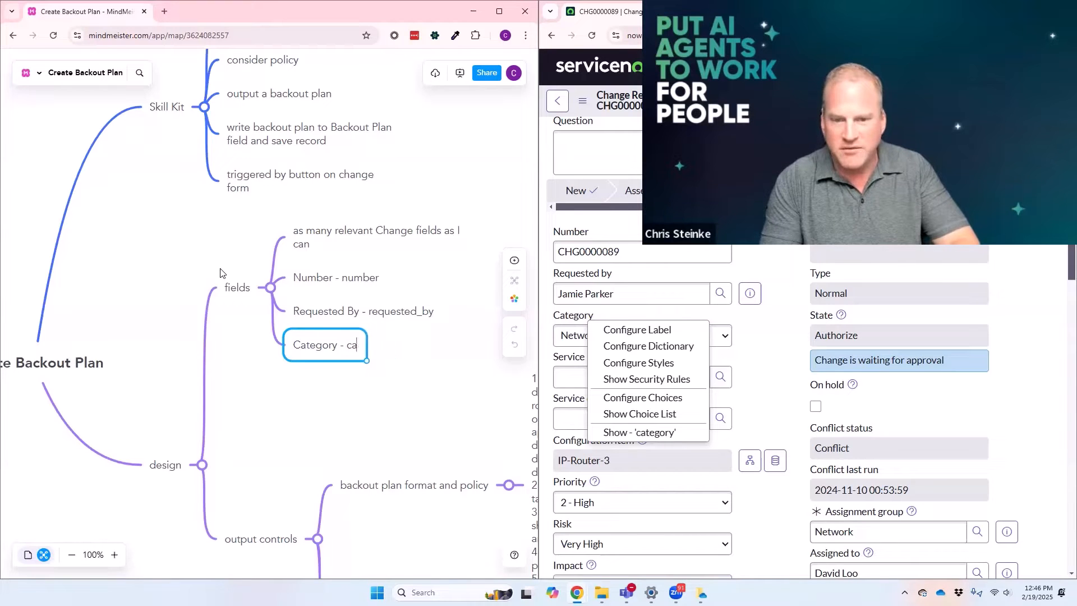
type("tegory")
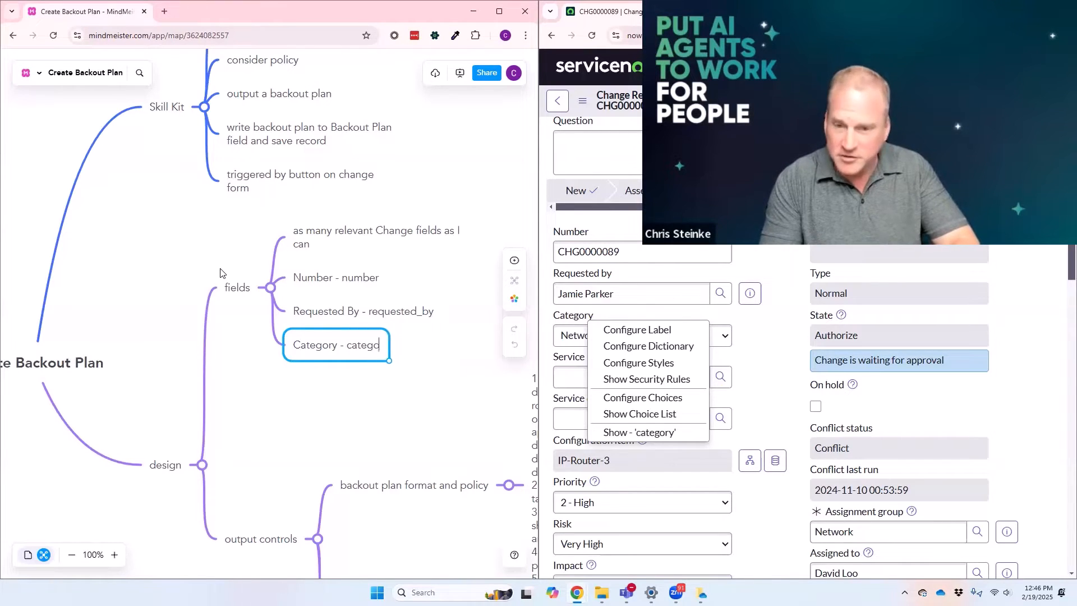
left_click(570, 377)
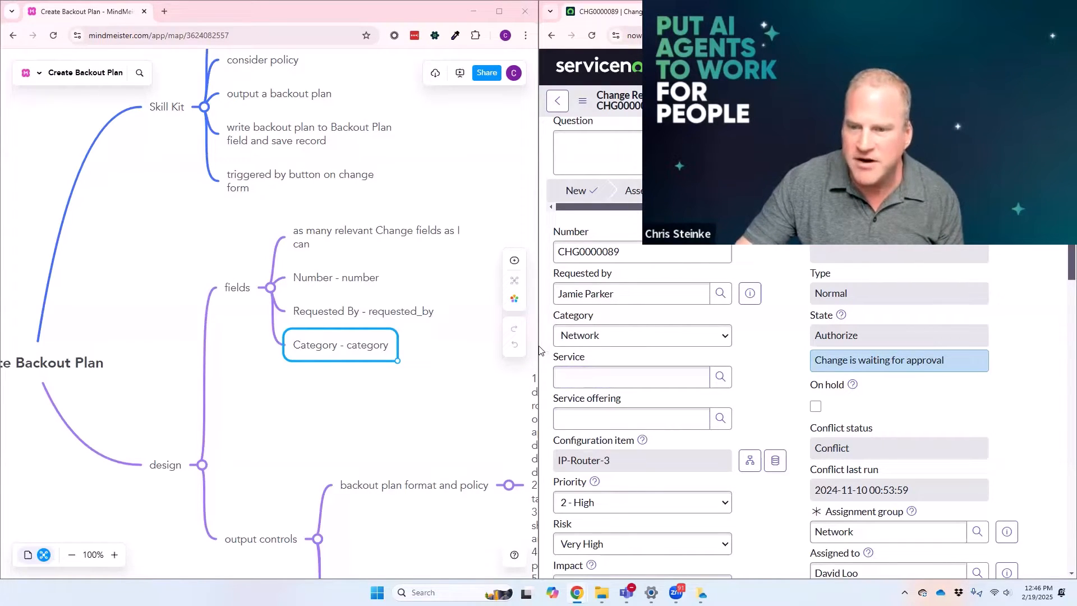
Step: Widen the change request form beside the mind map and highlight the Service and Service offering labels
mouse_move(539, 346)
left_click_drag(539, 345, 434, 345)
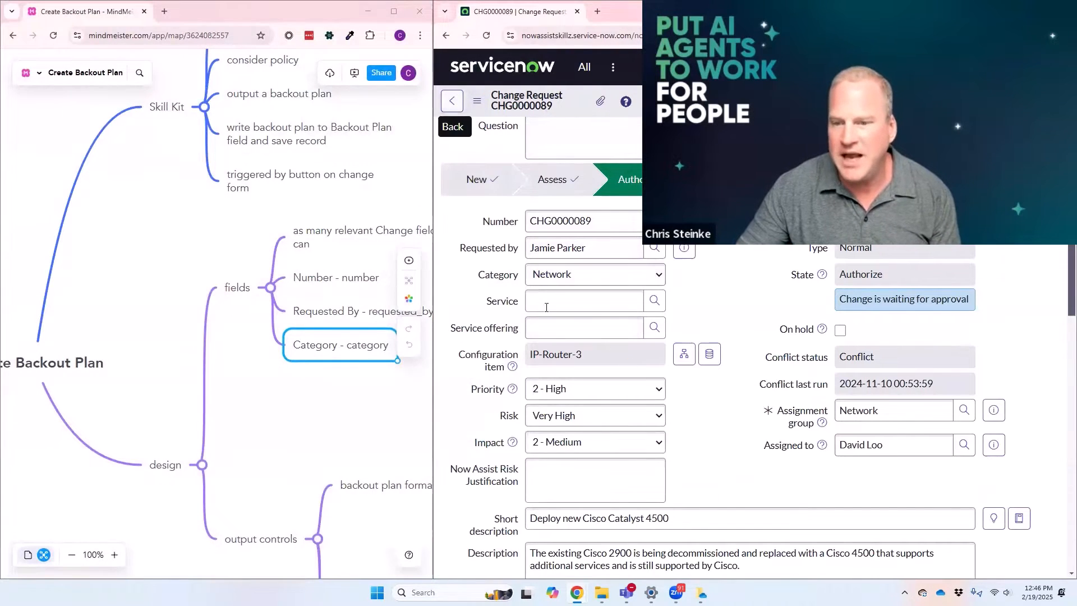
left_click_drag(520, 337, 514, 336)
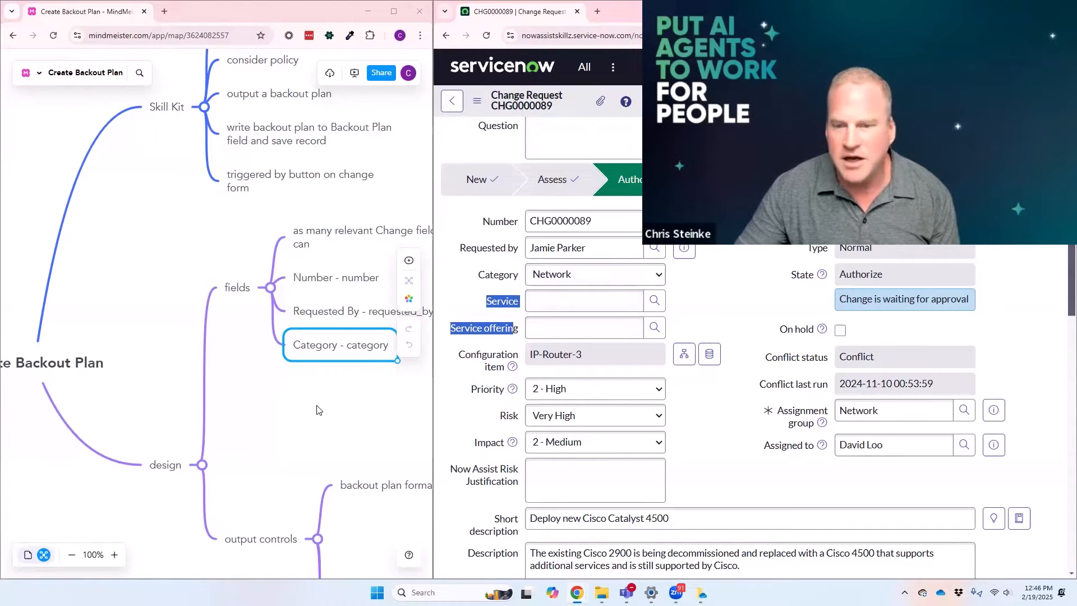
Step: Return to the change request list and add Service and Service offering as its last columns
left_click(452, 101)
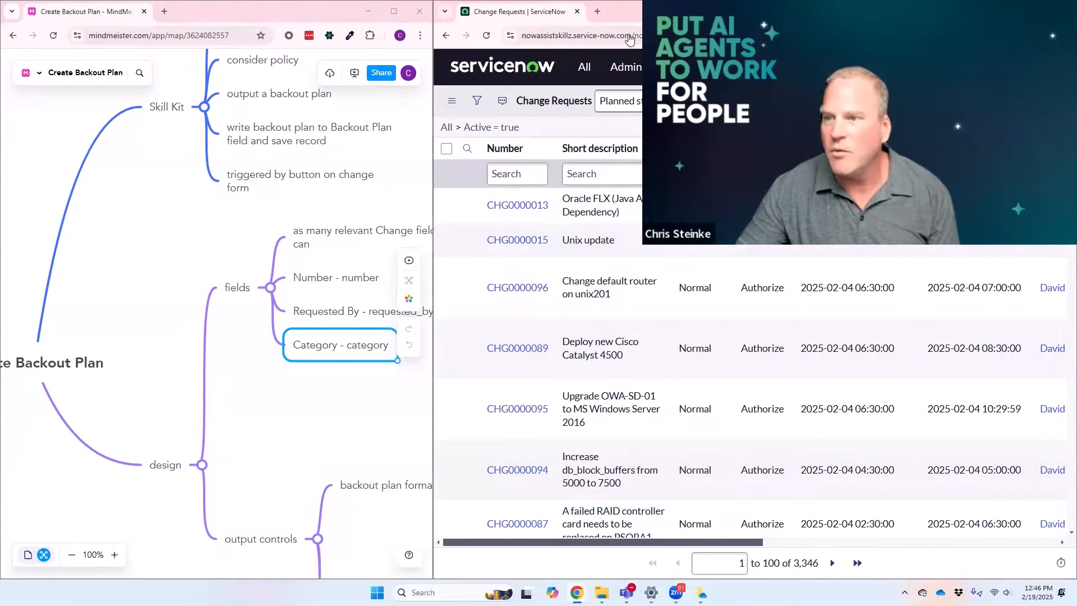
left_click(601, 275)
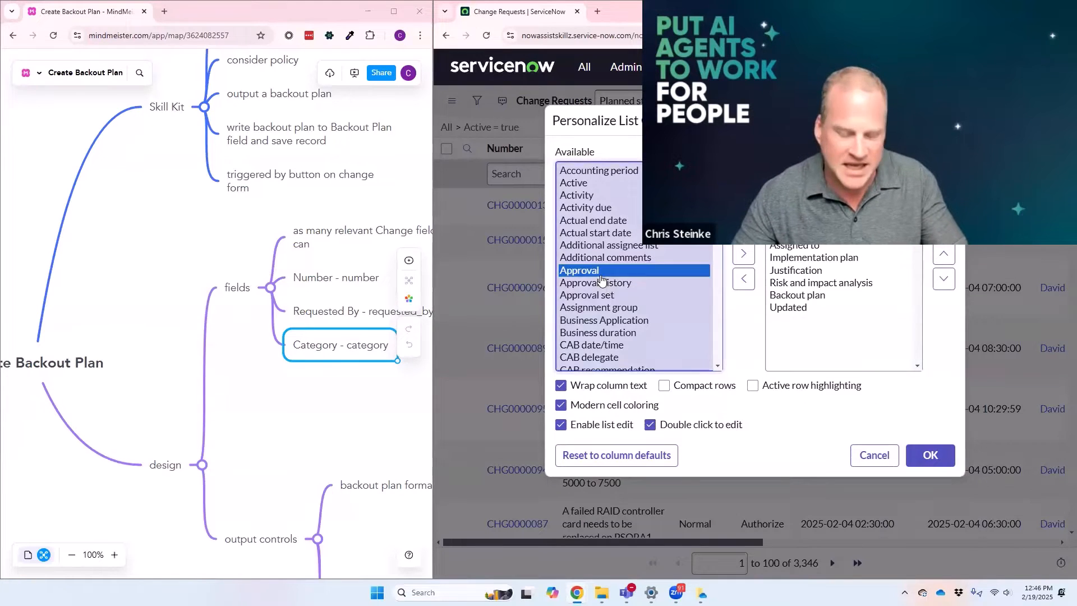
type("ser")
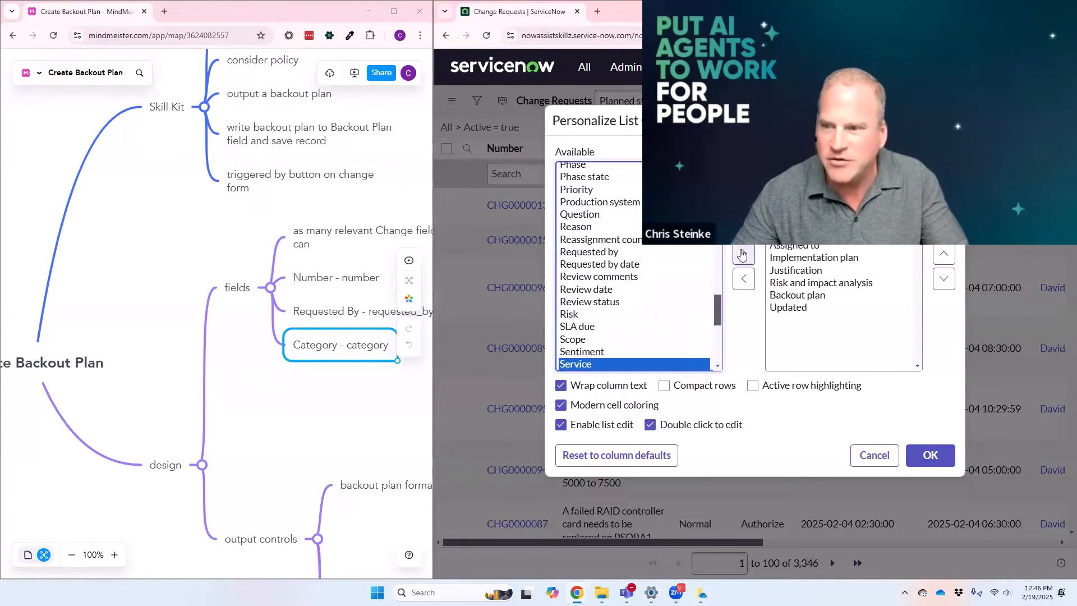
left_click(743, 254)
left_click(743, 253)
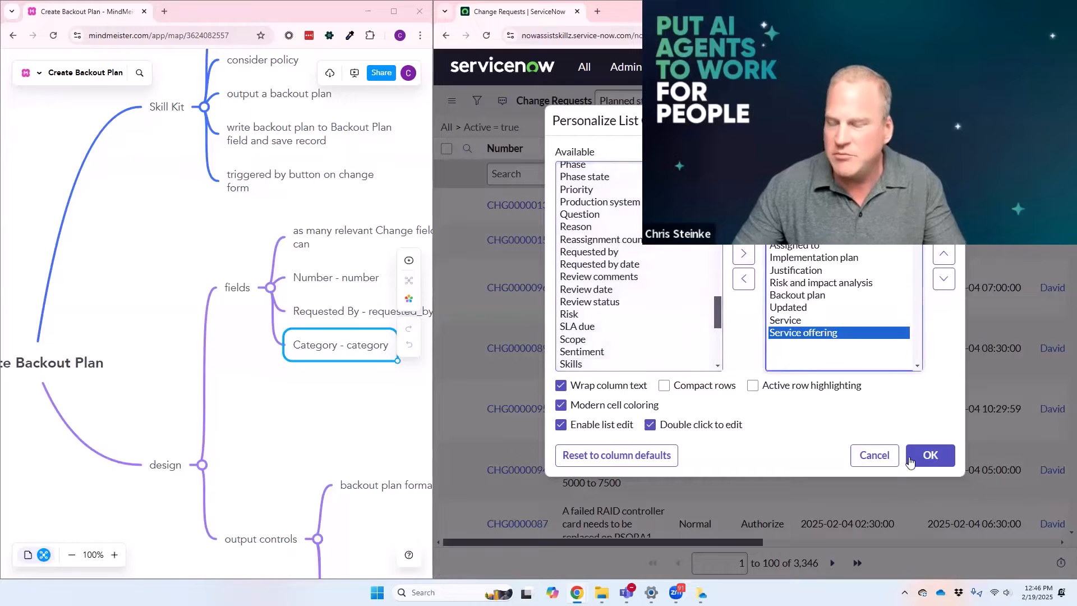
left_click(930, 456)
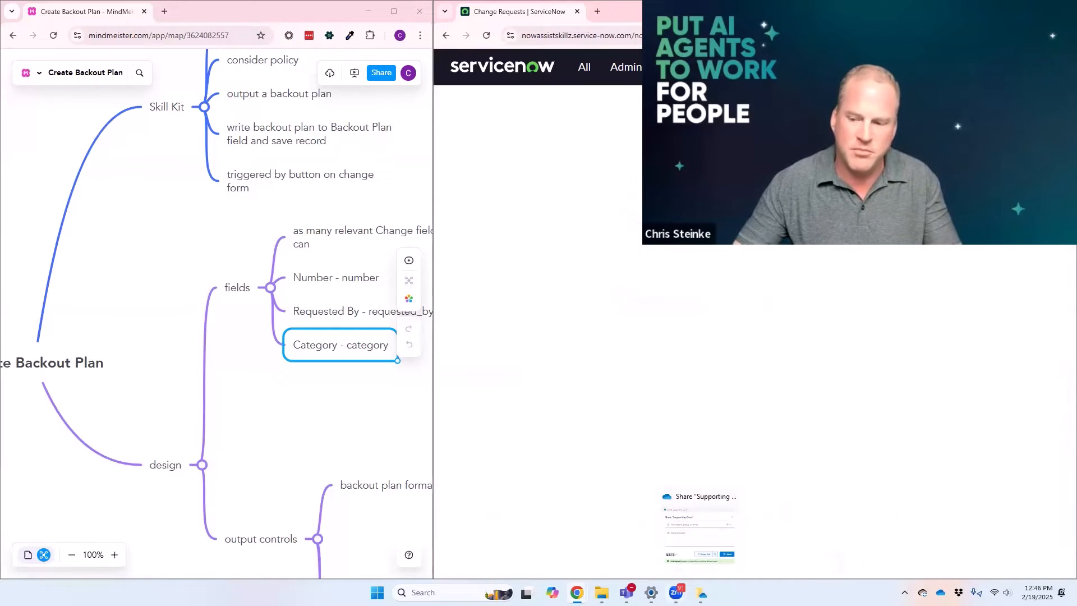
Step: Check the list's Service and Service offering columns and filter the active change requests to those with an empty Service
left_click_drag(599, 542, 992, 510)
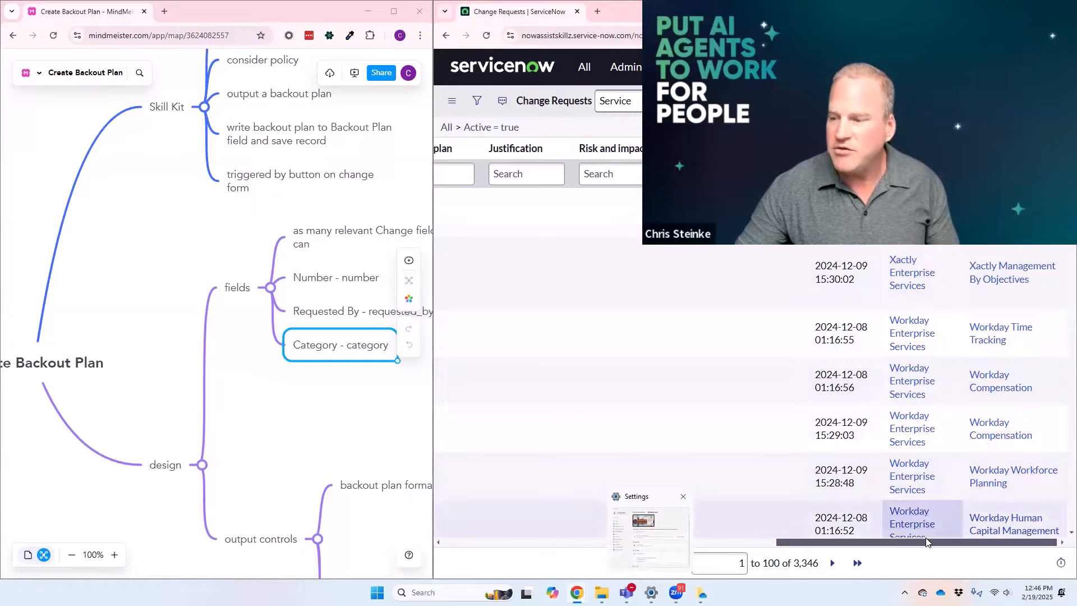
left_click_drag(983, 550, 961, 554)
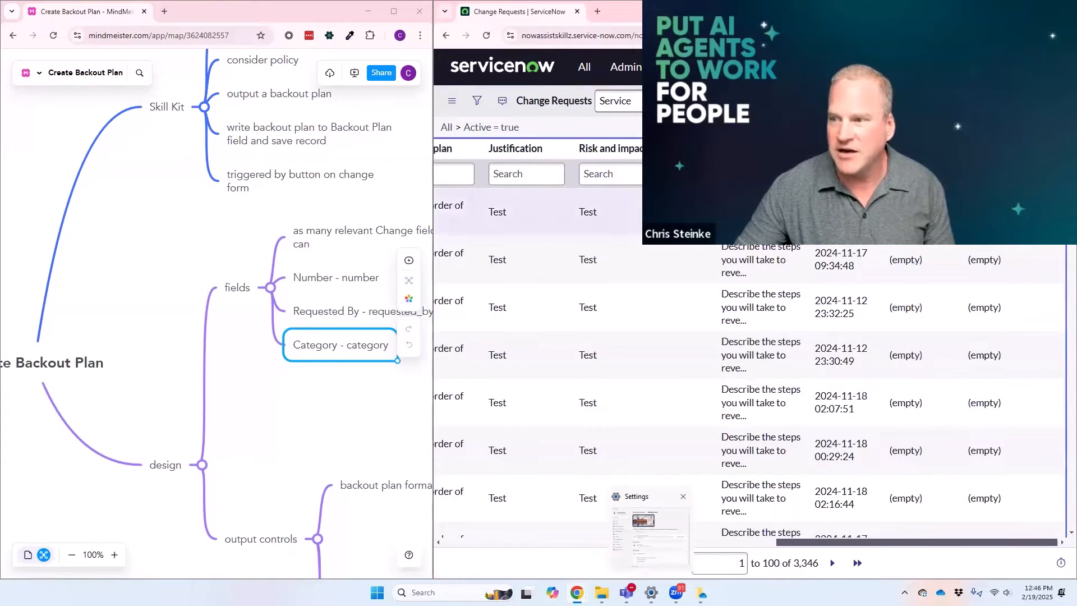
right_click(905, 218)
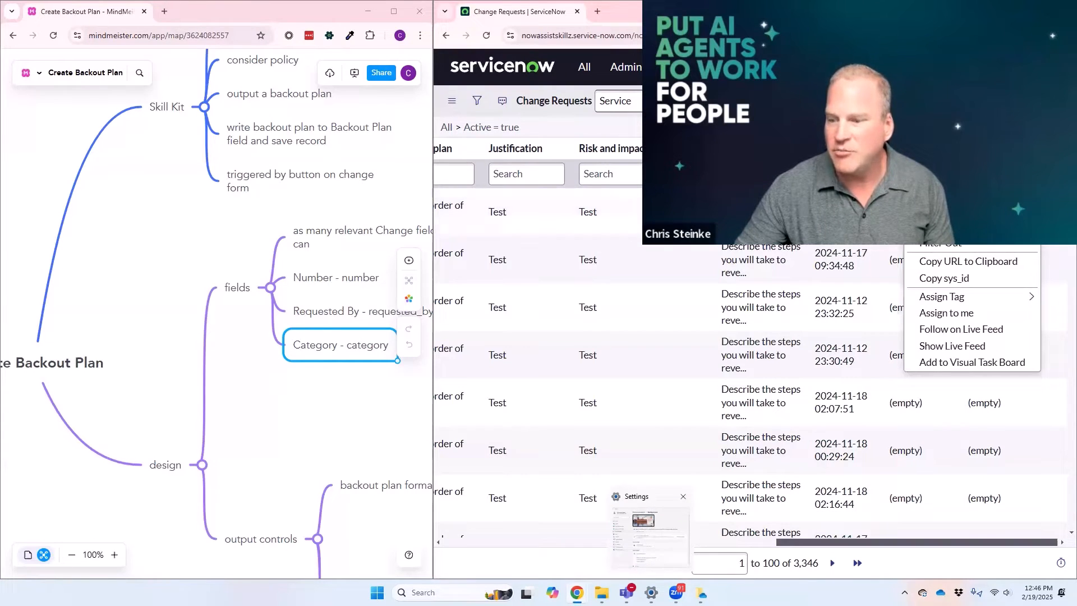
left_click(898, 213)
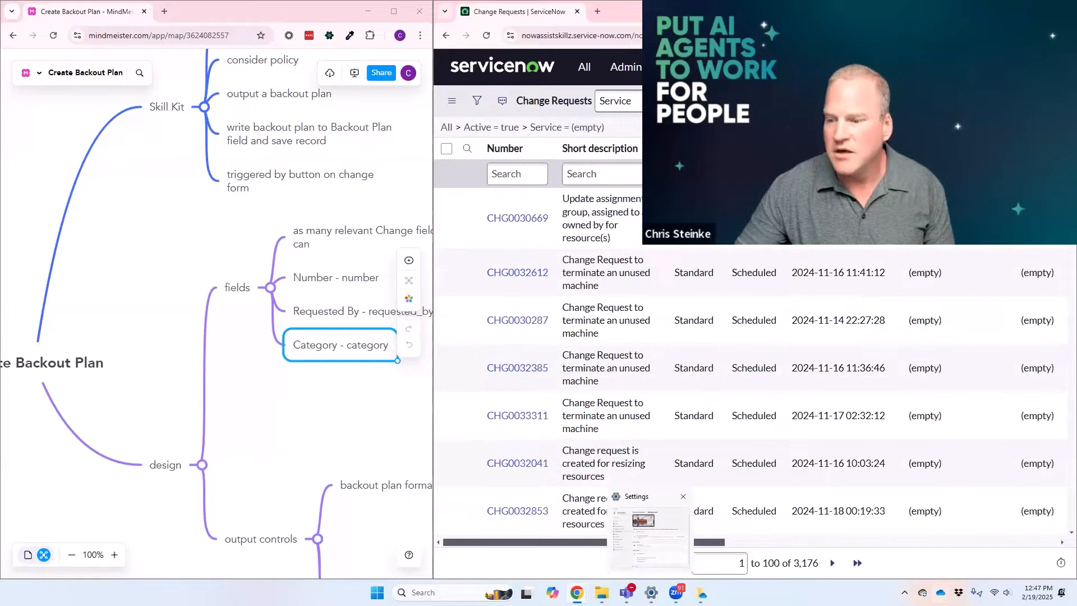
Step: Remove the empty Service filter and check the Service and Service offering columns across all active change requests
mouse_move(794, 566)
left_mouse_down()
mouse_move(825, 569)
mouse_move(814, 568)
left_mouse_up()
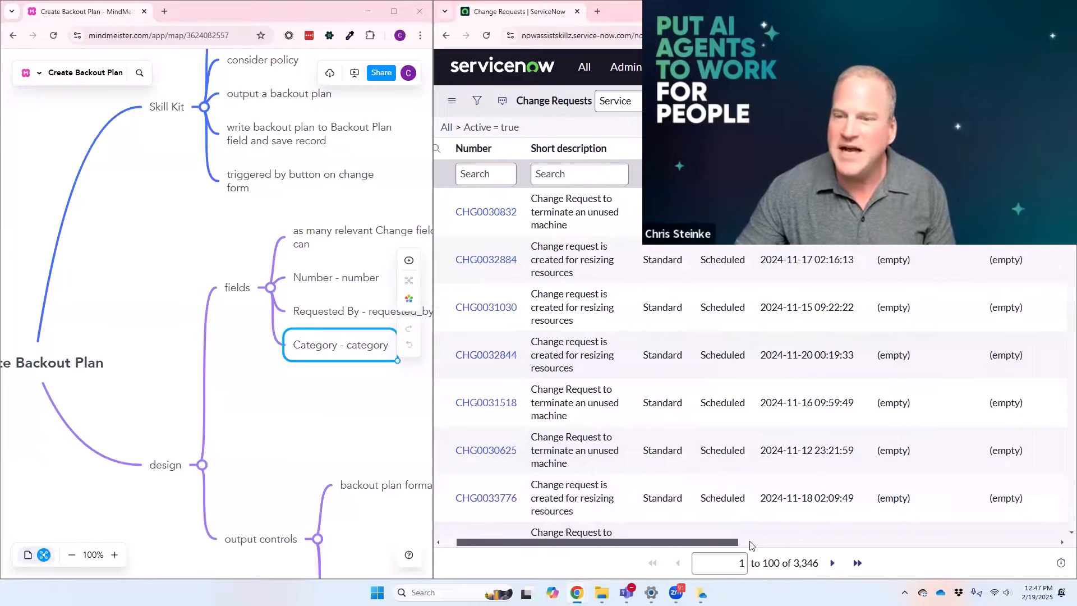
left_click(923, 542)
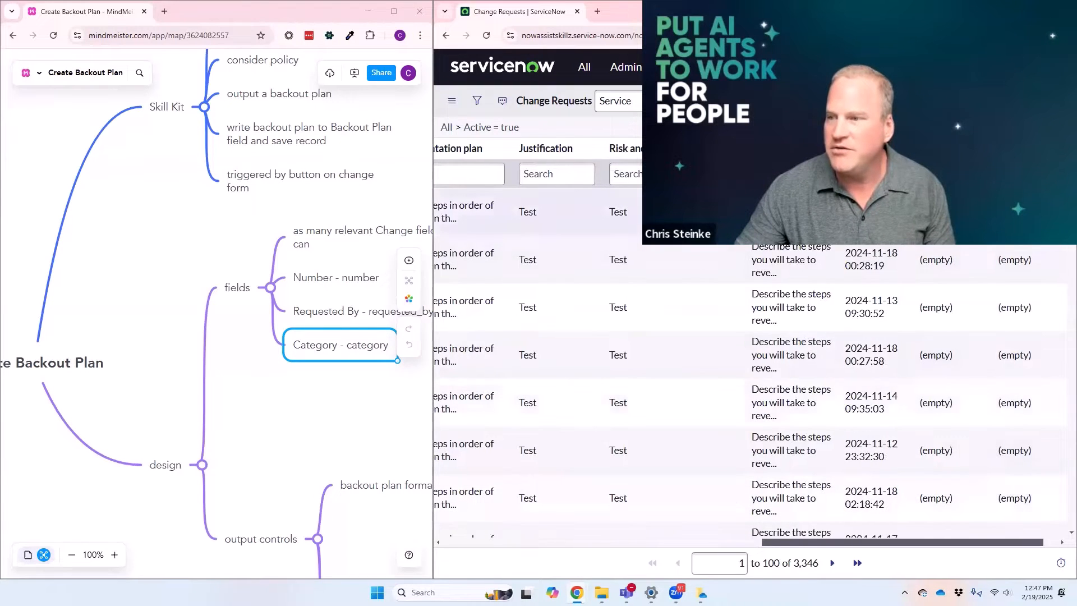
left_click_drag(900, 541, 915, 540)
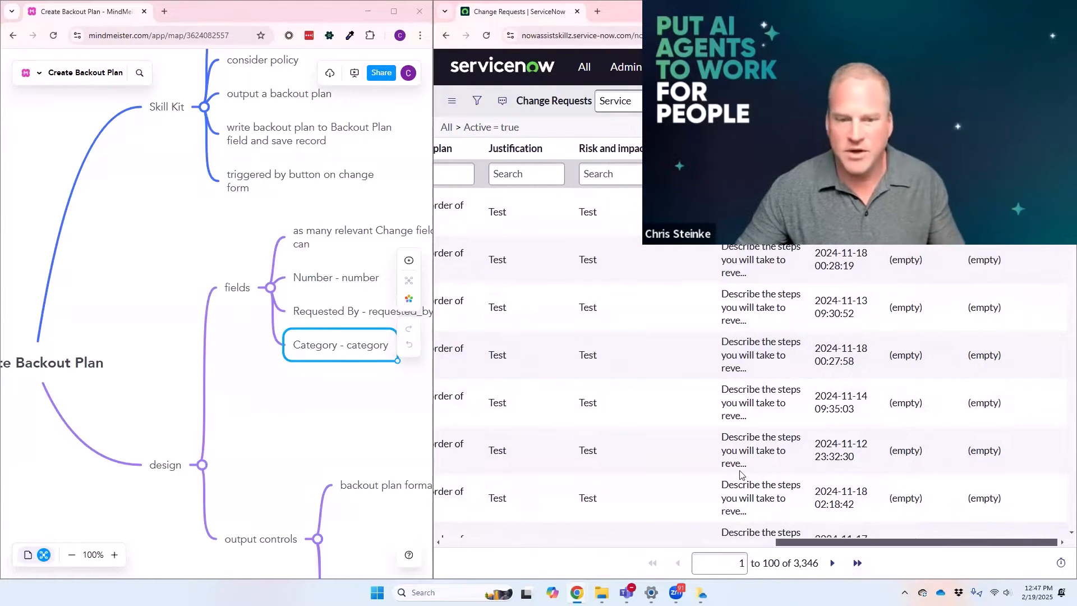
left_click_drag(785, 547, 452, 544)
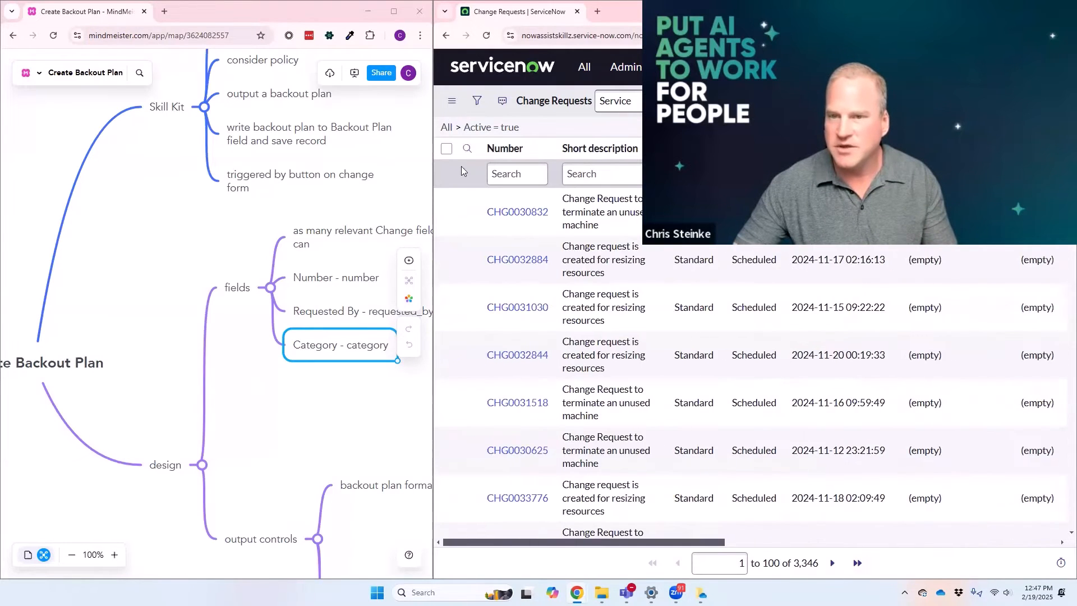
Step: Go back to the list filtered by empty Service and open a "Change request is created for resizing resources" record
left_click(446, 35)
scroll(546, 351, "down", 3)
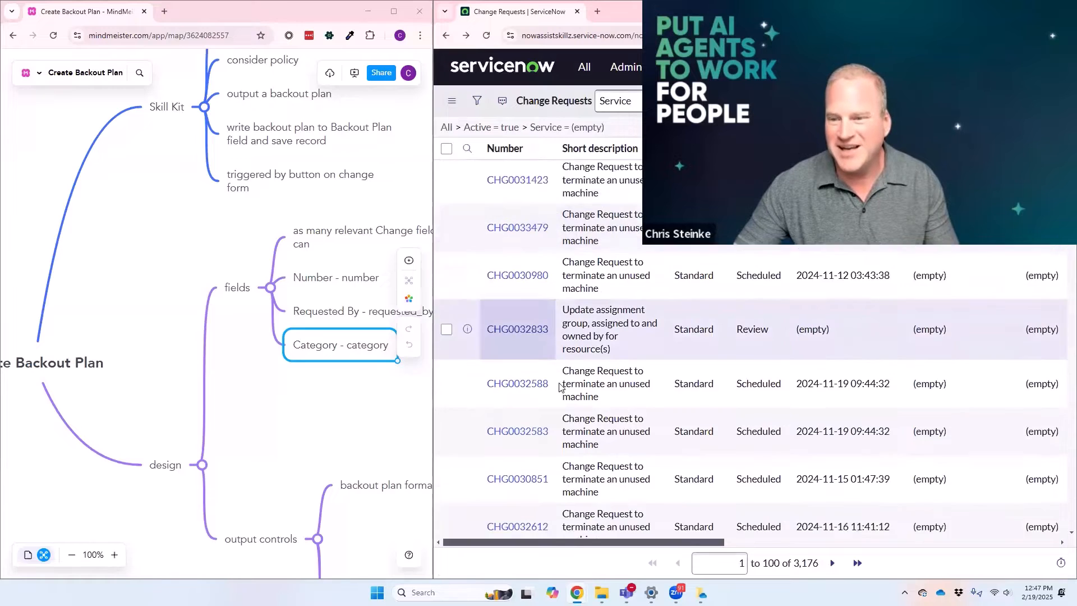
left_click(517, 487)
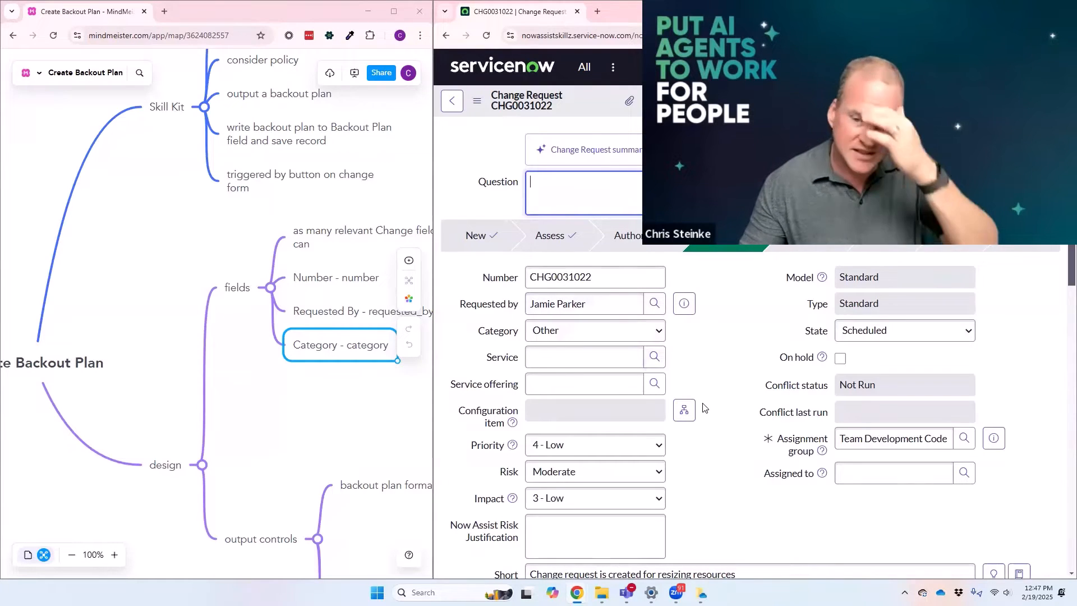
Step: Add a topic under "fields" in the mind map for the Priority field and its internal name
left_click(235, 290)
key("Tab")
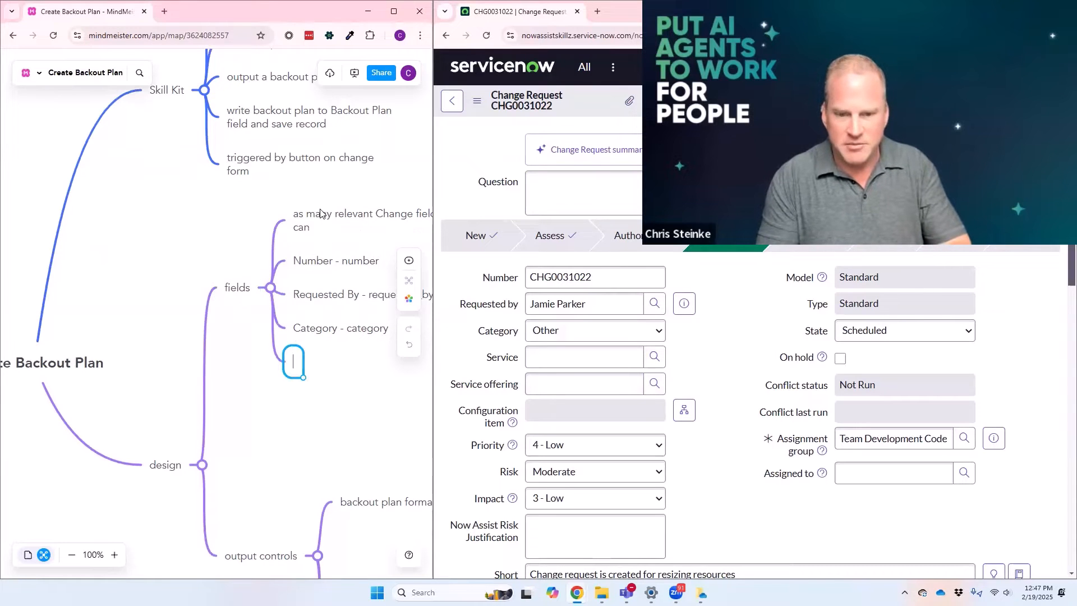
type("Priority - prio")
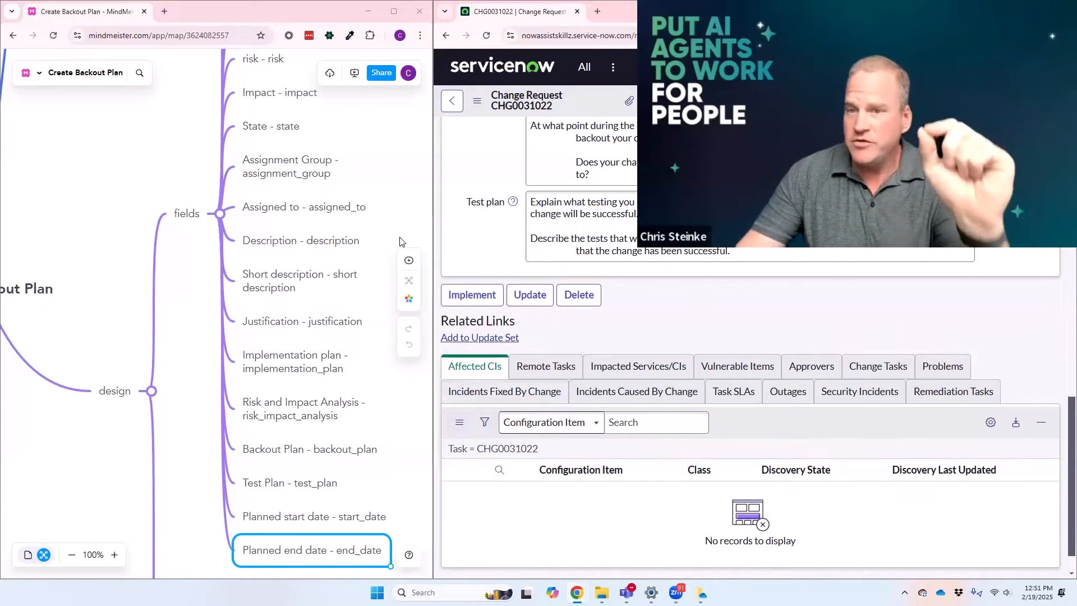
Step: Examine the change request's Remote Tasks and Change Tasks related lists and its planning fields against the listed fields
left_click(547, 366)
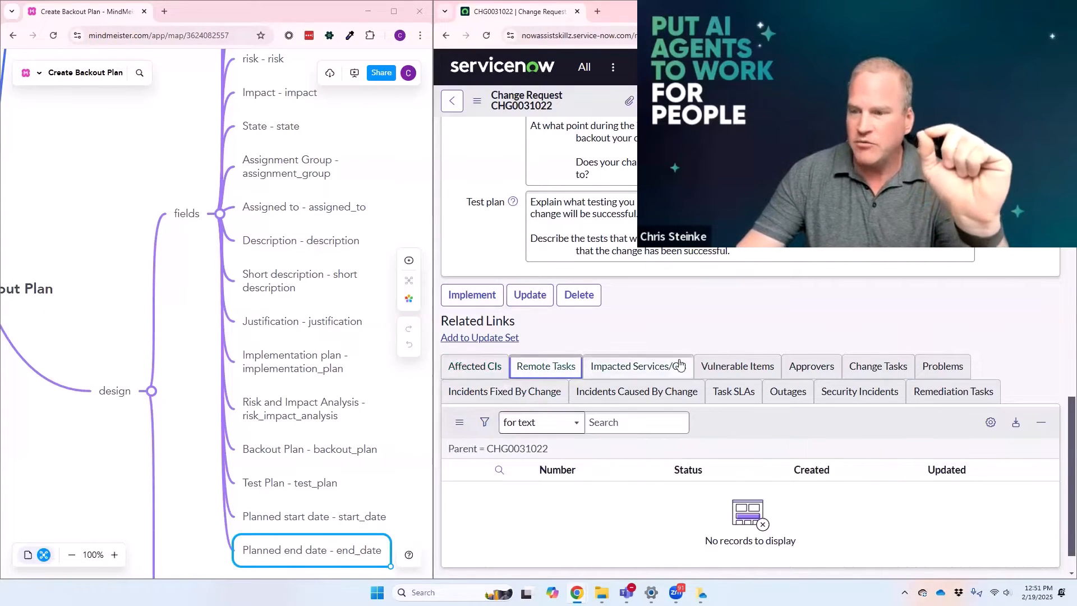
left_click(880, 369)
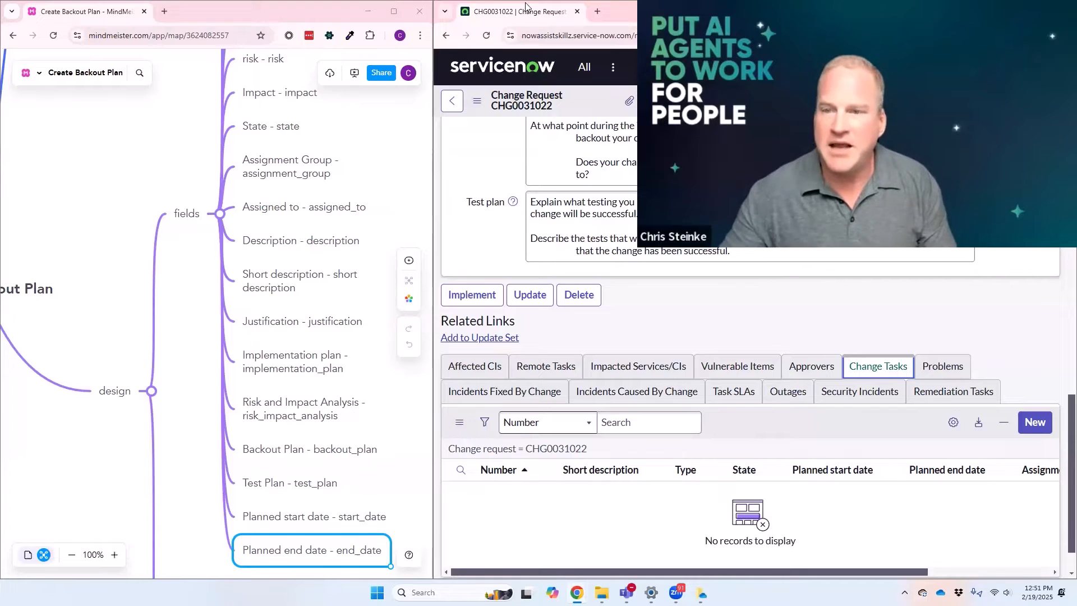
scroll(794, 481, "up", 3)
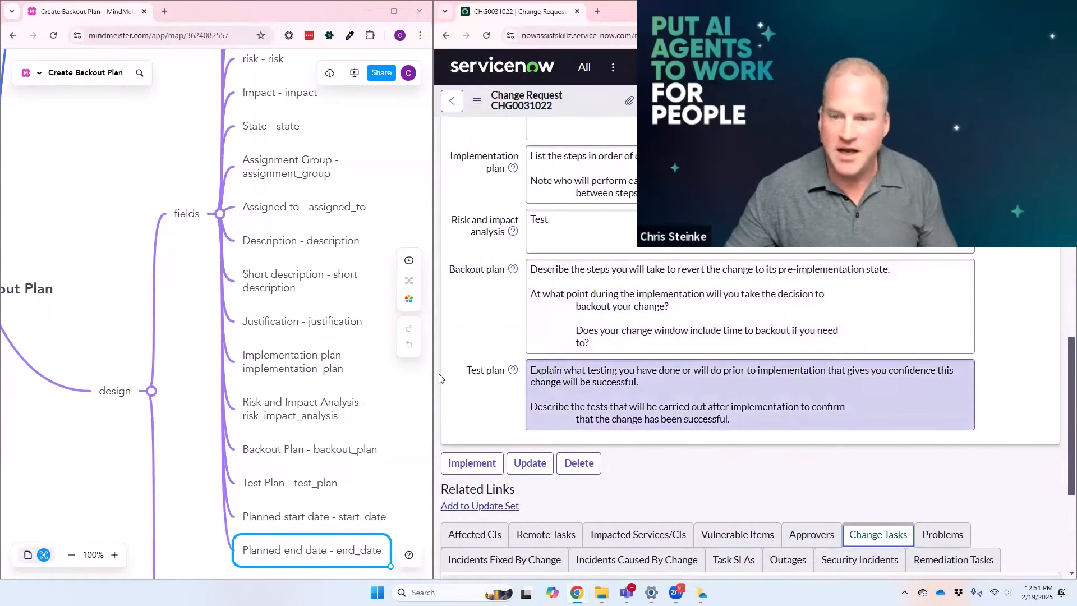
scroll(331, 466, "down", 1)
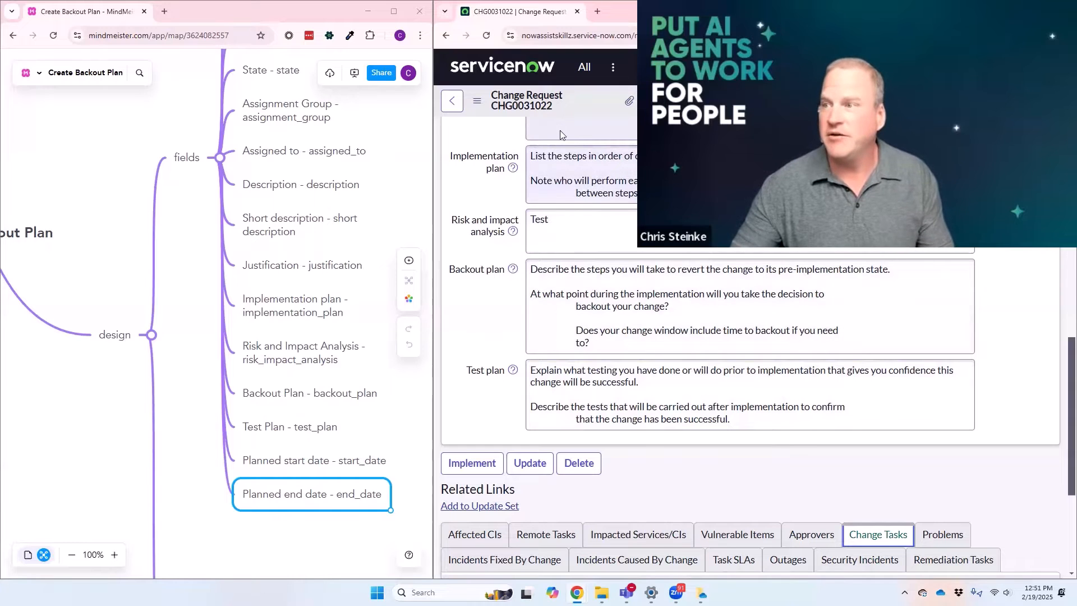
Step: Maximize the ServiceNow window and search the application navigator for "skill kit"
left_click(1038, 11)
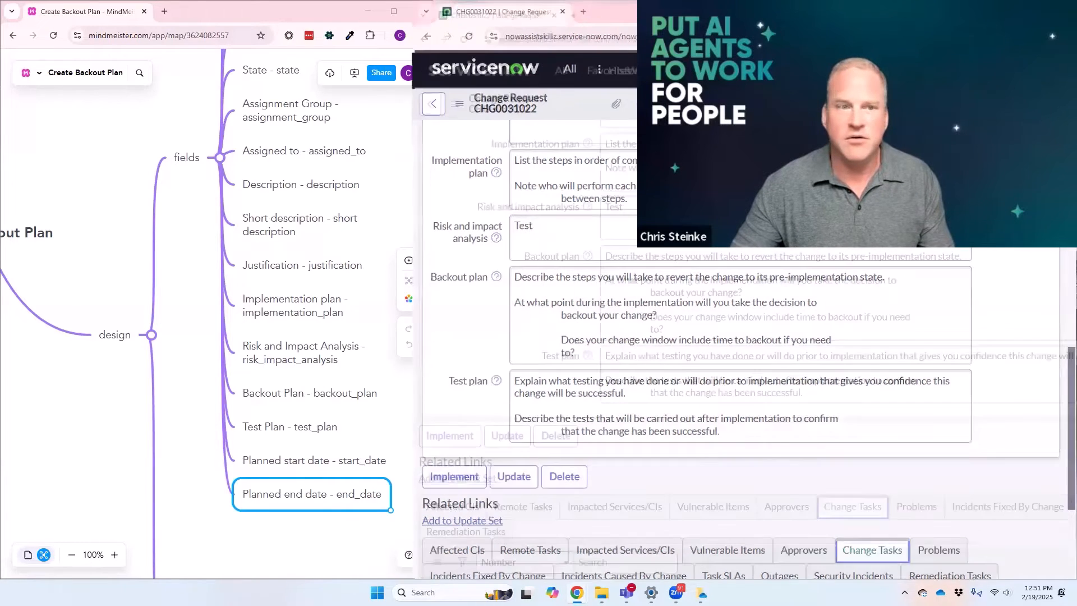
key("ctrl+alt+g")
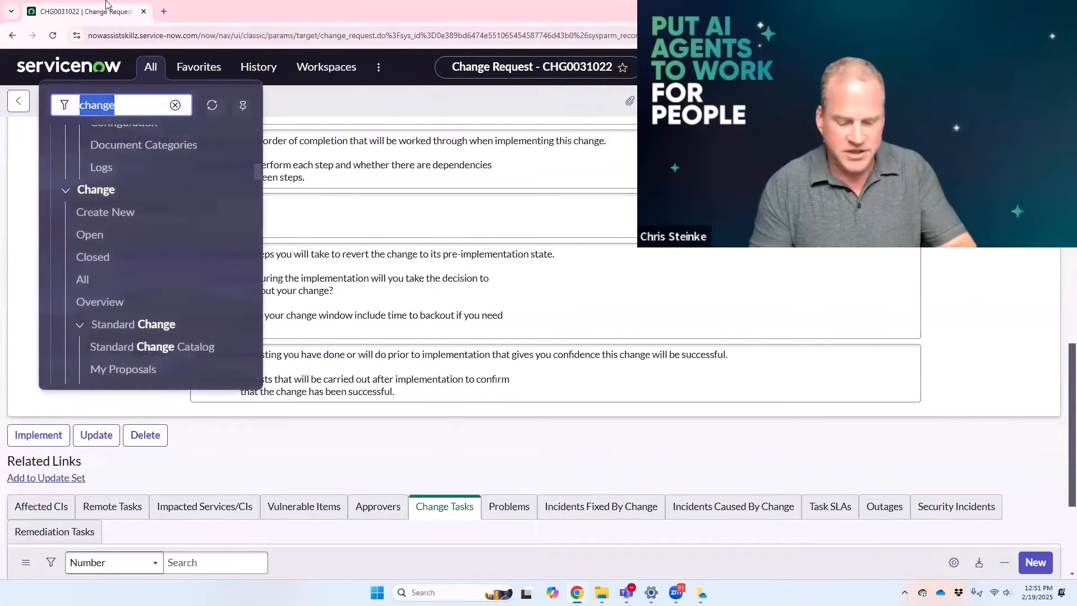
type("skill kit")
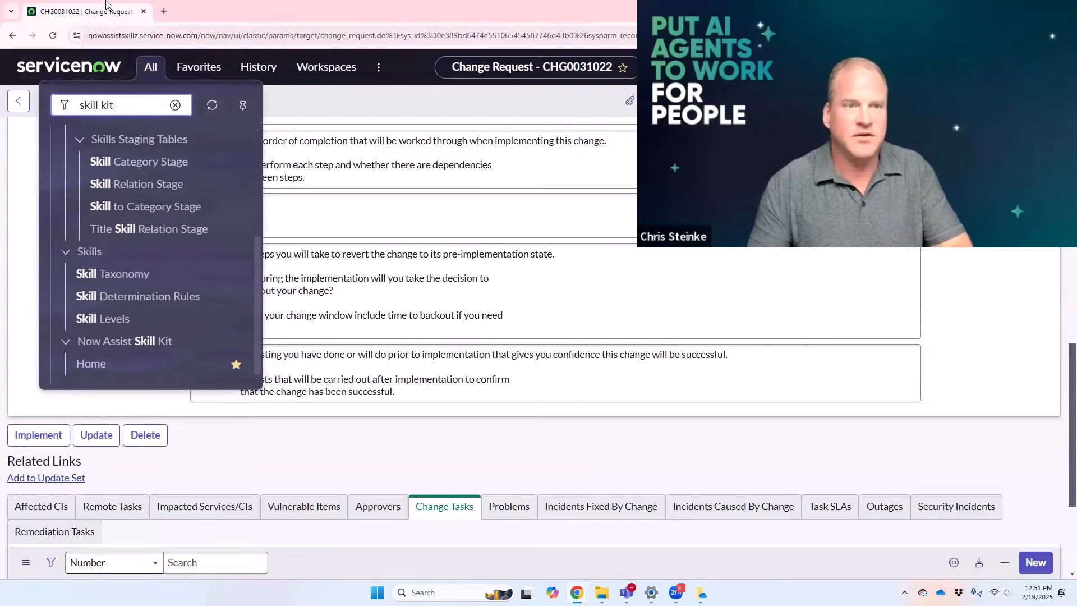
Step: Open the Now Assist Skill Kit home page and start creating a new skill
left_click(90, 242)
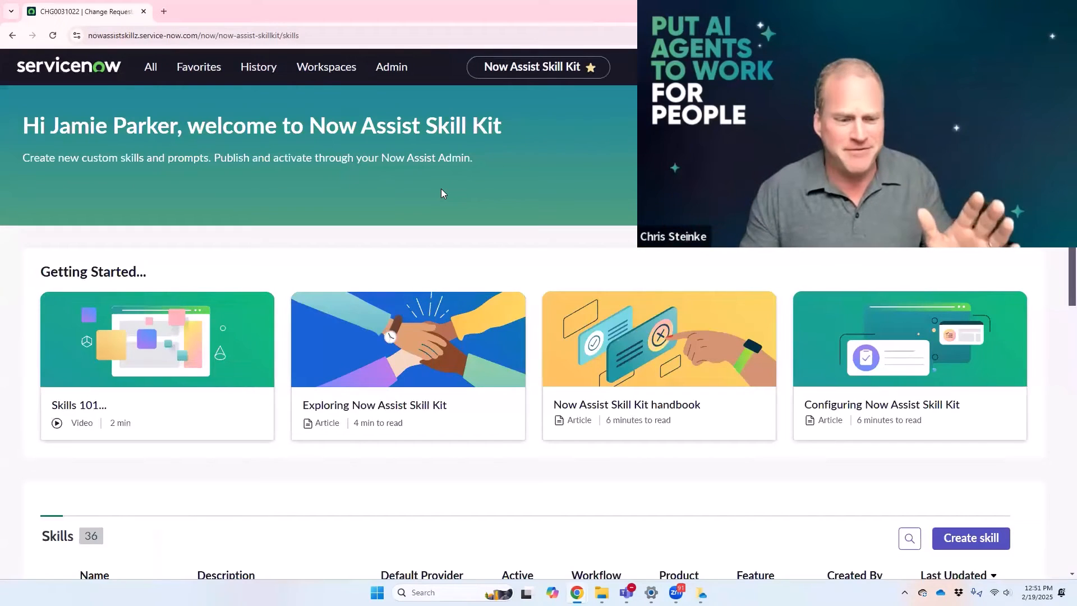
scroll(242, 241, "down", 2)
scroll(242, 241, "down", 3)
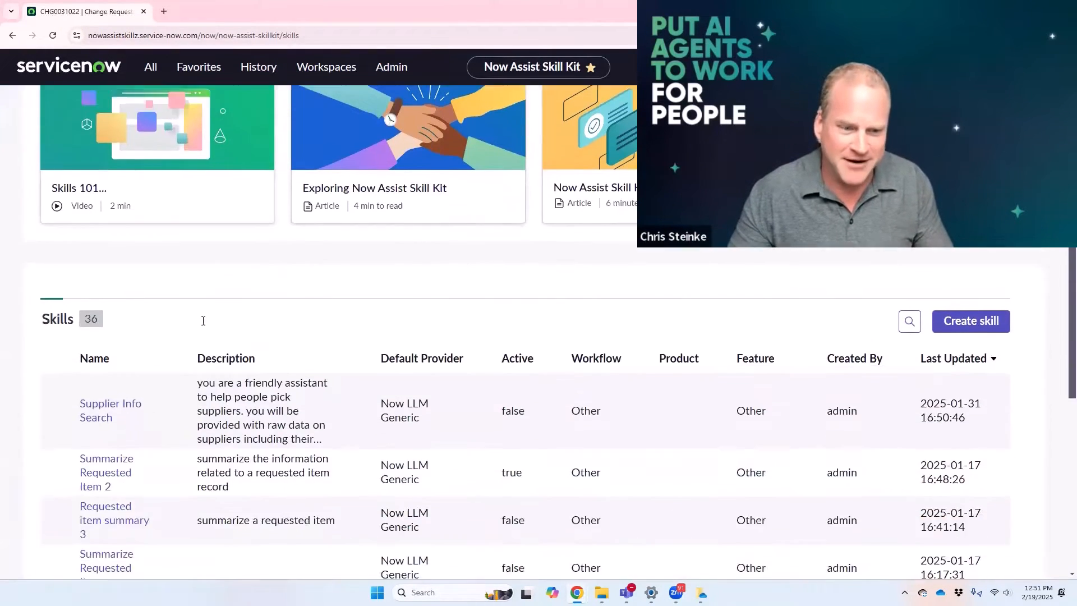
left_click(967, 260)
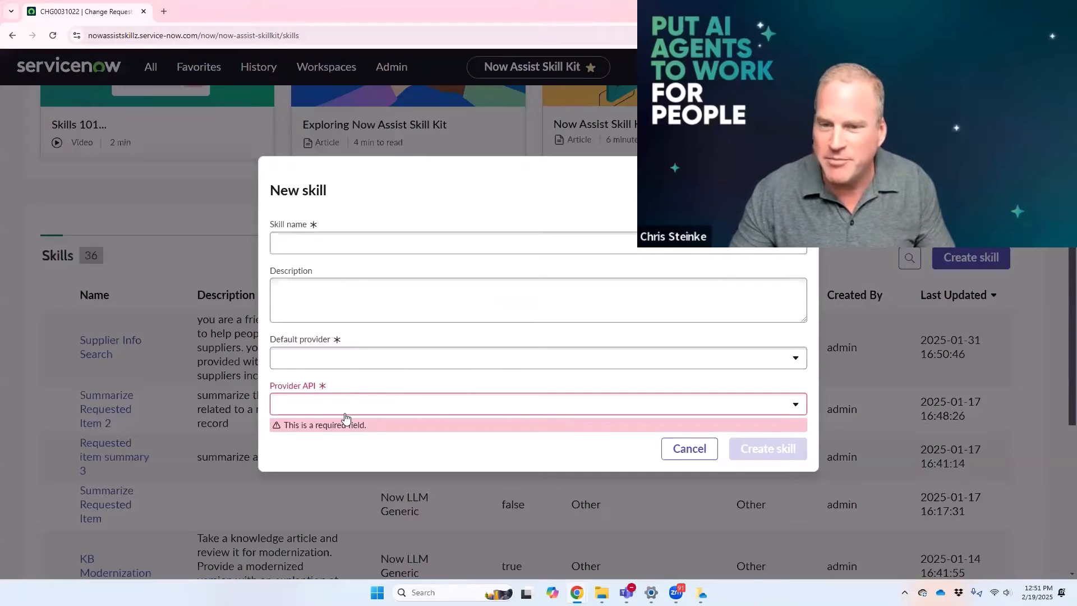
Step: Name the new skill "Create Backout Plan"
left_click(309, 245)
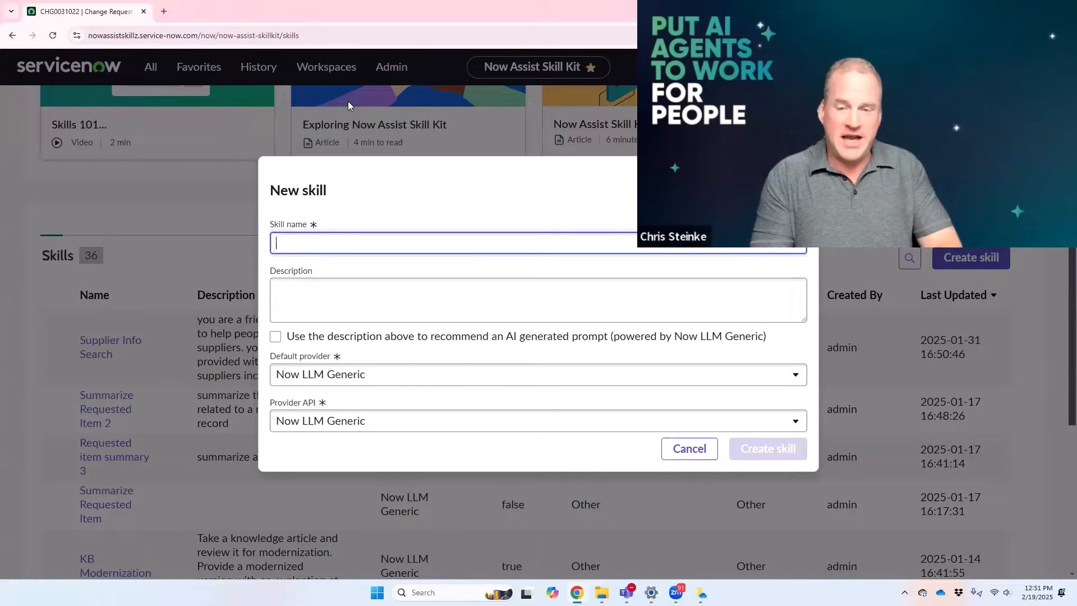
type("Create Backout ")
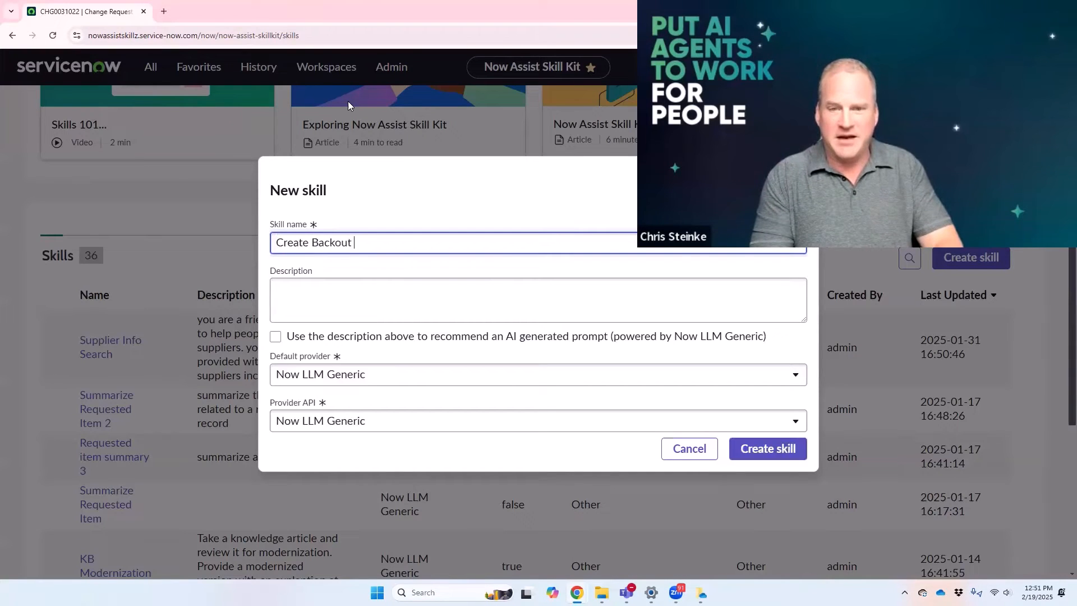
type("Plan")
key("Tab")
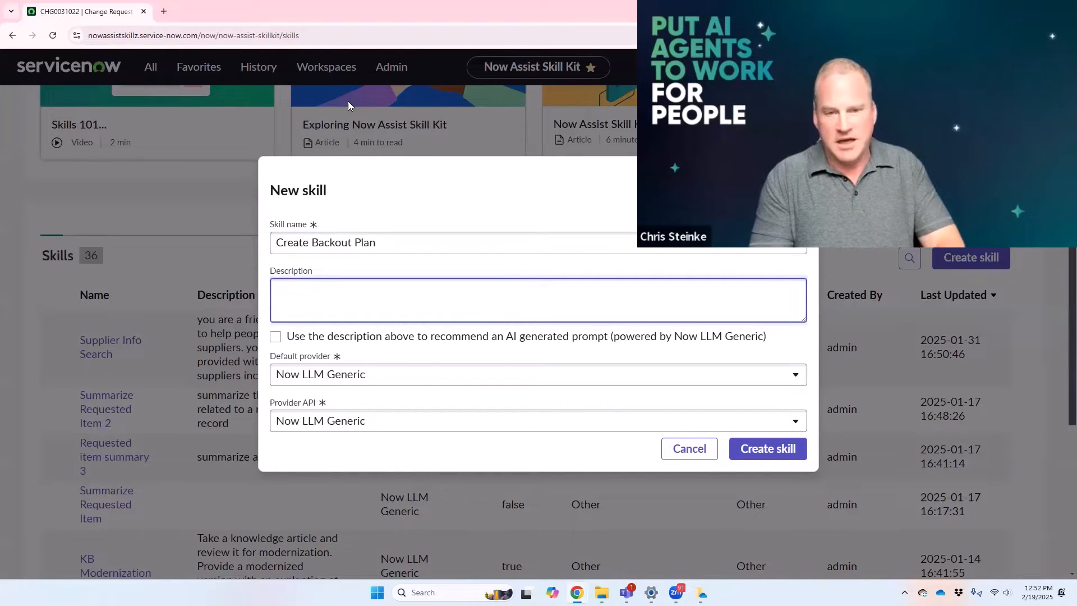
Step: Begin the skill description with "You are a change coordination analyst. You will be presented with various fields of a change record."
type("You are a")
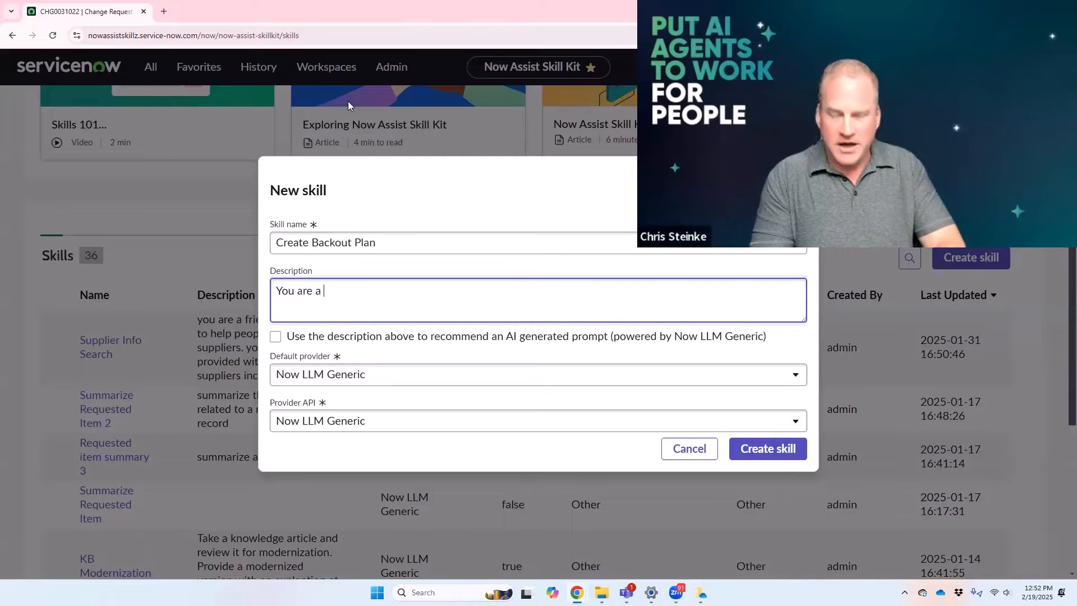
type(" change coordiant")
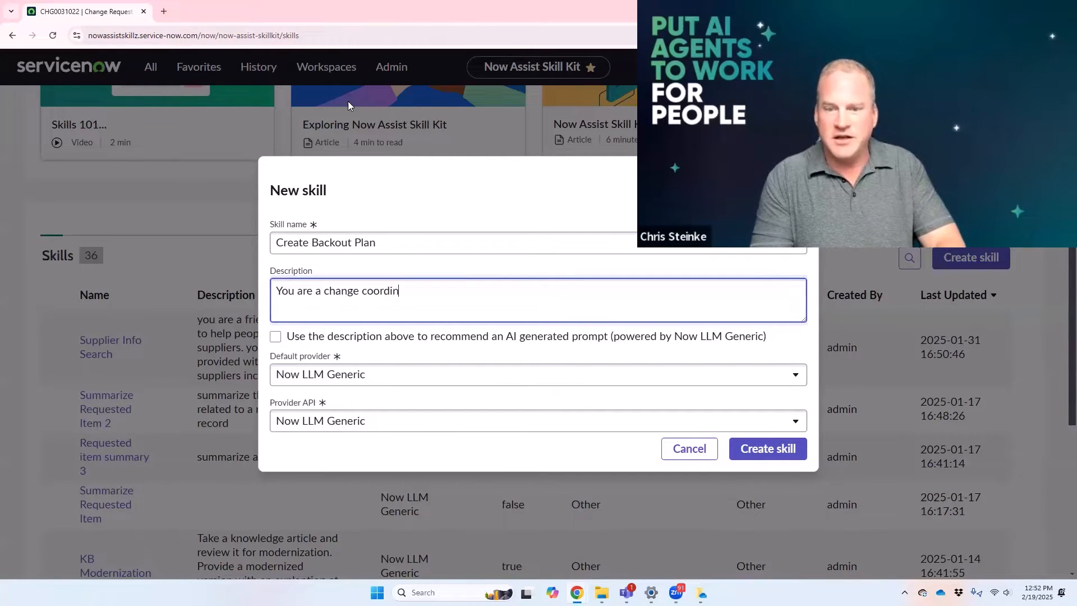
type("ation")
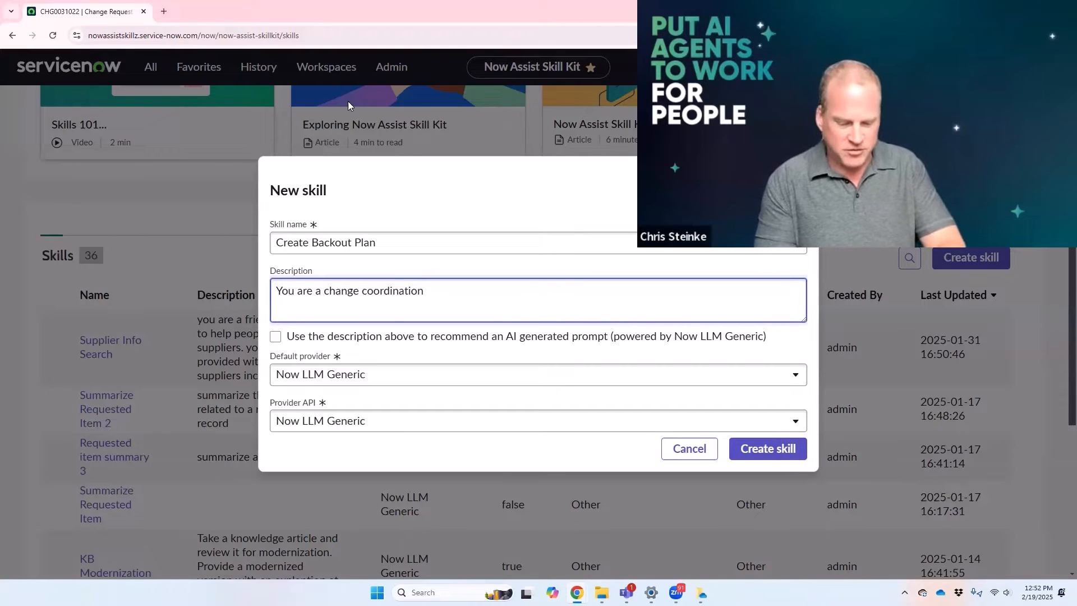
type("analyst.")
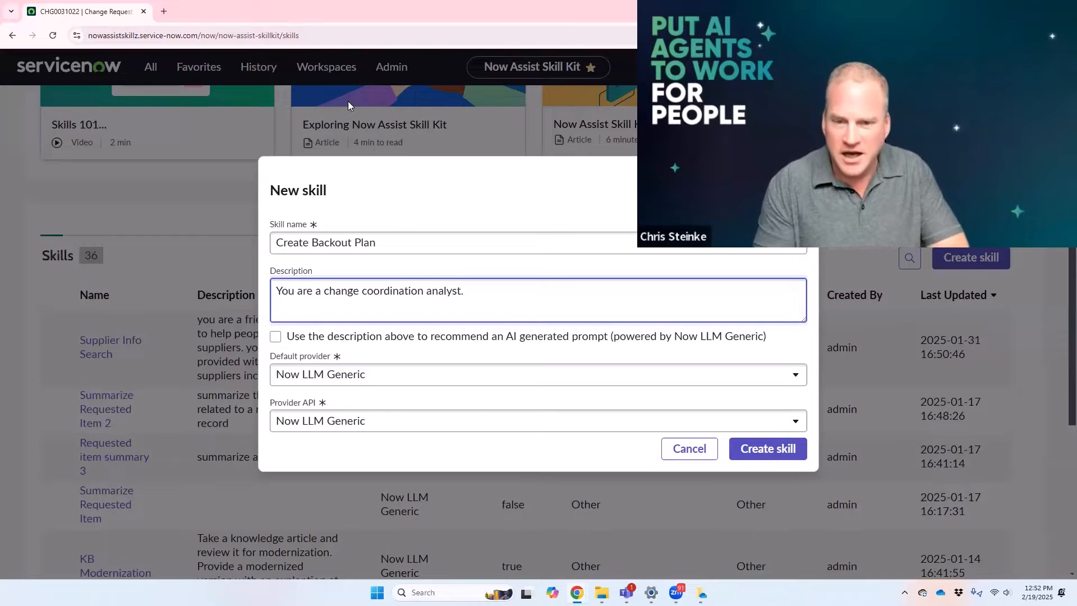
type(" You will be pre")
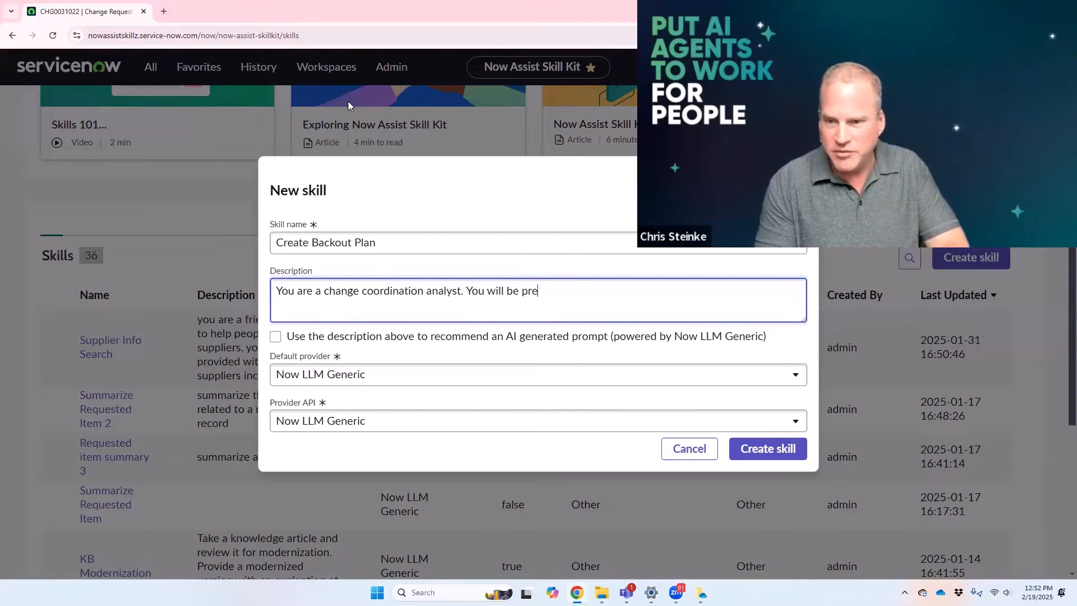
type("setennted ")
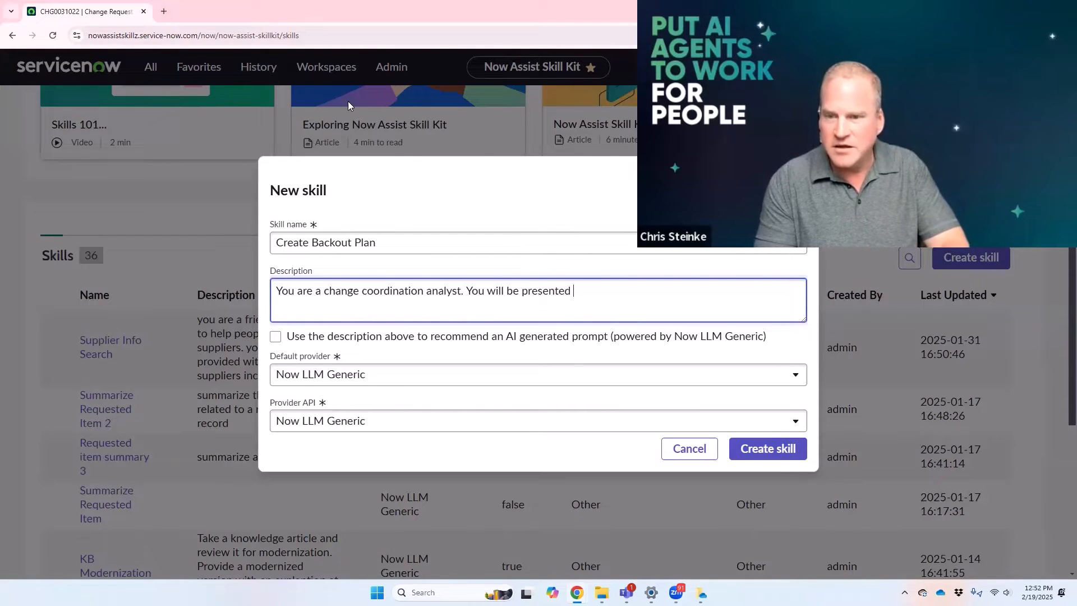
type("with various f")
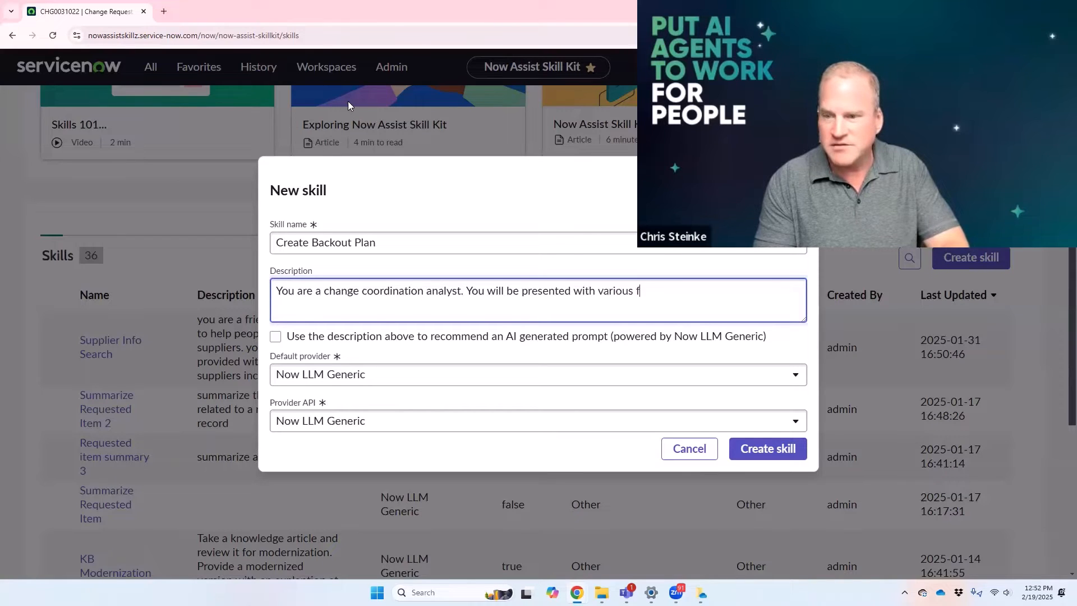
type("ields of a change re")
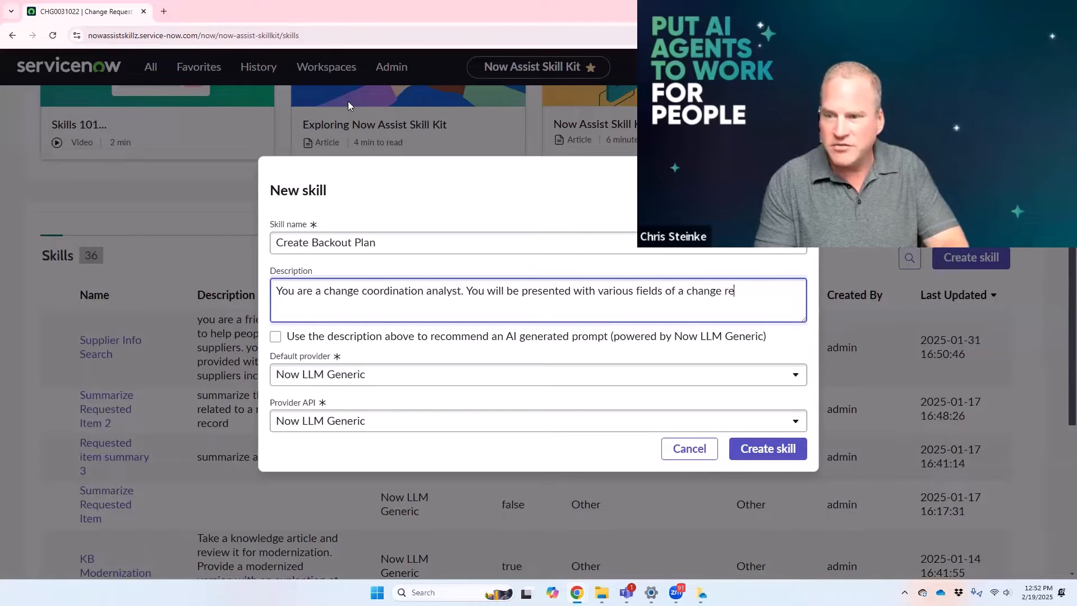
type("crod.")
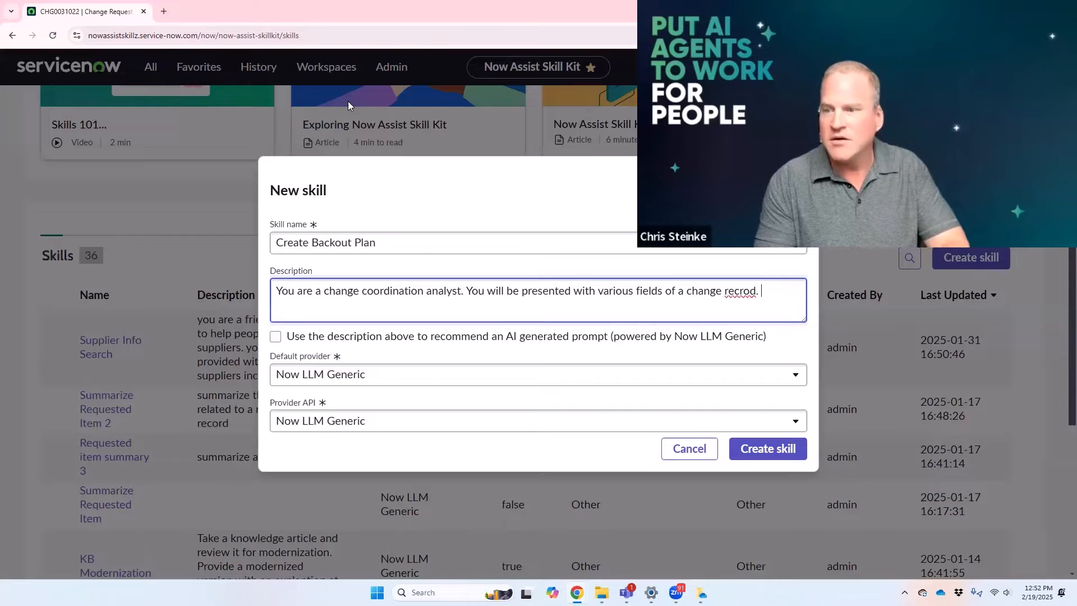
key("BackSpace")
key("BackSpace")
key("BackSpace")
key("BackSpace")
key("BackSpace")
type("ord.")
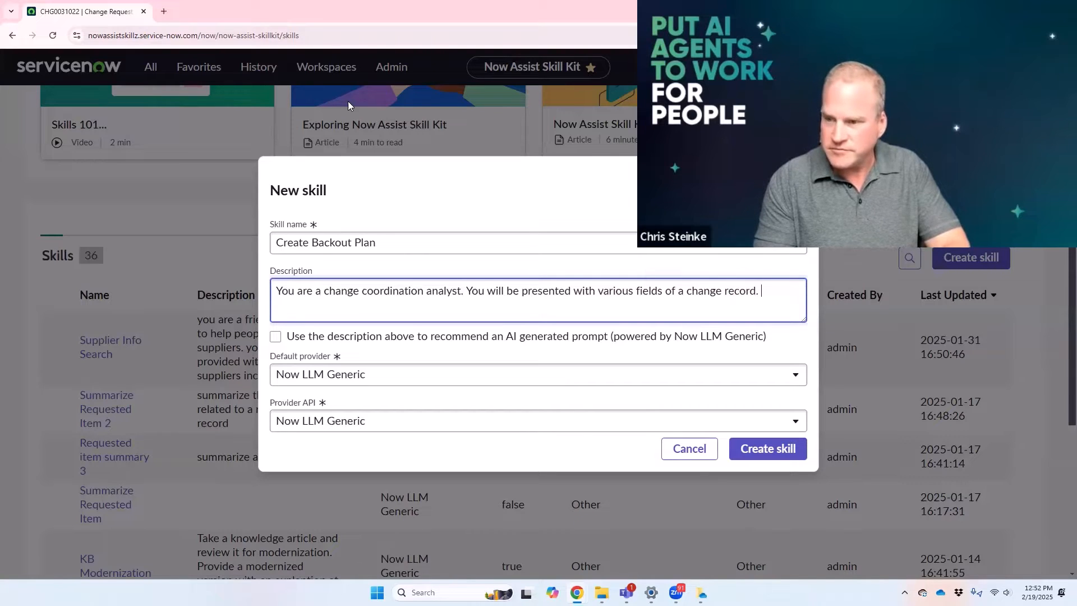
type(" You will")
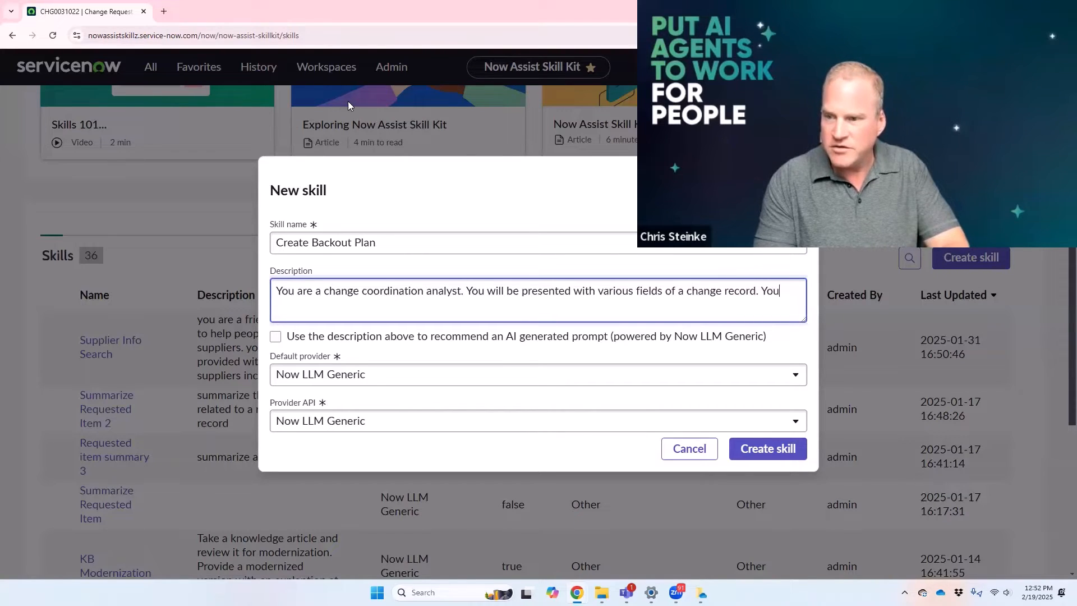
type(" process the field")
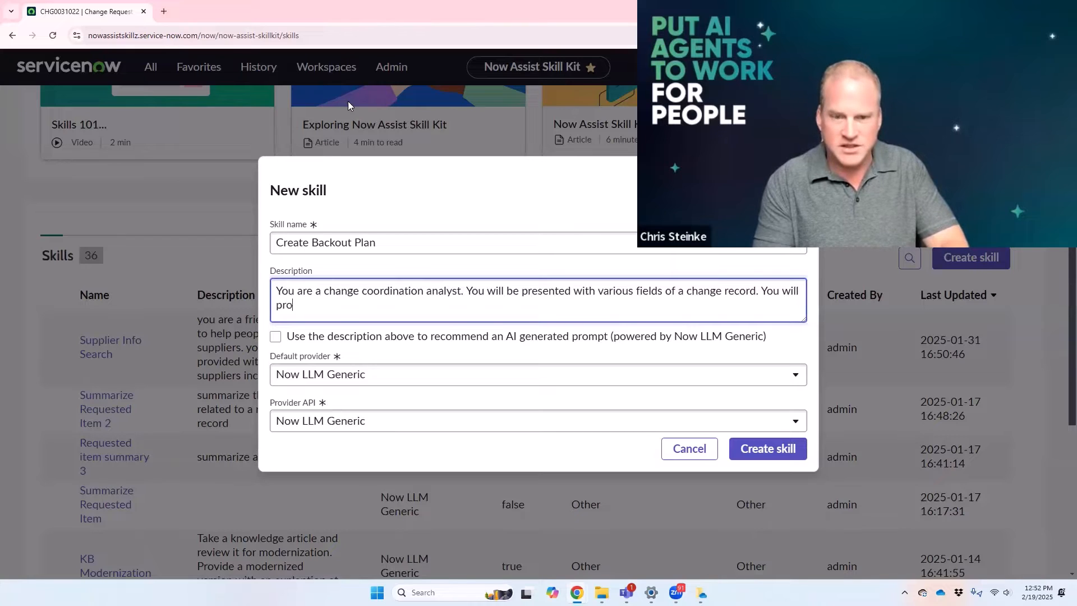
Step: Add to the description "You will process the fields and use them to create a Change Backout Plan."
type("use them to")
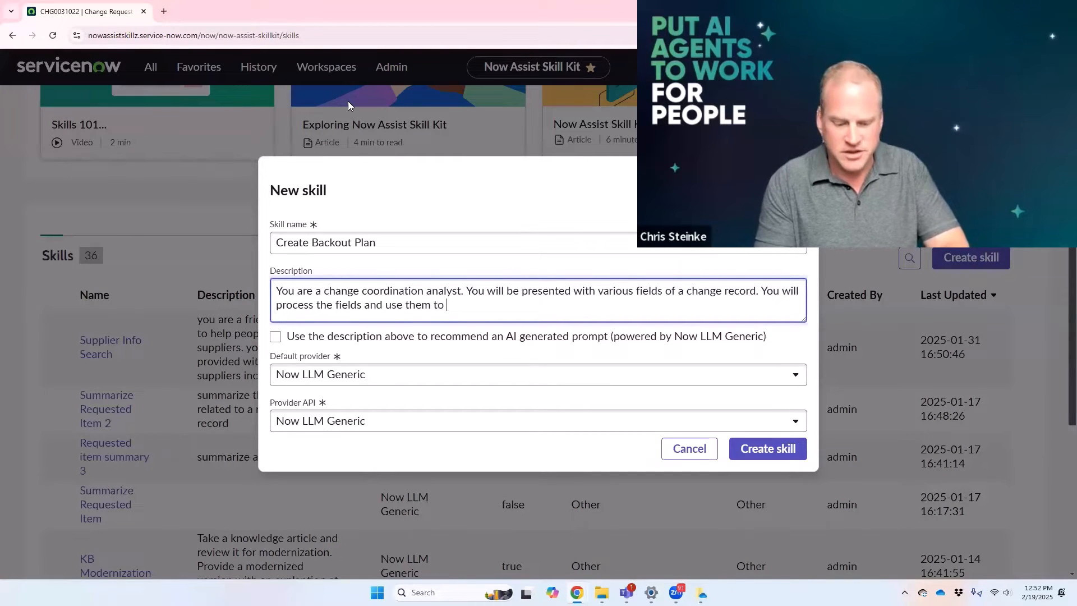
type(" create a C")
type("ahnge")
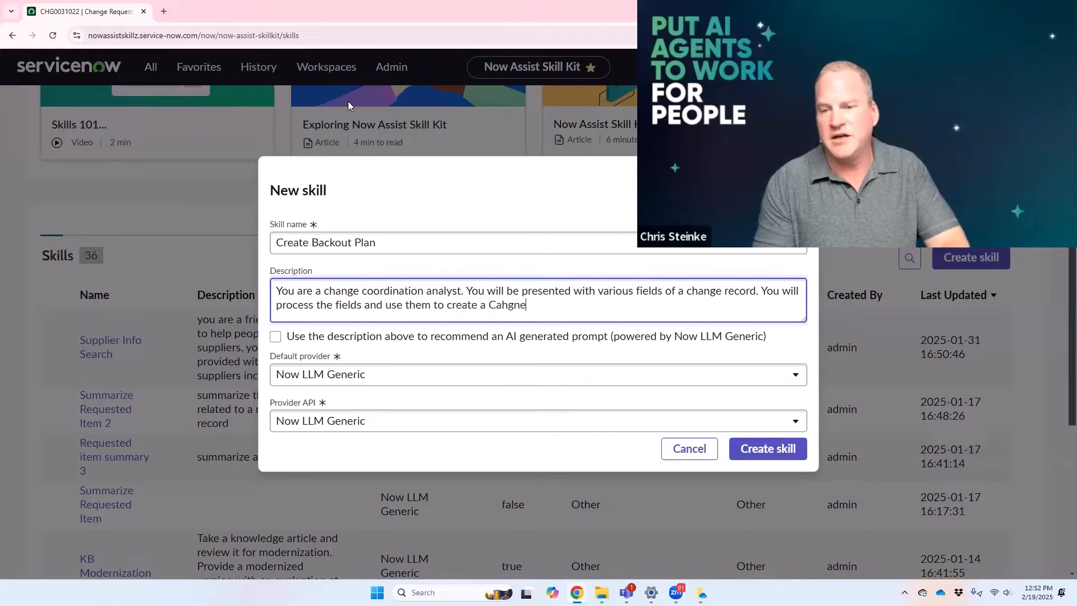
key("BackSpace")
key("BackSpace")
key("BackSpace")
key("BackSpace")
key("BackSpace")
type("hange Backout Plan")
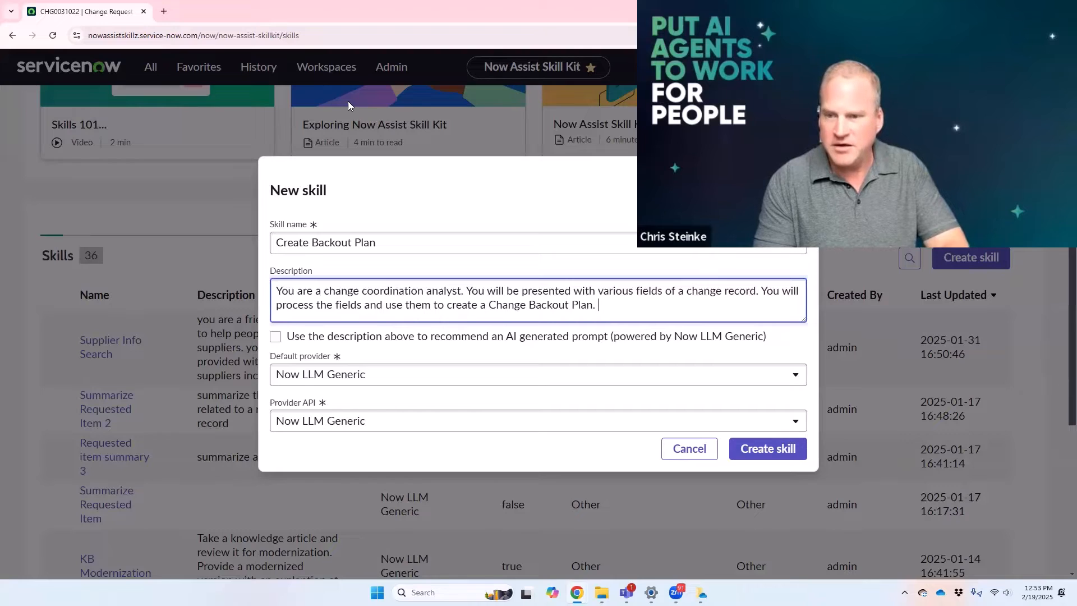
type(". The")
key("BackSpace")
key("BackSpace")
key("BackSpace")
key("BackSpace")
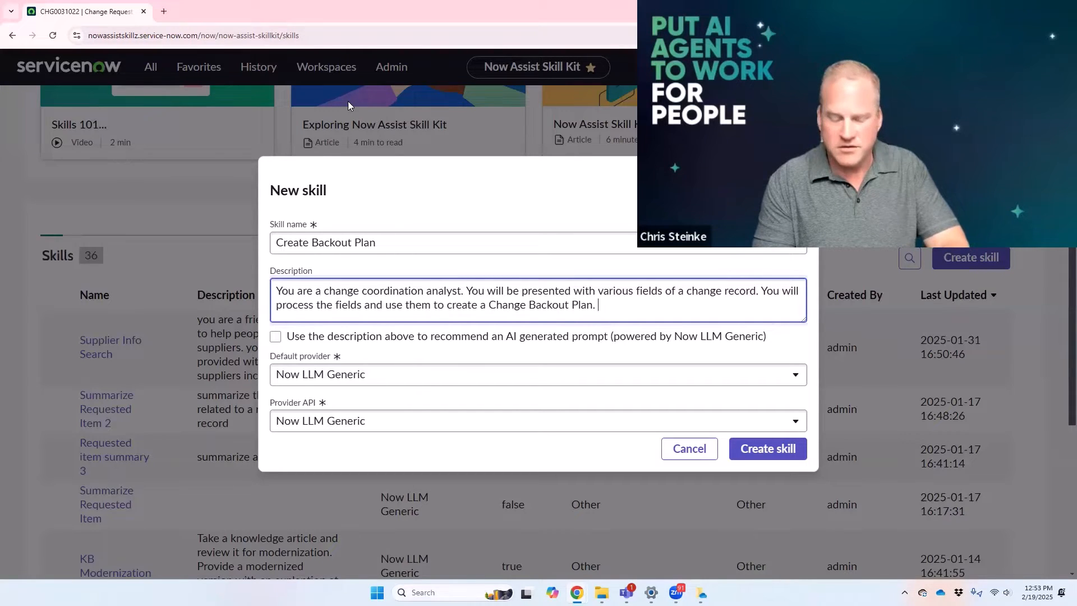
Step: Continue the description with "The backout plan will be created in accordance with the presented change backout plan document policy."
type("The backo")
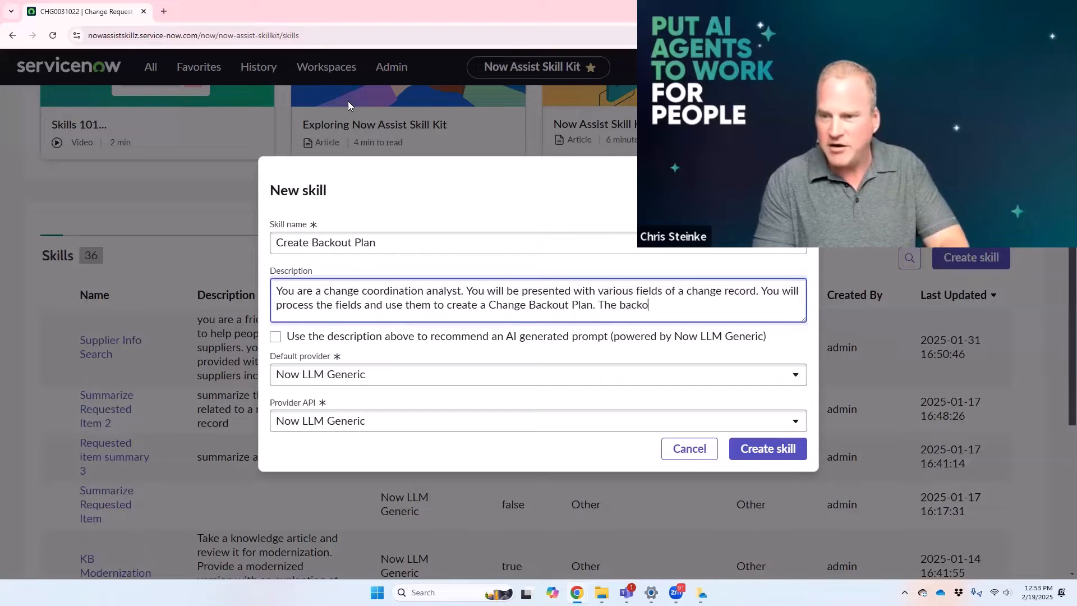
type("ut plan will be cre")
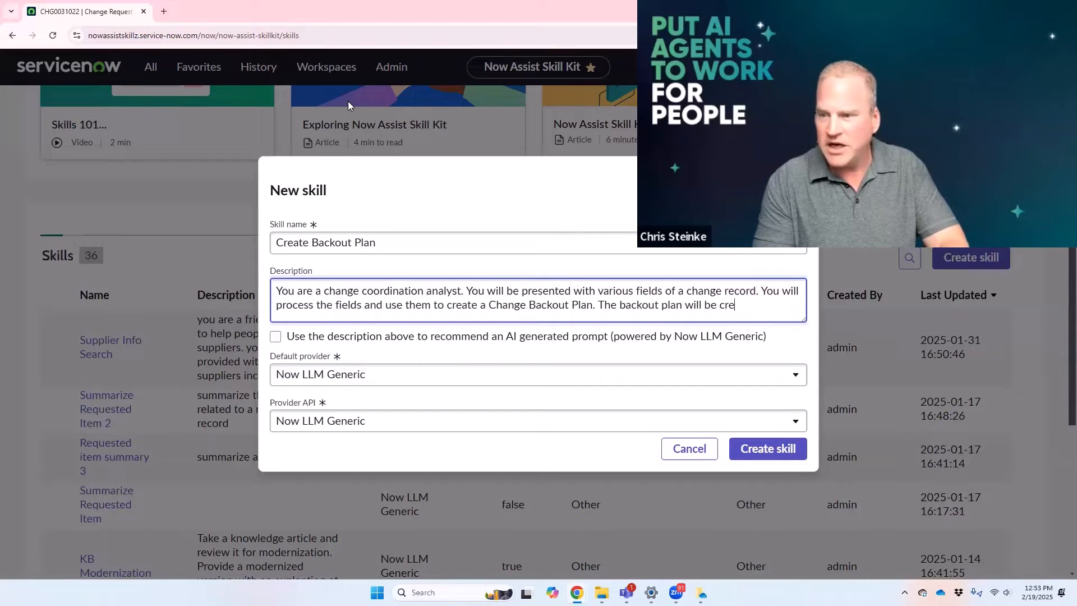
type("ated in accordance with")
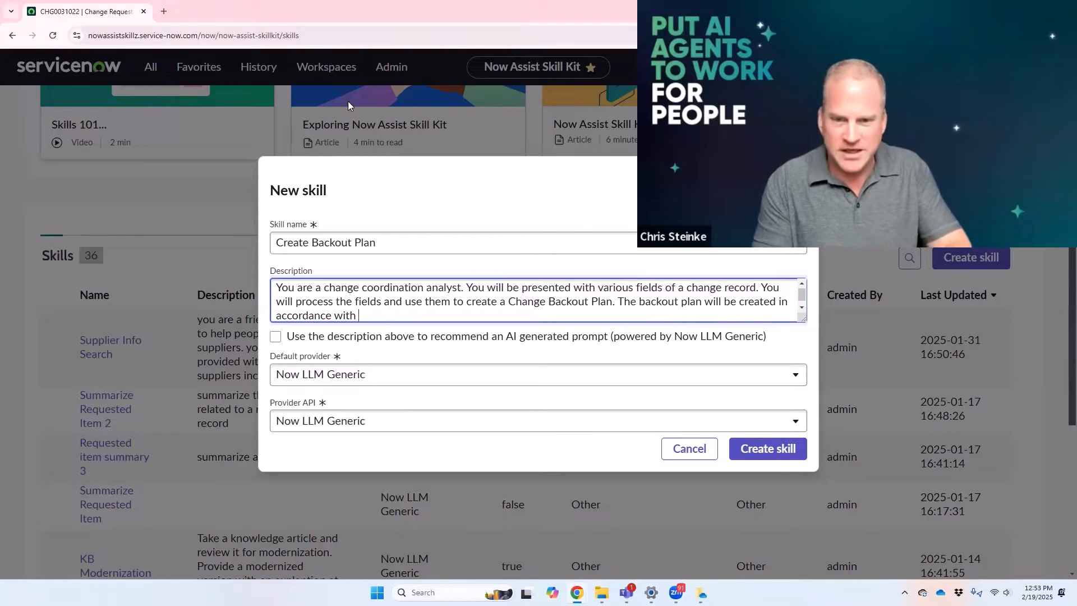
type(" the presented ")
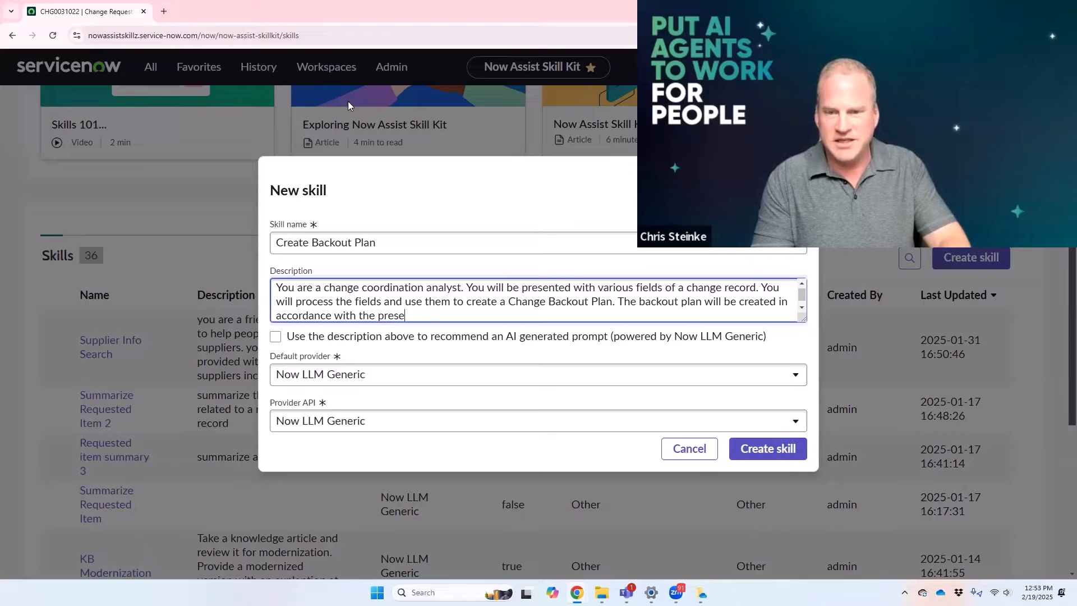
type("change ")
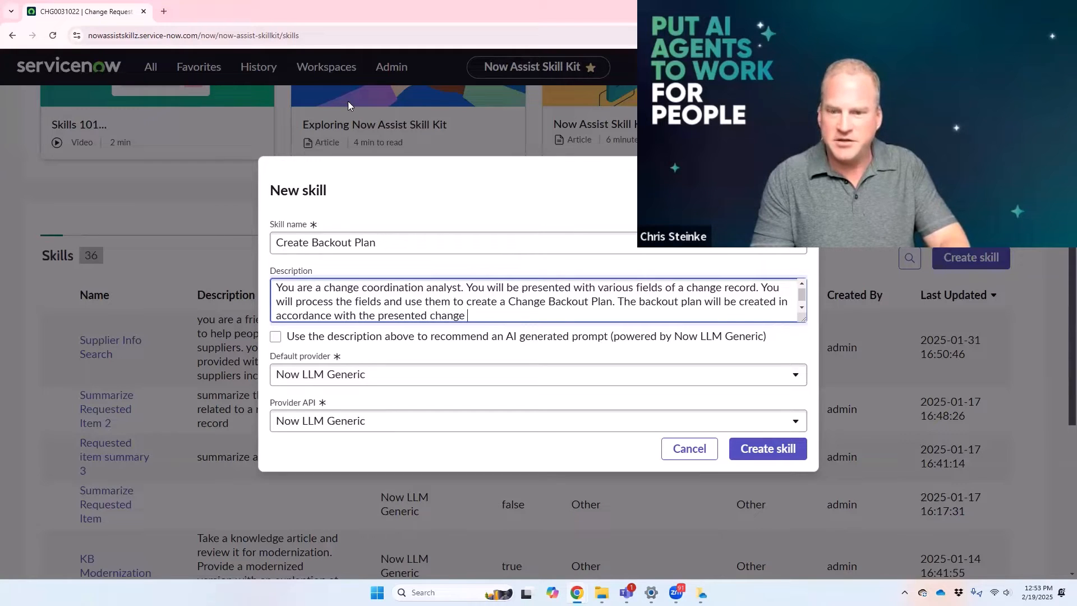
type("backout plan docume")
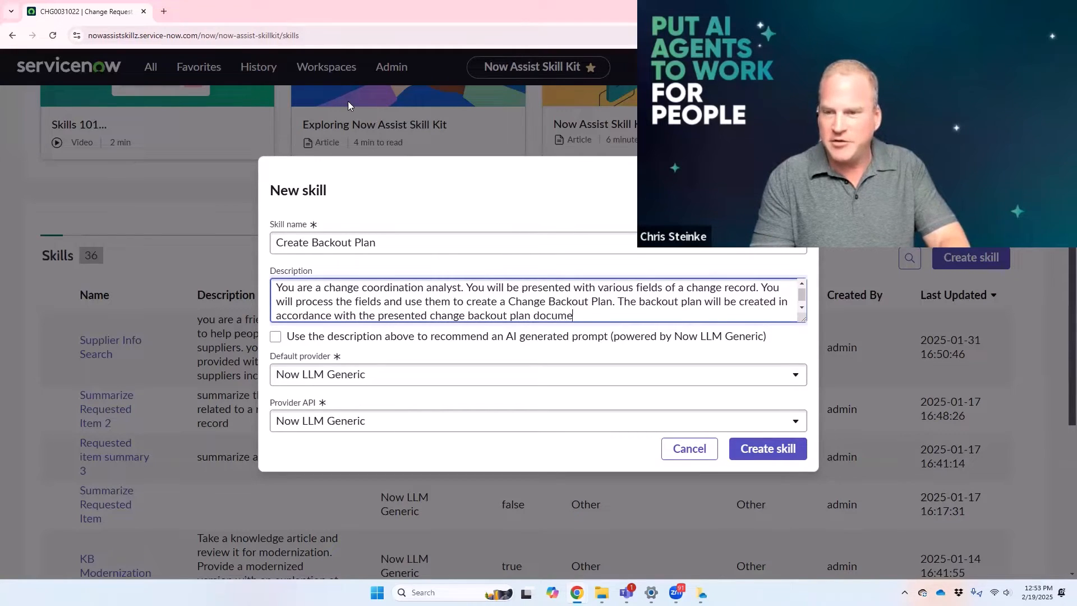
type("nt policy. ")
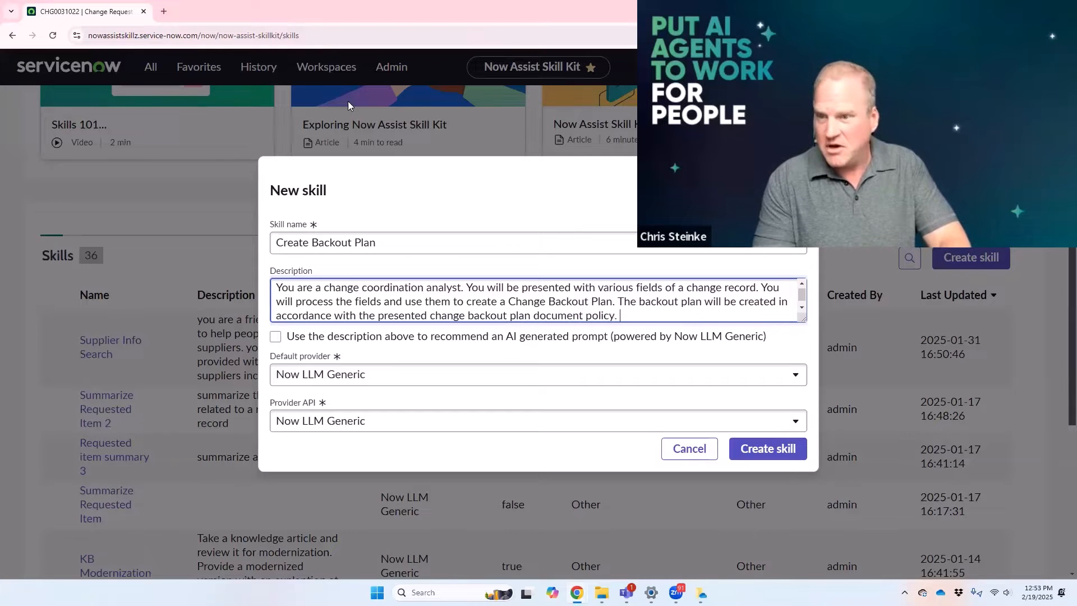
type("A")
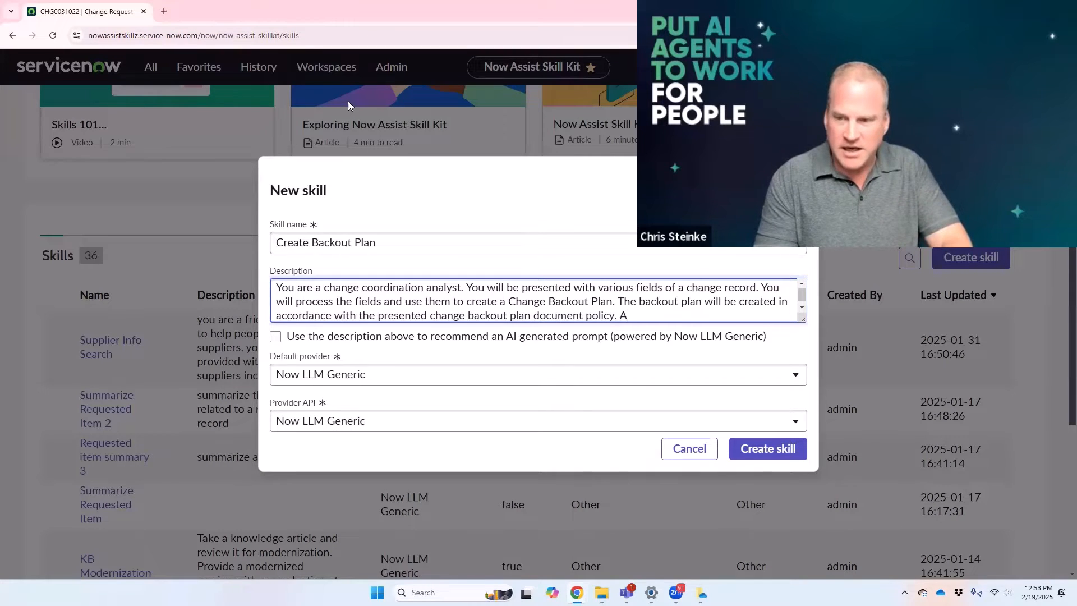
type("fter creation")
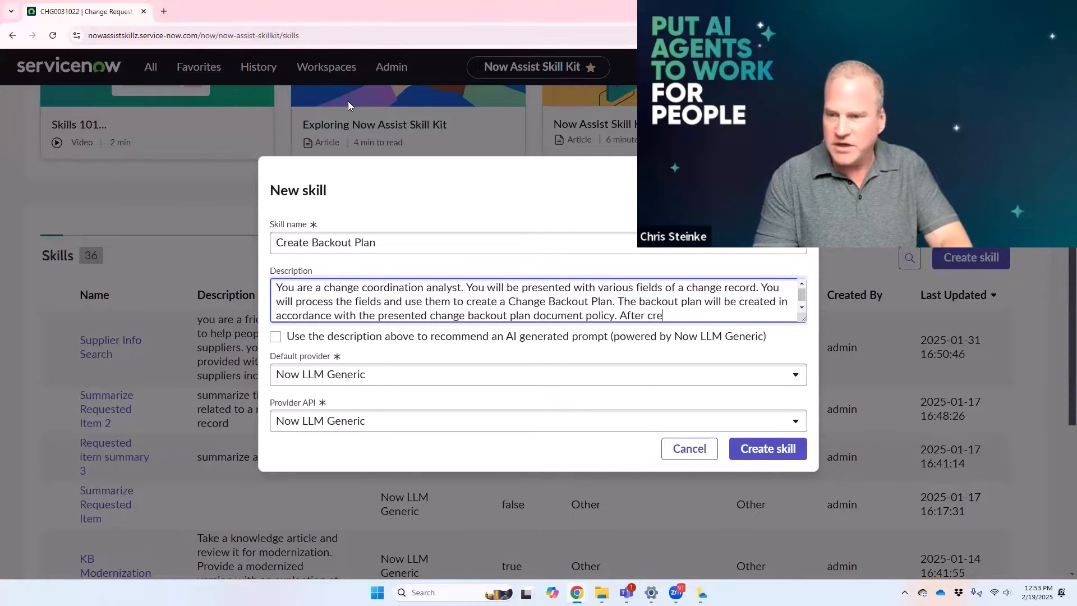
Step: Add to the description "After creating the plan, you will validate that the plan is aligned with the original technology."
key("BackSpace")
key("BackSpace")
key("BackSpace")
type("ng the ")
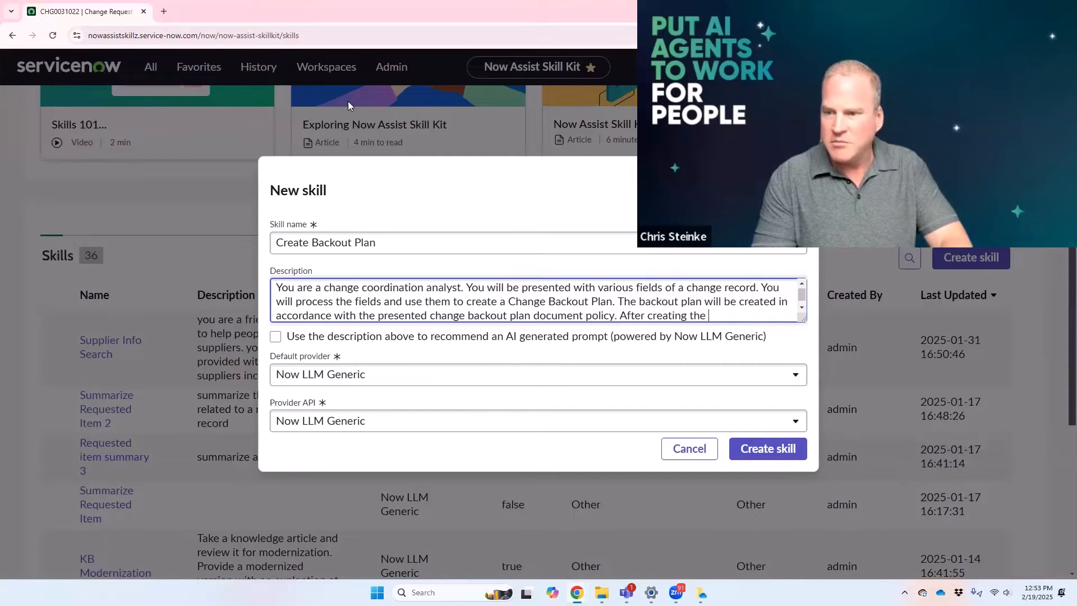
type("plan, you will vali")
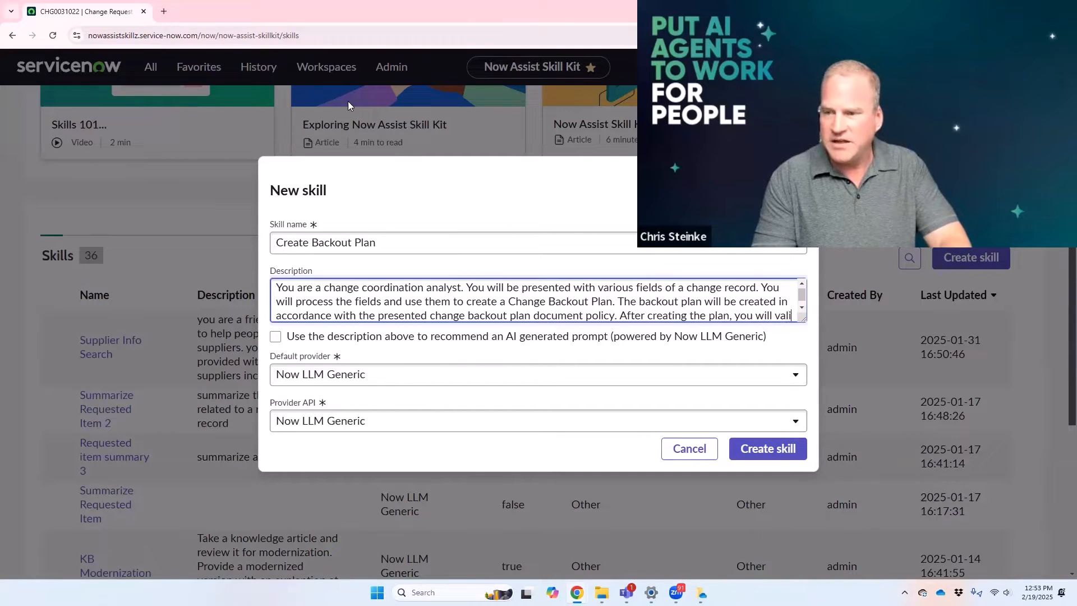
type("date that the plan ")
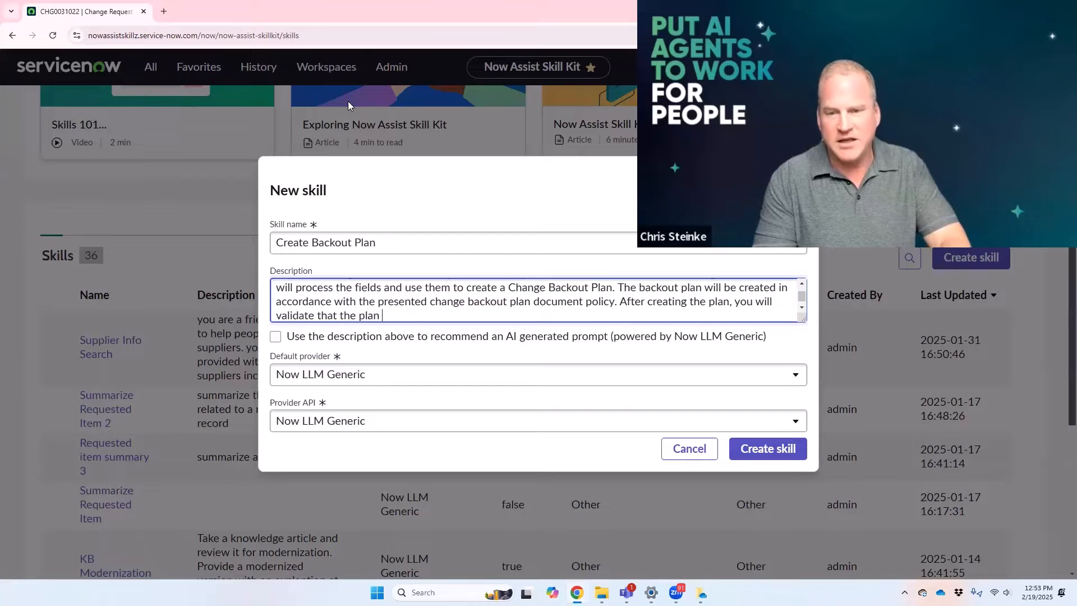
type("is aligned wit teh")
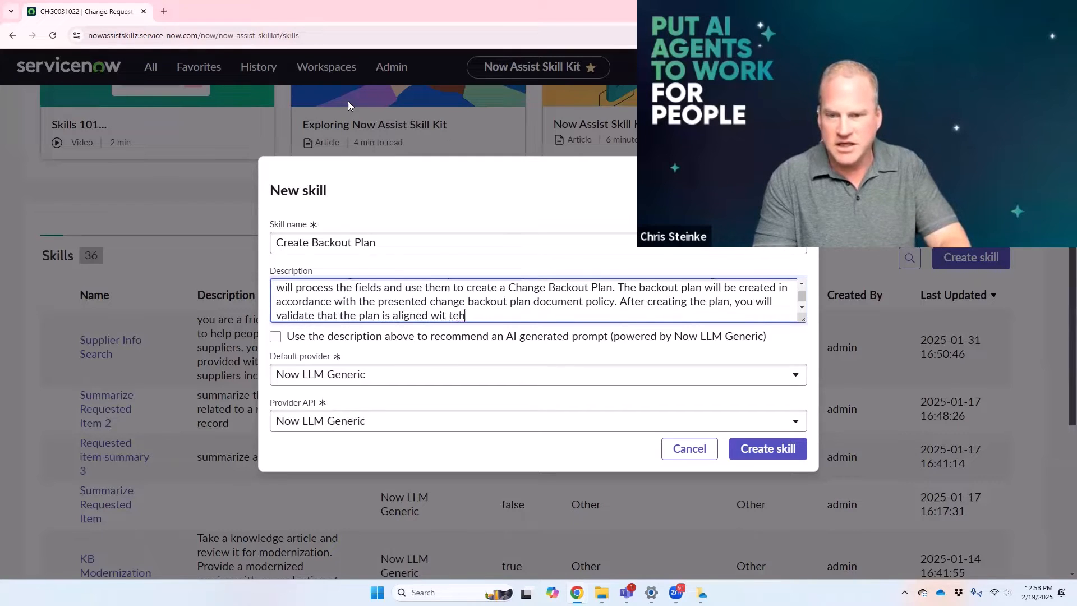
key("BackSpace")
key("BackSpace")
key("BackSpace")
key("BackSpace")
type("h the original ")
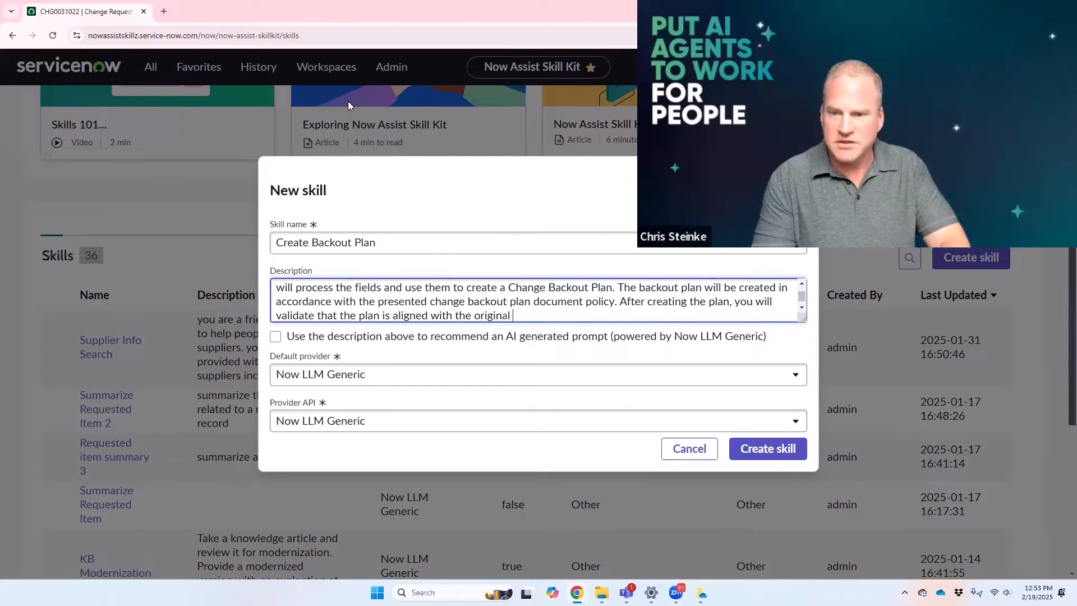
type("technology.")
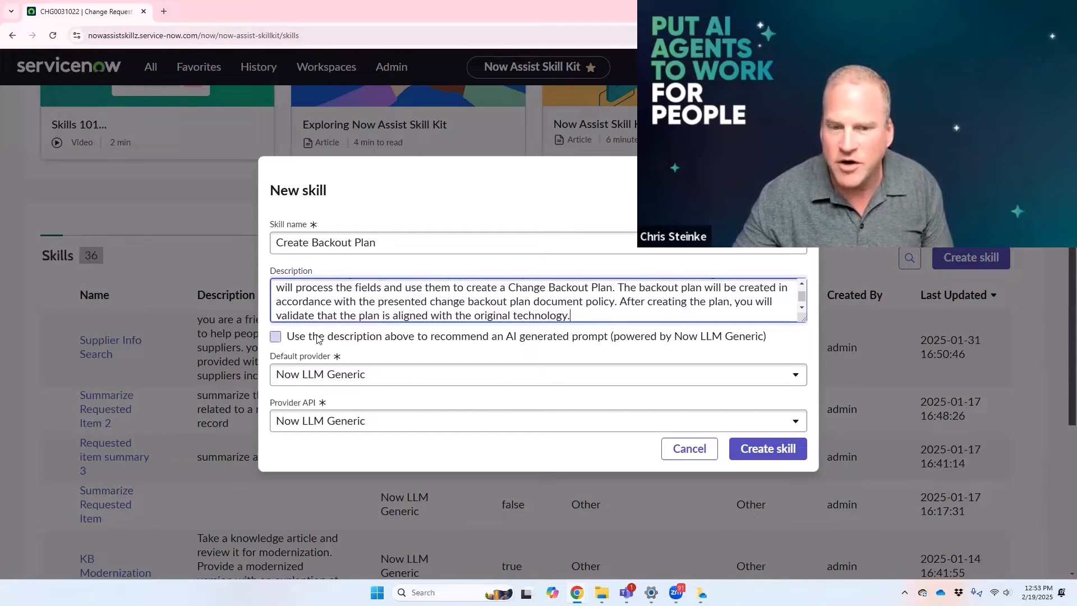
Step: Enable using the description to recommend an AI generated prompt and create the skill with Now LLM Generic
left_click(276, 337)
left_click_drag(396, 340, 671, 278)
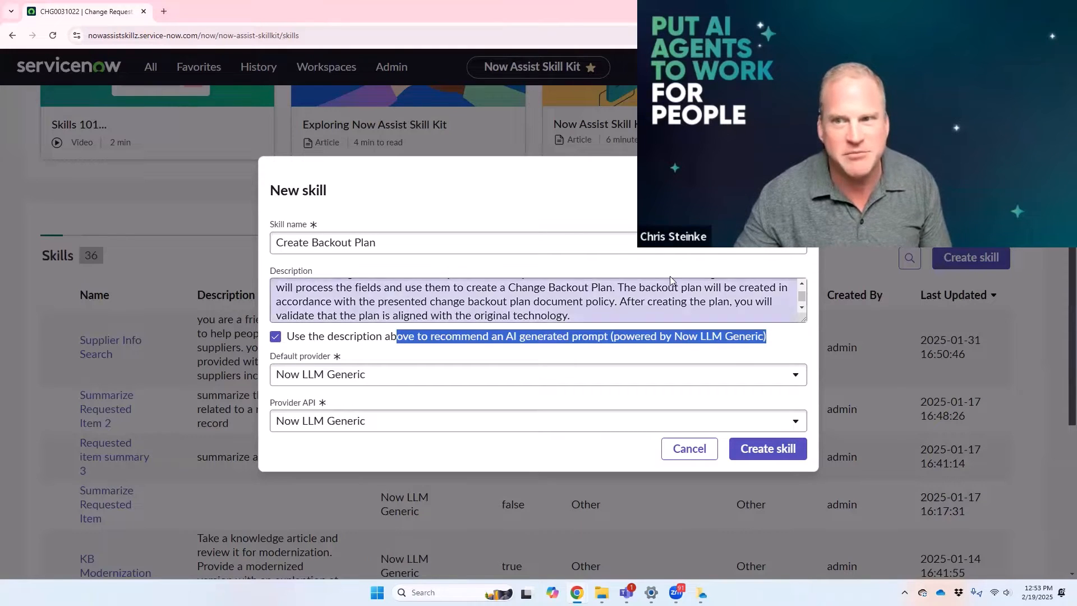
left_click(628, 342)
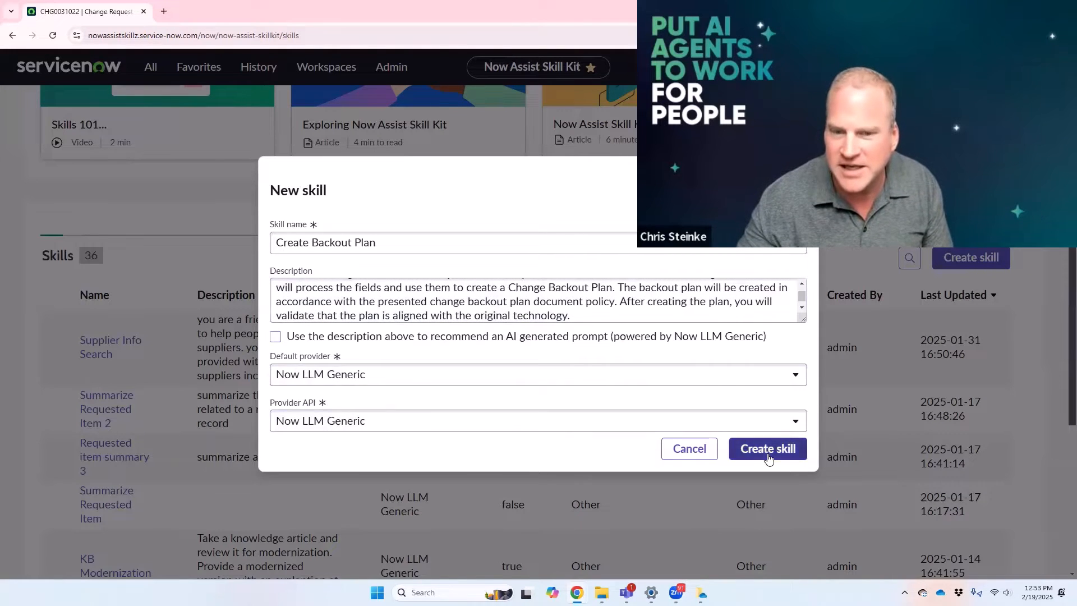
left_click(318, 336)
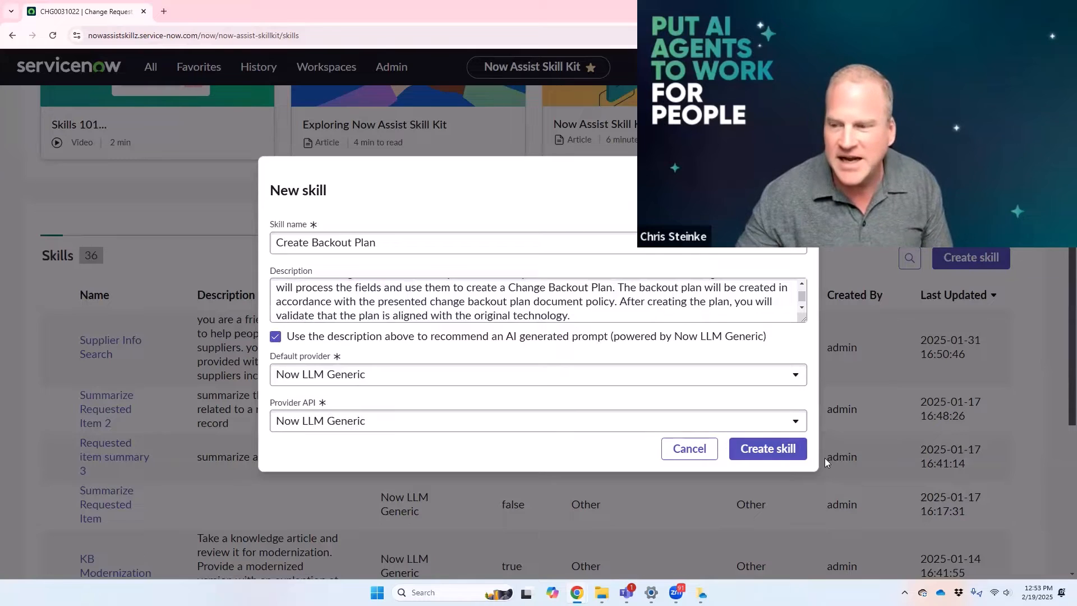
left_click(766, 448)
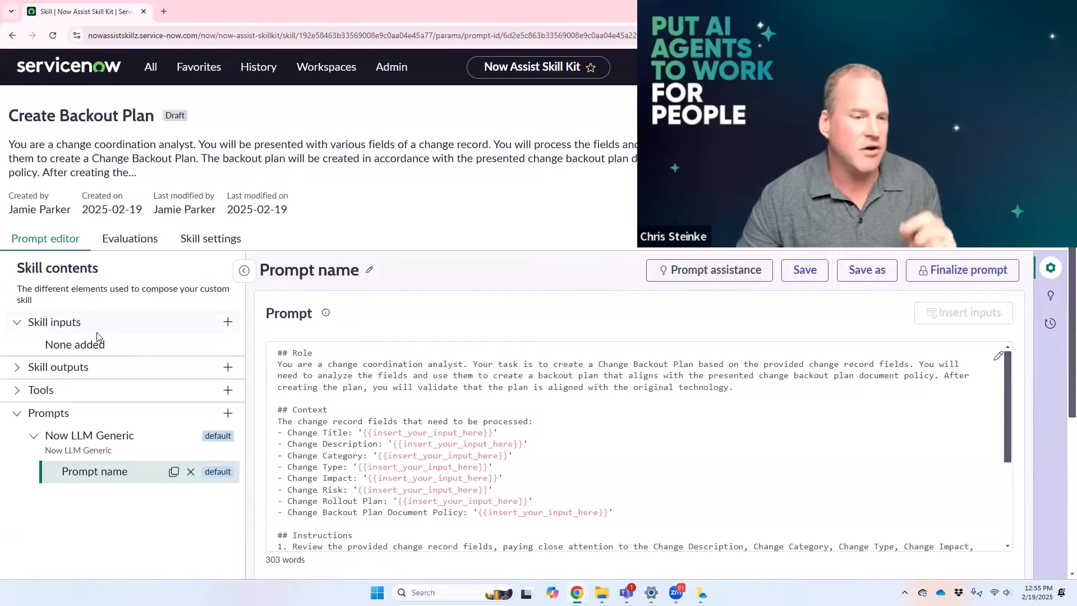
Step: Start a new skill input with the Record datatype and the Change Request table
left_click(228, 322)
left_click(331, 271)
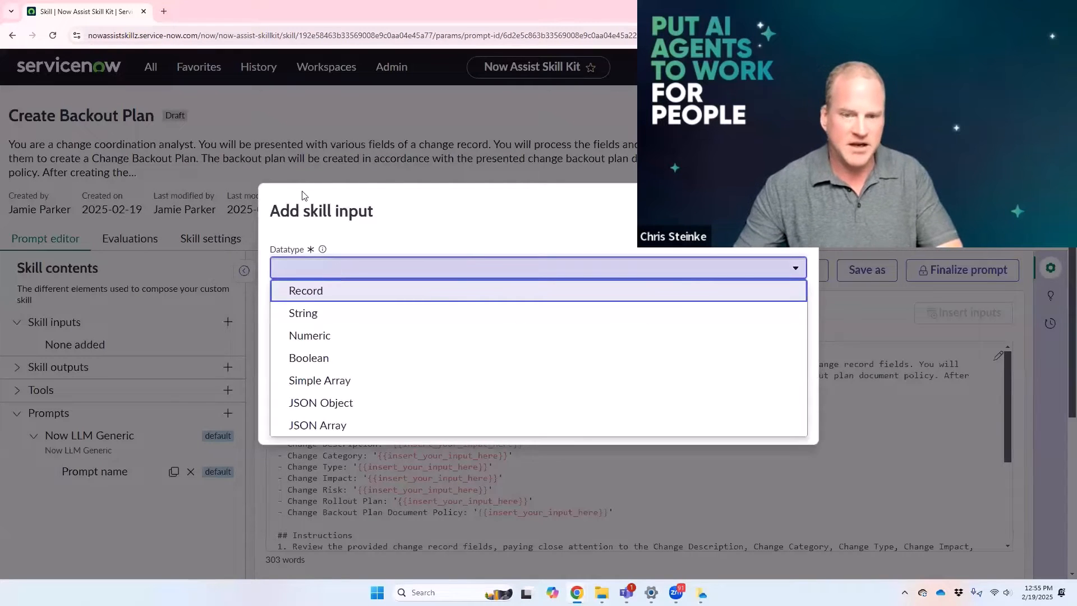
left_click(339, 297)
left_click(362, 268)
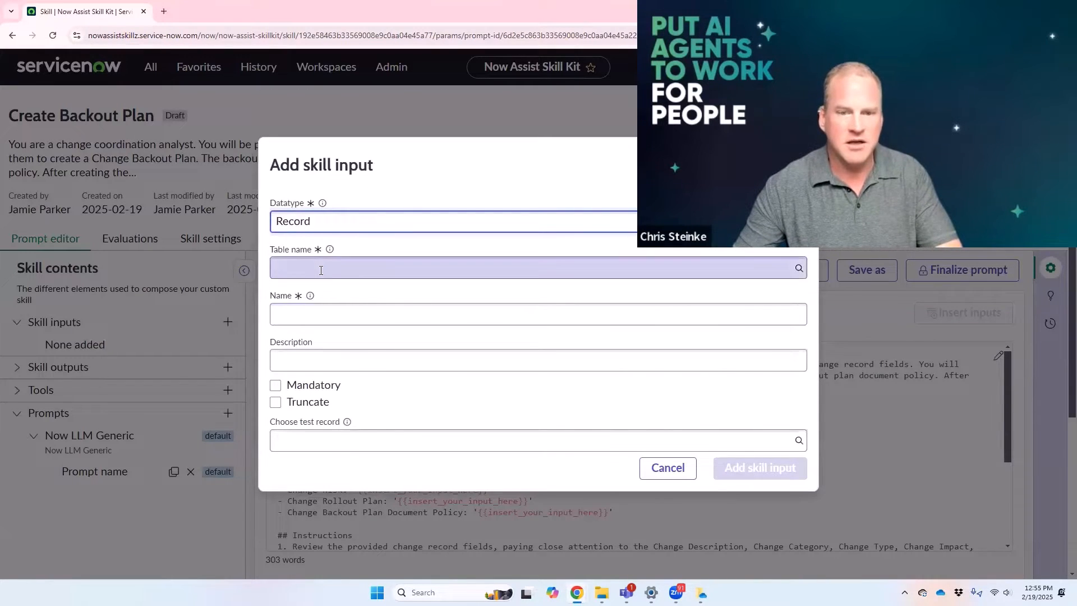
type("chagne")
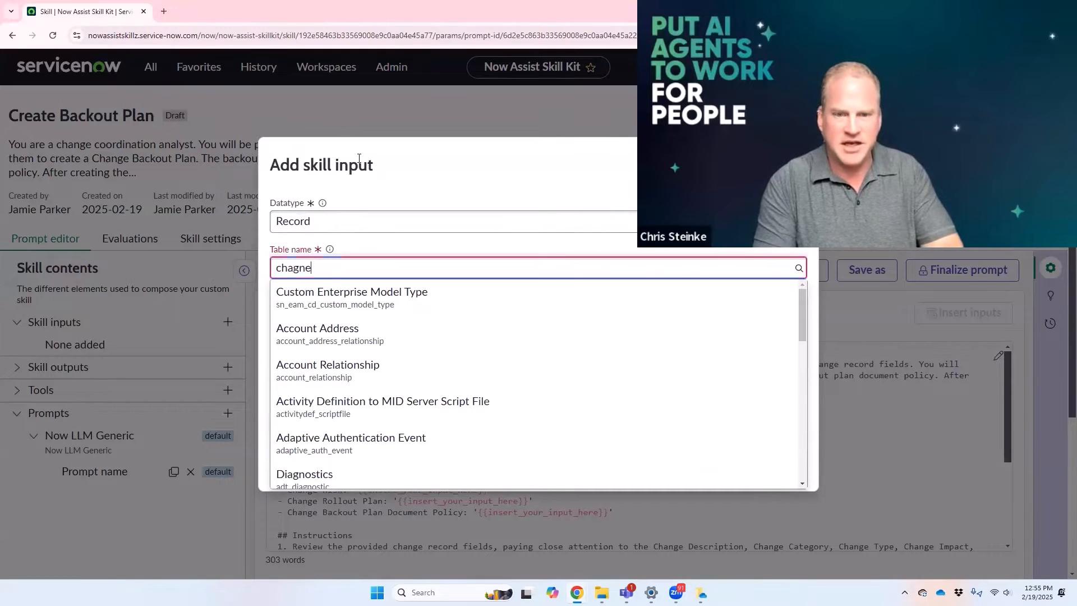
key("BackSpace")
key("BackSpace")
key("BackSpace")
type("nge_request")
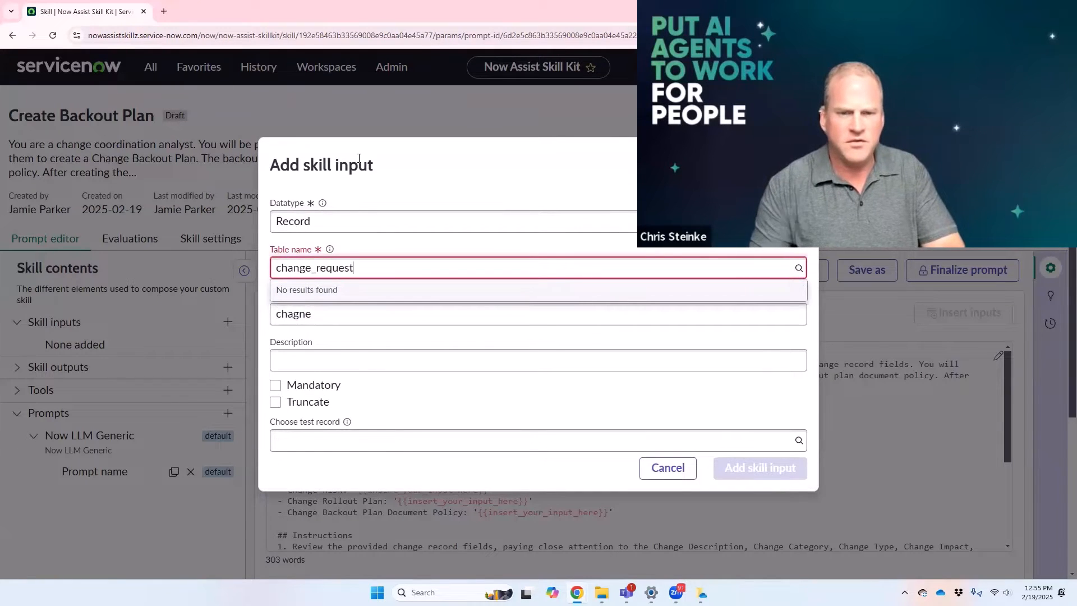
left_click(429, 297)
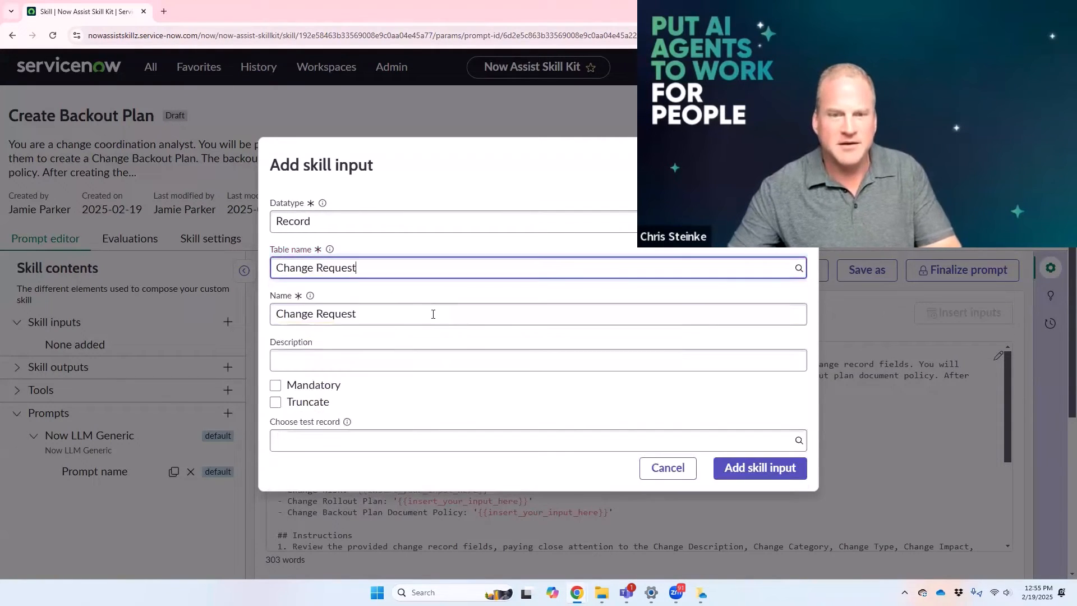
Step: Make the Change Request input mandatory, choose CHG0000318 as its test record, and add it to the skill
left_click(383, 362)
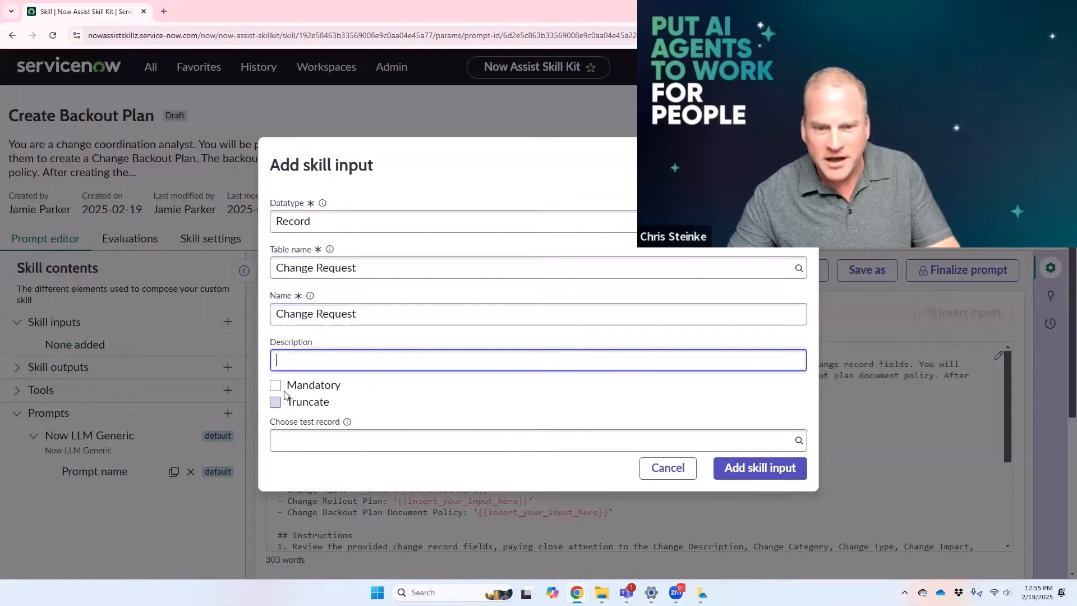
left_click(275, 386)
left_click(397, 436)
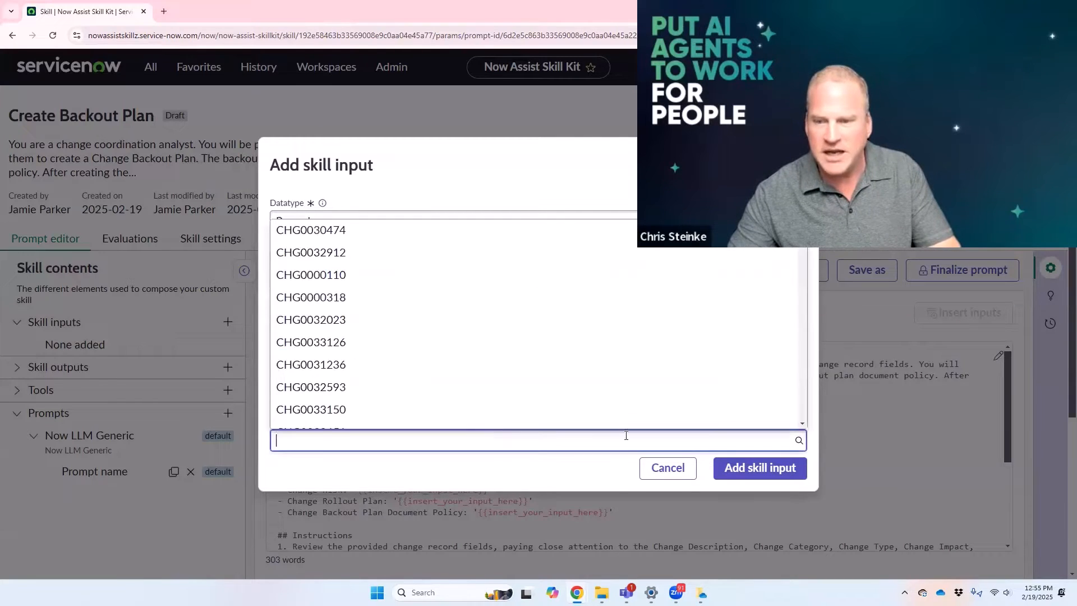
key("Return")
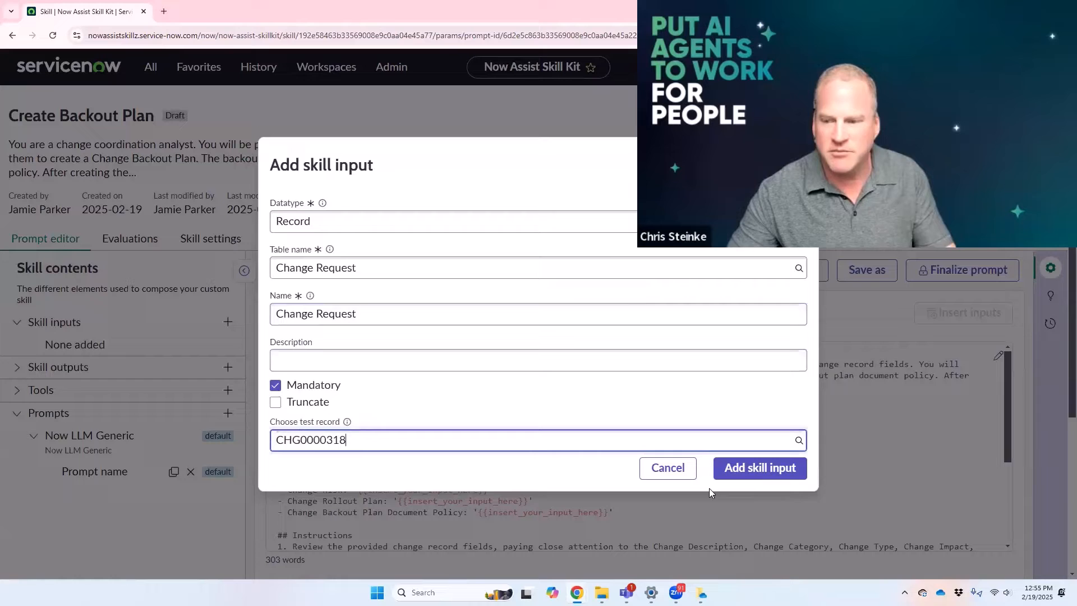
left_click(752, 468)
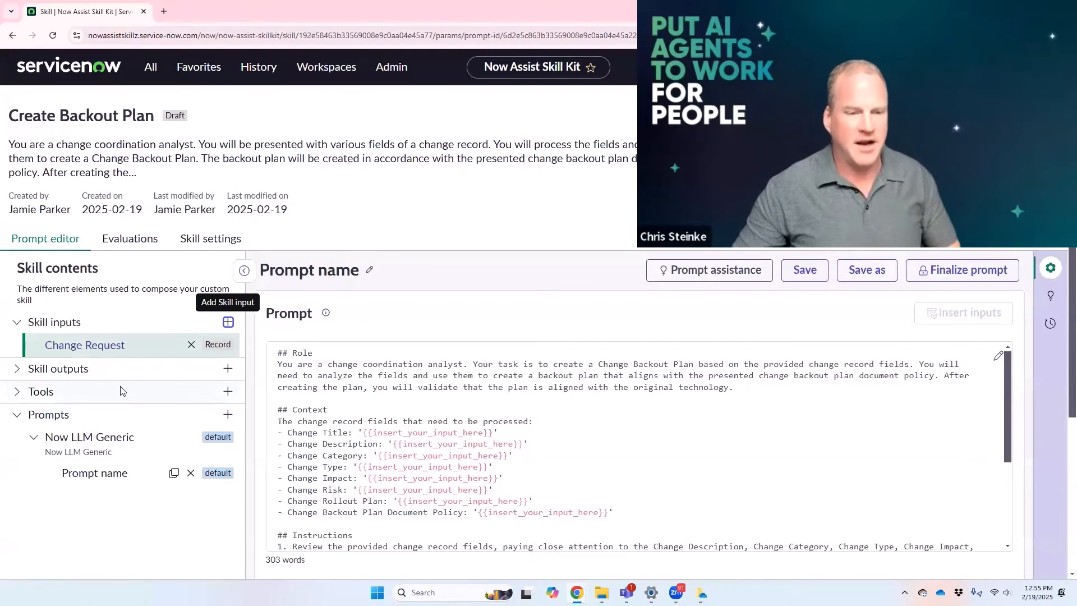
Step: Examine the skill outputs and the tool types that can be added, without adding a tool
left_click(17, 370)
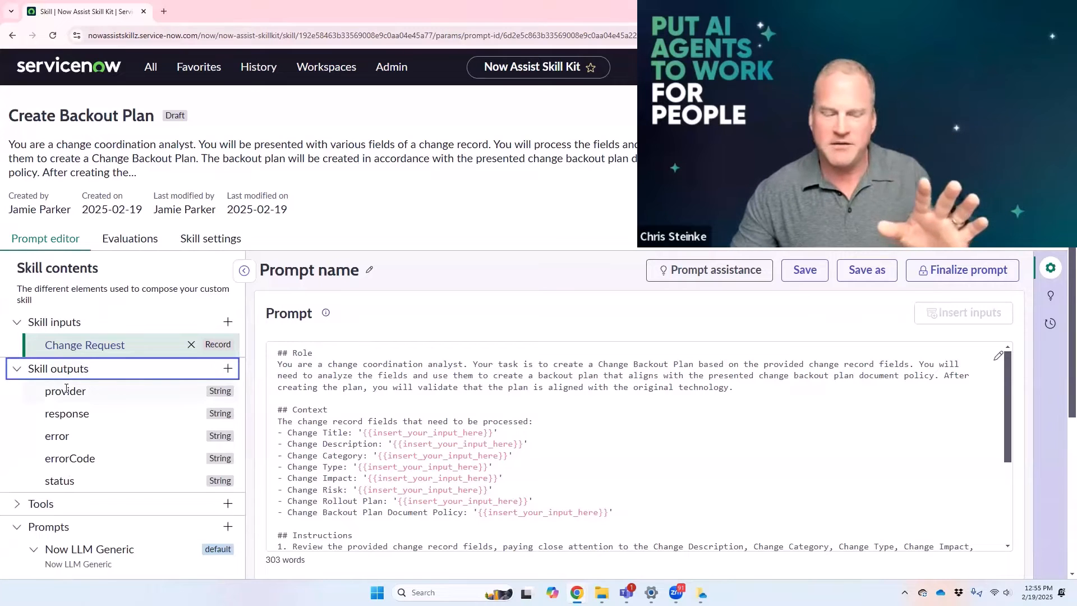
left_click(16, 371)
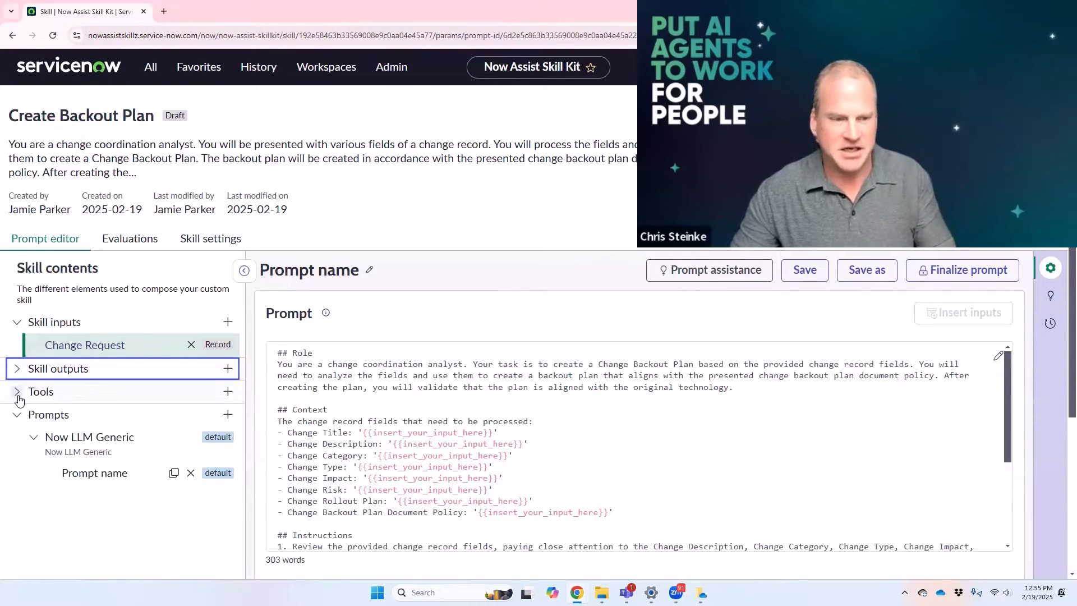
left_click(17, 392)
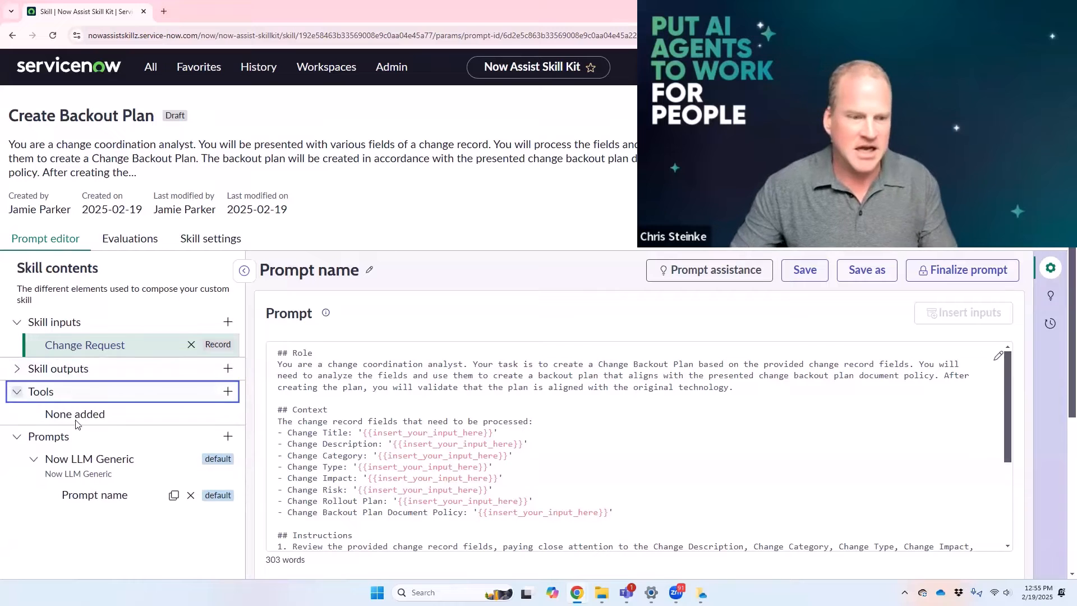
left_click(228, 392)
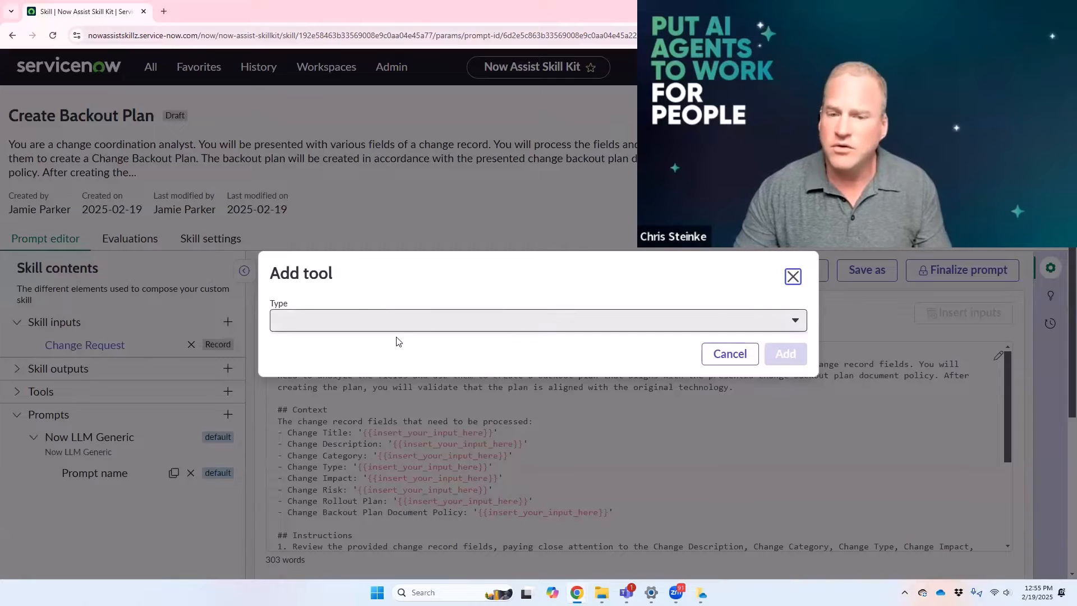
left_click(397, 321)
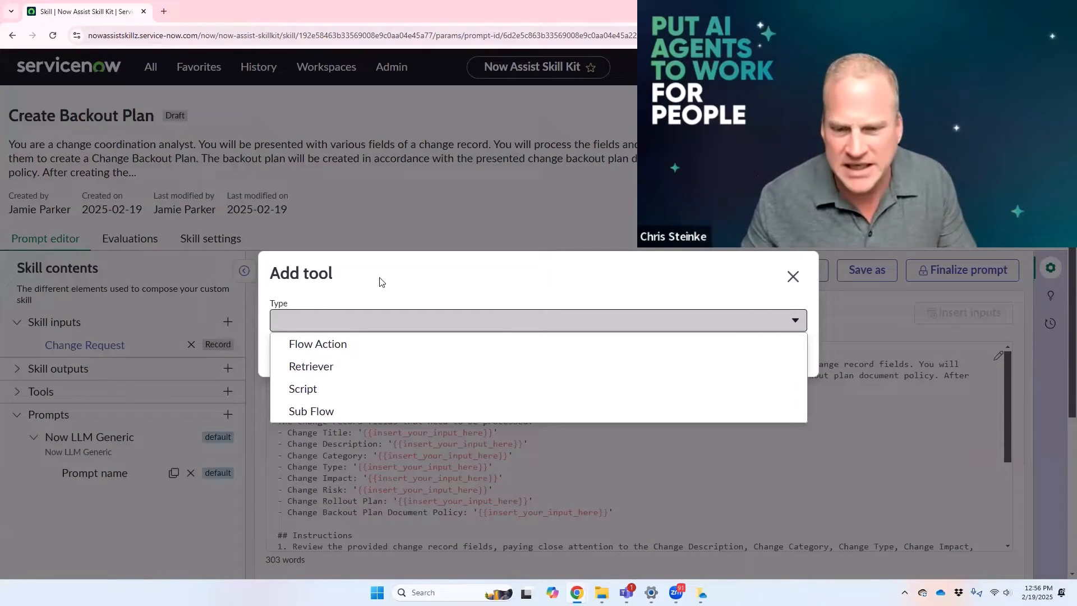
left_click(793, 277)
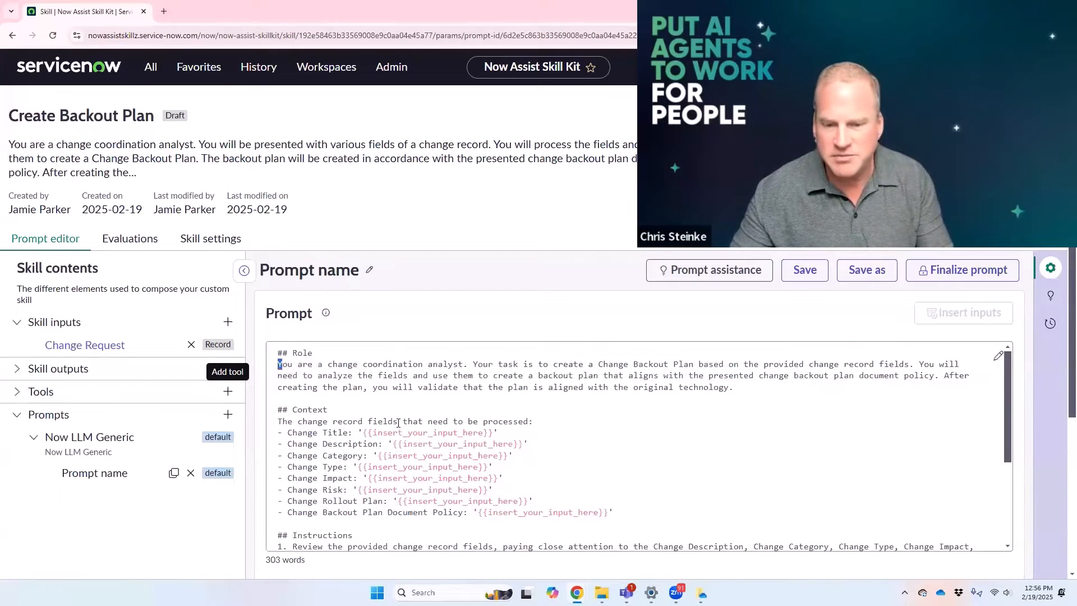
Step: Read through the generated prompt down to its Output section and view the AI generated option of prompt assistance
left_click_drag(279, 365, 497, 433)
scroll(401, 429, "down", 3)
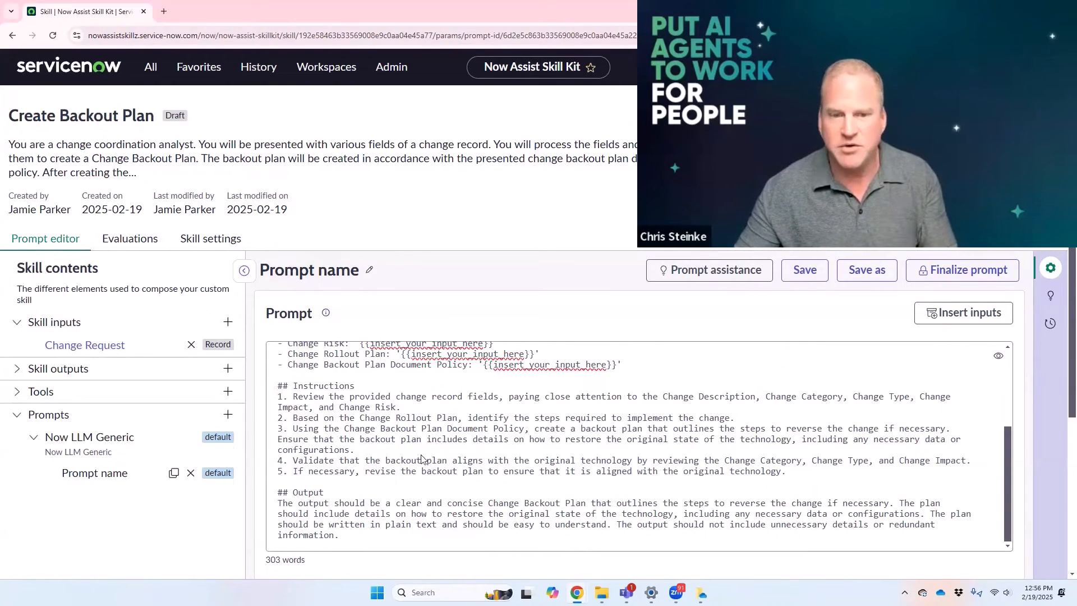
left_click(1051, 302)
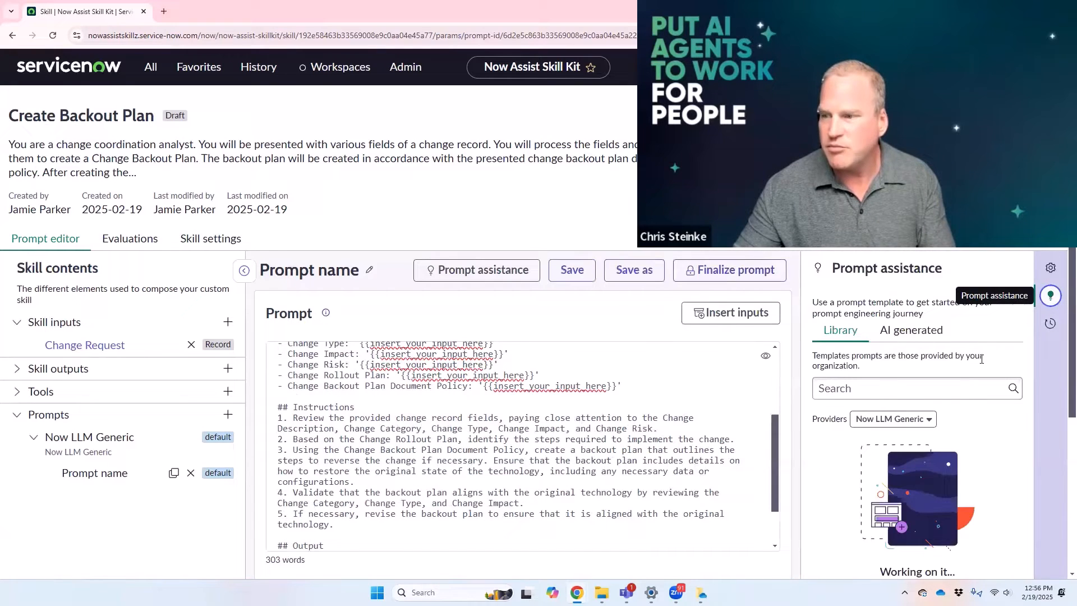
left_click(918, 335)
left_click(832, 430)
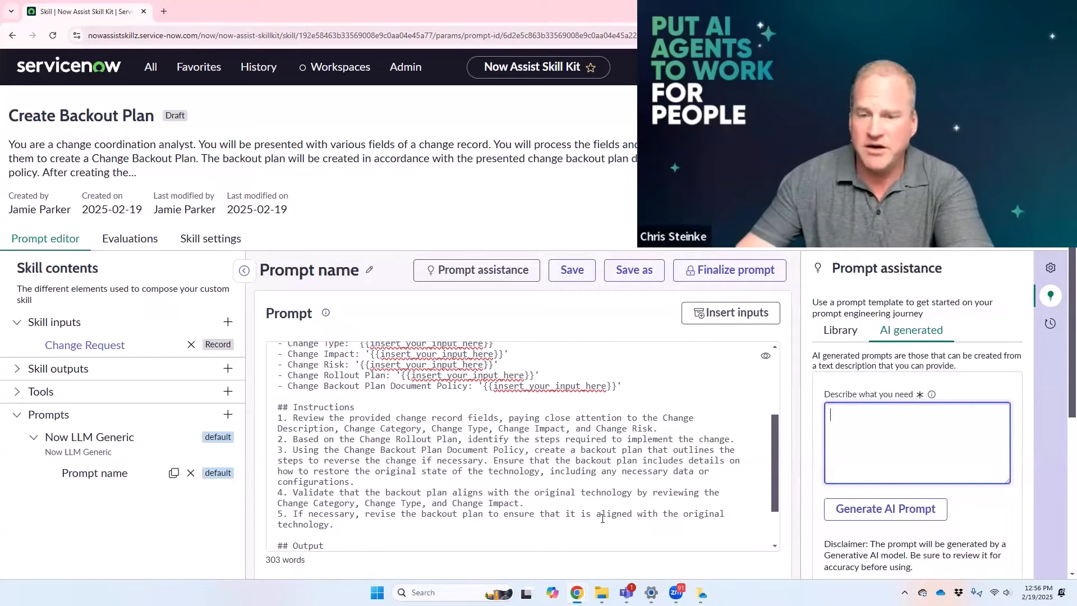
Step: Examine the Role and Context sections at the start of the generated prompt
left_click(486, 475)
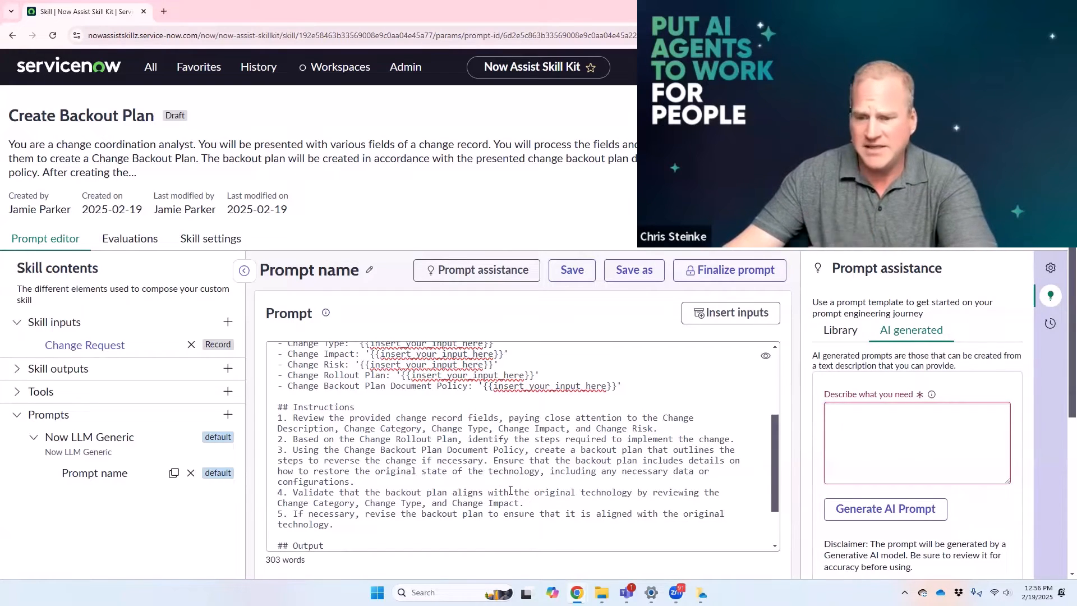
scroll(499, 482, "up", 2)
scroll(522, 483, "up", 1)
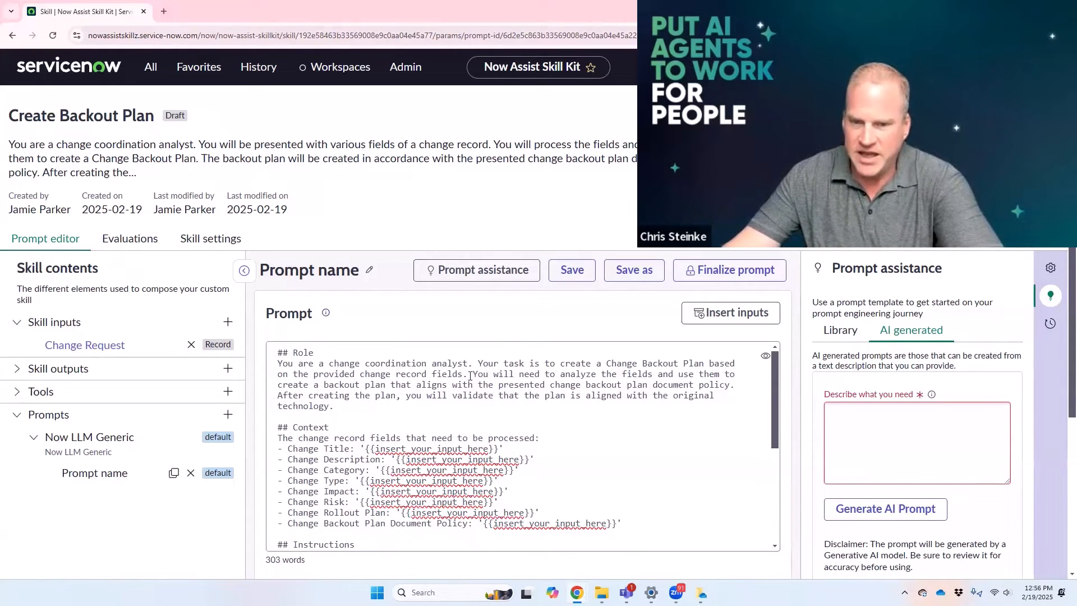
left_click_drag(473, 373, 508, 400)
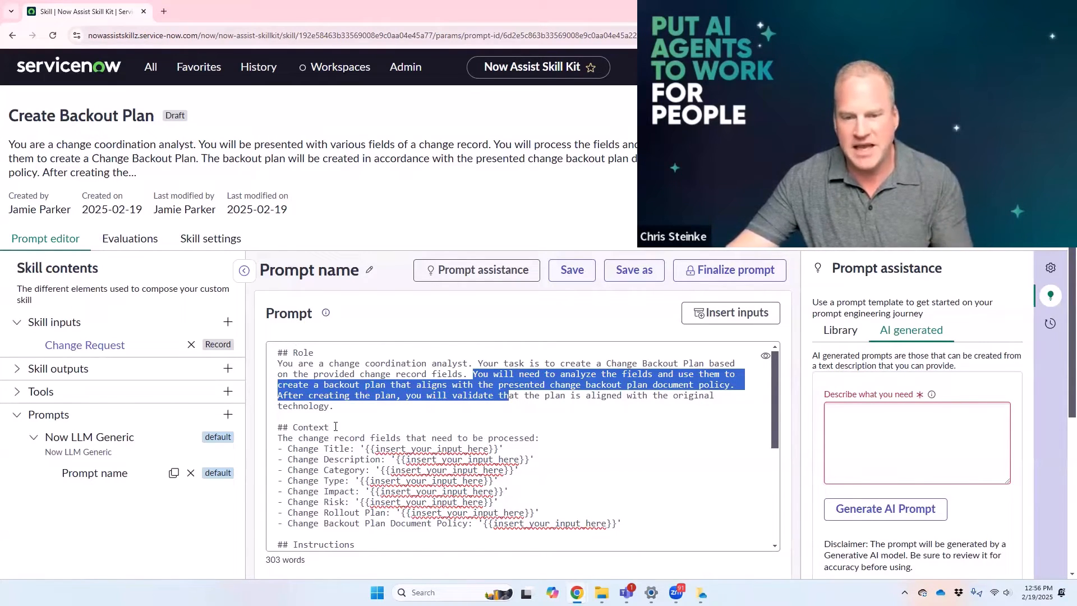
double_click(303, 353)
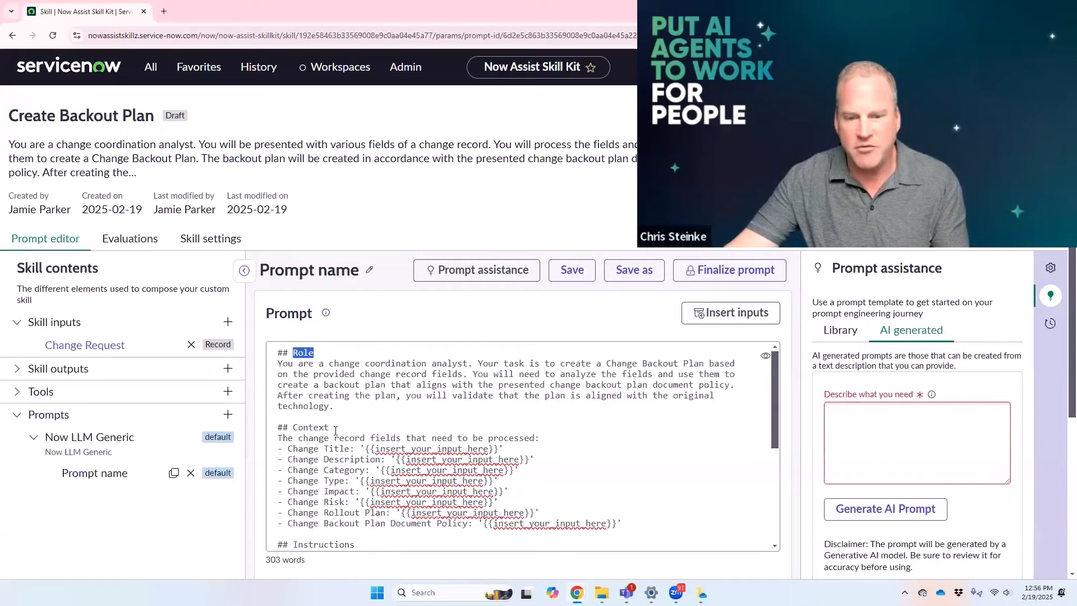
triple_click(336, 430)
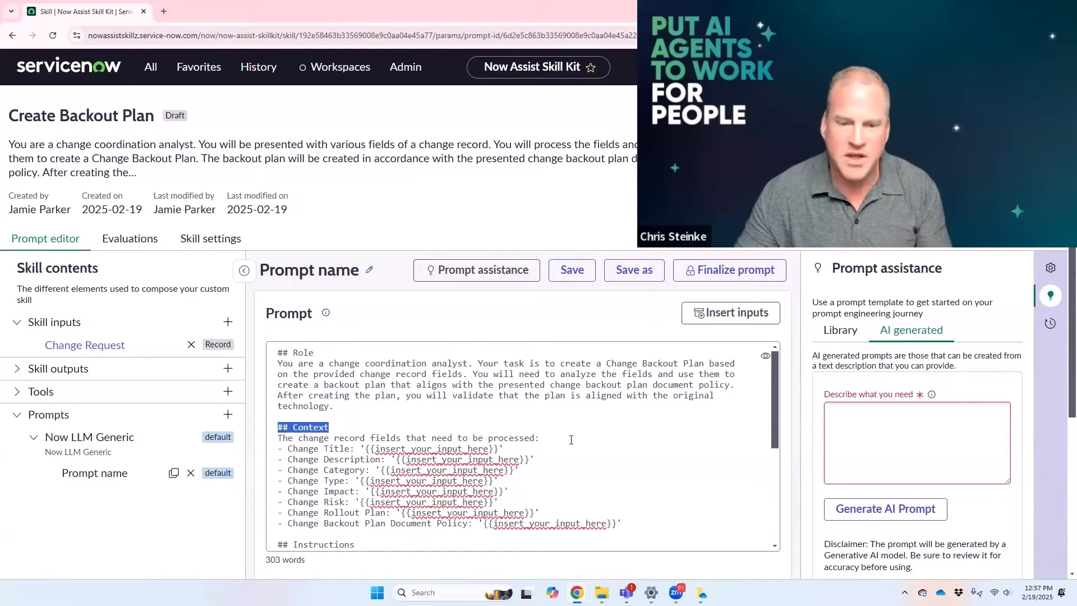
Step: Replace "Rollout Plan" with "information" in instruction 2 of the prompt, so it reads "Based on the Change information"
left_click_drag(288, 450, 350, 523)
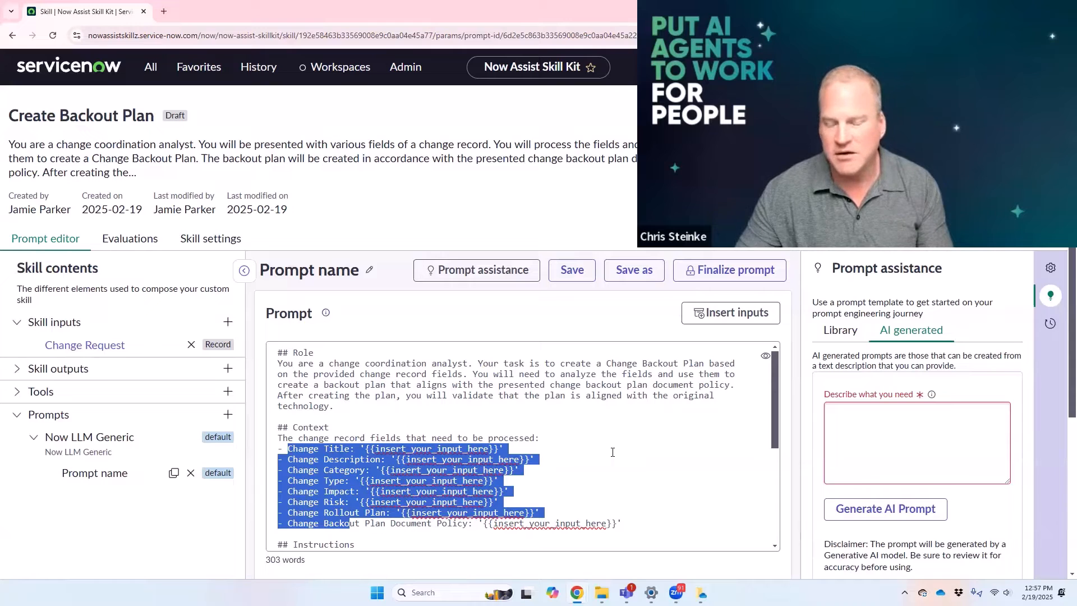
left_click(530, 499)
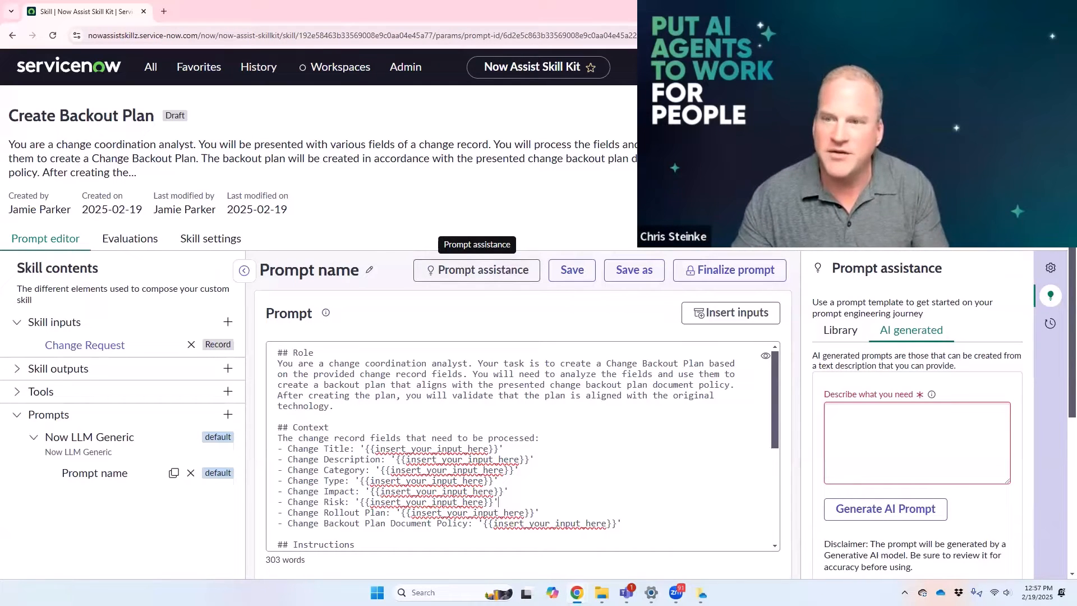
scroll(509, 415, "down", 3)
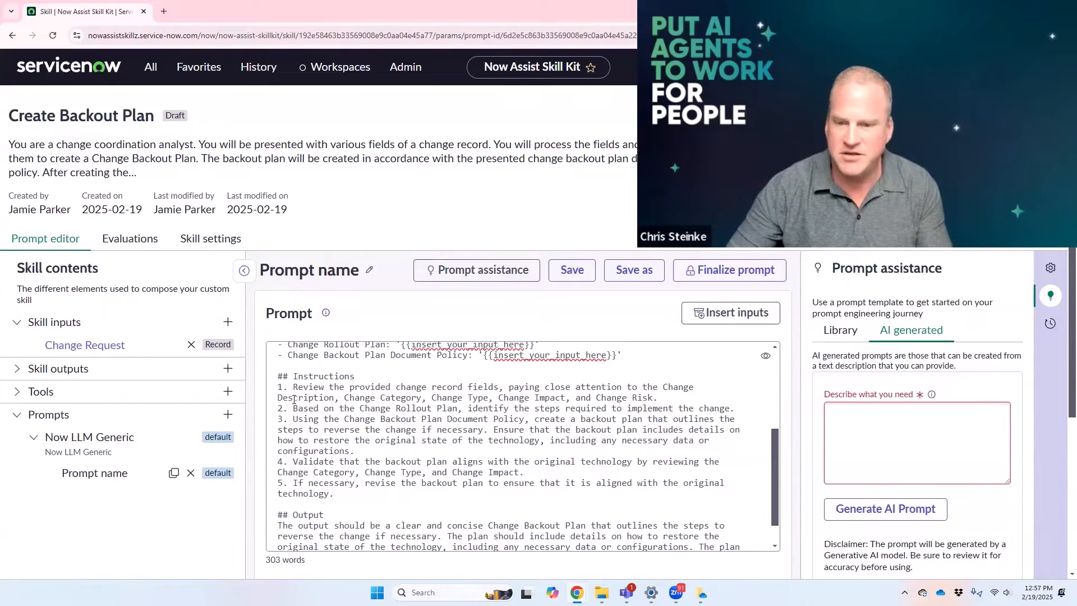
left_click_drag(293, 397, 376, 408)
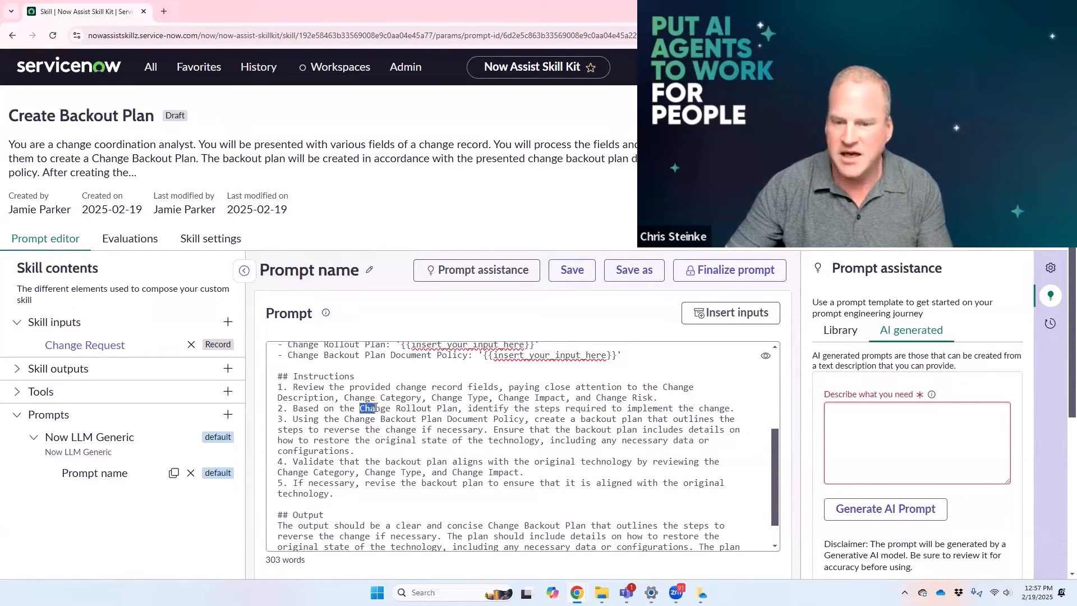
left_click_drag(458, 409, 395, 410)
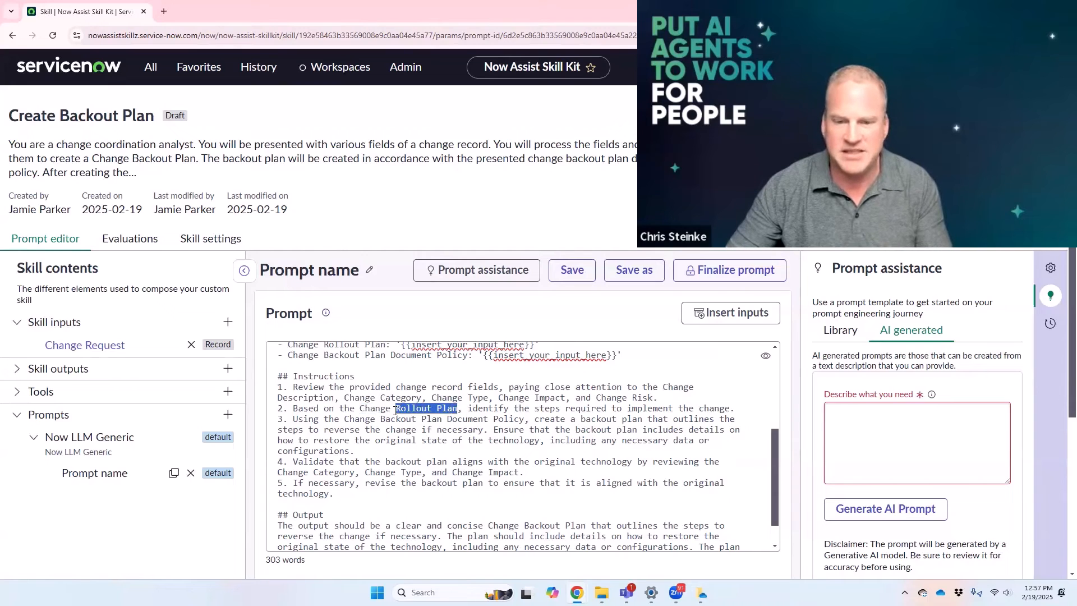
type("information")
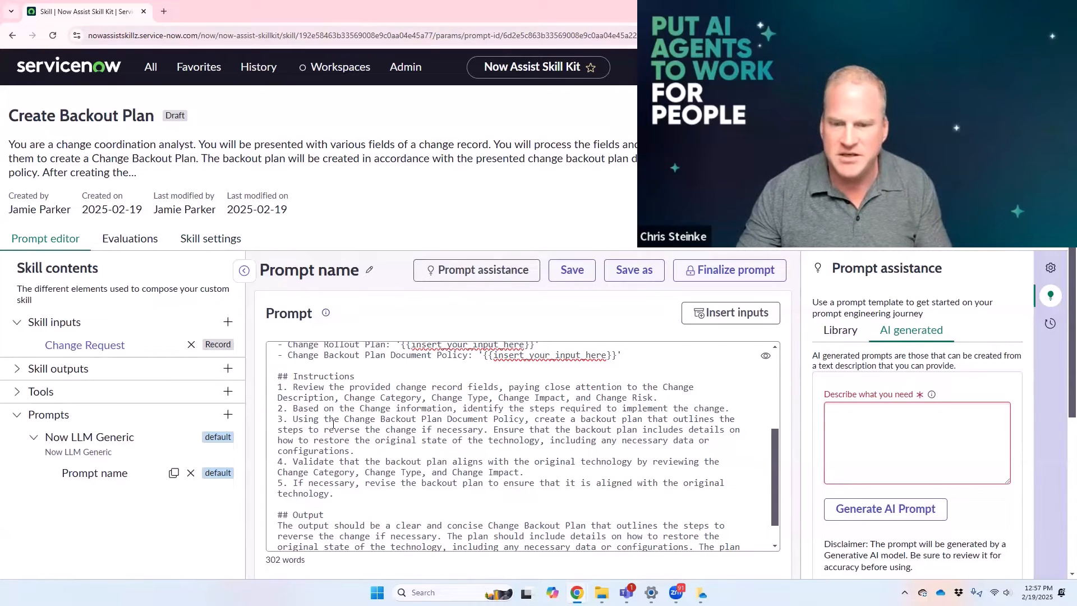
Step: Review instructions 3 to 5 of the prompt, covering the backout plan's creation, validation and revision
left_click_drag(333, 424, 593, 450)
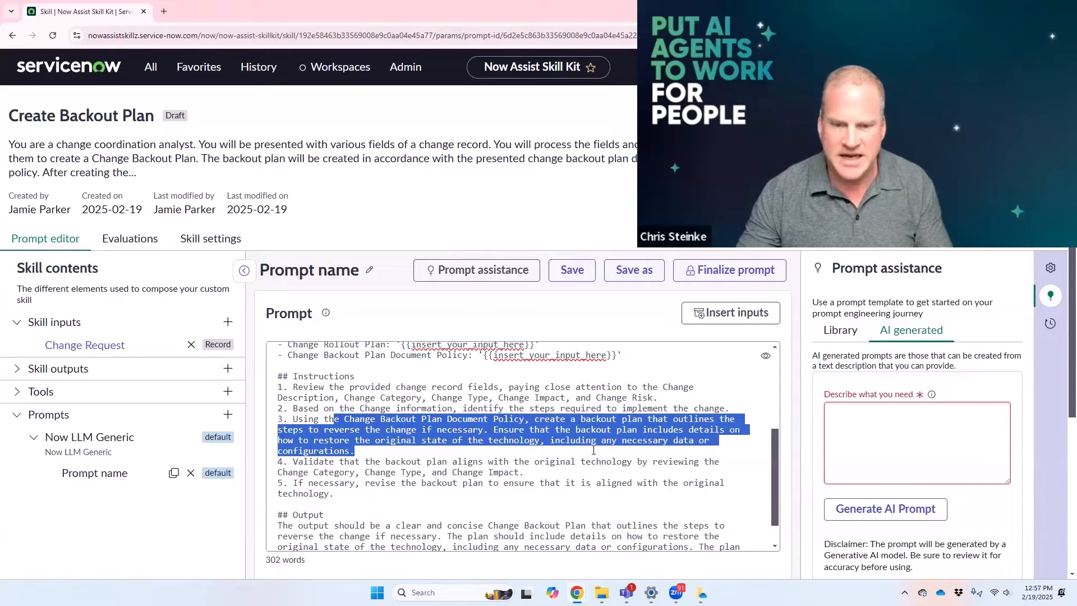
left_click(298, 460)
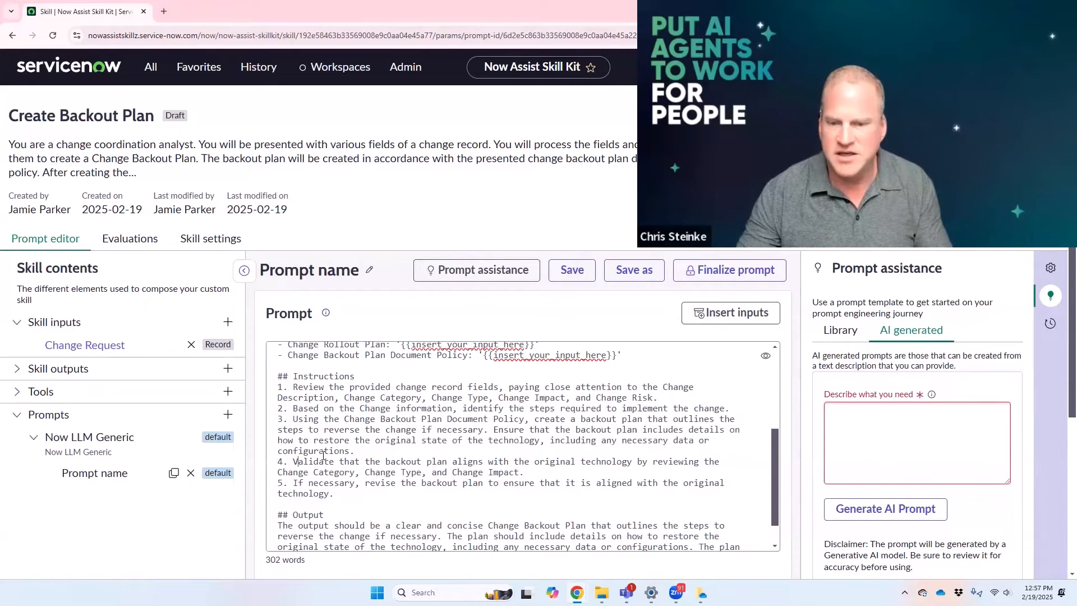
left_click_drag(398, 454, 510, 469)
left_click(395, 472)
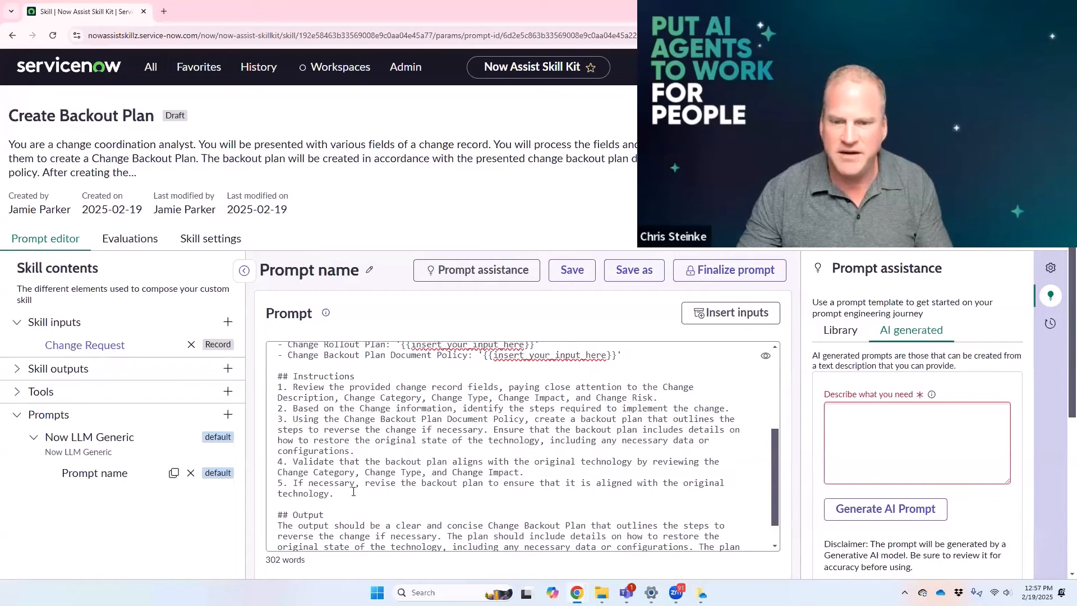
scroll(306, 423, "up", 1)
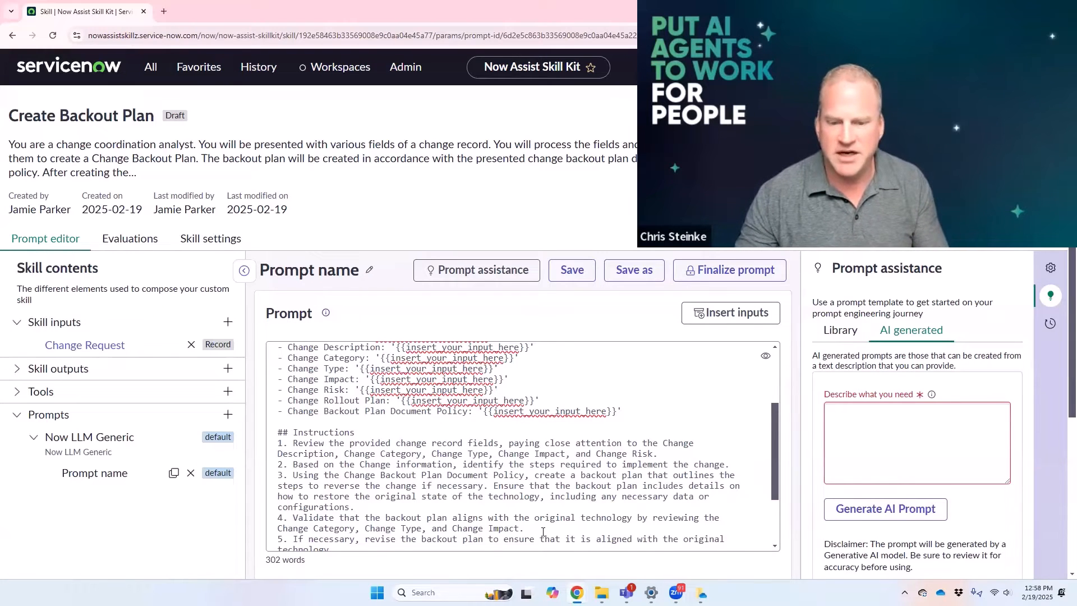
scroll(550, 513, "down", 1)
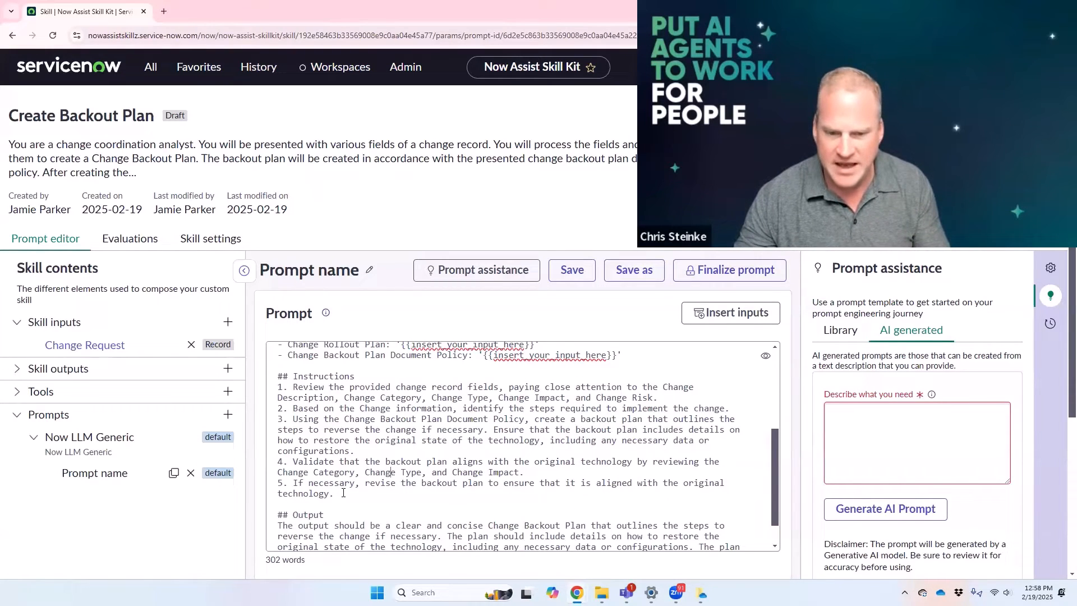
Step: Add instruction 6 to the prompt: If you don't have enough information to create a plan then return "Not enough information"
left_click(343, 493)
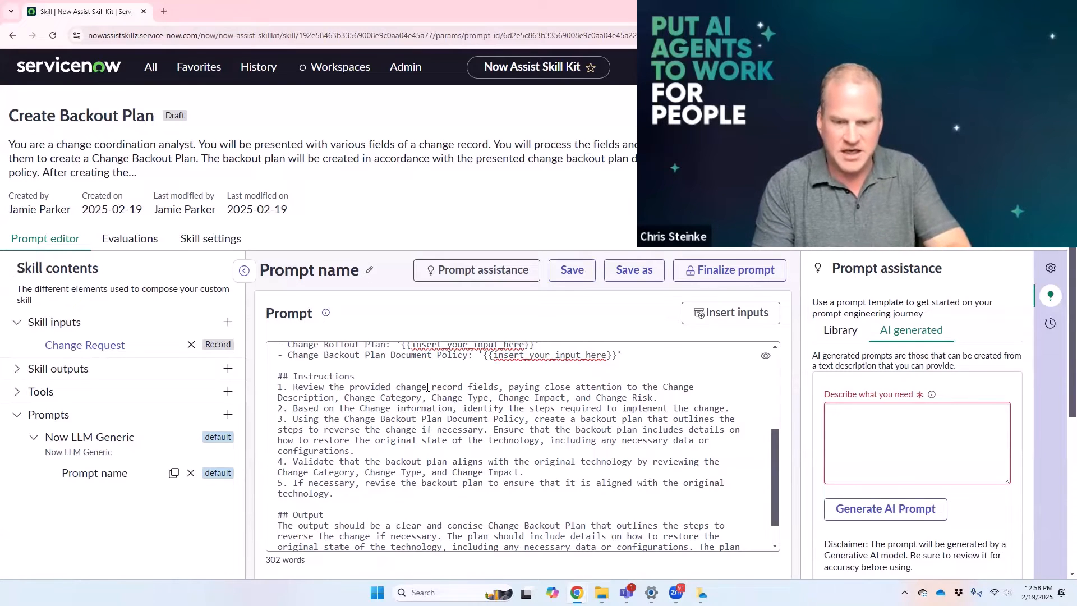
key("Return")
type("6. If you d")
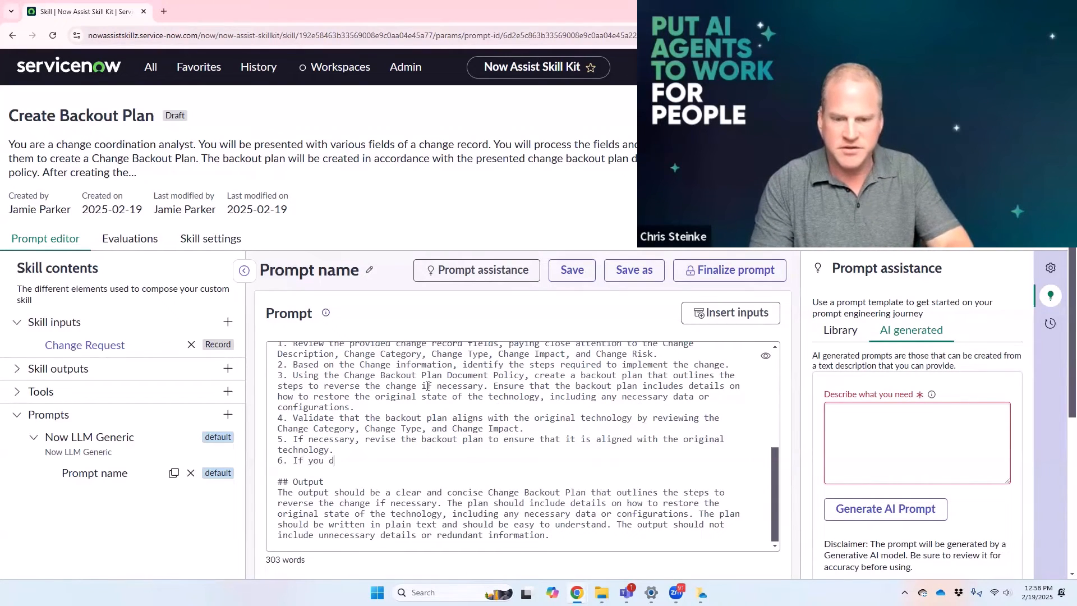
type("on't have enough inf")
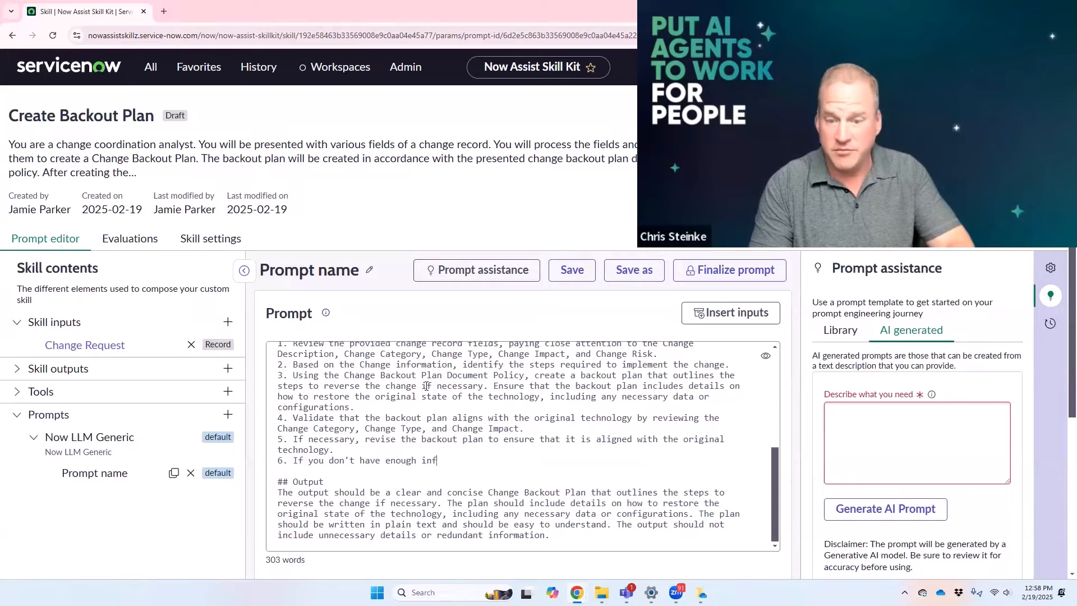
type("or")
key("BackSpace")
type("ormation to create")
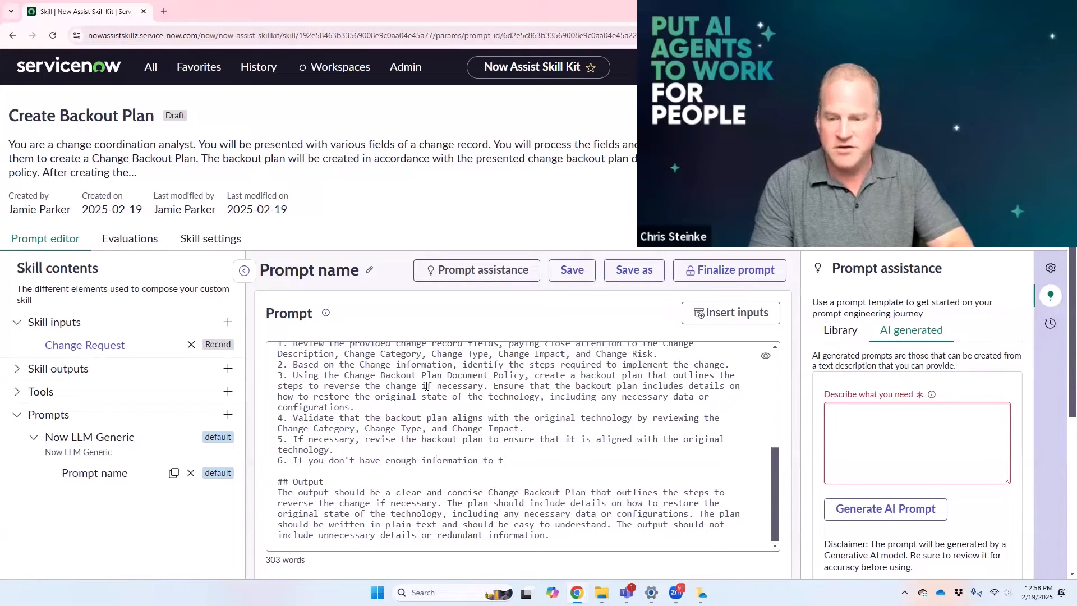
type(" a plan")
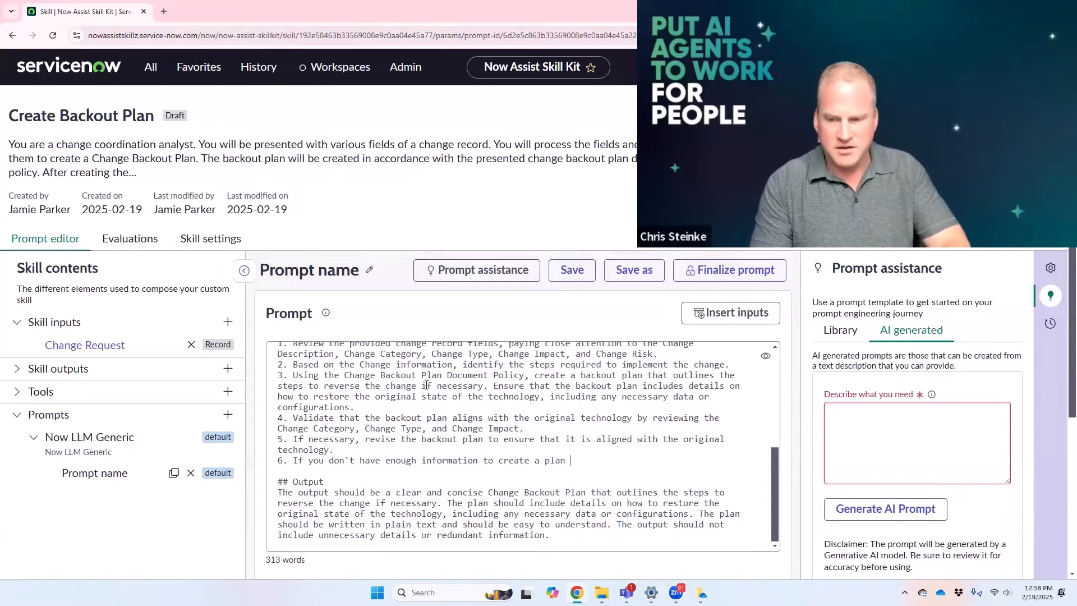
type(" then ")
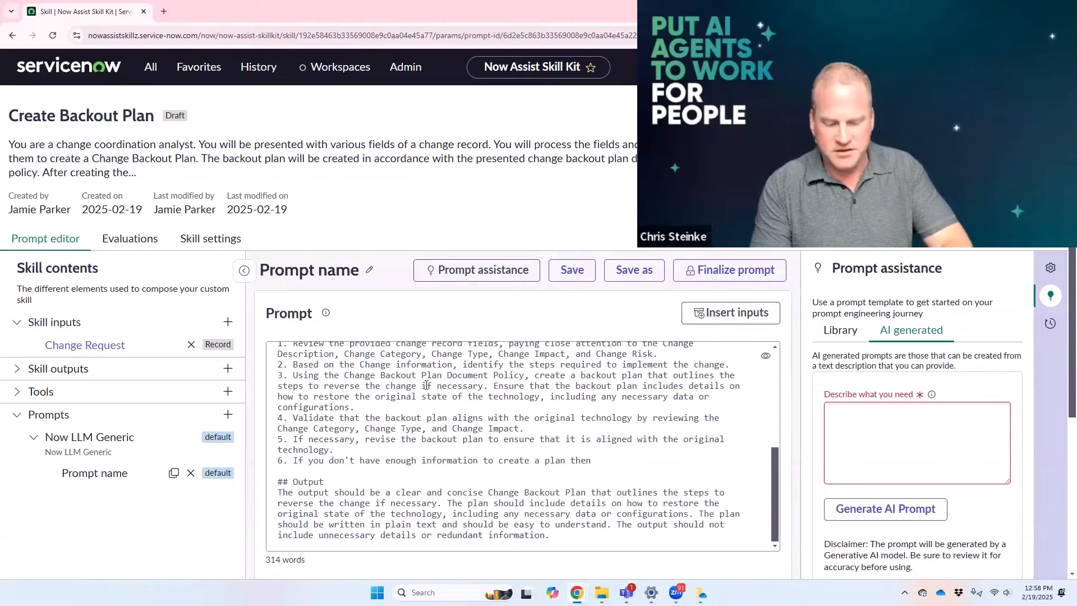
type("retru")
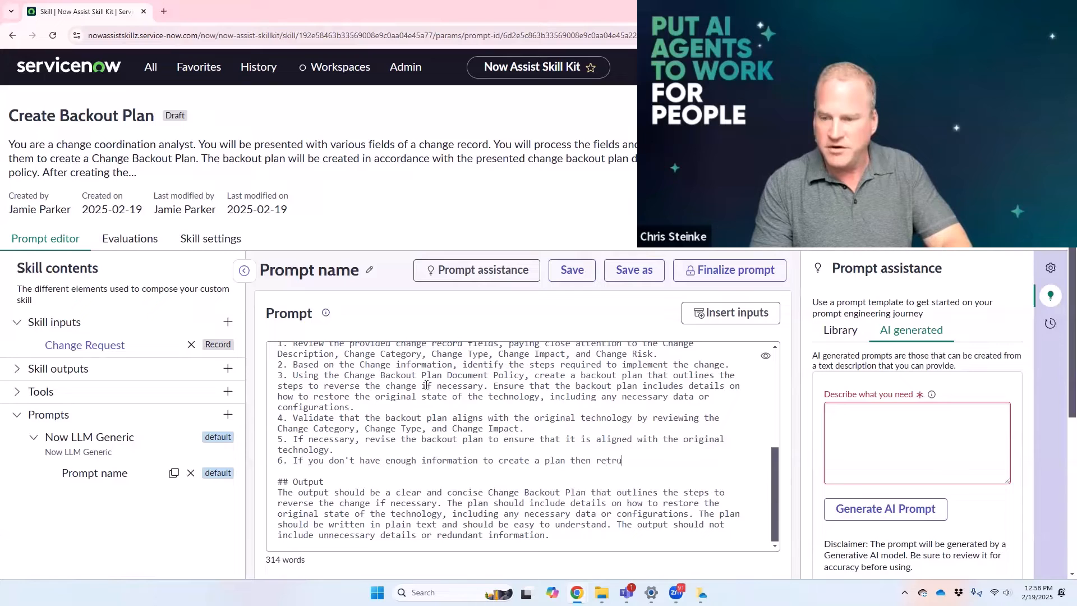
key("BackSpace")
key("BackSpace")
type("ur")
key("ctrl+End")
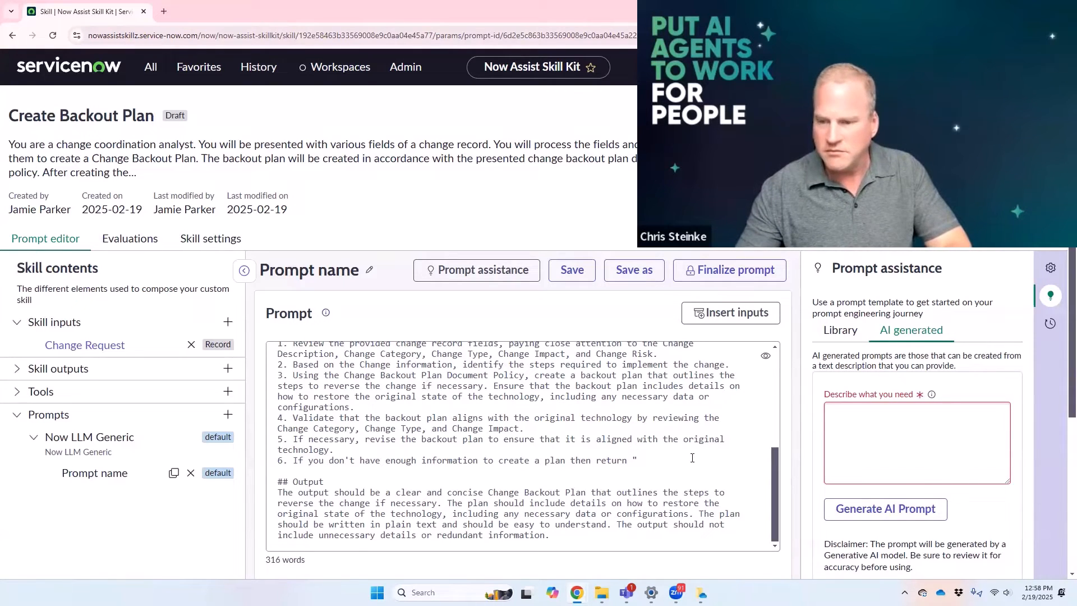
type("No")
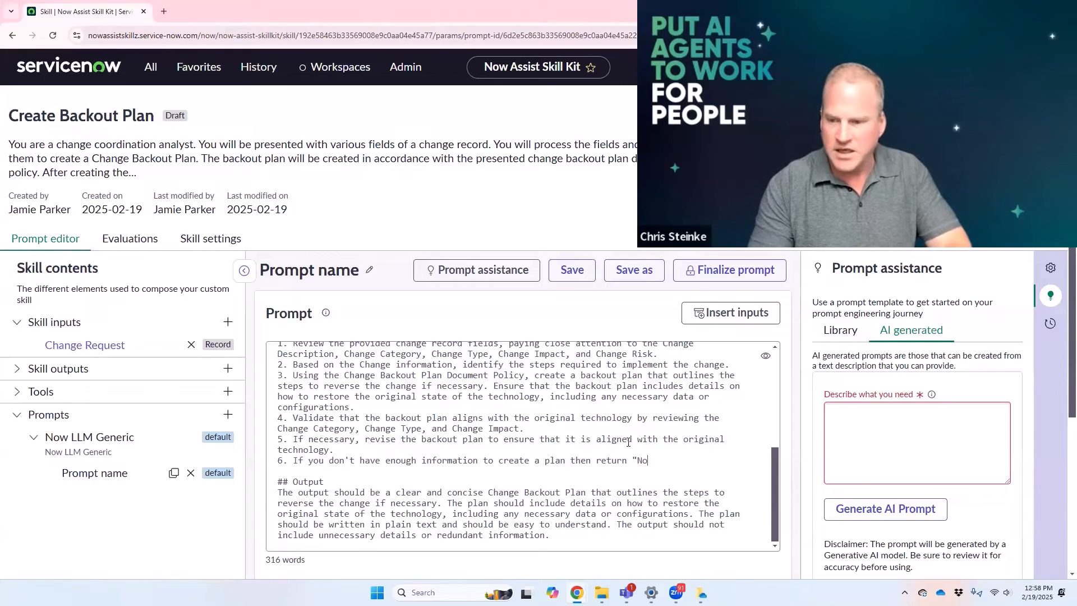
type("t enough informati")
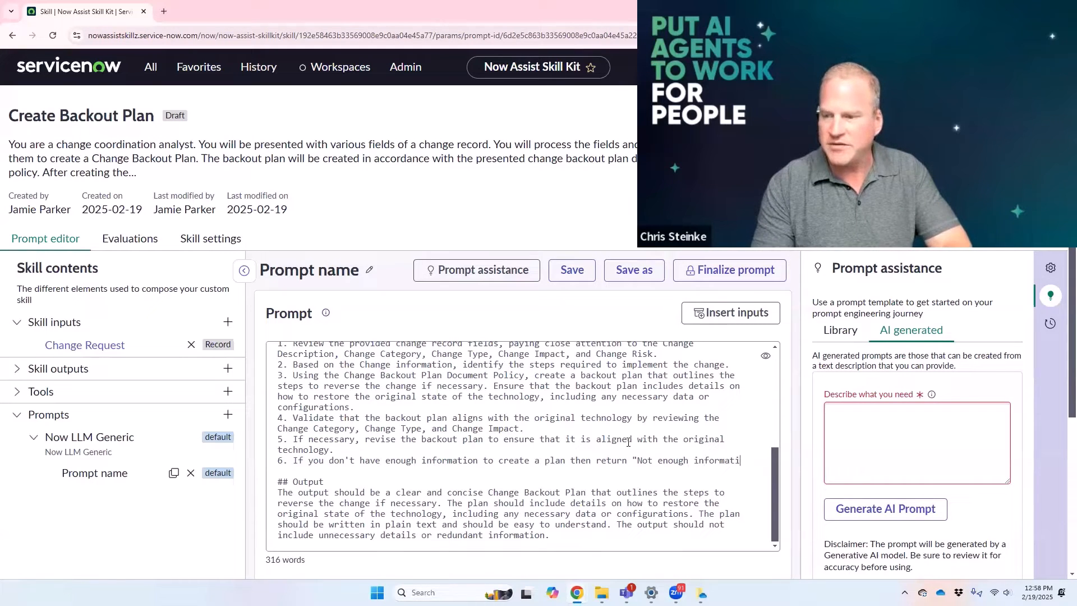
type("on")
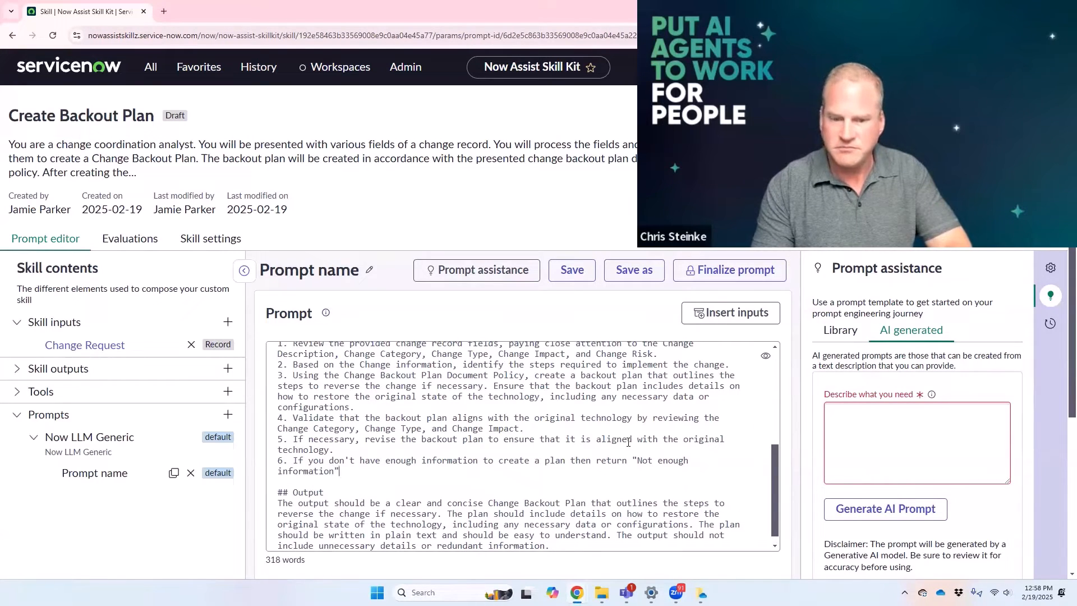
Step: Examine the Output section at the end of the prompt for its requirements on the backout plan's content and format
scroll(512, 441, "up", 1)
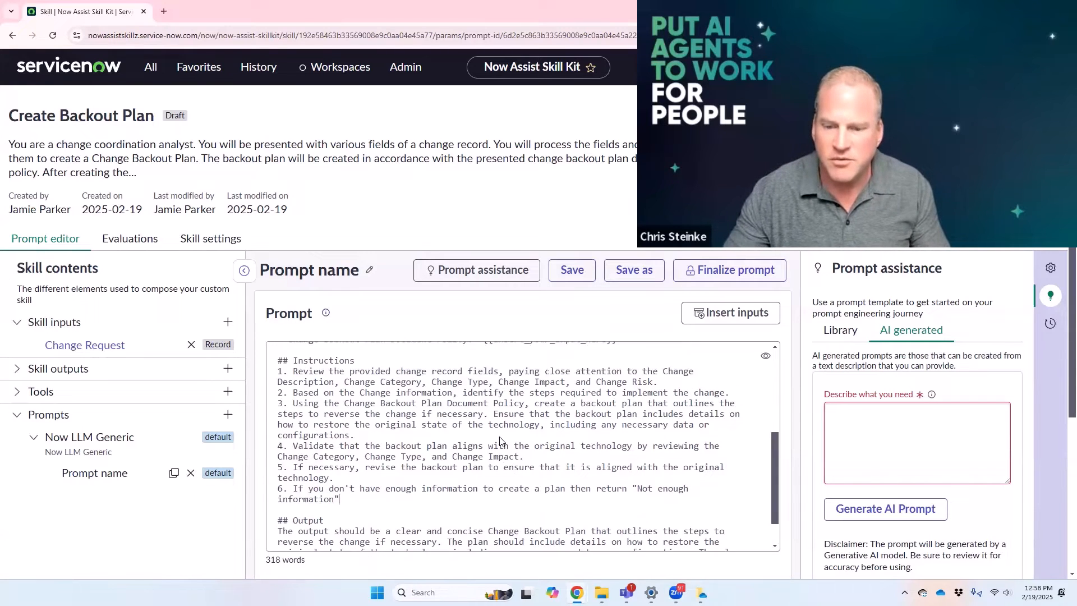
scroll(486, 460, "down", 2)
left_click_drag(315, 496, 563, 538)
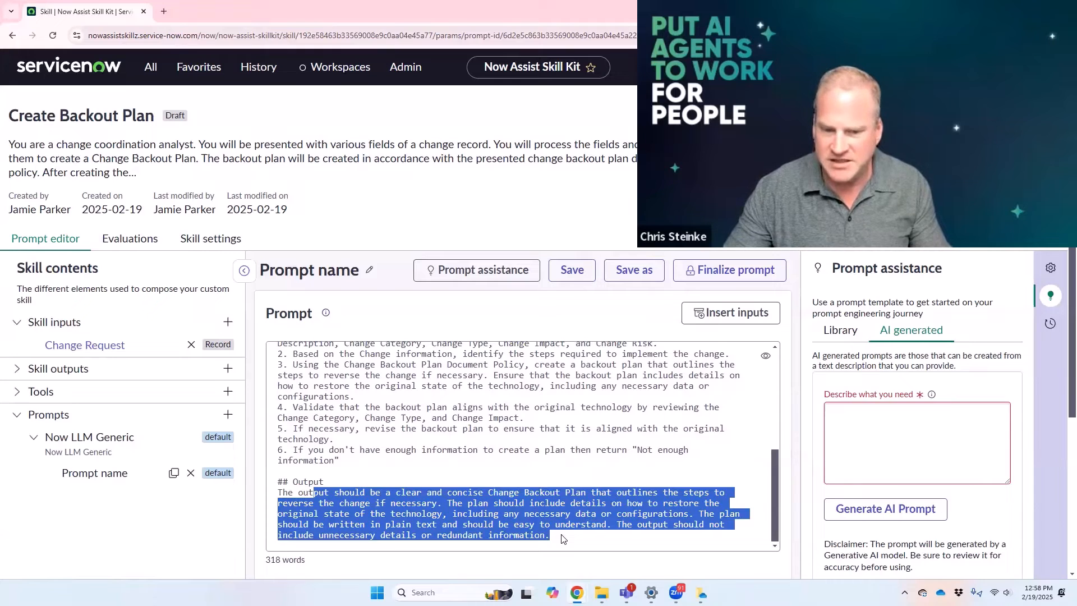
left_click(564, 541)
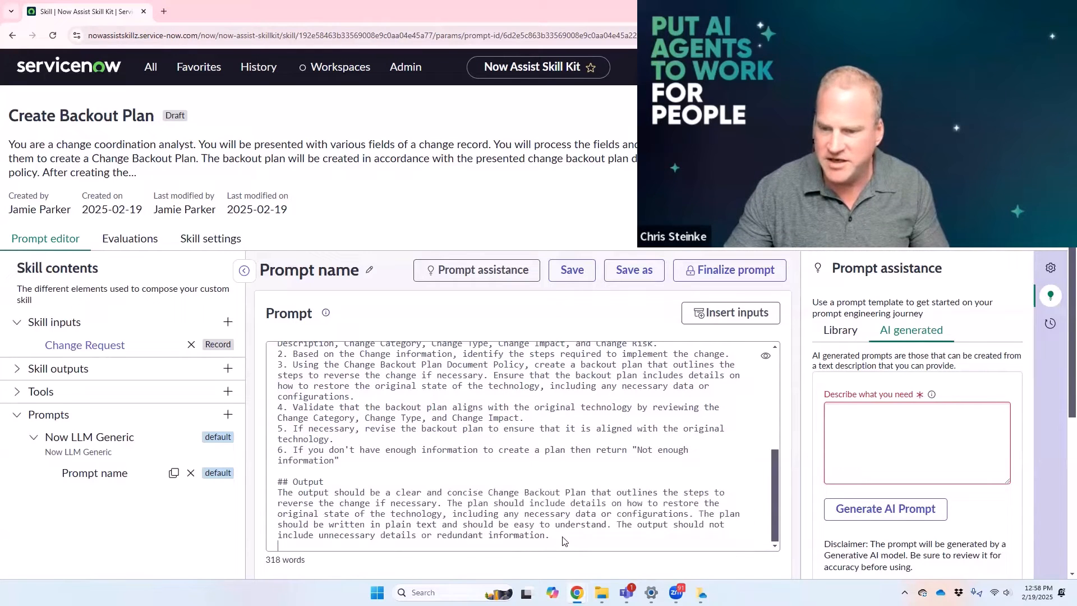
left_click(406, 514)
left_click(556, 526, "shift")
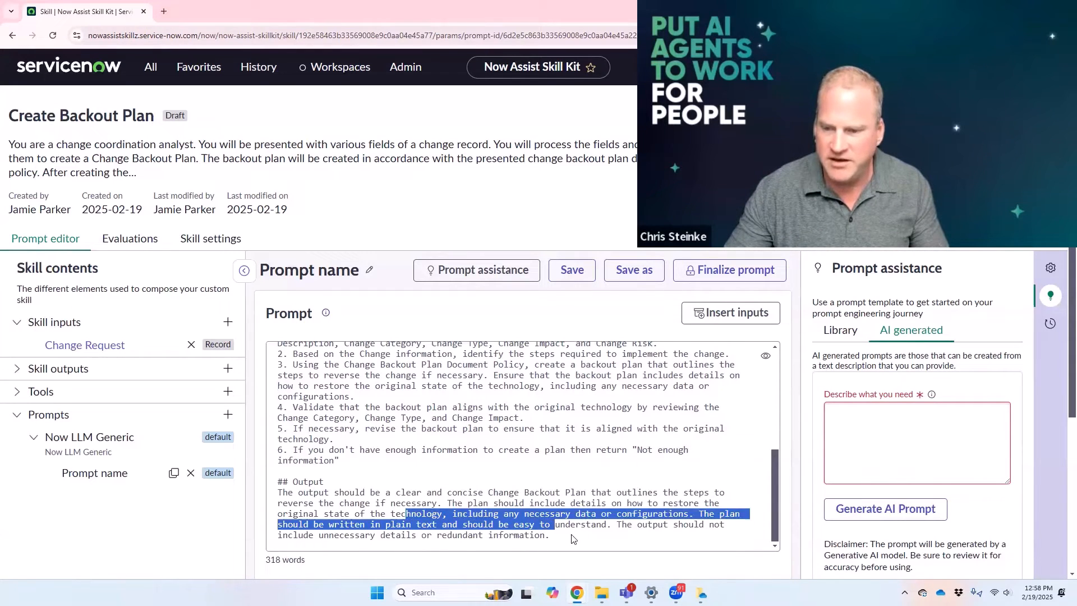
left_click(572, 539, "shift")
left_click(574, 541)
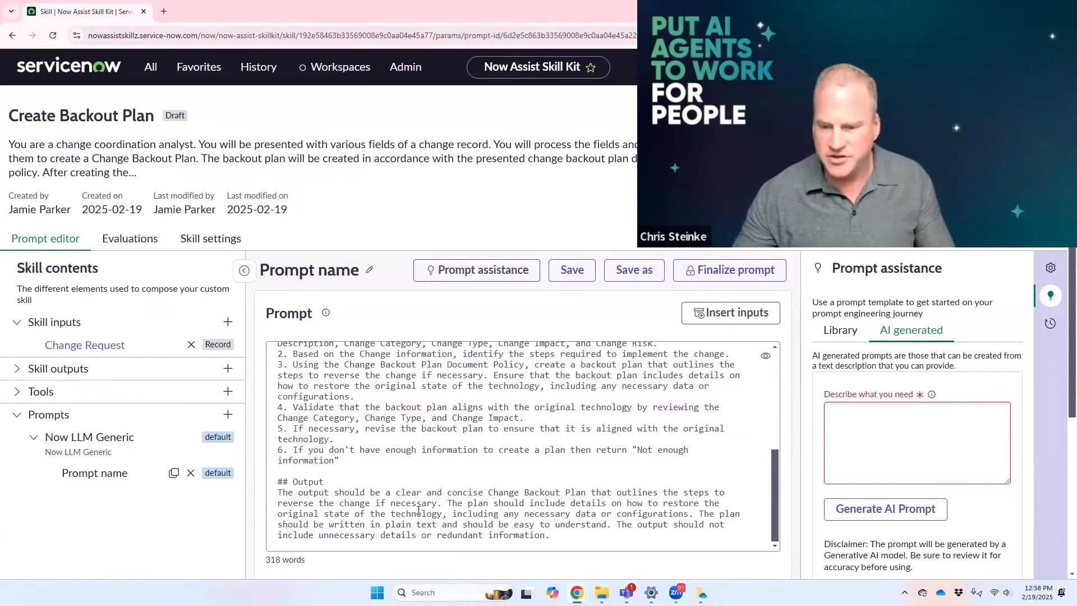
left_click_drag(418, 510, 494, 533)
left_click(560, 543)
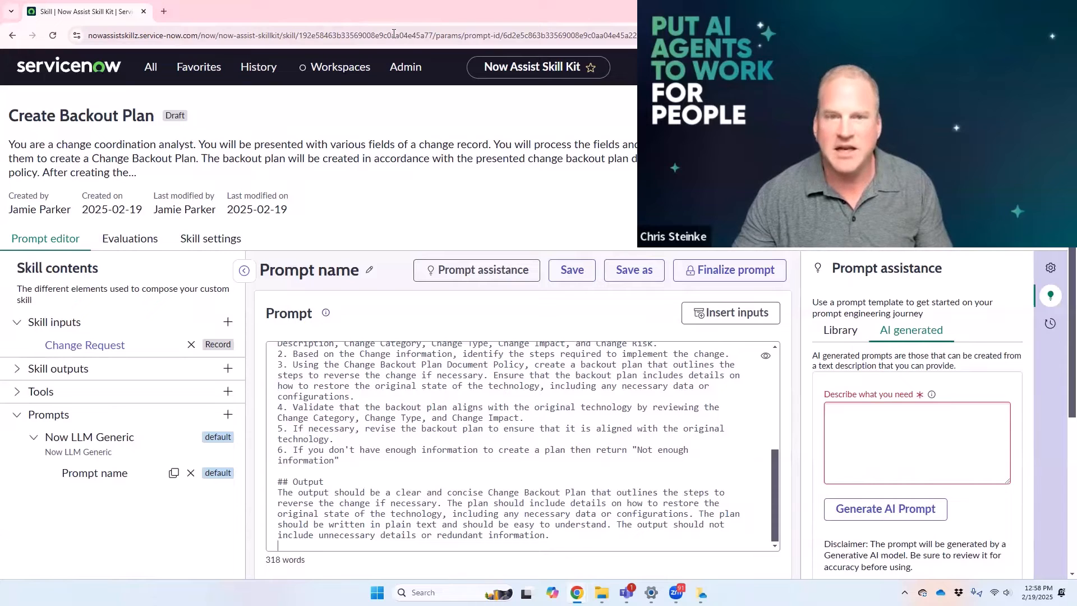
Step: Copy the full five-point backout plan format and policy text from the Create Backout Plan map in MindMeister, and return to the skill's prompt editor
double_click(352, 6)
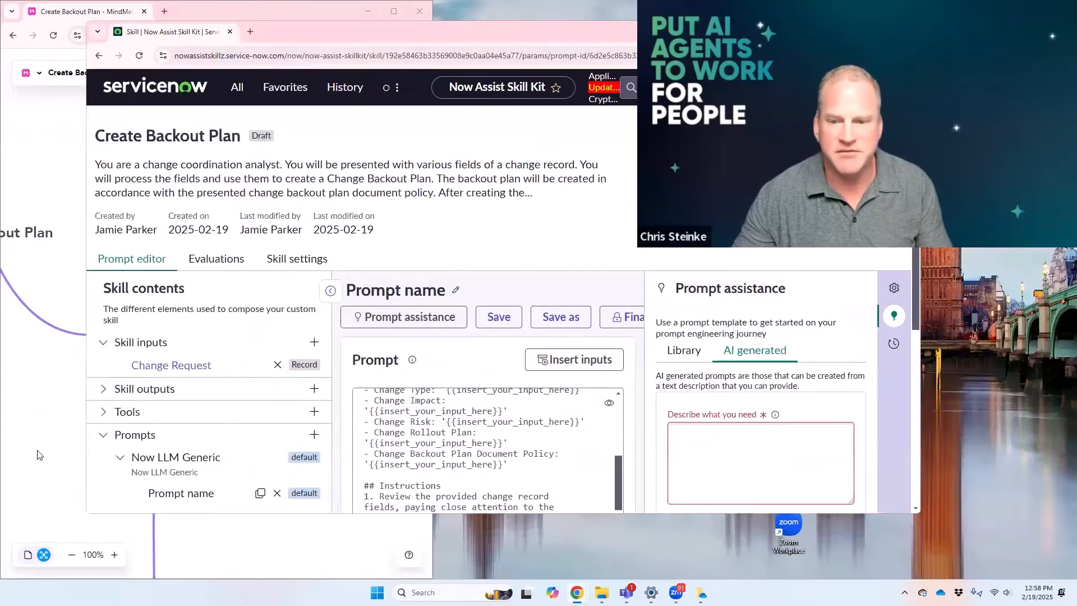
left_click(38, 453)
left_click_drag(396, 416, 128, 240)
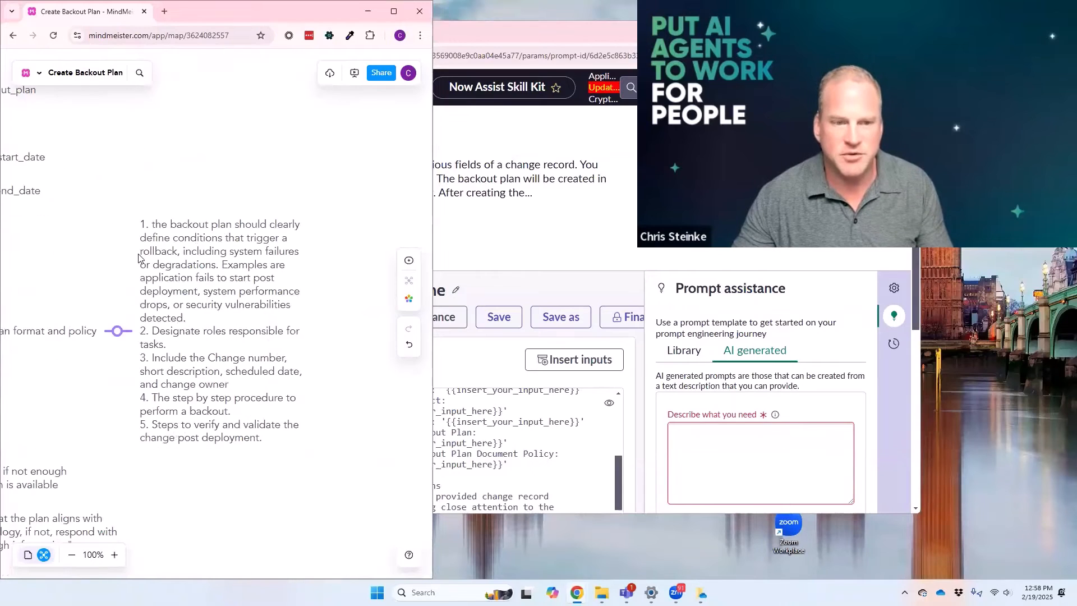
left_click(149, 256)
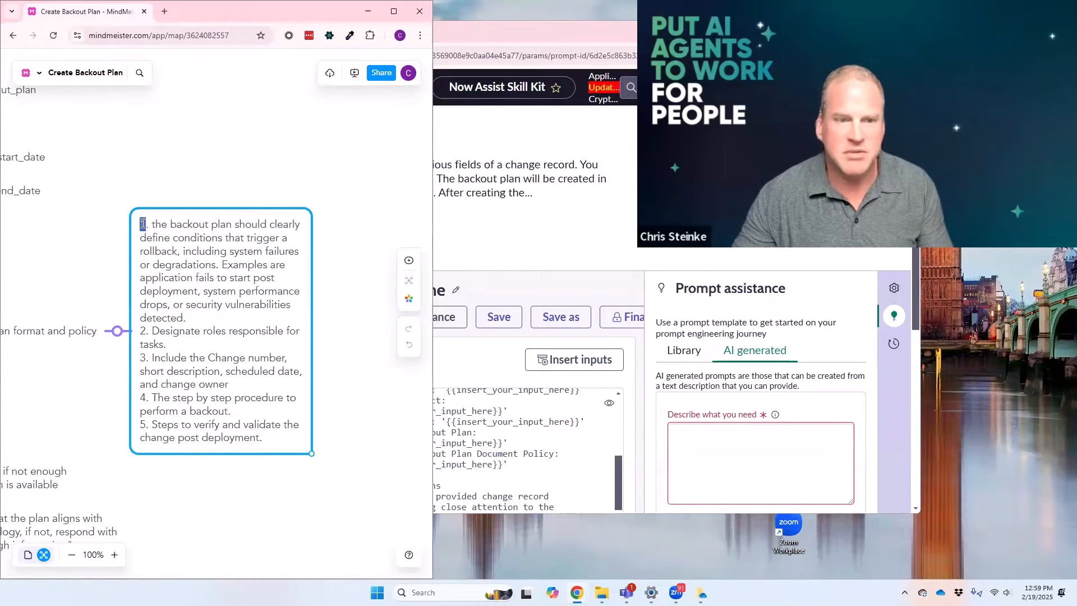
left_click_drag(168, 248, 144, 236)
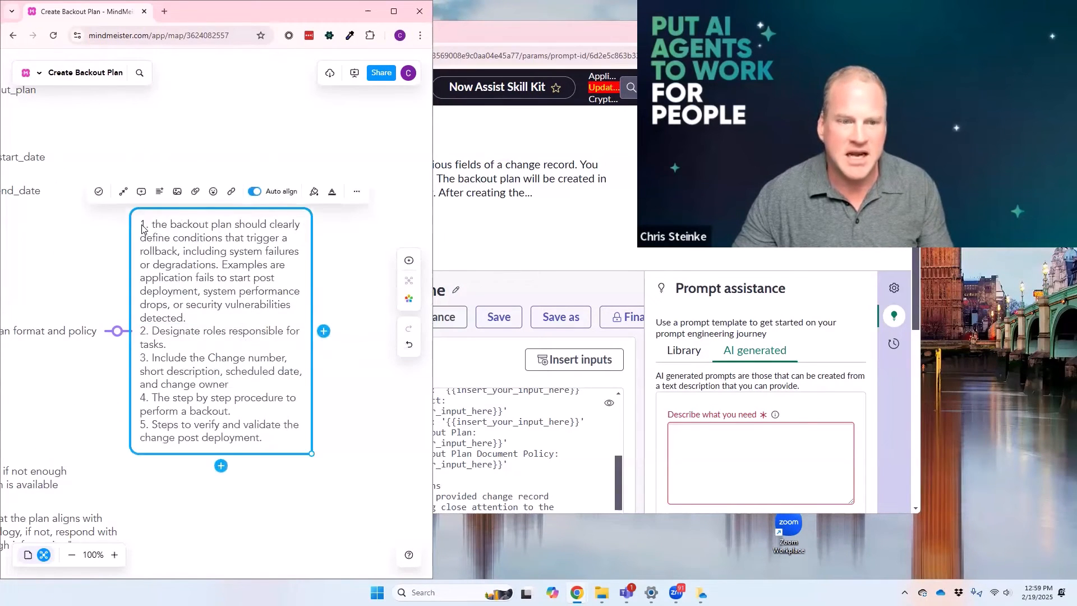
double_click(143, 223)
key("ctrl+a")
key("ctrl+c")
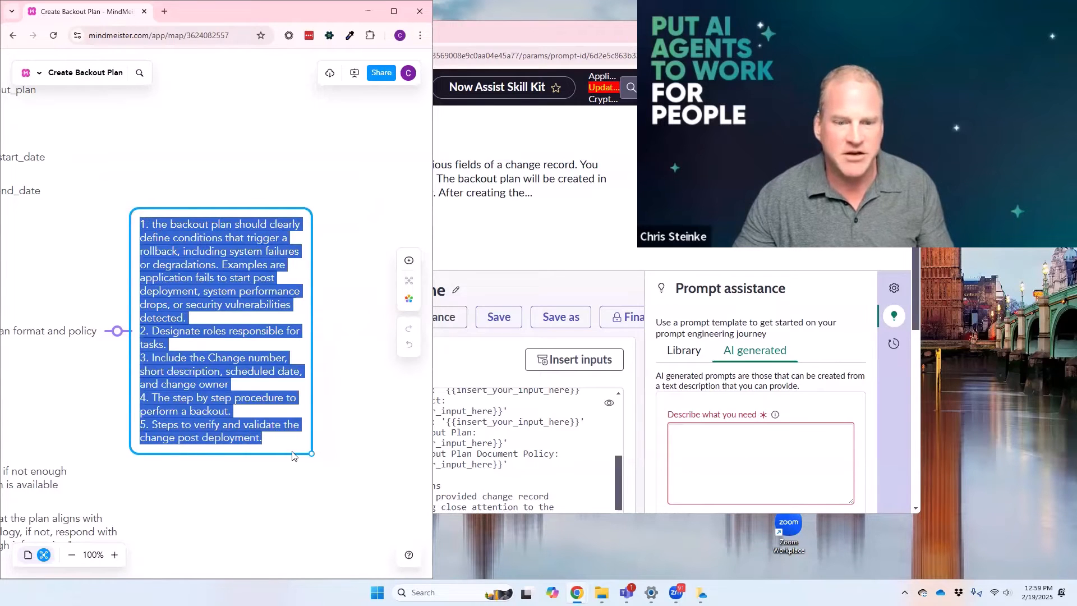
right_click(237, 436)
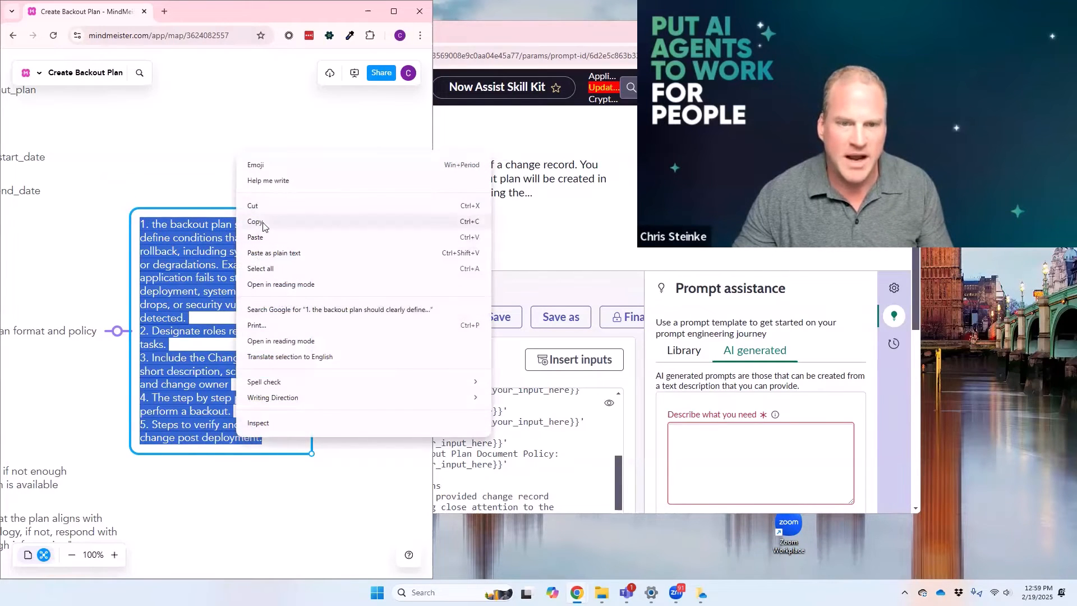
left_click(263, 223)
left_click(478, 31)
double_click(478, 31)
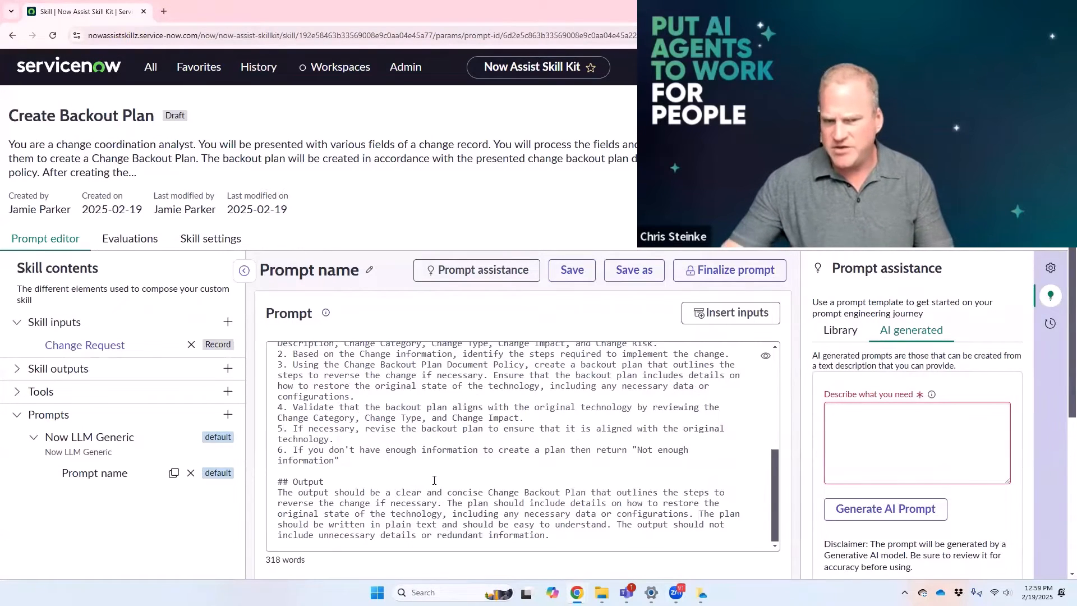
Step: Remove the input placeholder after Change Backout Plan Document Policy in the prompt's Context section
scroll(559, 517, "up", 10)
left_click_drag(625, 521, 479, 523)
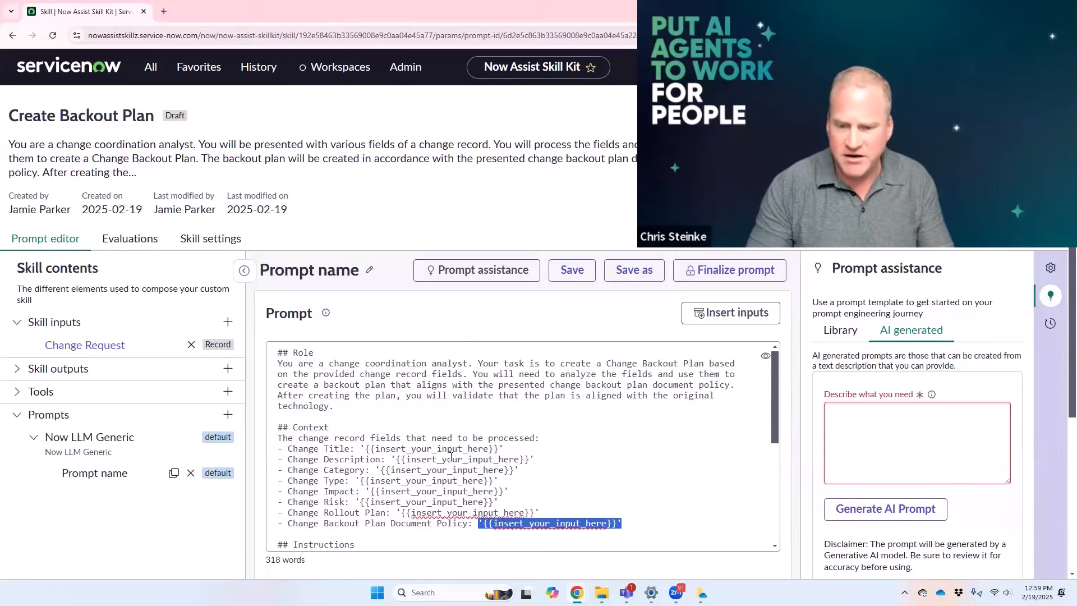
key("BackSpace")
key("ctrl+End")
key("BackSpace")
key("BackSpace")
key("BackSpace")
key("BackSpace")
key("BackSpace")
key("BackSpace")
key("BackSpace")
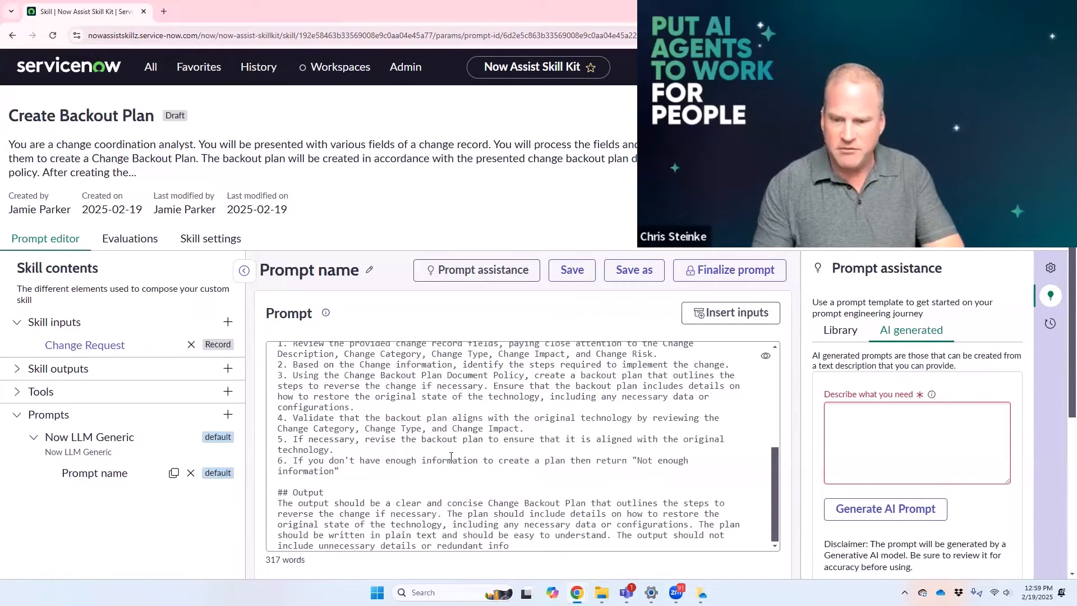
key("ctrl+z")
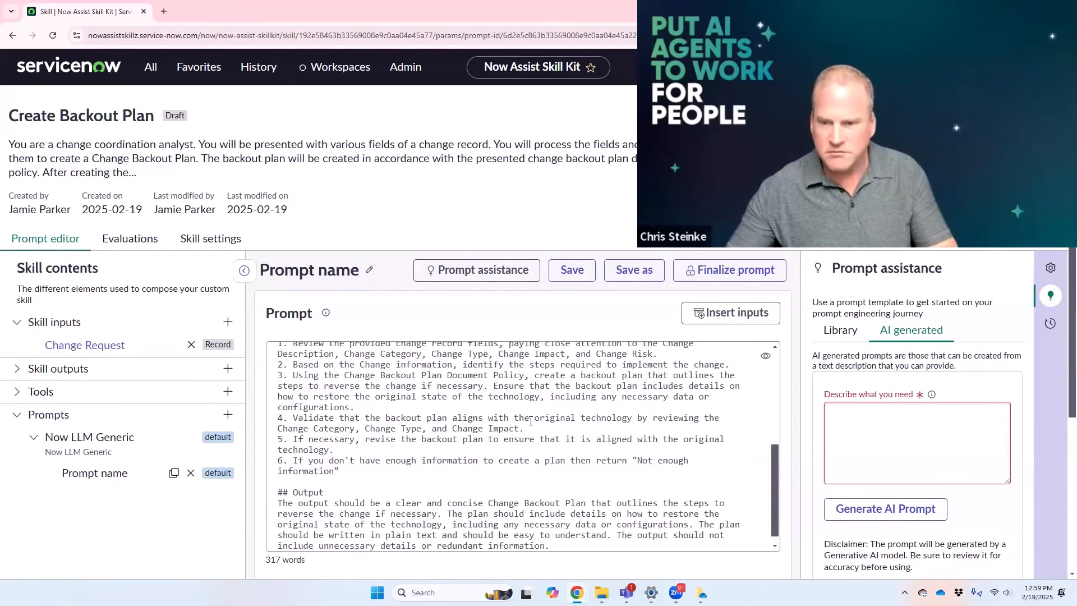
Step: Paste the copied five-point backout plan policy on a new line beneath Change Backout Plan Document Policy
scroll(530, 420, "up", 10)
left_click_drag(482, 524, 516, 534)
key("Return")
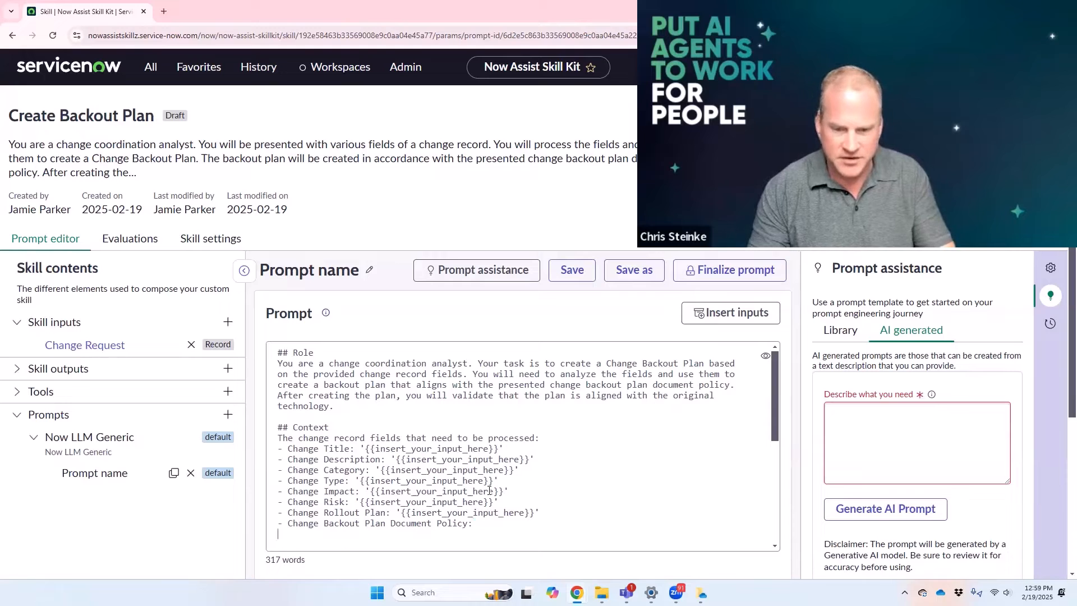
key("ctrl+v")
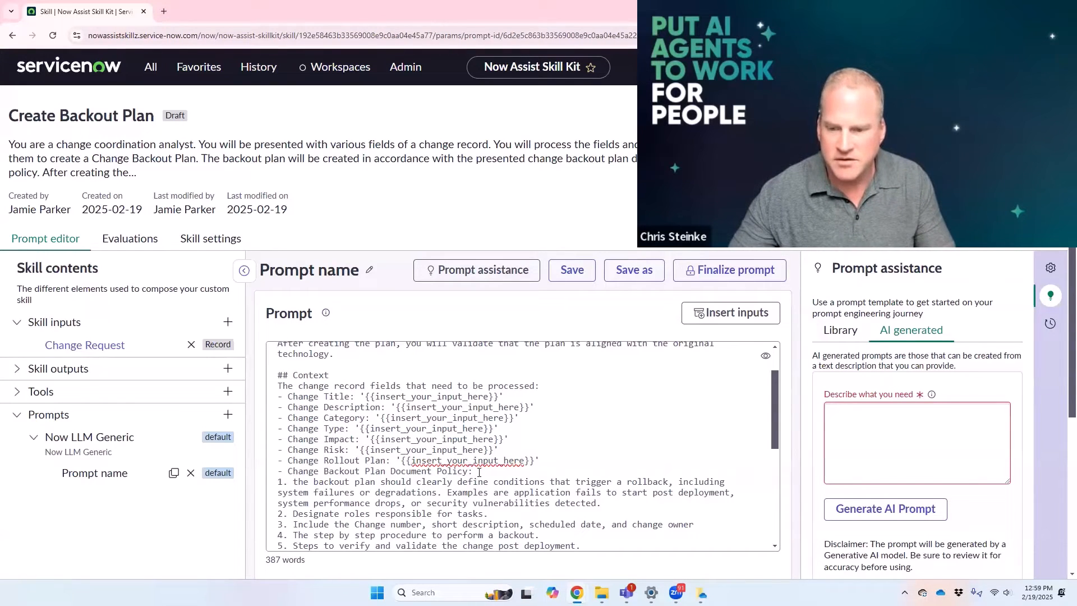
scroll(479, 473, "down", 2)
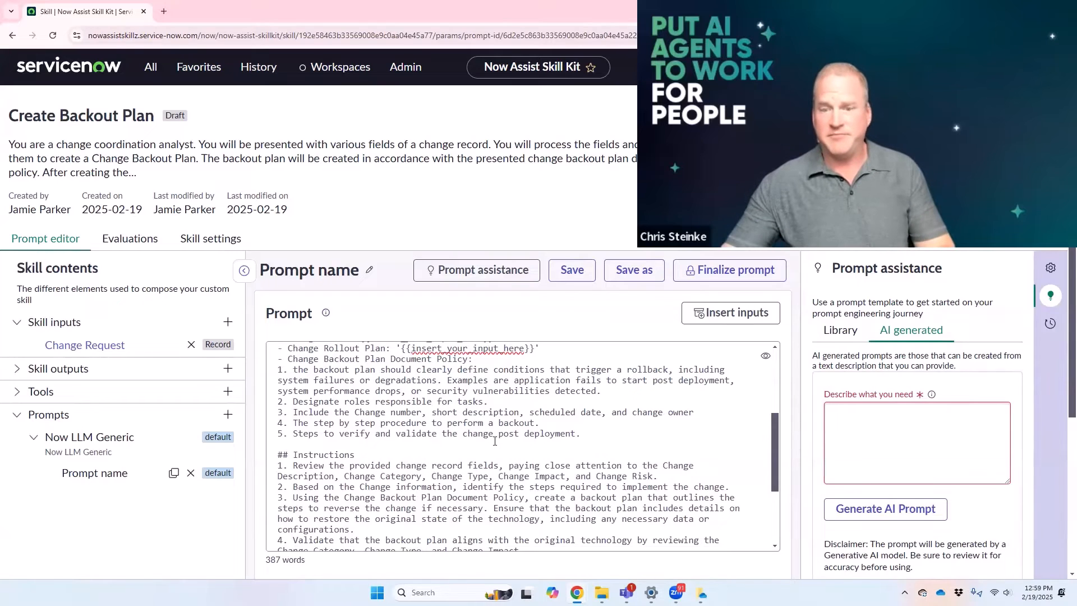
scroll(497, 416, "up", 2)
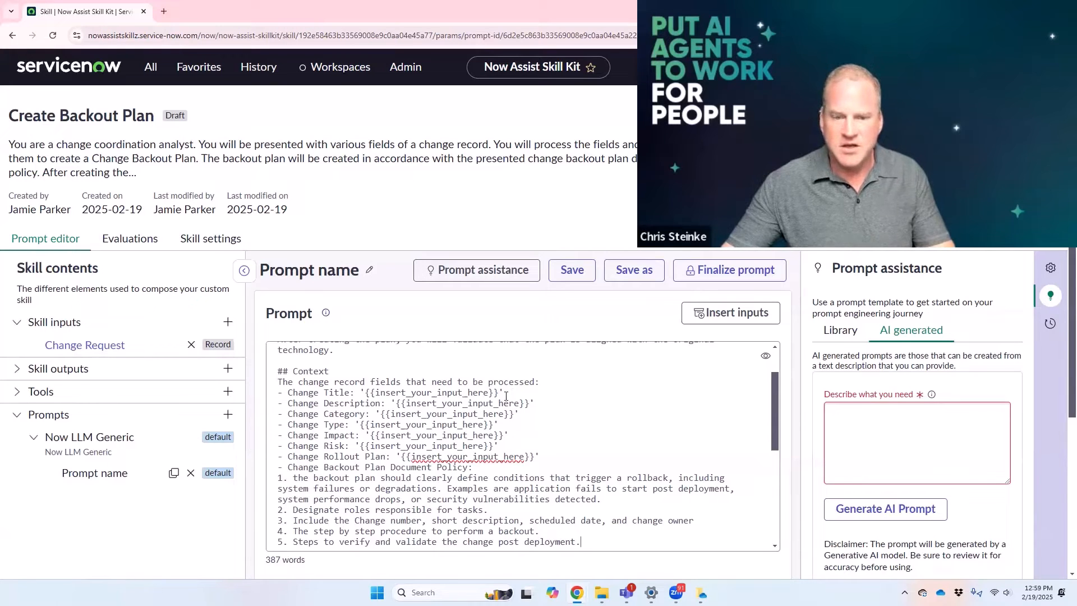
Step: Add a "- Change Number:" line above Change Title in the prompt's list of change record fields
key("shift+Right")
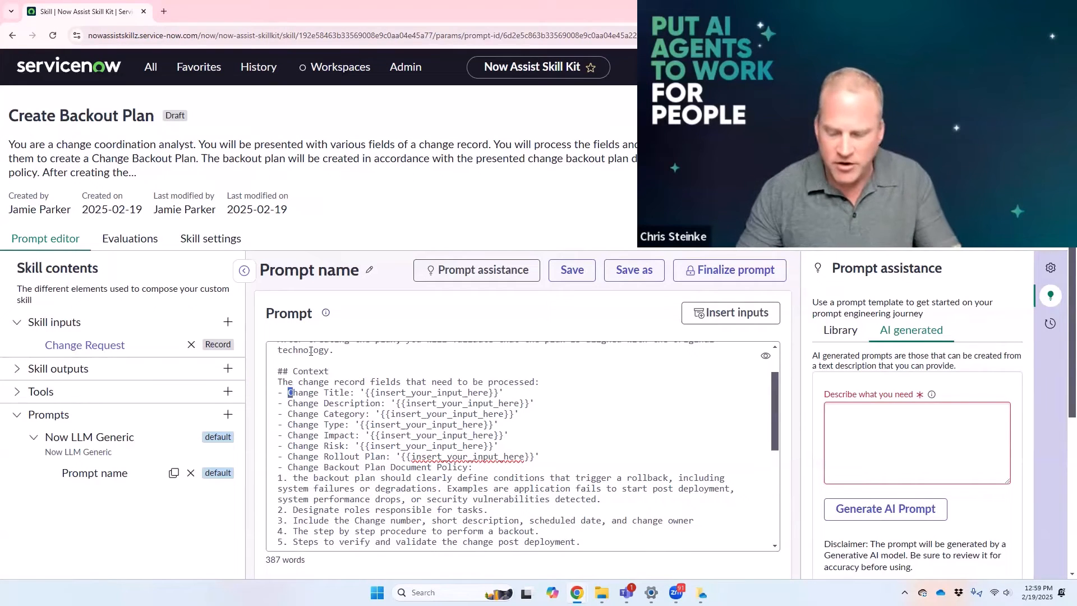
key("Left")
key("Return")
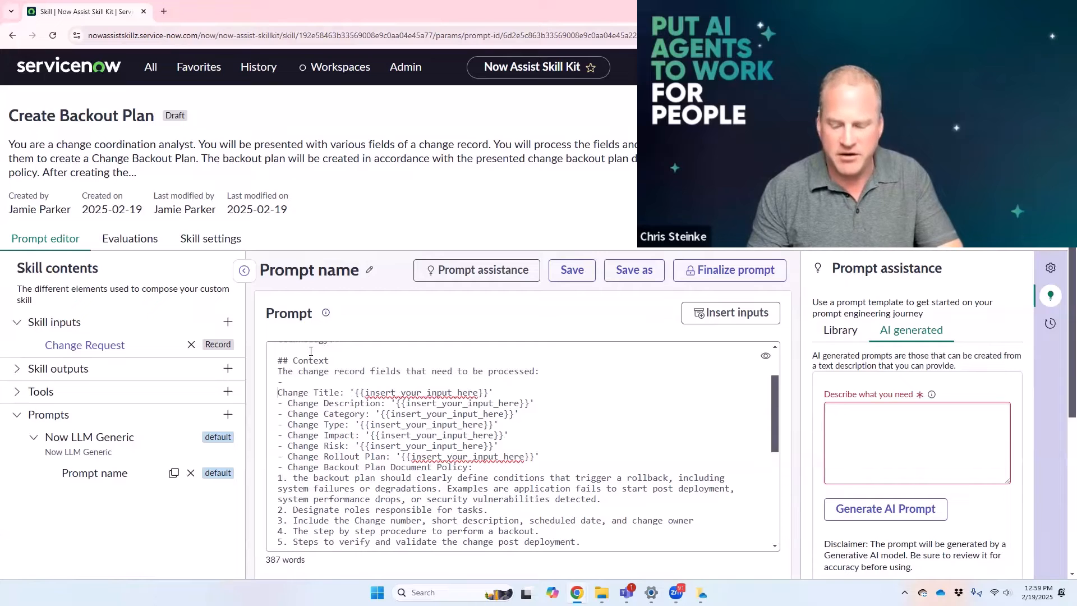
type("-")
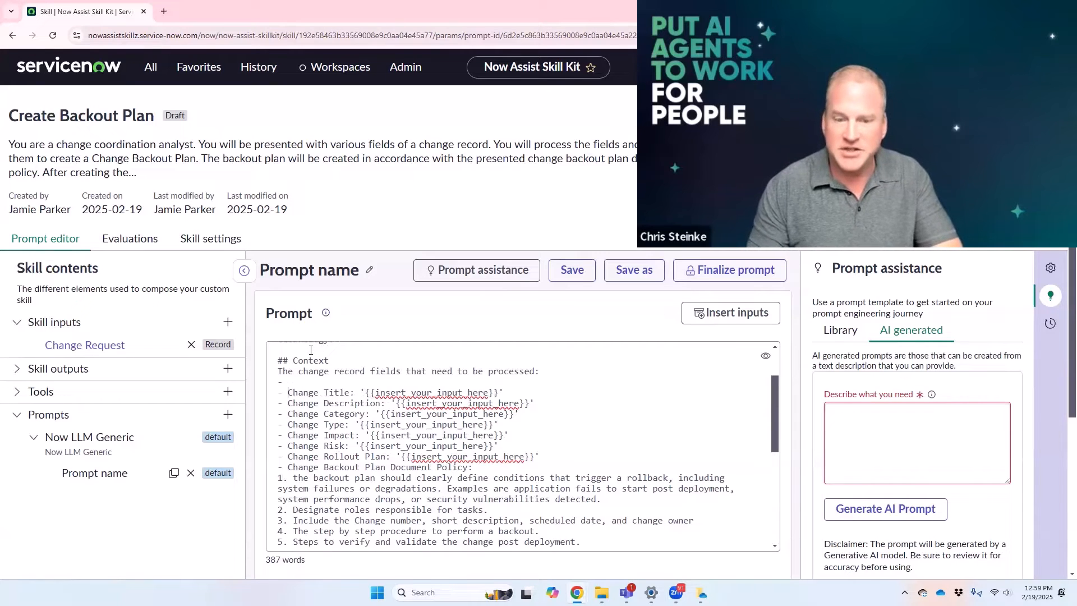
key("Up")
type("Change Nu")
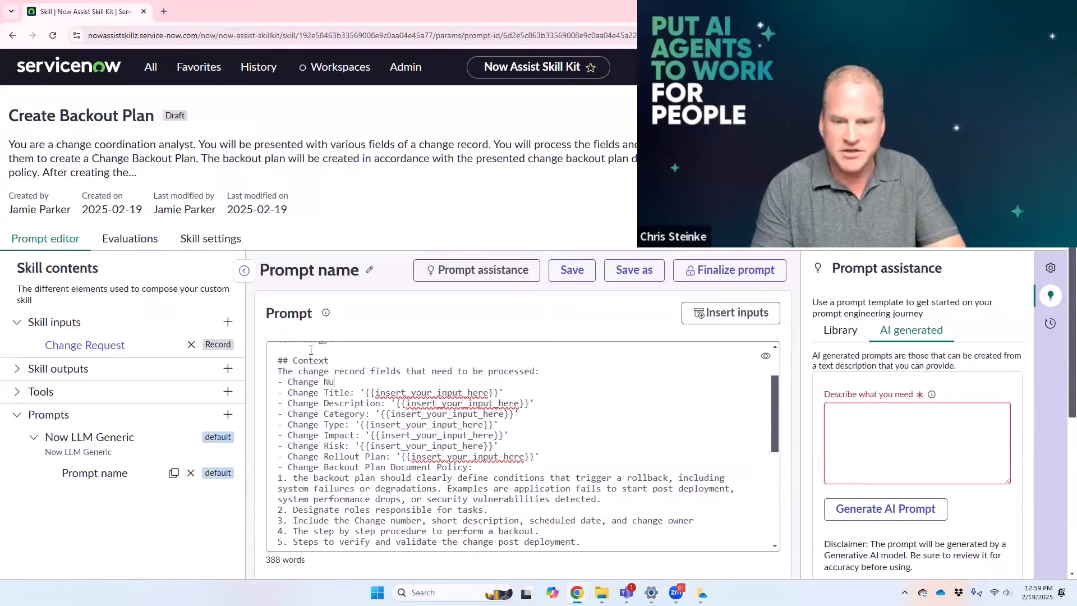
type("mber:")
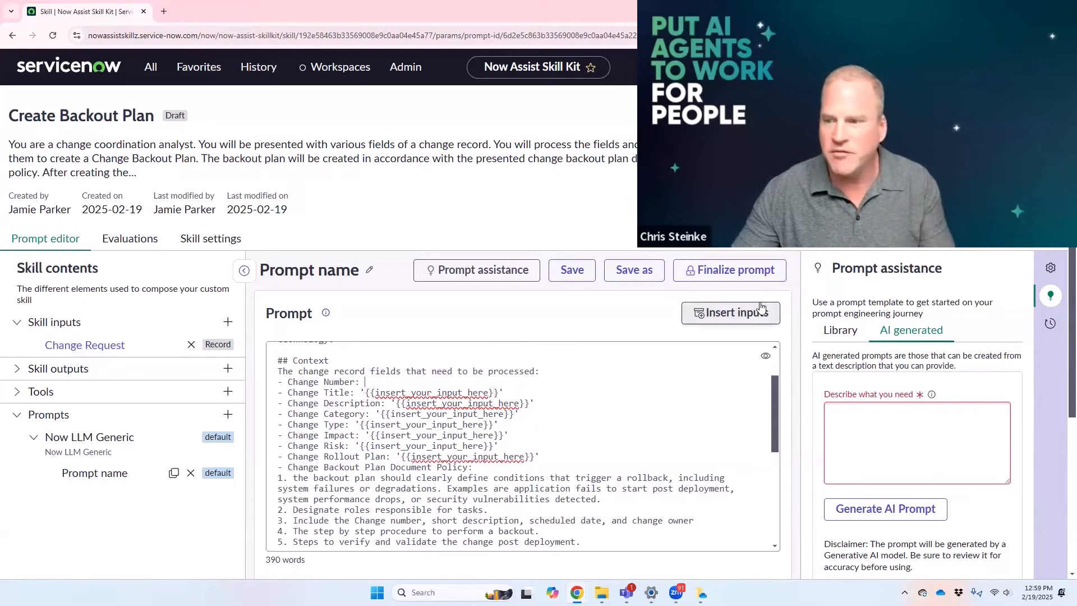
Step: Insert the Change Request's Number field as the skill input on the Change Number line
left_click(741, 318)
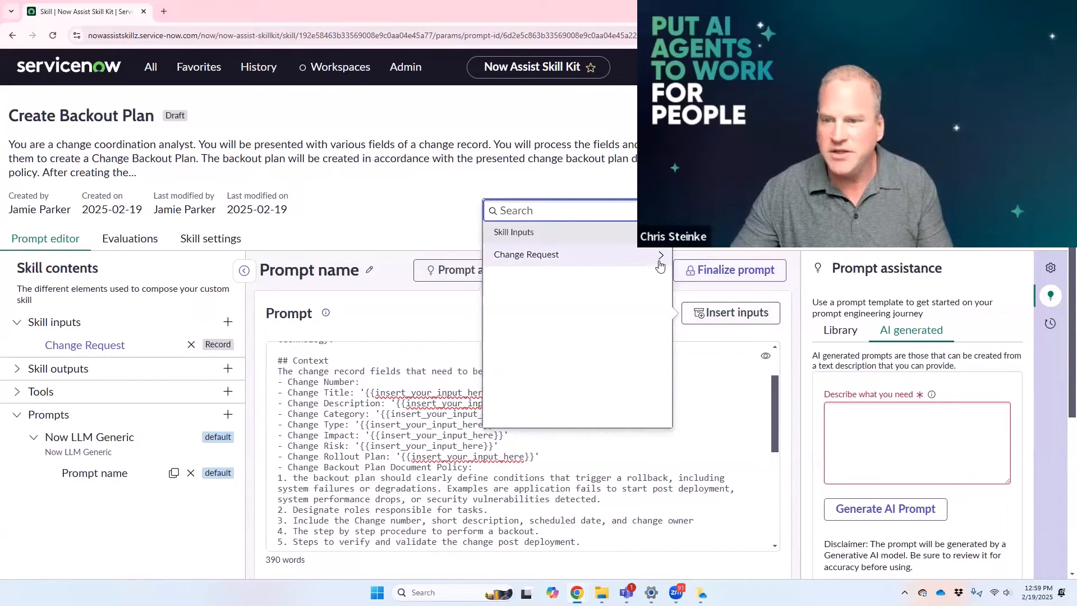
left_click(662, 256)
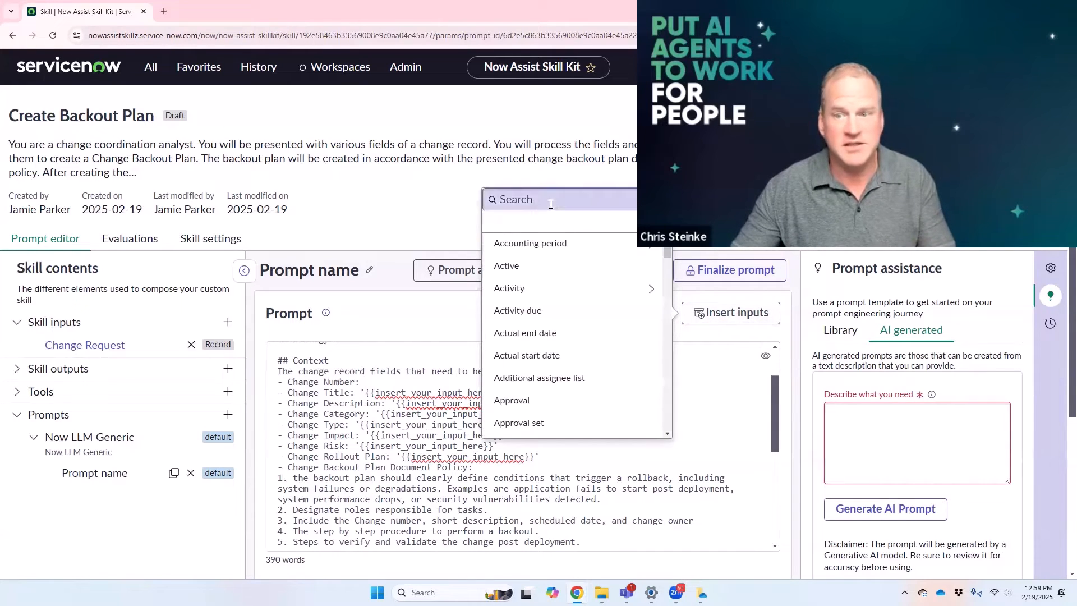
type("numb")
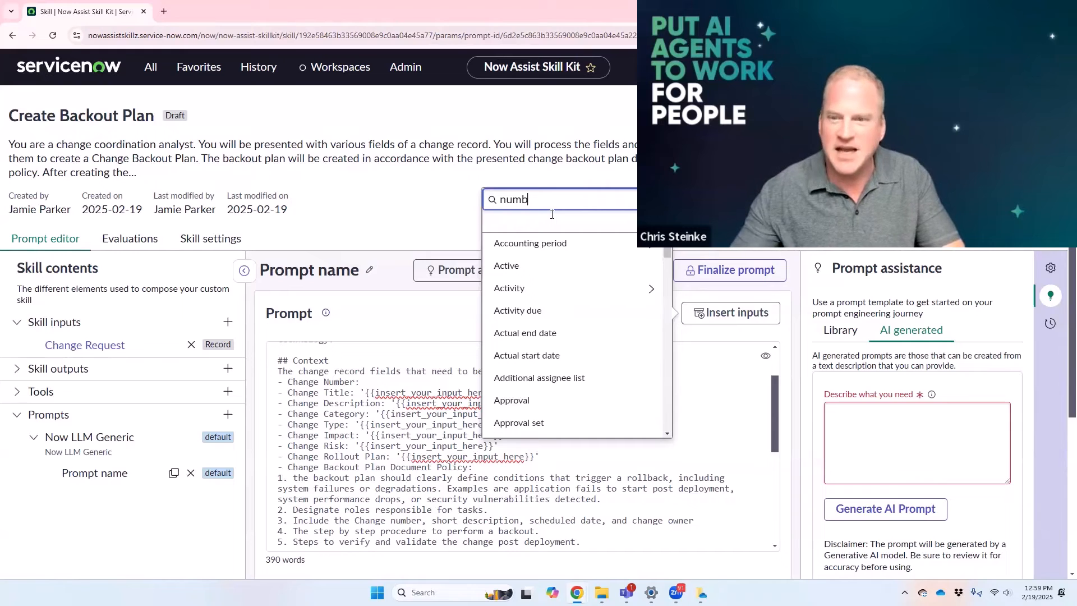
left_click(503, 267)
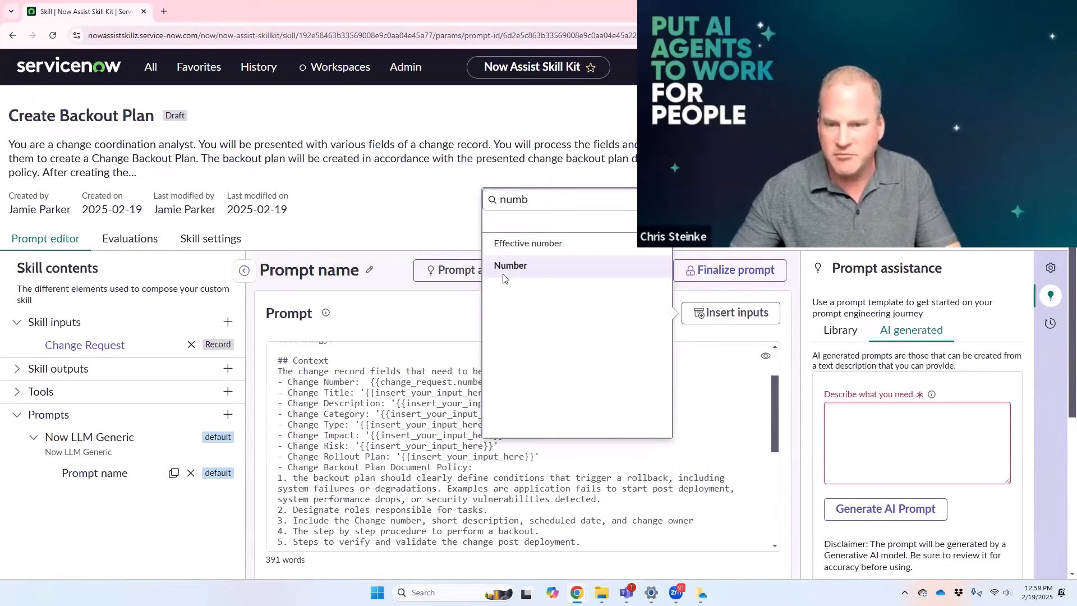
left_click(706, 437)
left_click_drag(503, 382, 278, 383)
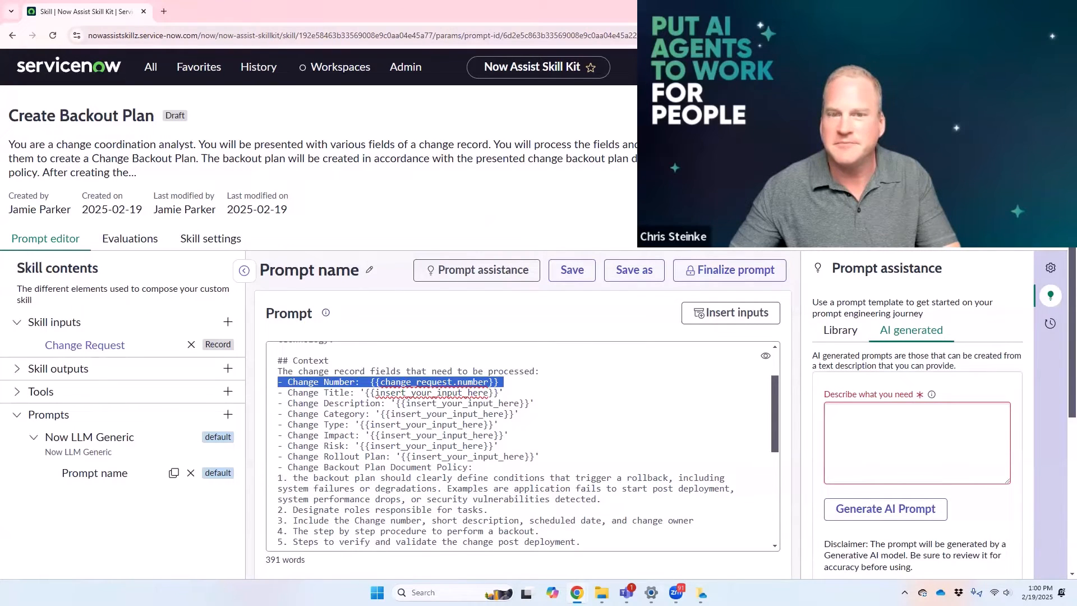
left_click(1038, 11)
left_click(676, 592)
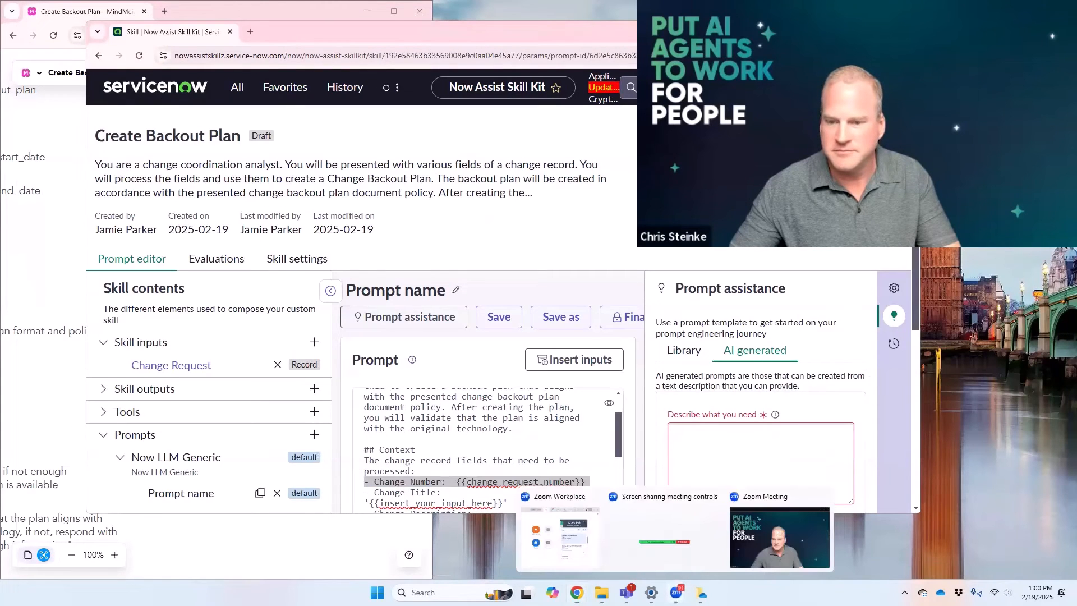
left_click(689, 514)
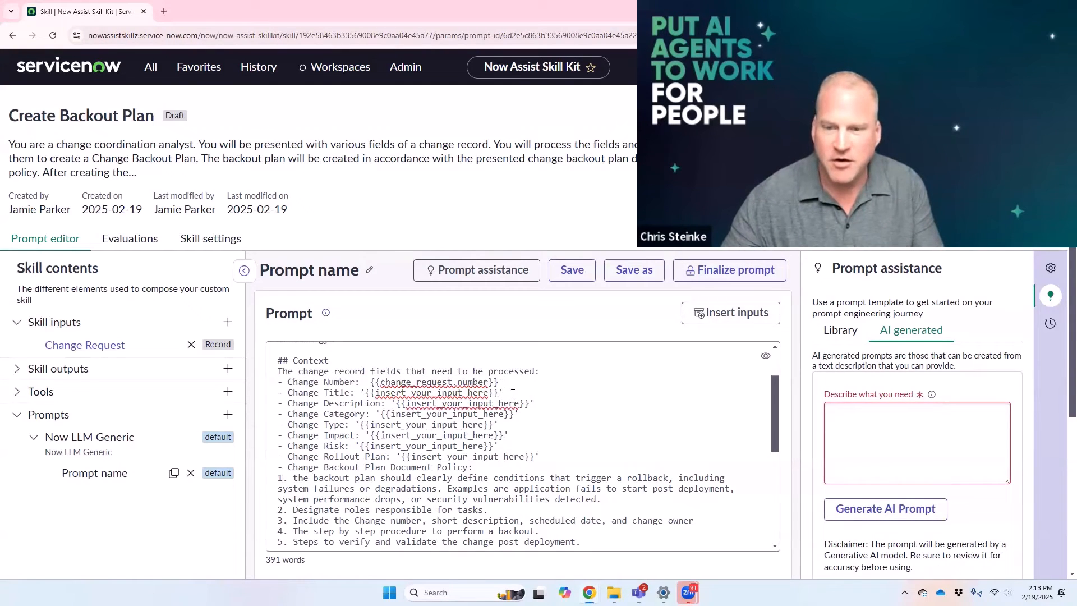
left_click_drag(502, 393, 361, 388)
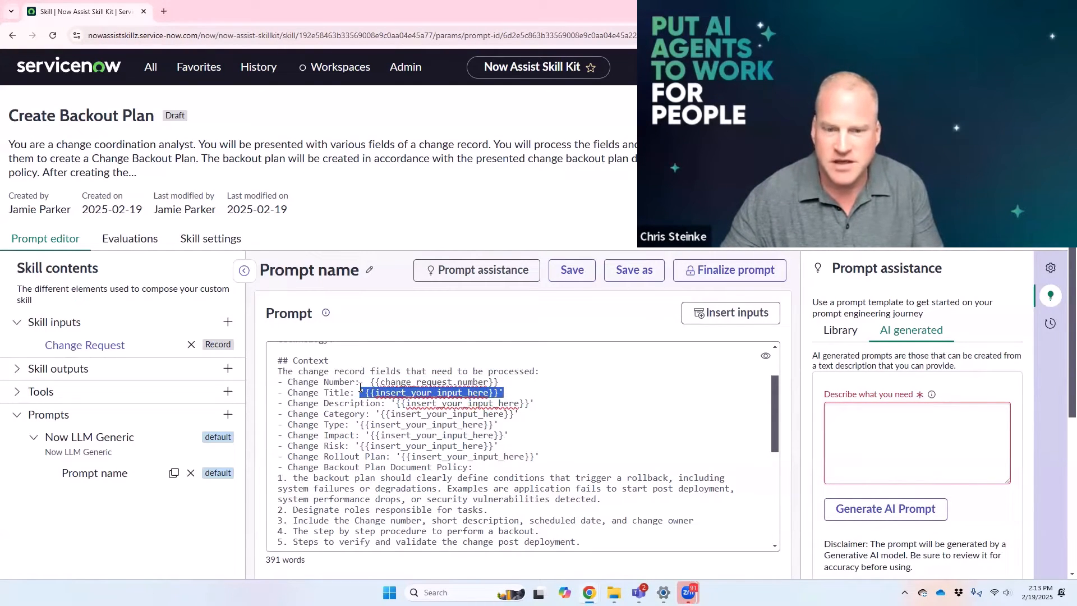
left_click(364, 394)
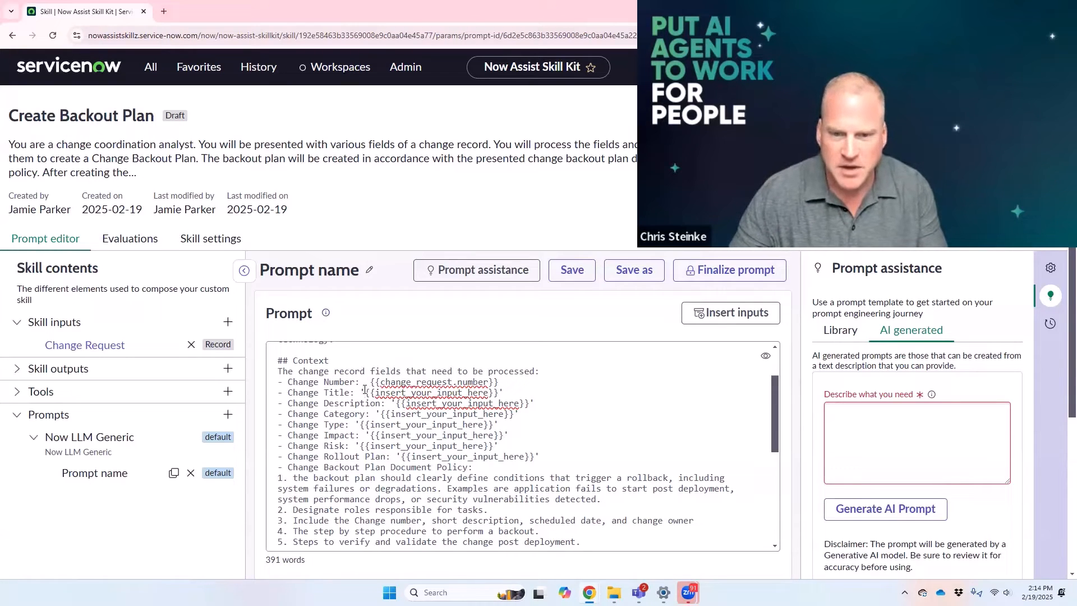
type("'")
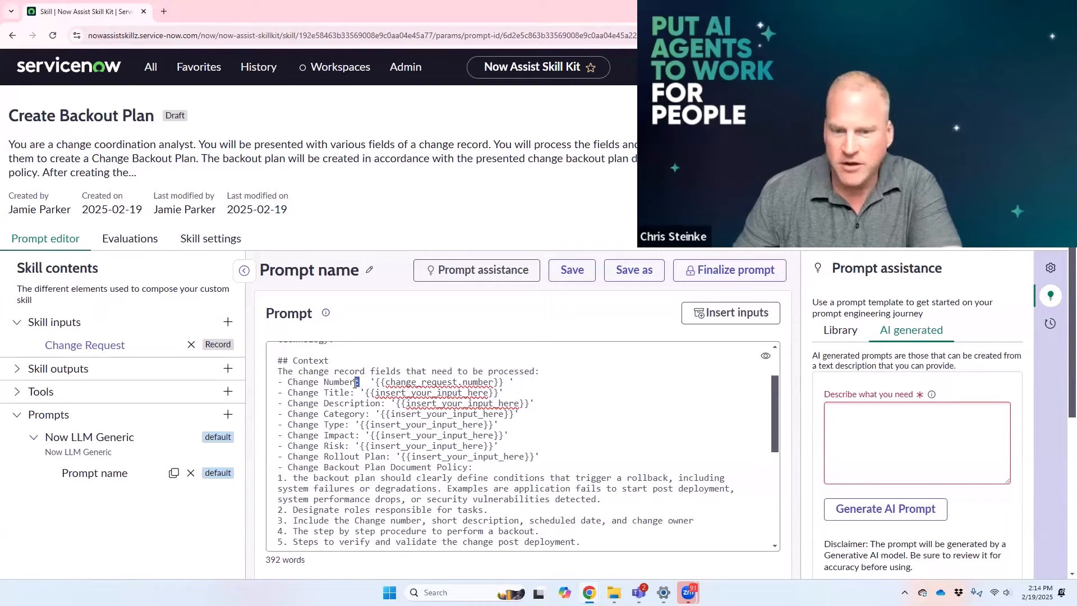
left_click(366, 383)
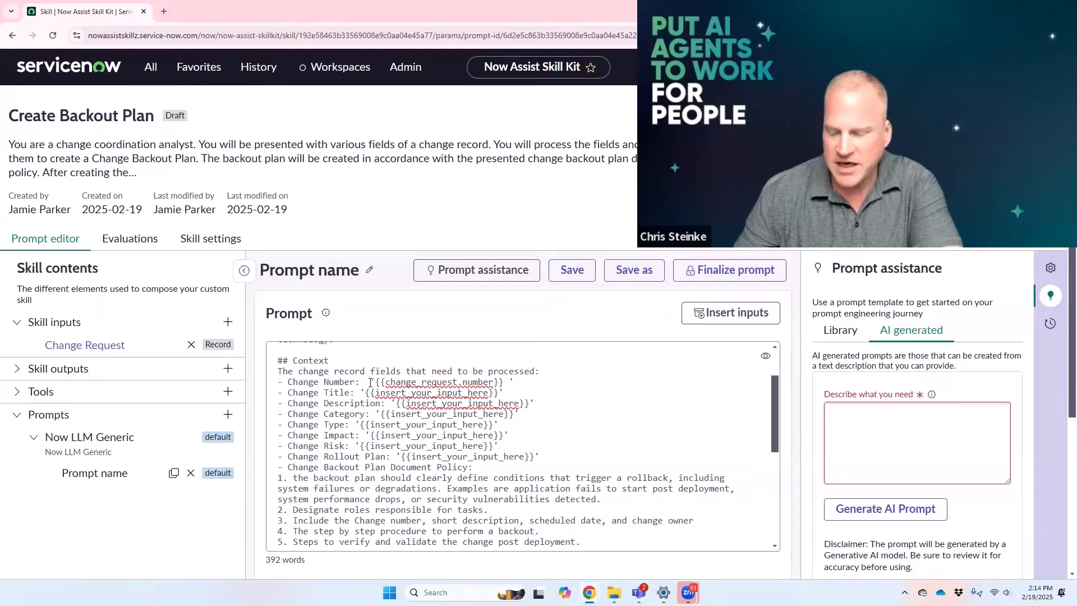
key("Delete")
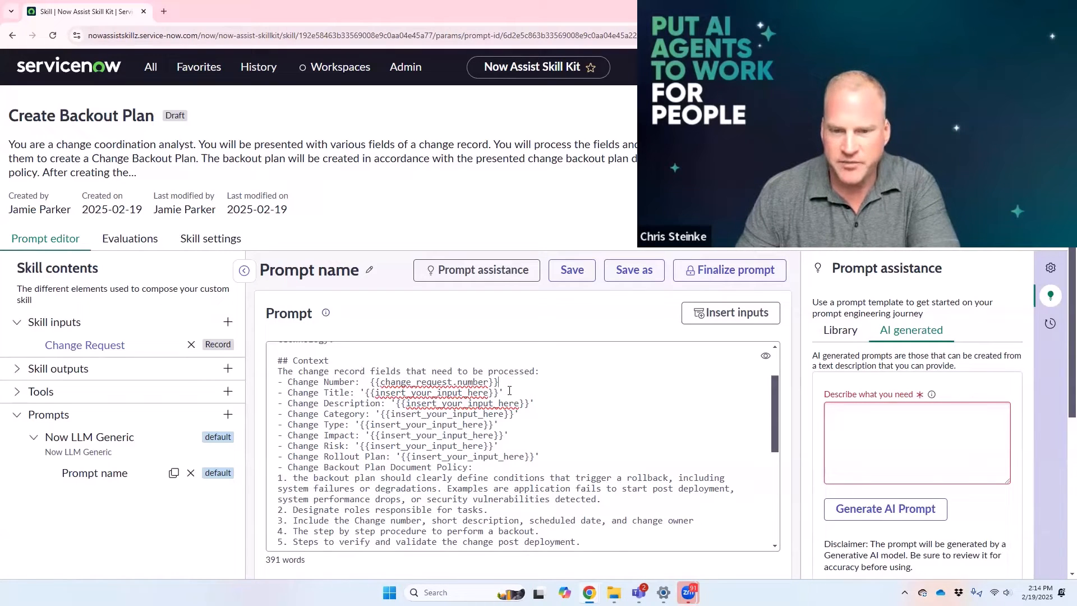
Step: Replace the Change Title placeholder with the Change Request's Short description input
left_click_drag(509, 390, 359, 393)
left_click(730, 312)
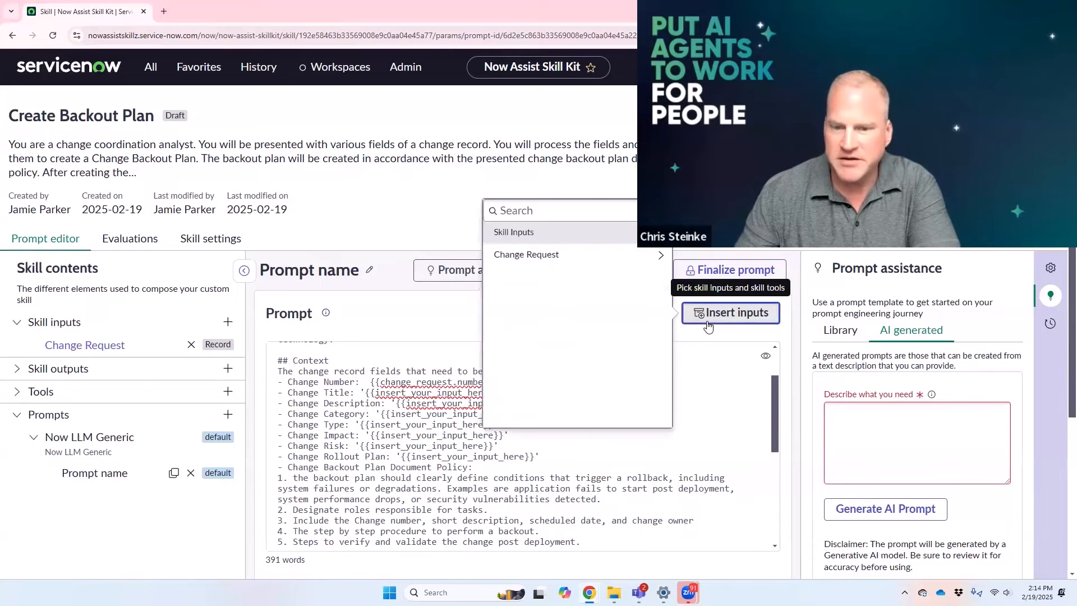
left_click(661, 255)
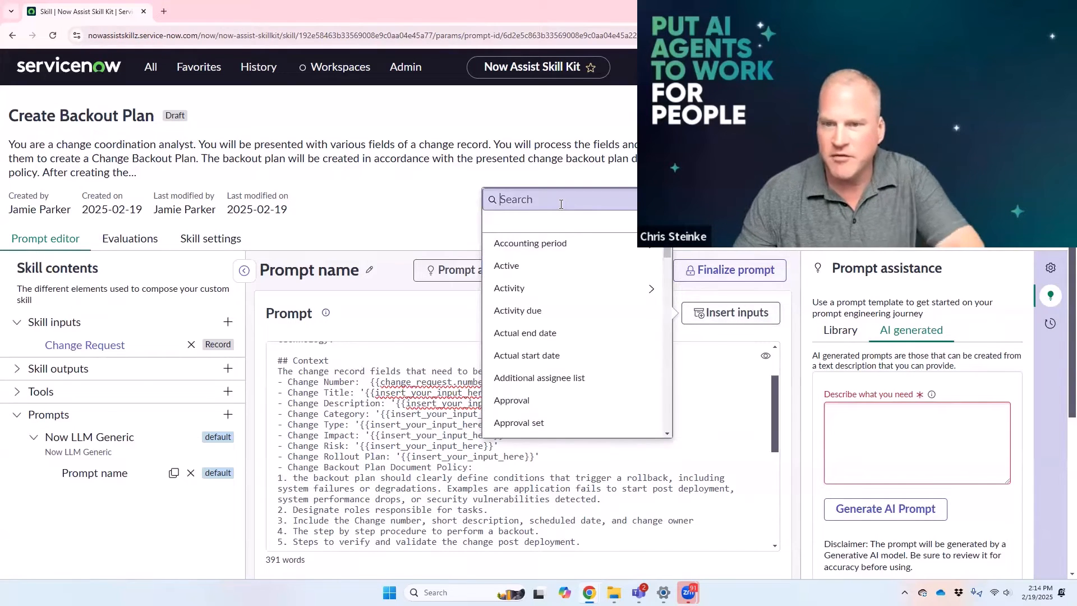
left_click(563, 201)
type("short desc")
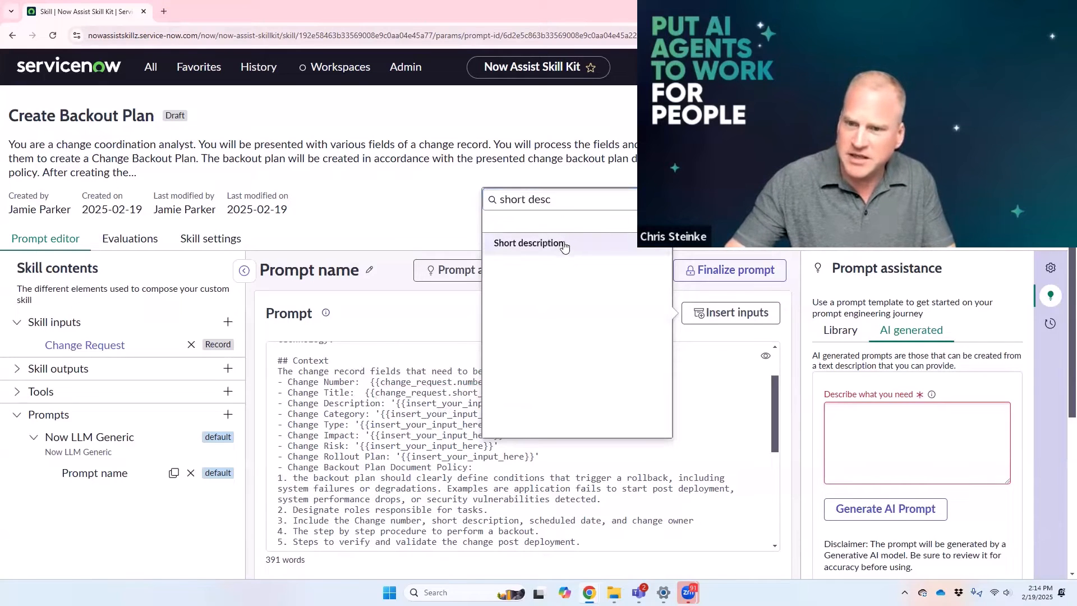
left_click(557, 245)
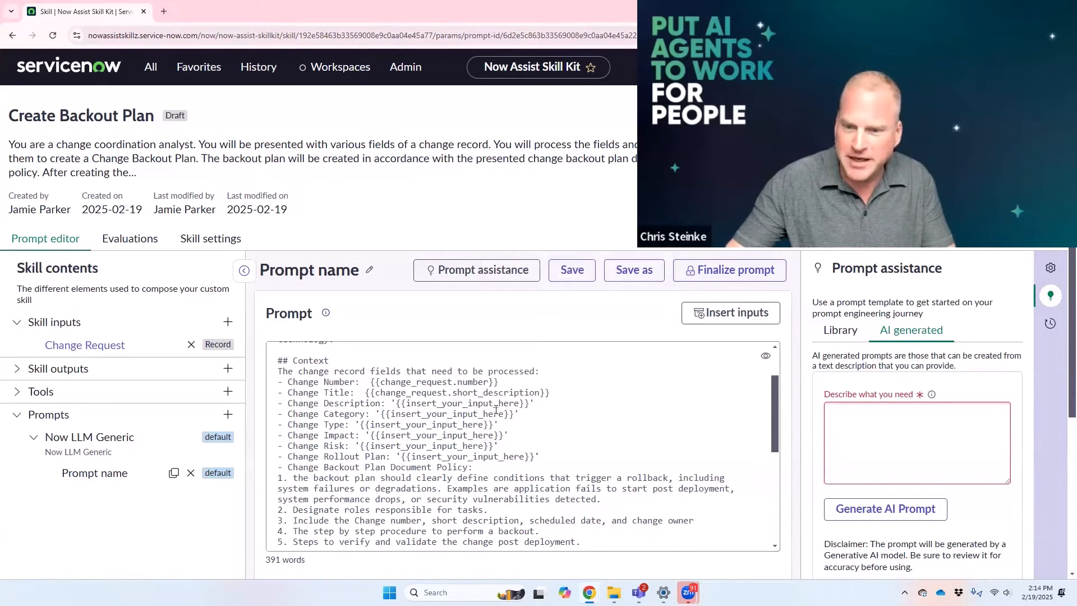
Step: Replace the Change Description placeholder with the Change Request's Description input
left_click_drag(536, 404, 393, 404)
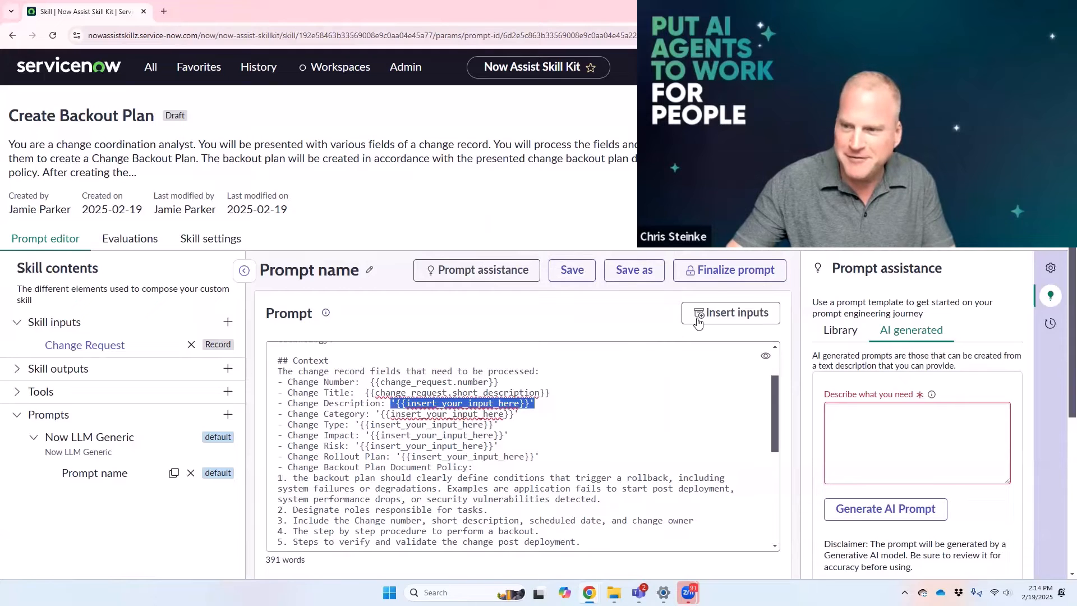
left_click(755, 313)
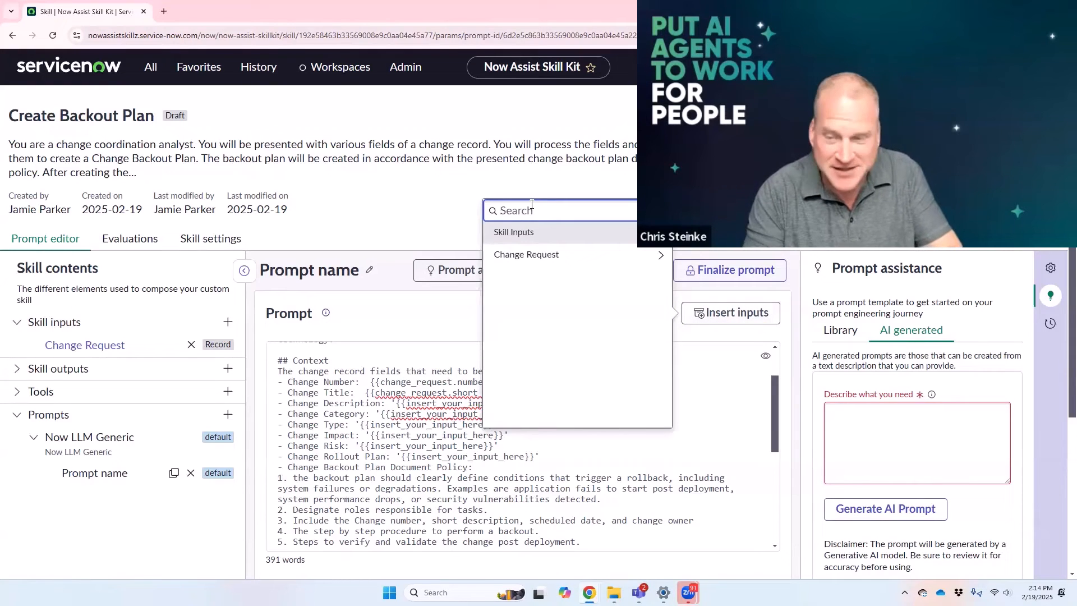
type("descript")
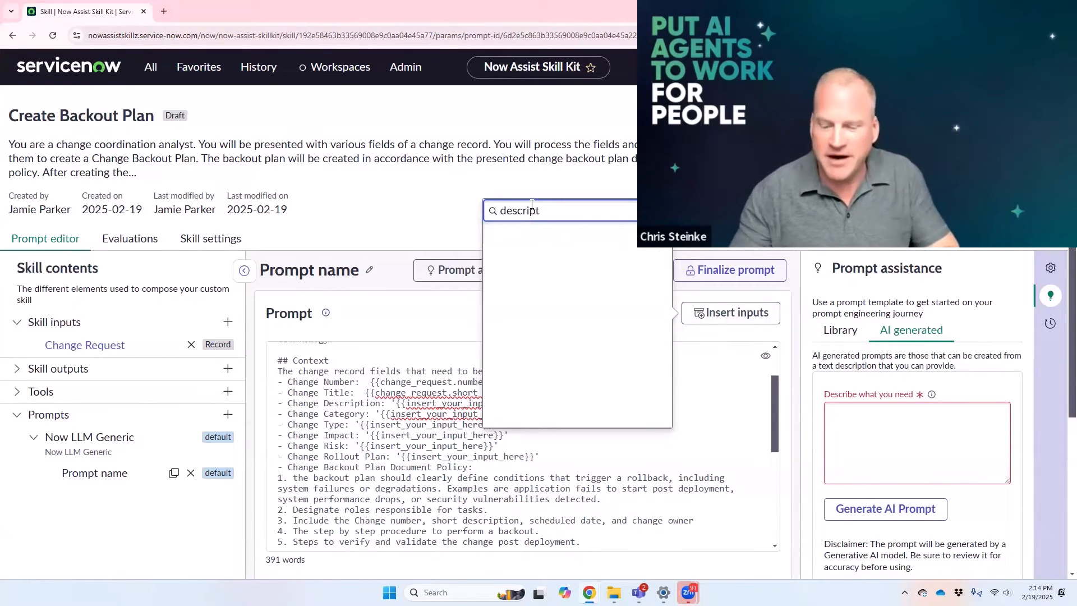
key("BackSpace")
key("BackSpace")
key("BackSpace")
key("BackSpace")
key("BackSpace")
key("BackSpace")
key("BackSpace")
key("BackSpace")
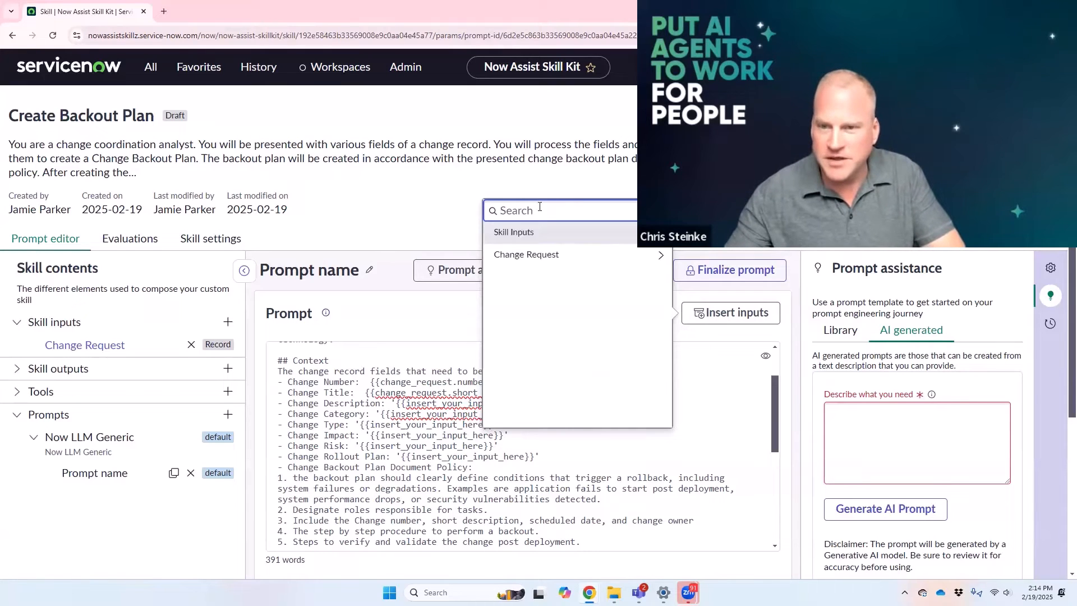
left_click(542, 257)
type("desc")
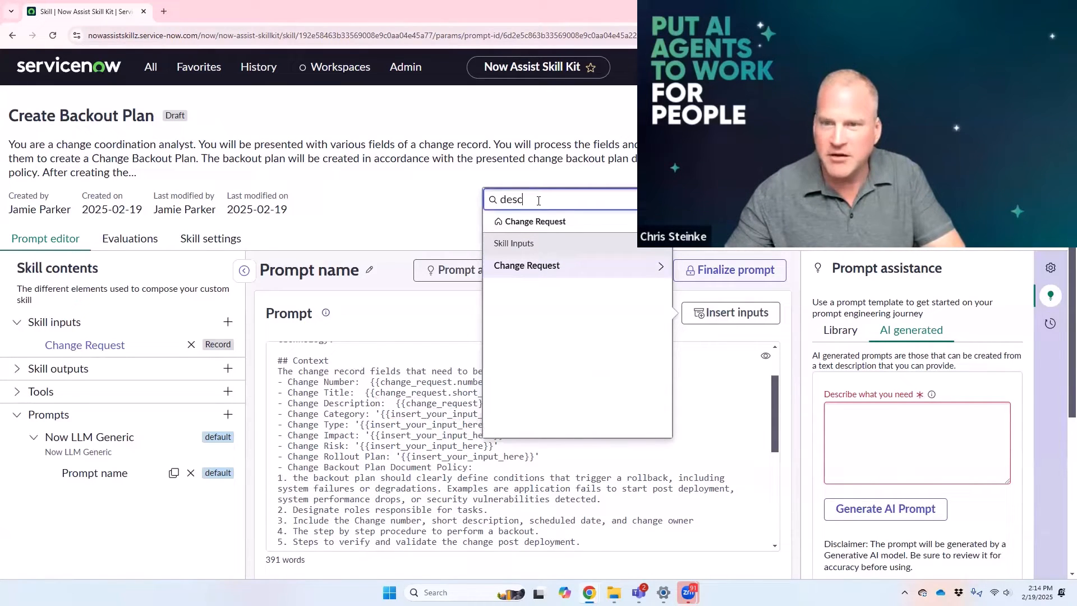
left_click(661, 266)
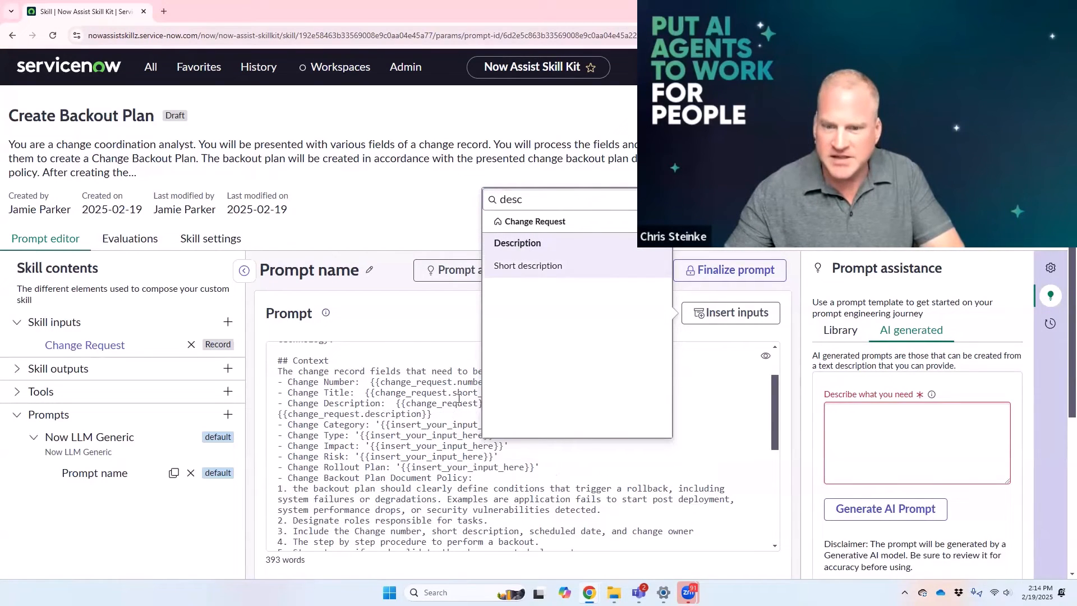
left_click(518, 247)
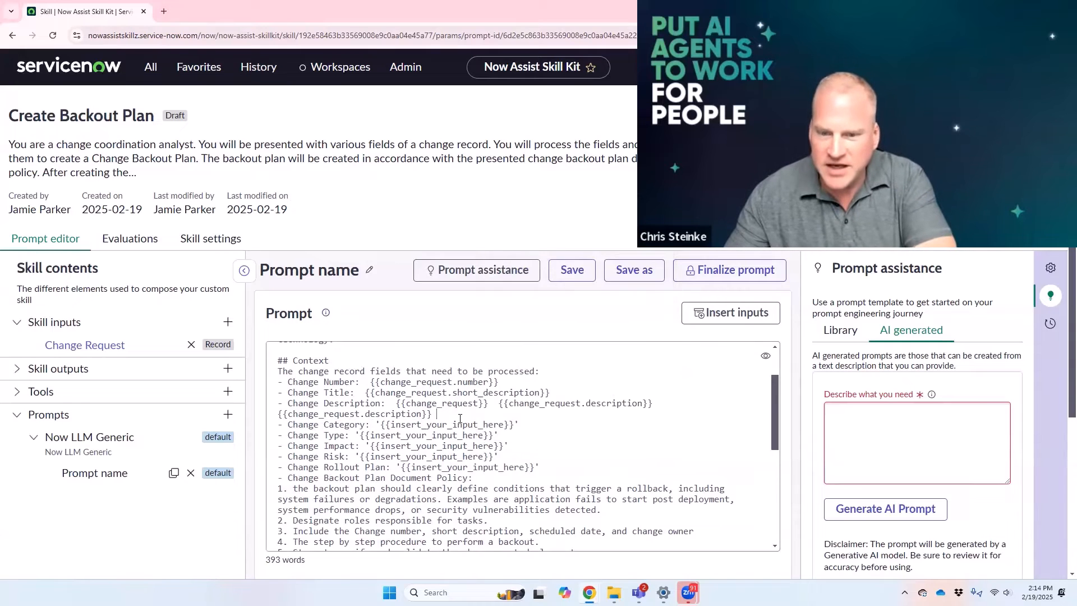
Step: Remove the extra change_request inputs from the Change Description line, keeping a single {{change_request.description}} input
left_click_drag(493, 404, 396, 404)
key("BackSpace")
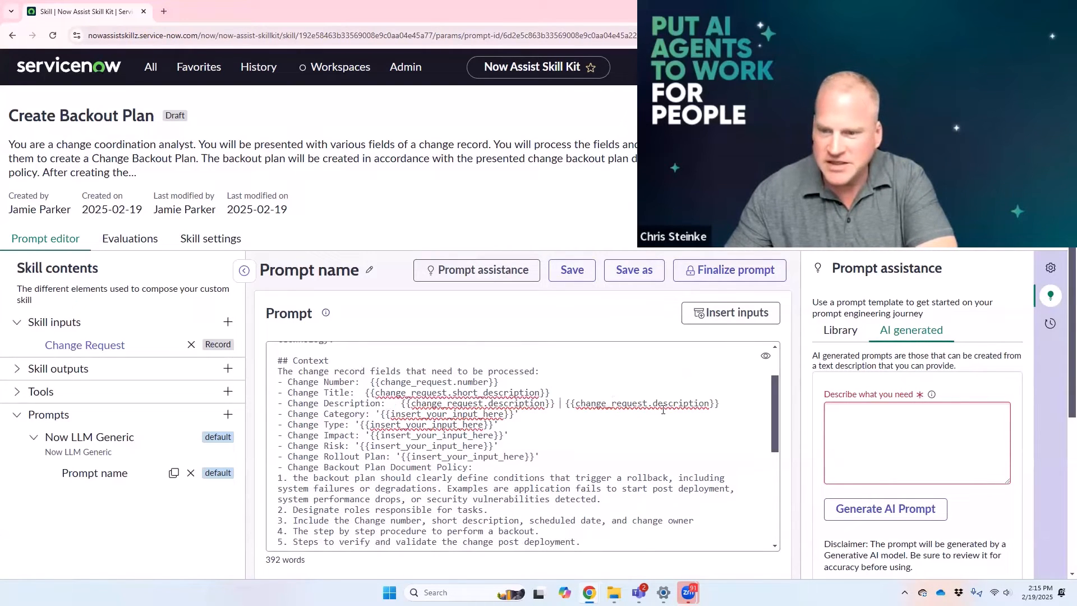
left_click_drag(561, 404, 725, 404)
key("BackSpace")
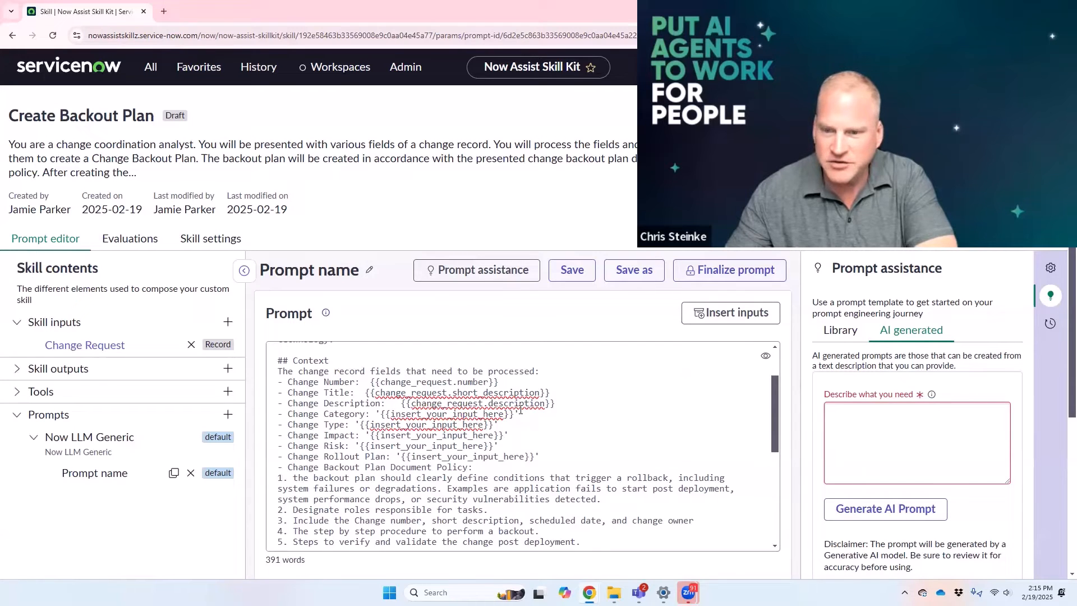
Step: Replace the Change Category placeholder with the Change Request's Category input
left_click_drag(519, 415, 378, 418)
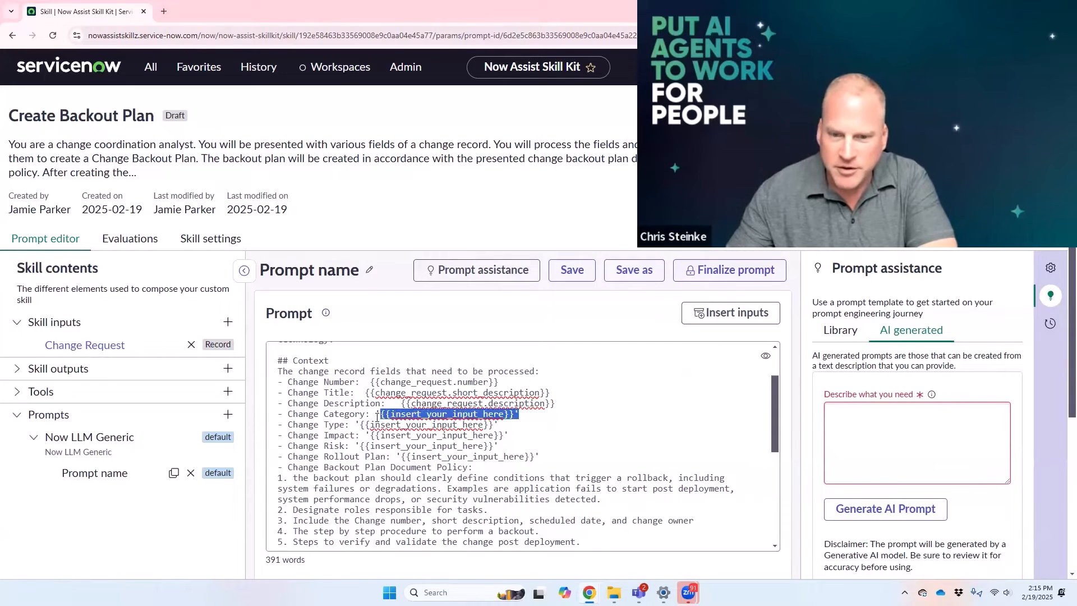
left_click(735, 313)
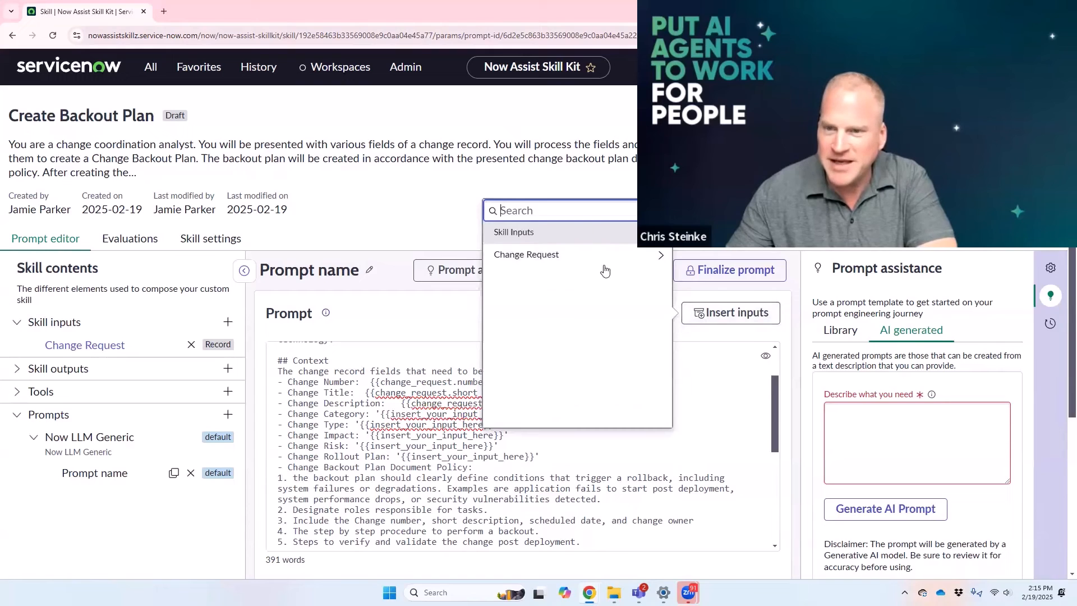
left_click(653, 262)
left_click(553, 202)
type("cate")
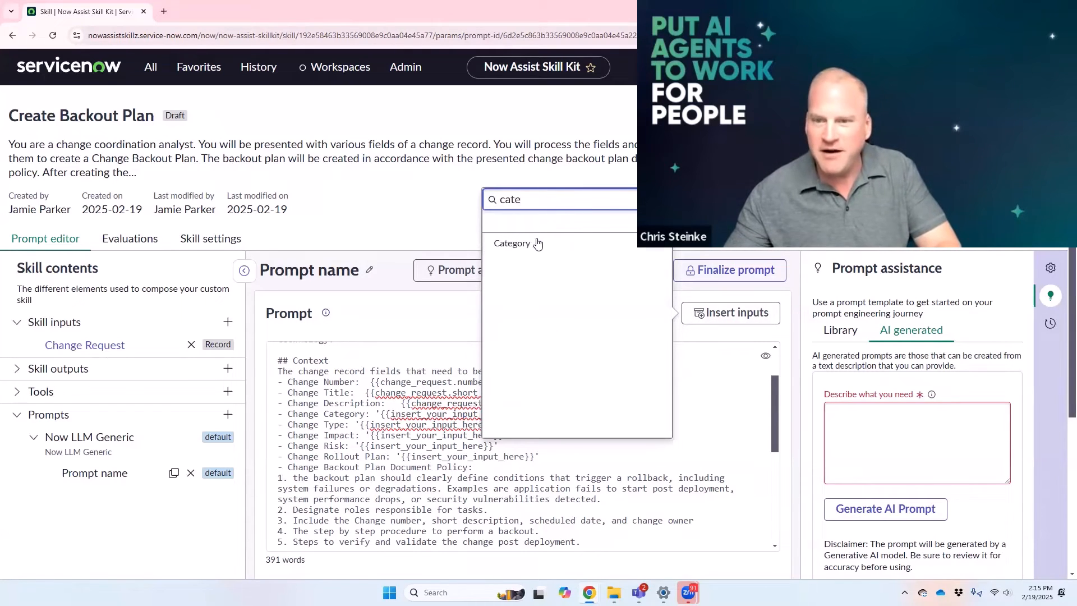
left_click(535, 243)
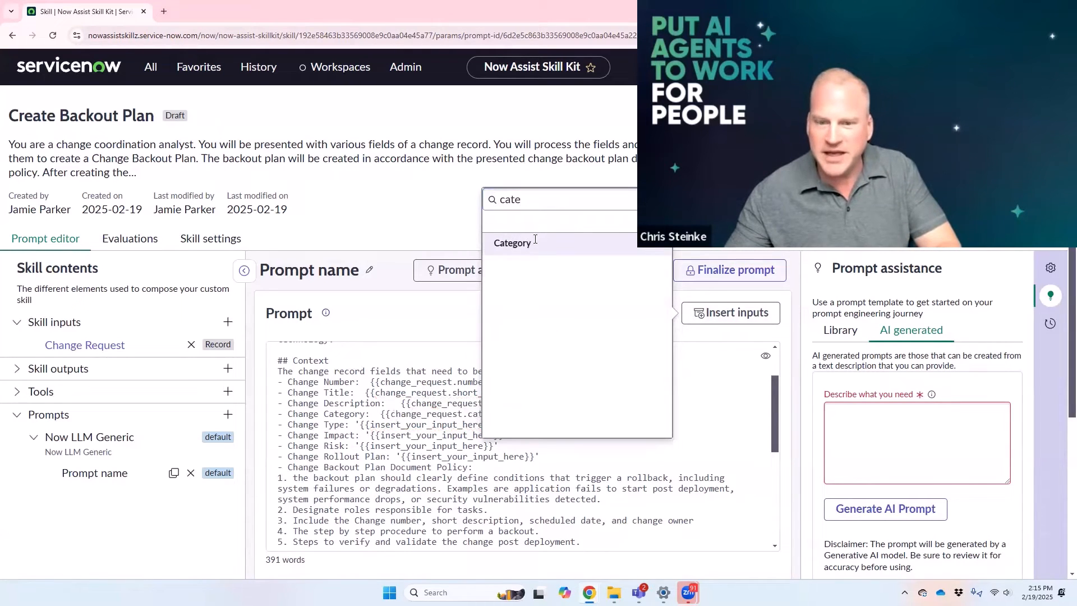
left_click(459, 407)
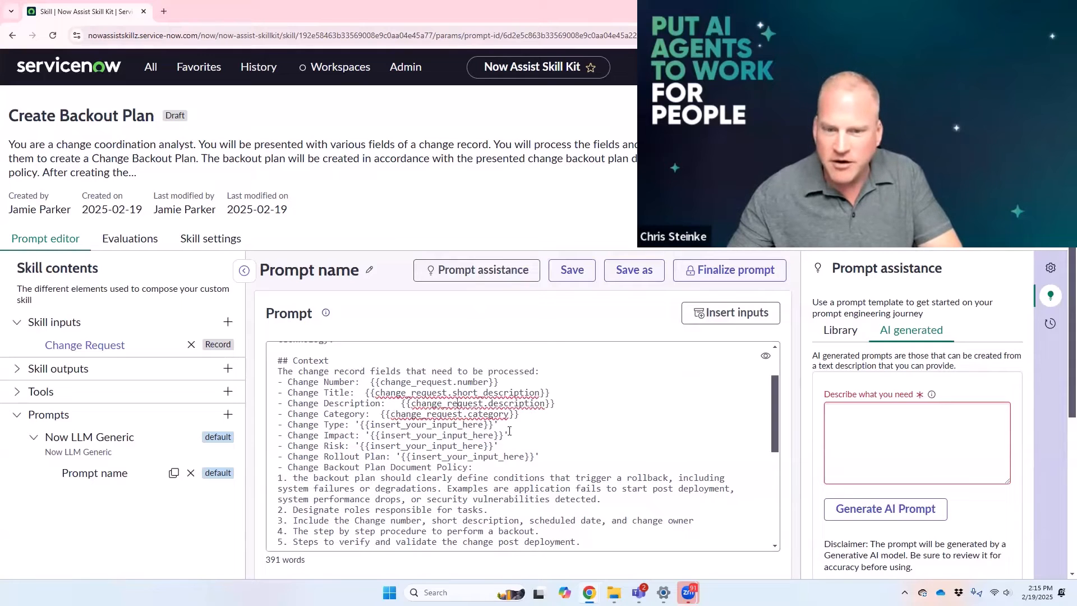
Step: Replace the Change Type placeholder with the Change Request's Type input
left_click_drag(406, 411, 357, 424)
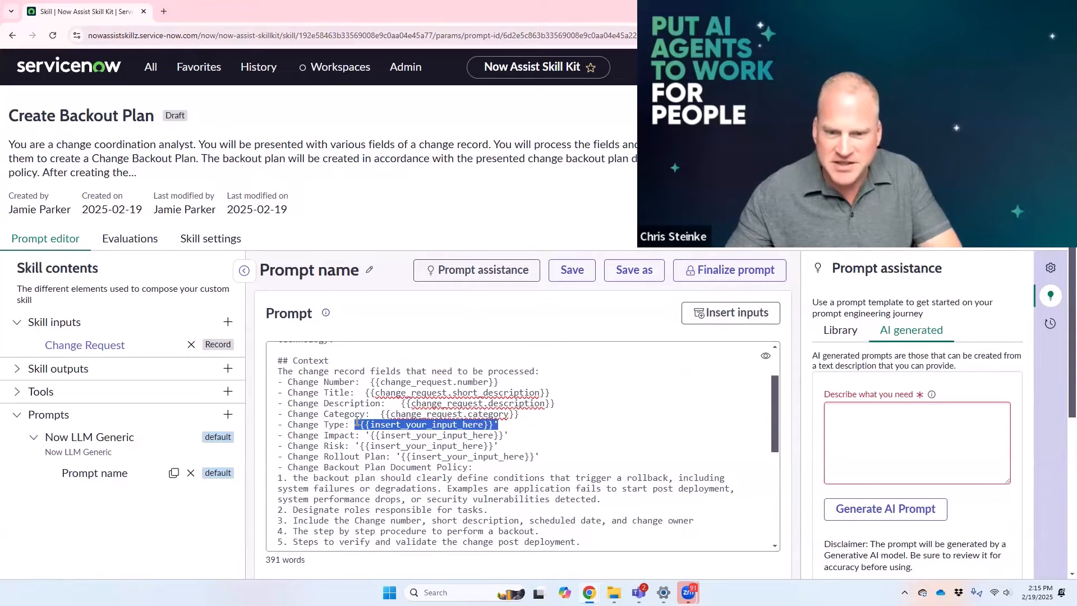
left_click(705, 319)
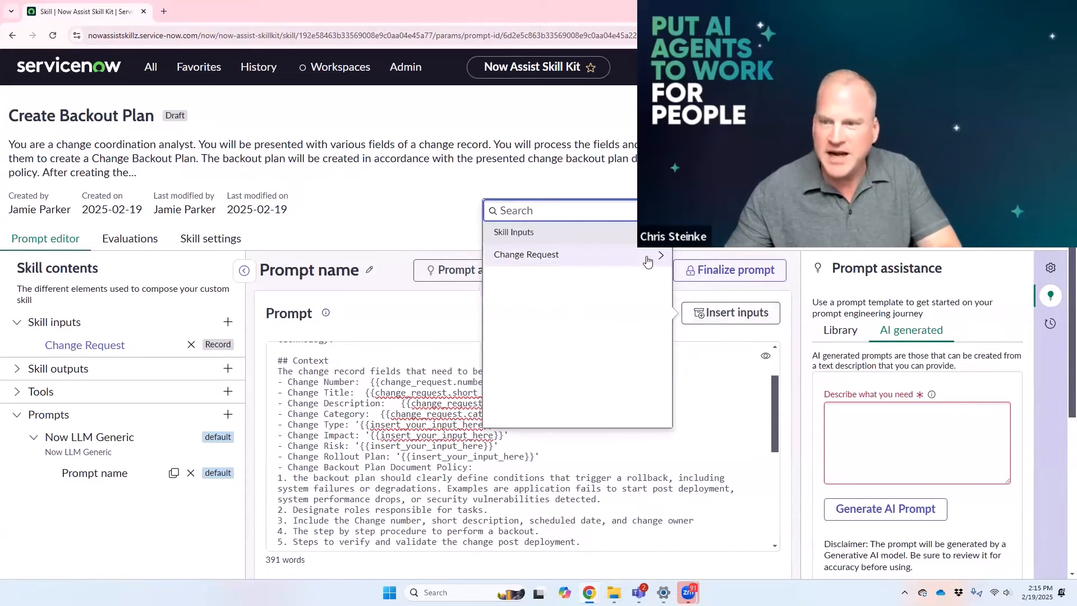
left_click(655, 258)
left_click(524, 200)
type("change t")
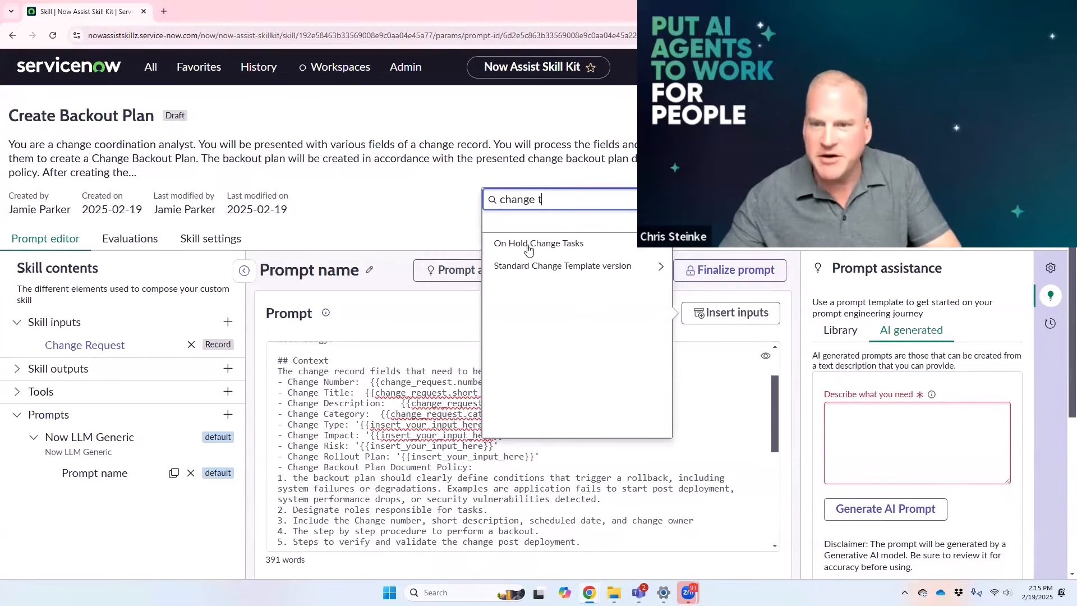
key("ctrl+a")
type("type")
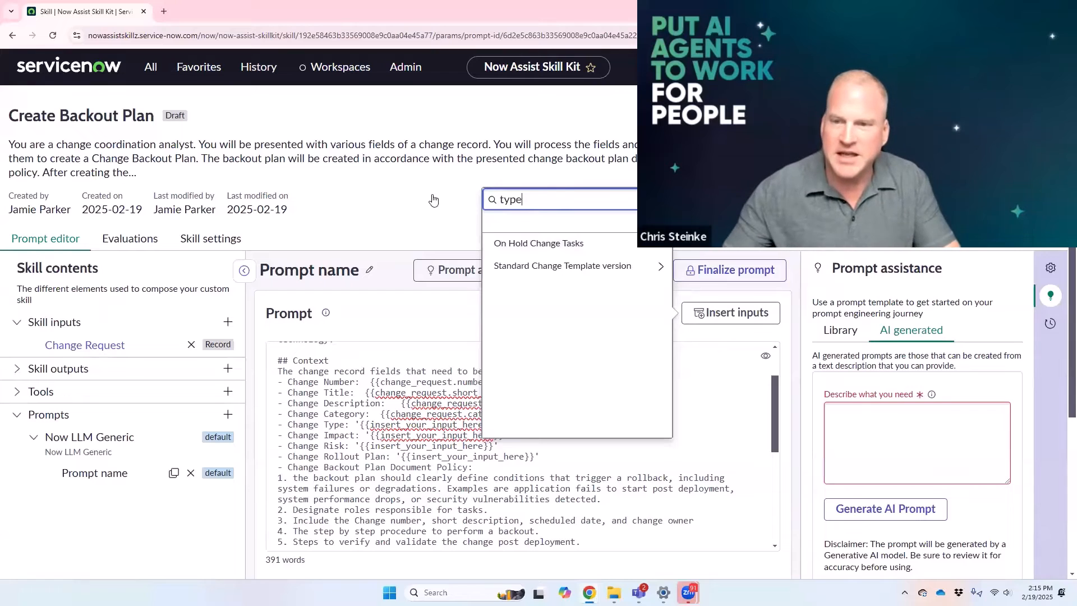
left_click(519, 295)
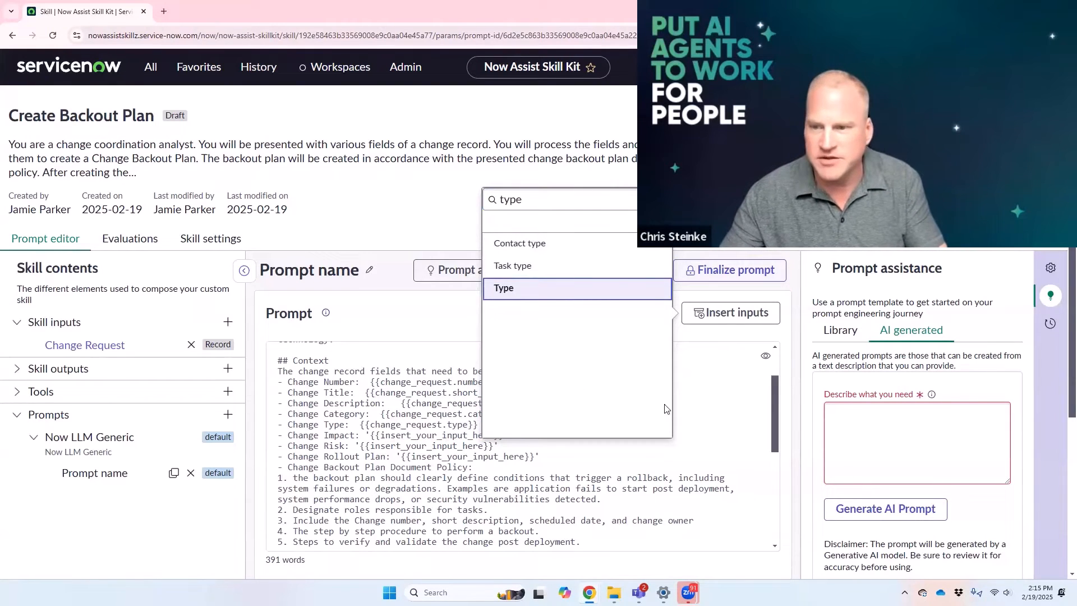
left_click(687, 400)
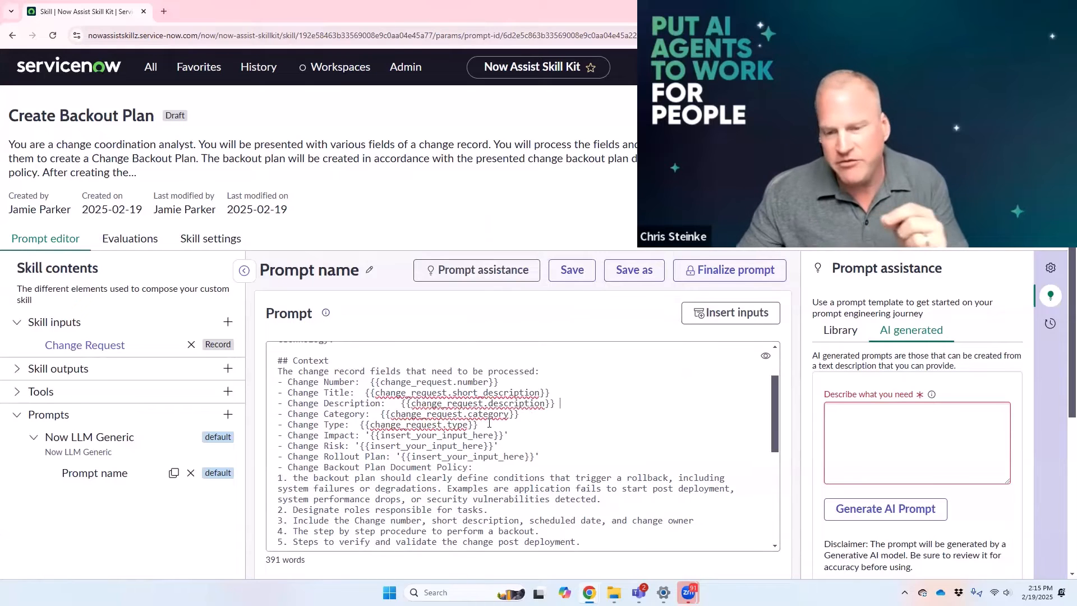
Step: Replace the Change Impact placeholder with the Change Request's Impact input
left_click_drag(524, 434, 365, 436)
left_click(731, 313)
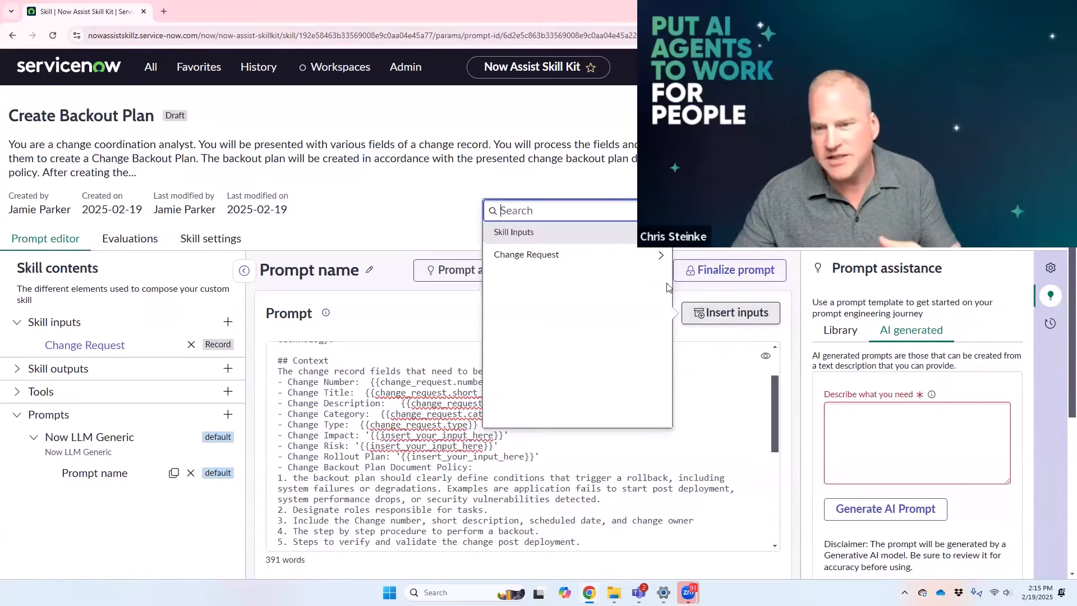
left_click(658, 257)
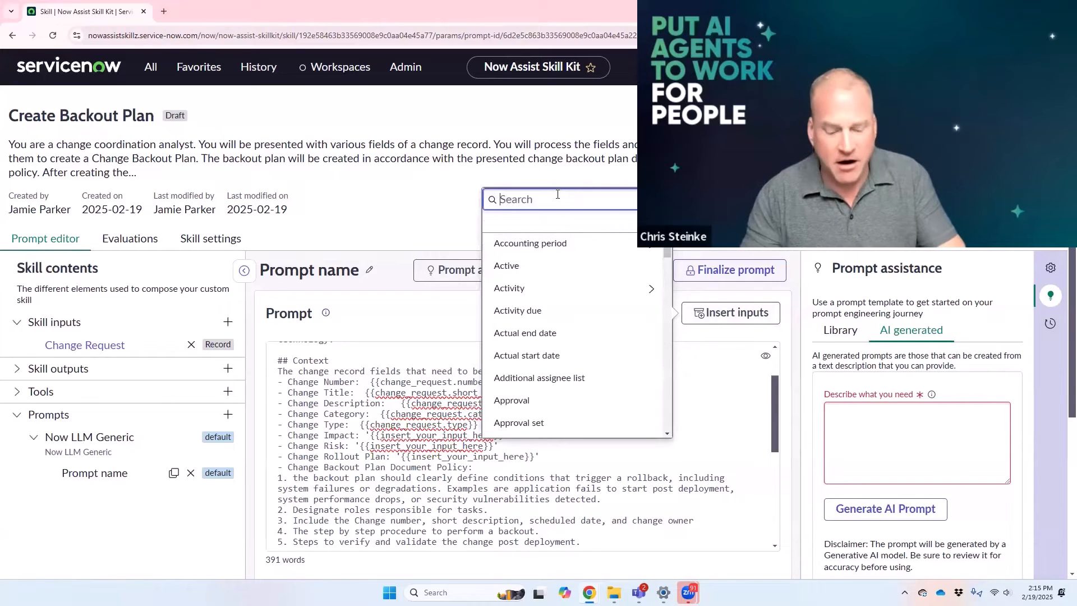
type("impacty")
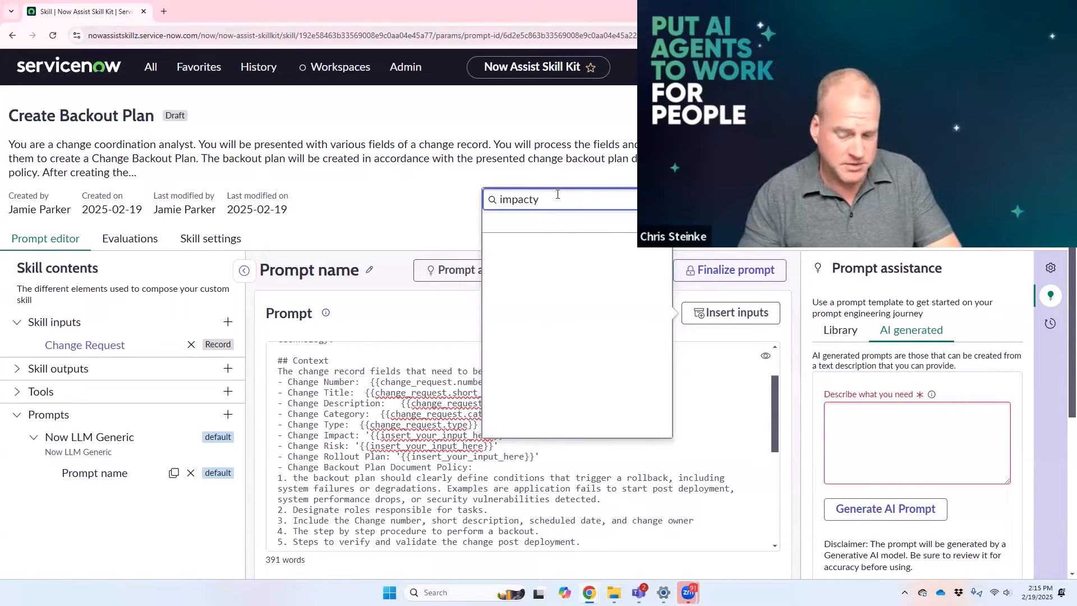
left_click(561, 243)
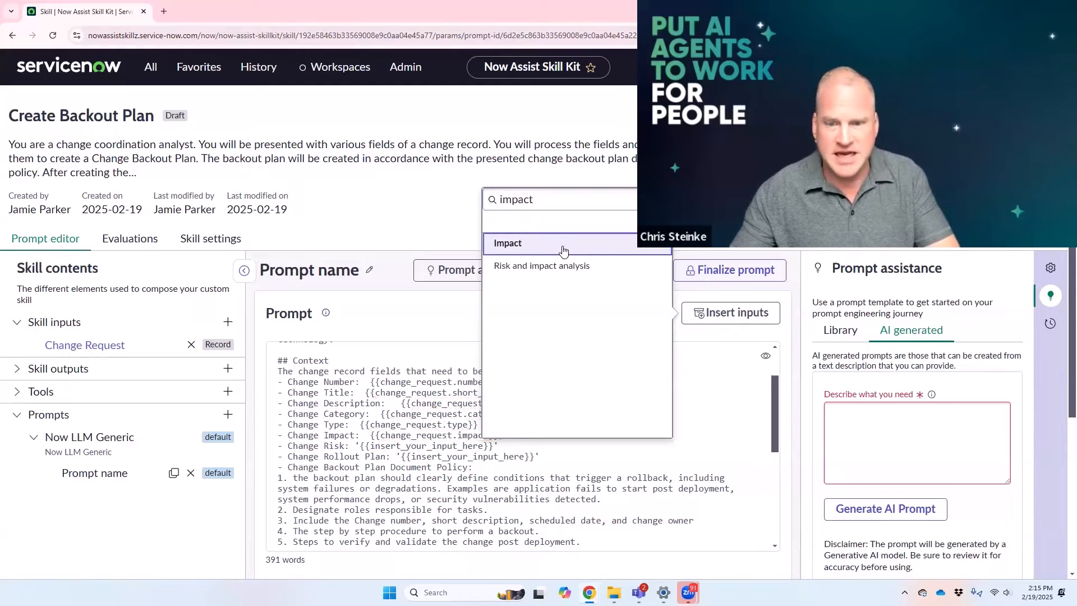
left_click(458, 425)
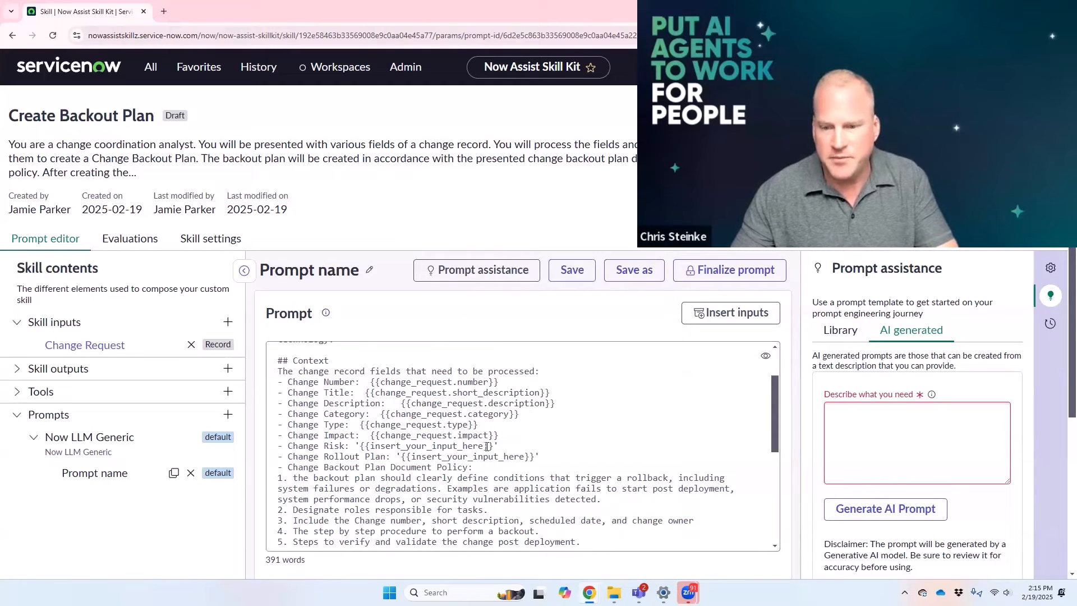
Step: Replace the Change Risk placeholder with the Change Request's Risk input
left_click_drag(497, 447, 360, 448)
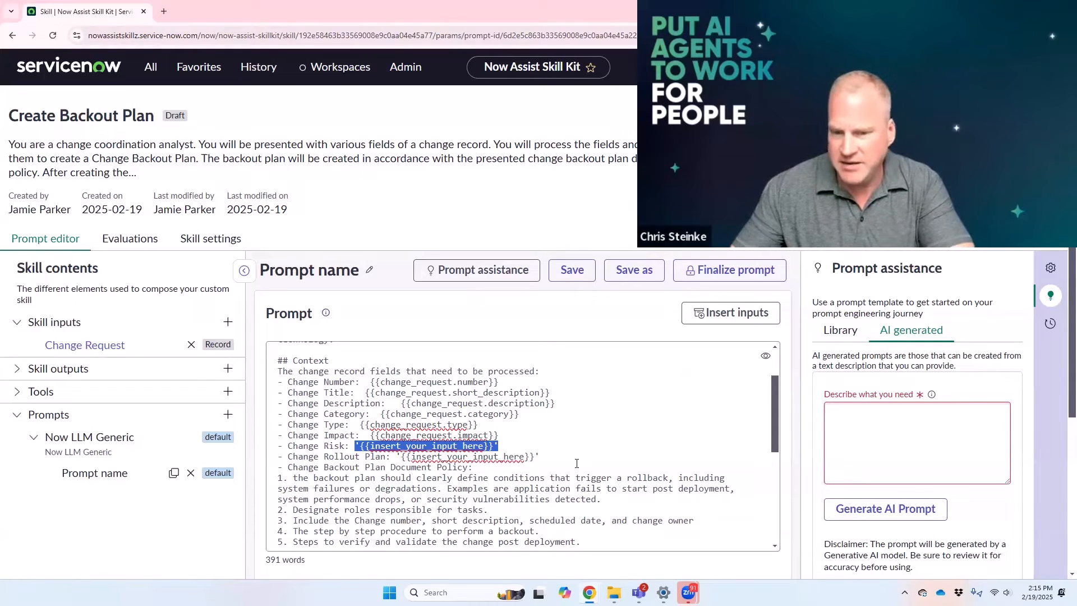
left_click(724, 313)
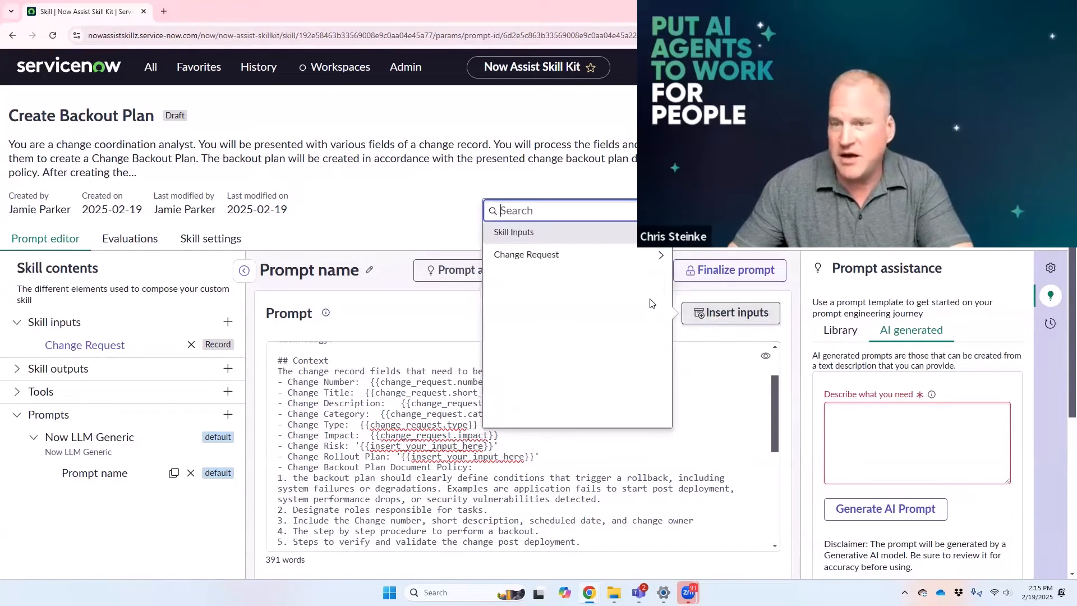
left_click(522, 196)
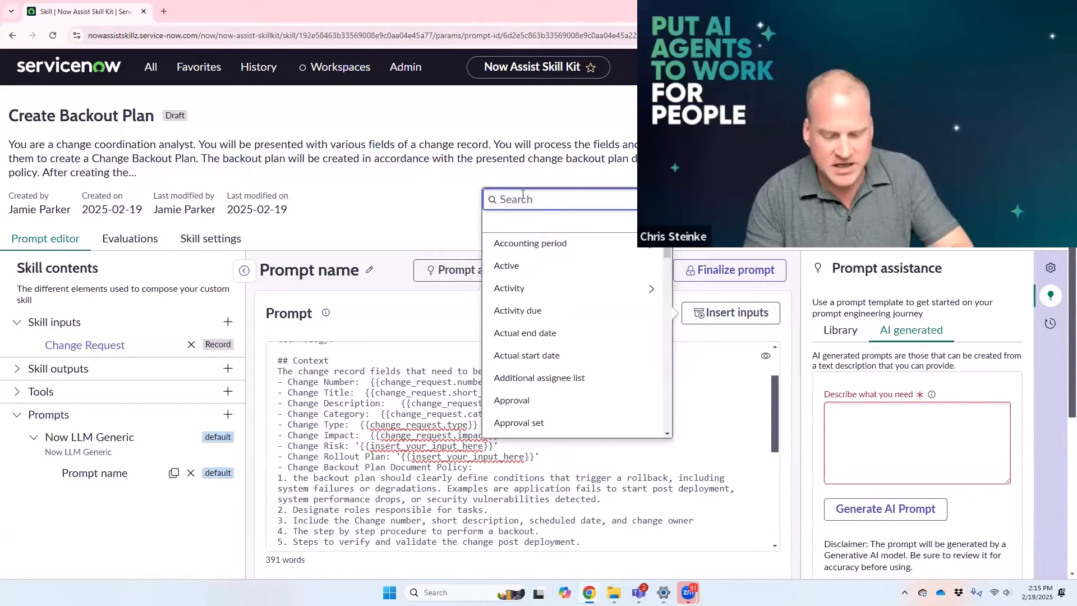
type("risk")
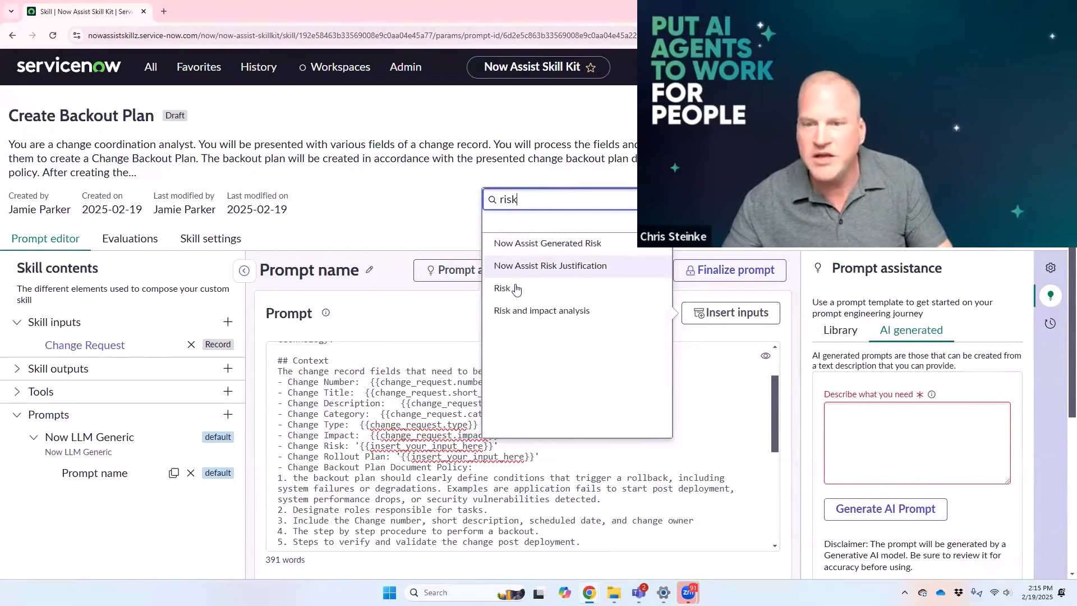
left_click(517, 289)
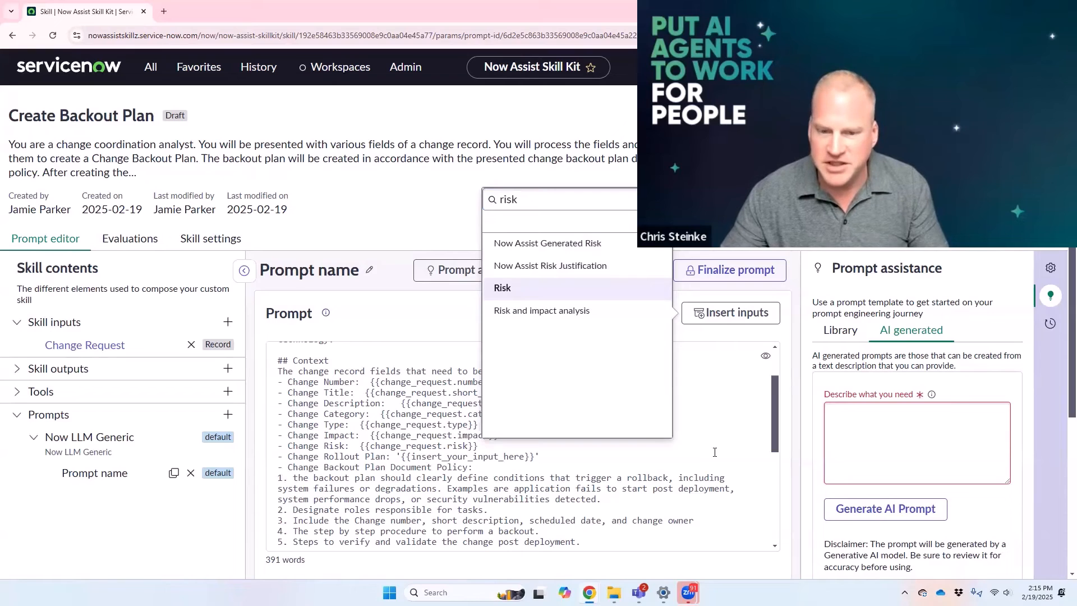
left_click(547, 458)
Step: Replace the Change Rollout Plan placeholder with the Change Request's Implementation plan input
left_click_drag(540, 457, 394, 453)
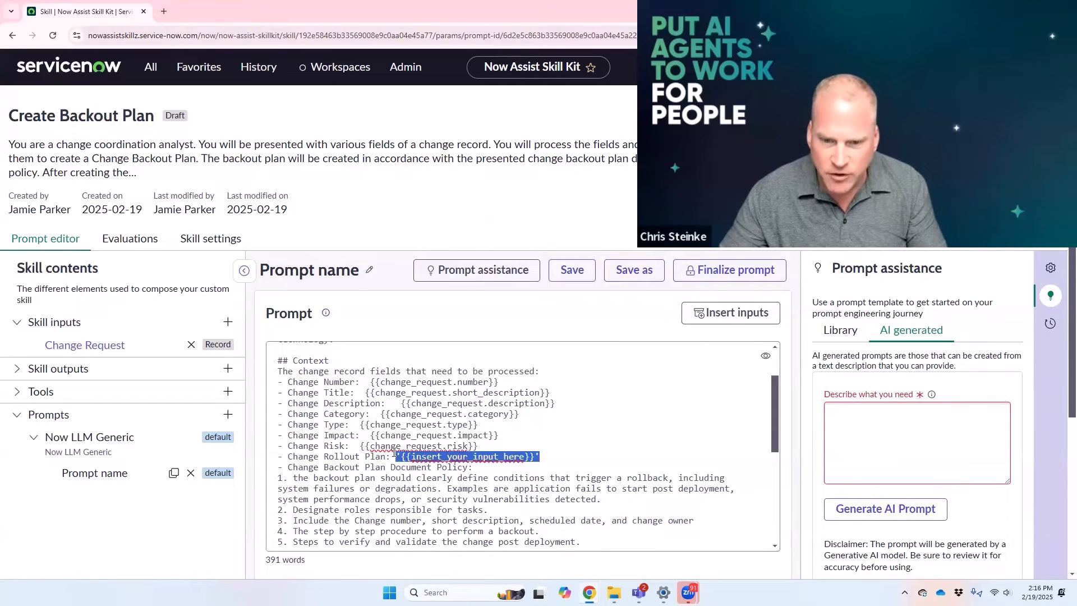
left_click(714, 316)
left_click(655, 263)
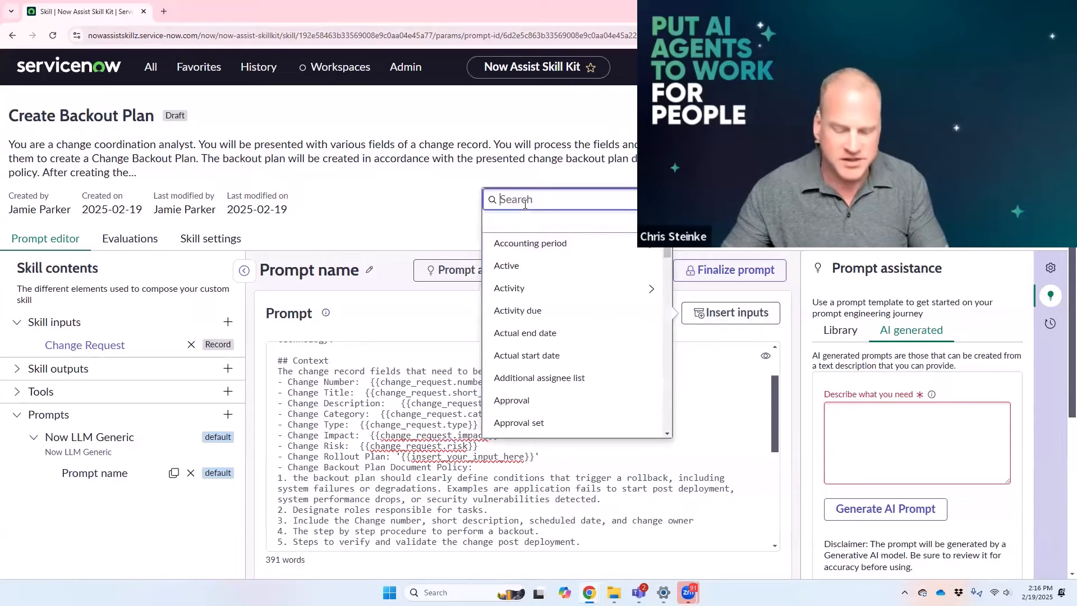
type("roll")
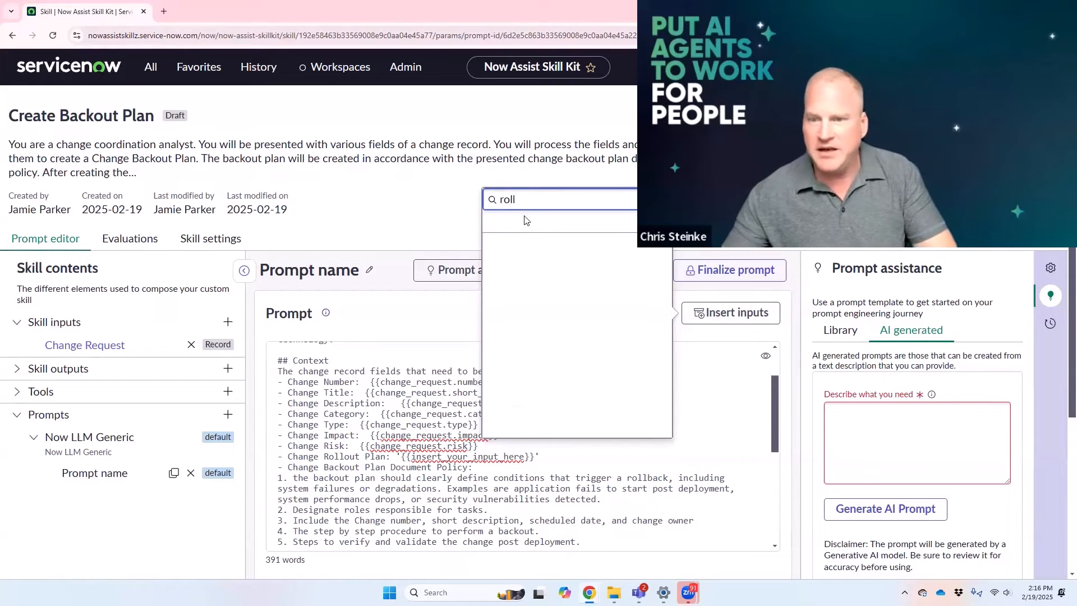
key("ctrl+a")
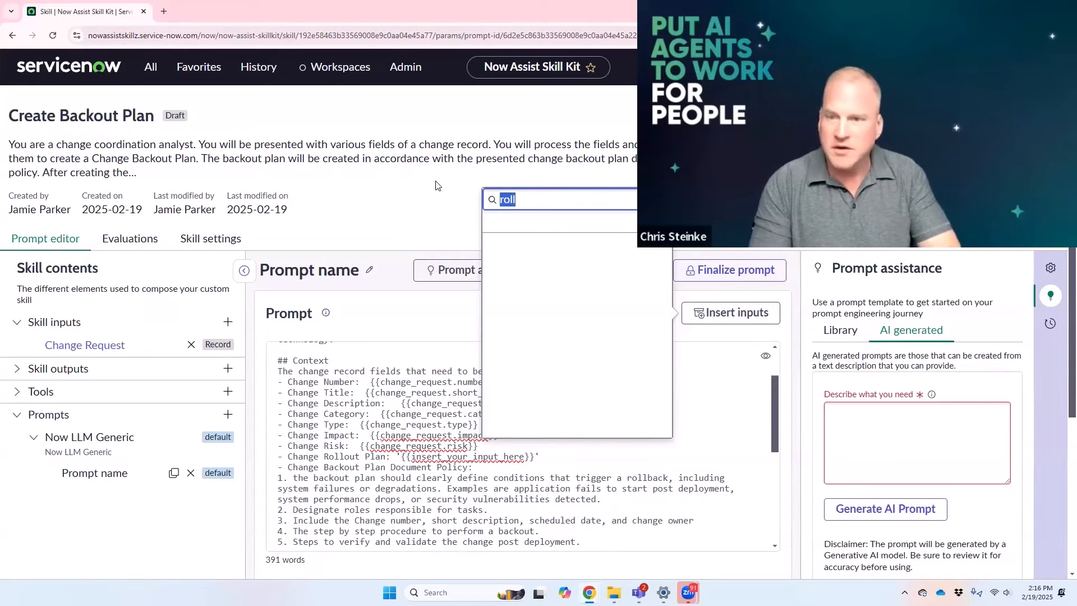
type("plan")
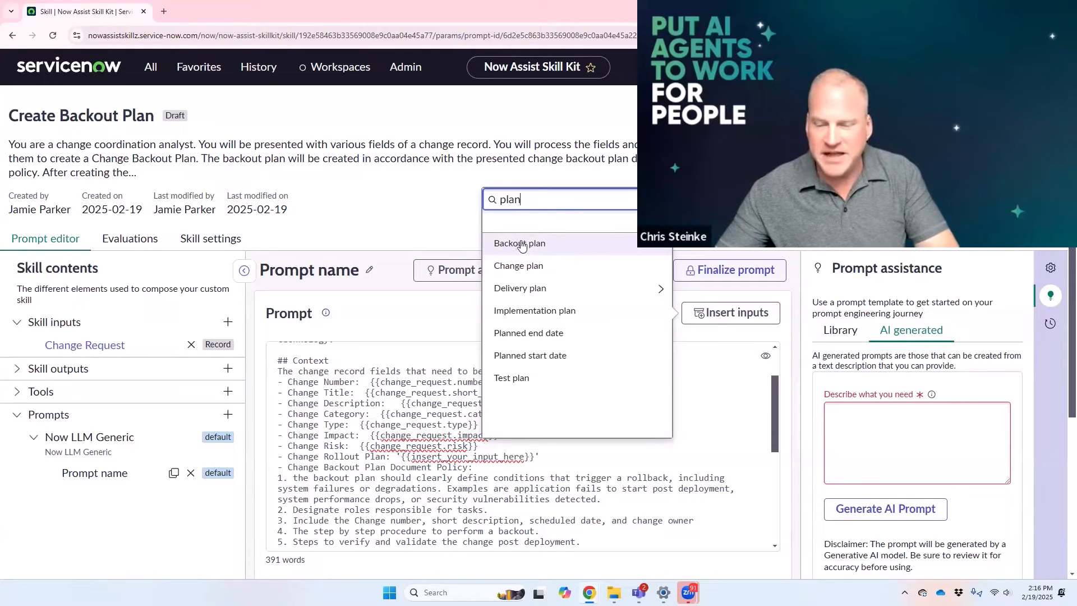
left_click(535, 311)
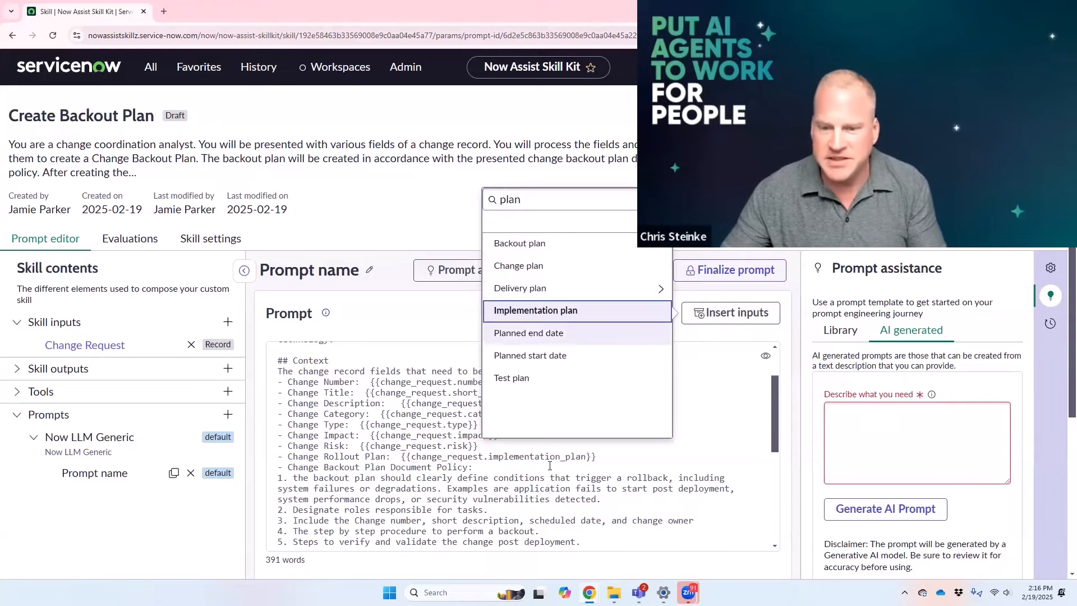
left_click(491, 466)
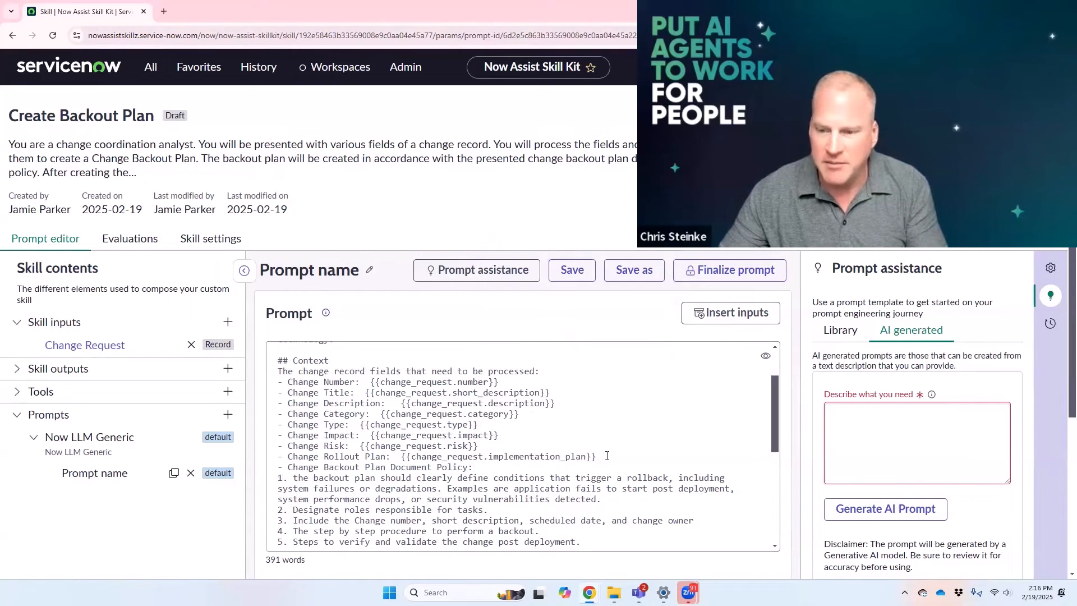
Step: Add two blank lines above Change Backout Plan Document Policy and a "- Change Justification:" line below Change Risk
key("Return")
key("Return")
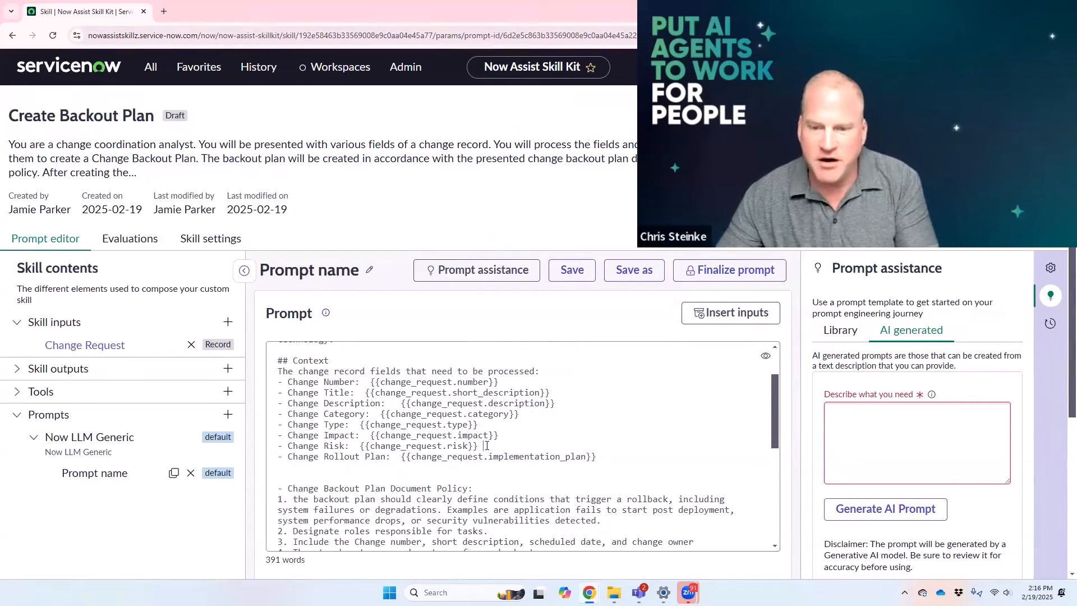
key("Return")
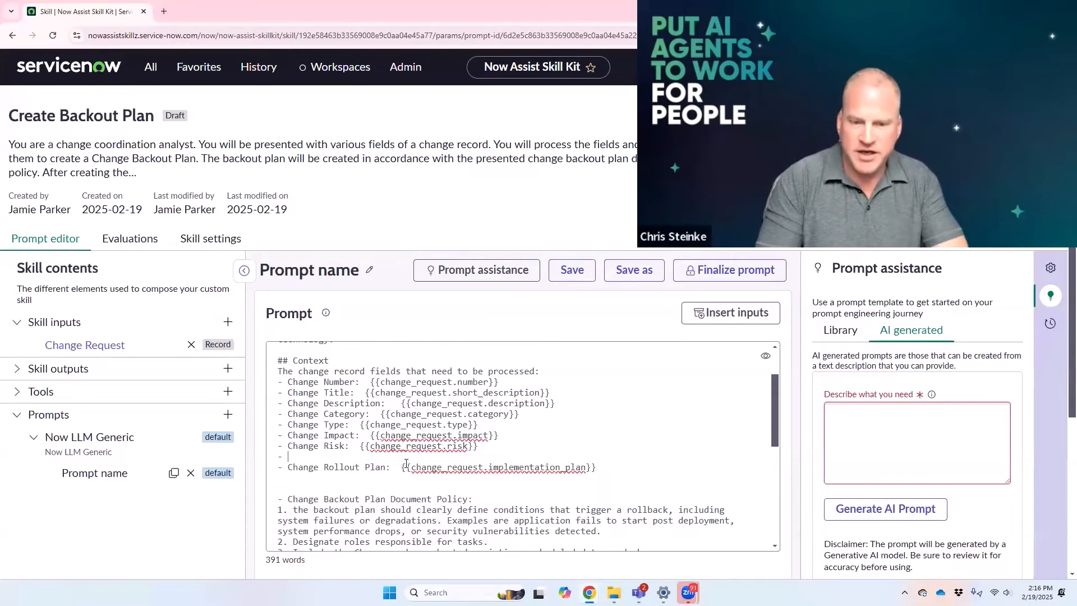
type("- Change Justificatio")
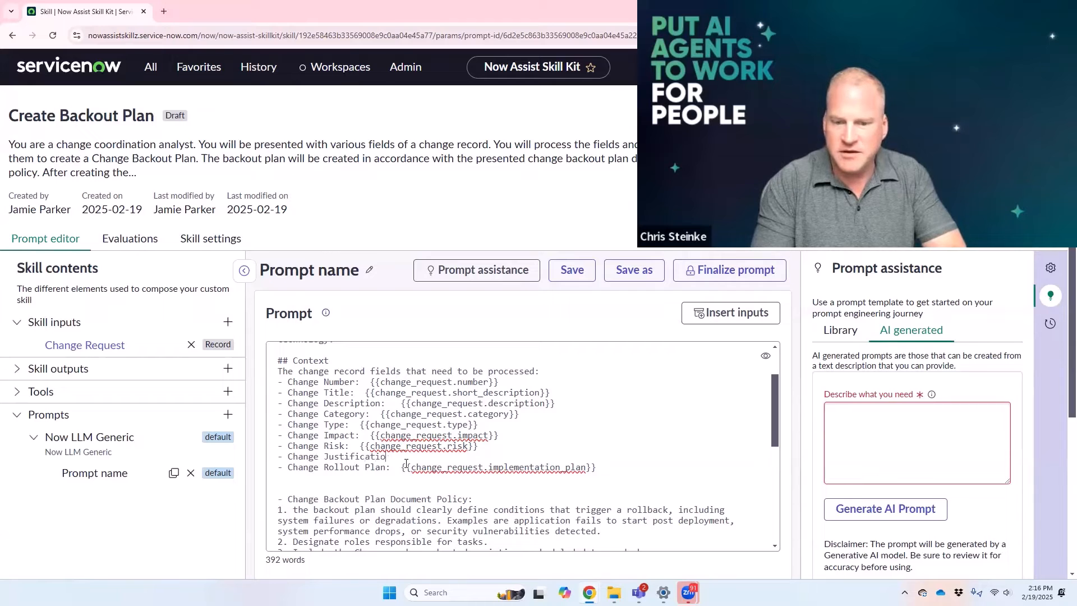
type(":")
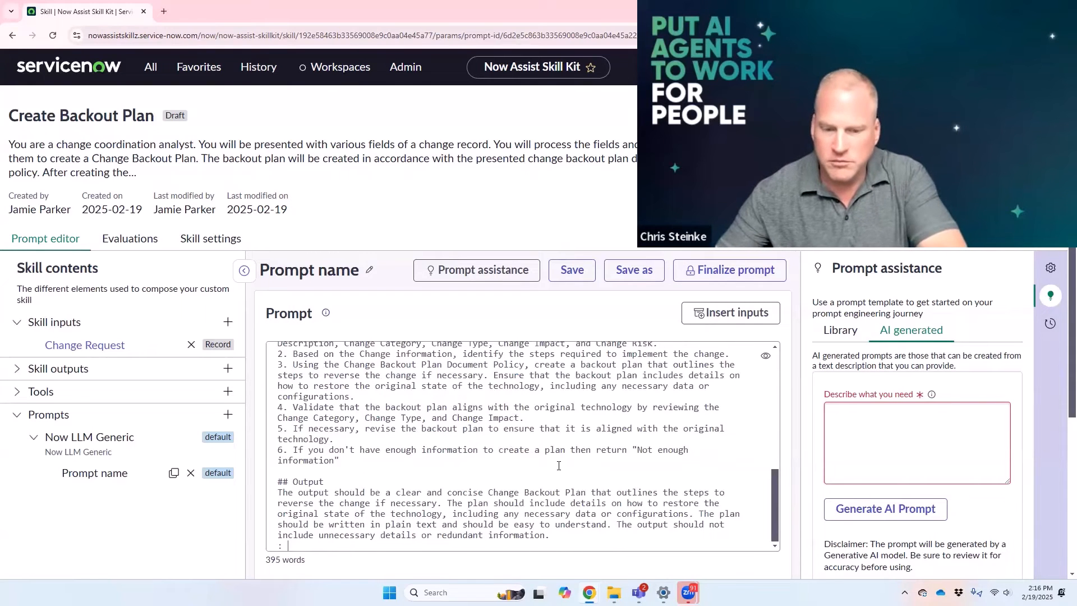
scroll(396, 478, "up", 10)
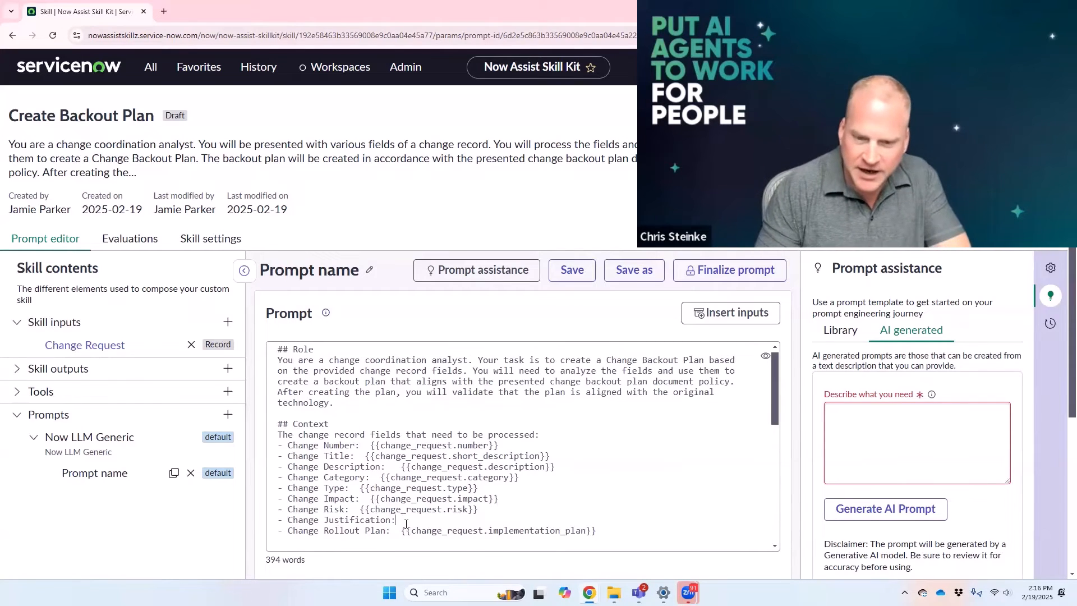
Step: Insert the Change Request's Justification input after the Change Justification label in the prompt
left_click(716, 324)
left_click(630, 254)
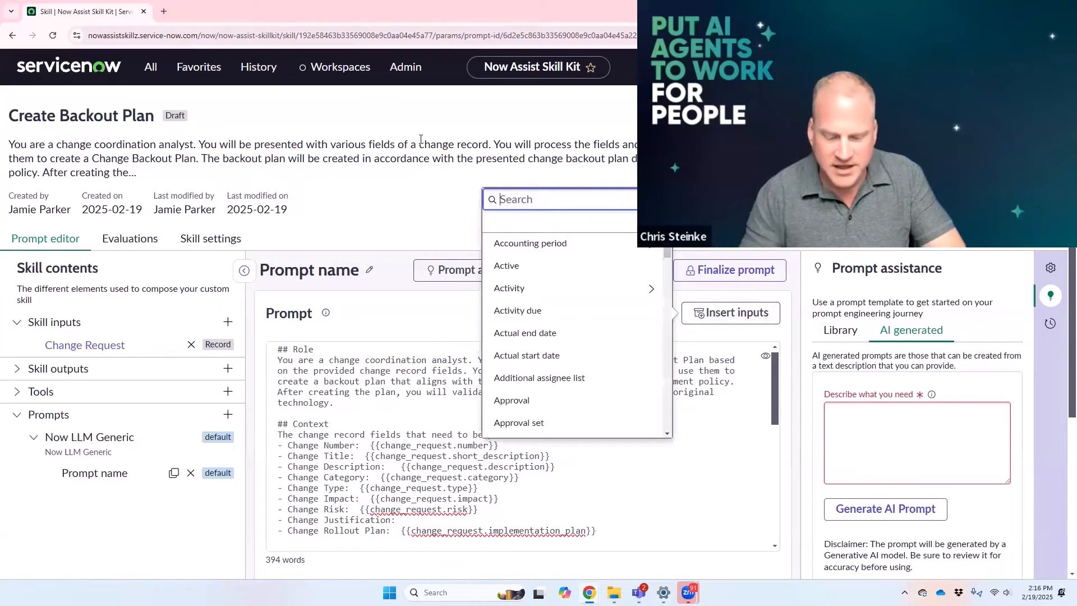
type("justi")
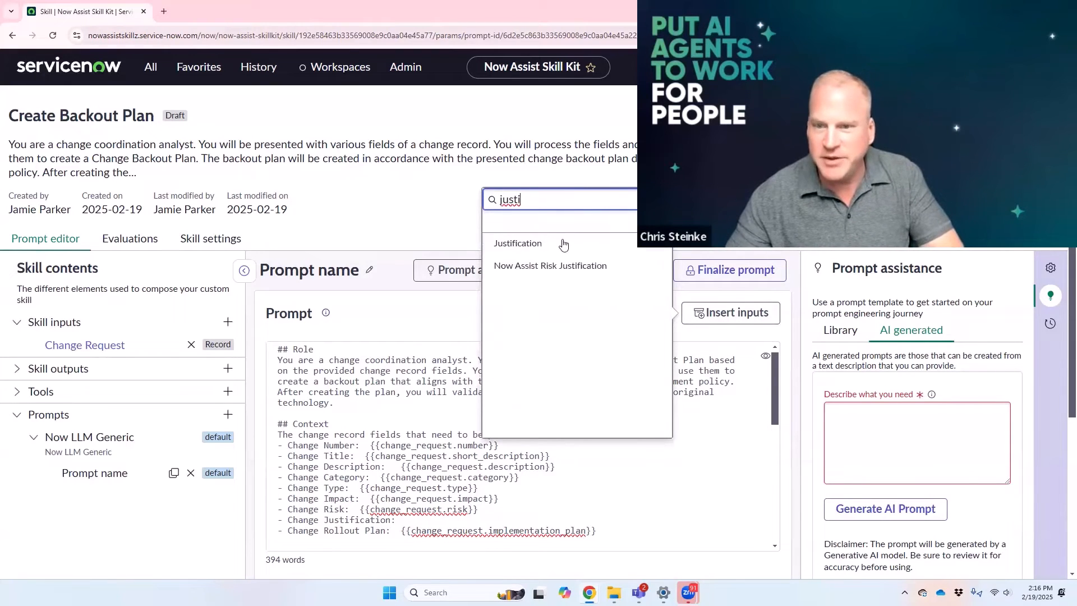
left_click(553, 244)
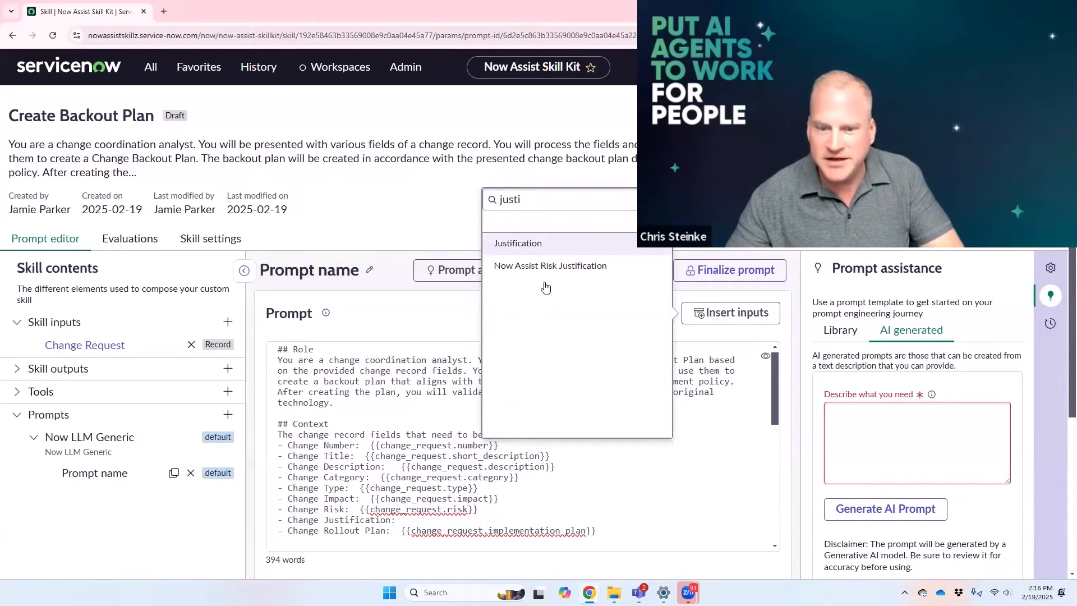
Step: Add a "- Change Risk Analysis:" line below Change Rollout Plan and insert the Change Request's Risk and impact analysis input
left_click(462, 534)
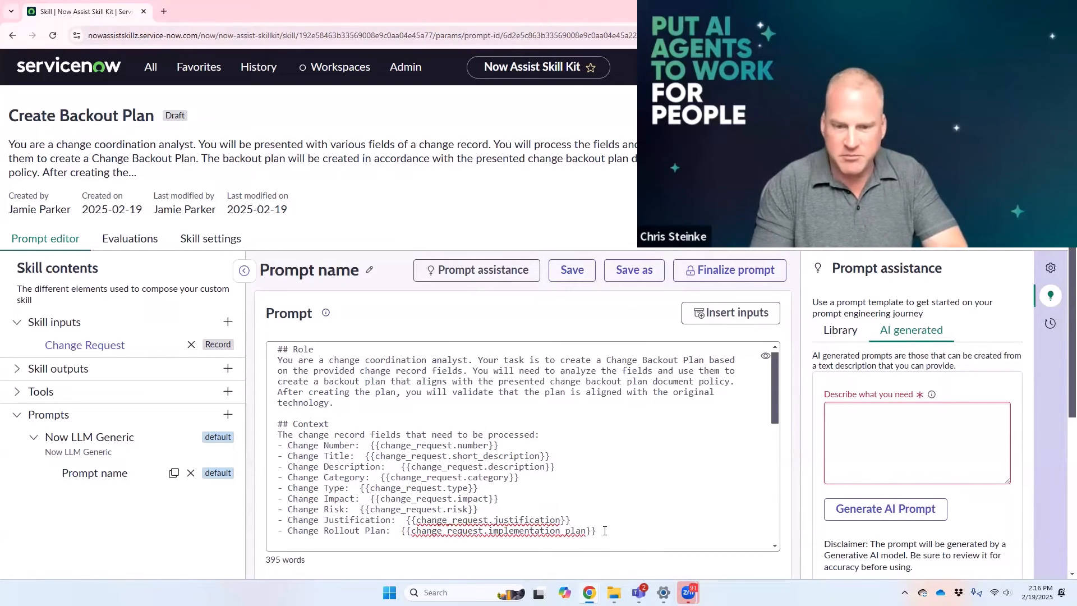
type("- Change Risk Analysis:")
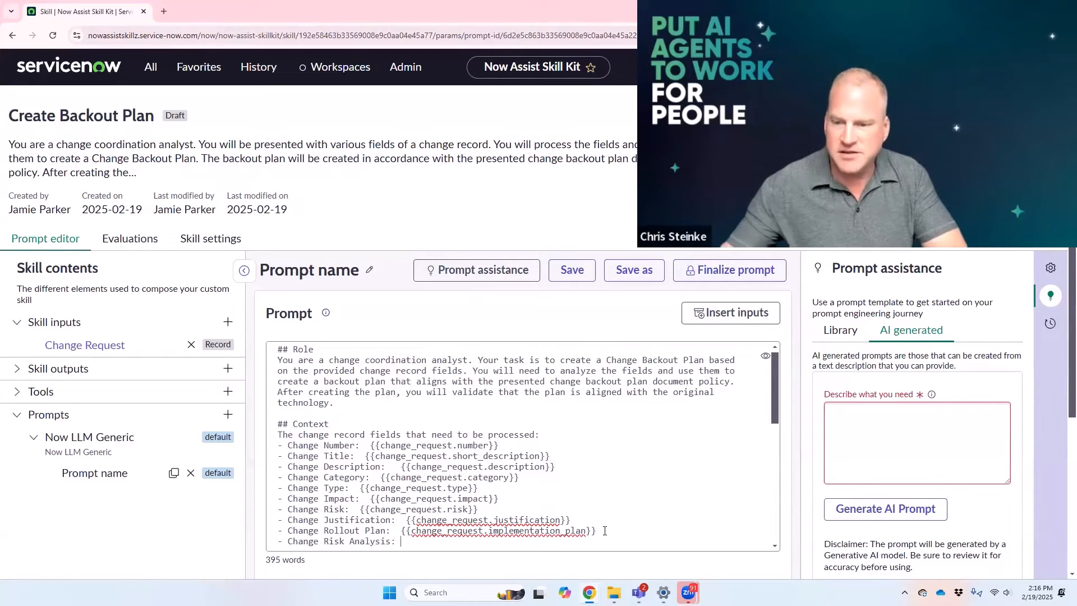
left_click(731, 313)
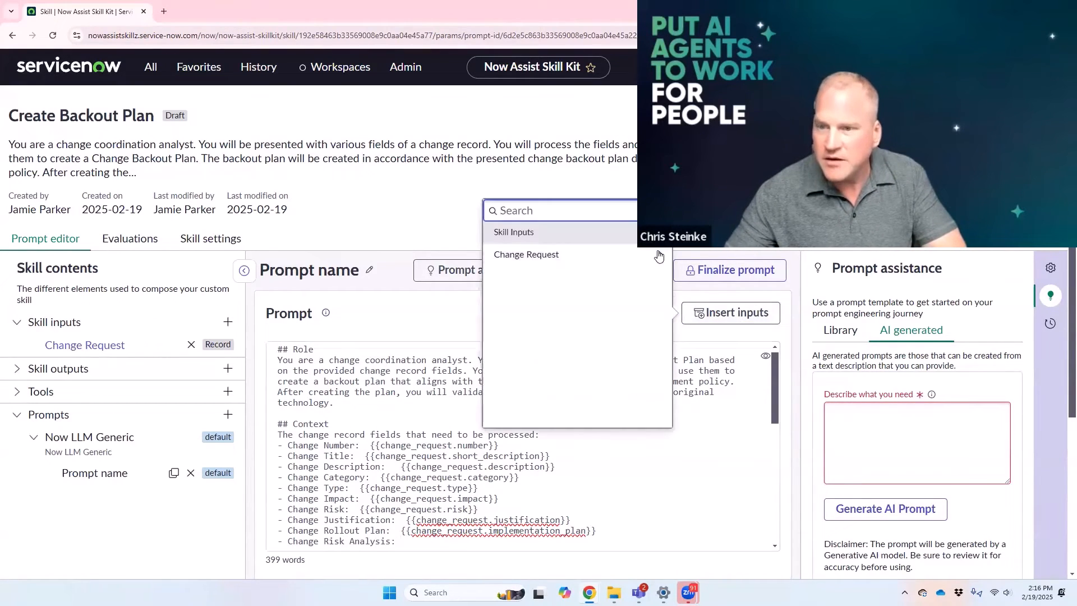
left_click(558, 203)
type("ris")
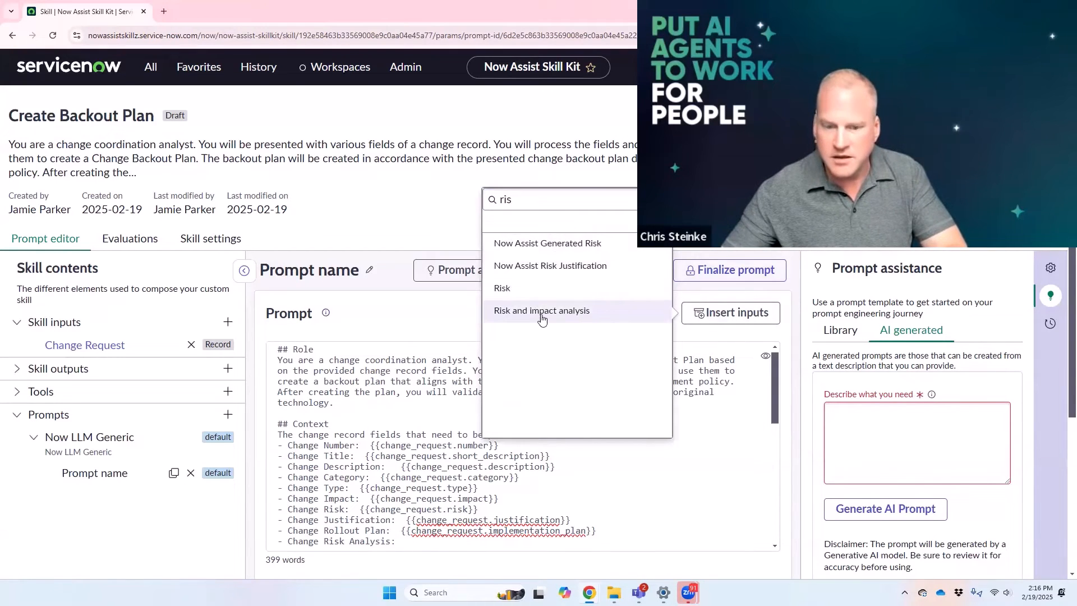
left_click(540, 312)
Step: Remove the blank lines between Change Risk Analysis and Change Backout Plan Document Policy in the prompt
scroll(629, 522, "down", 2)
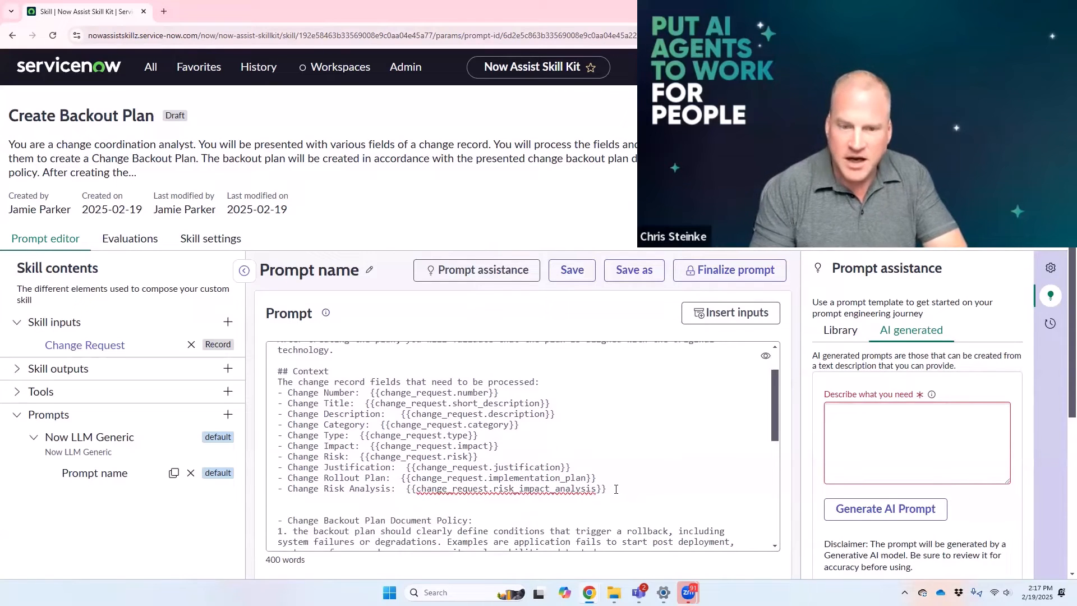
scroll(616, 489, "down", 3)
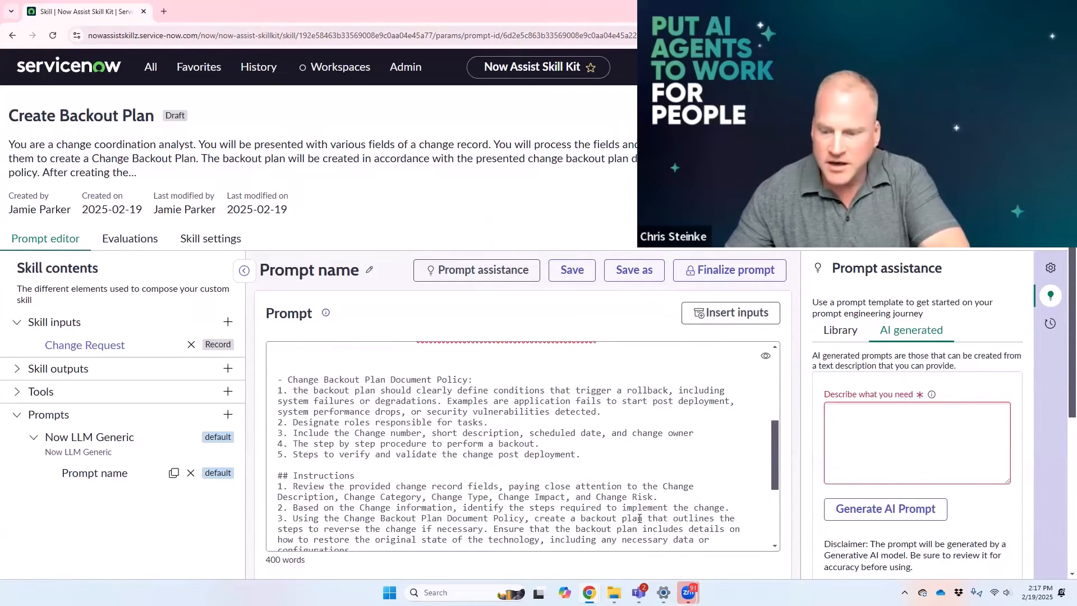
scroll(640, 518, "up", 3)
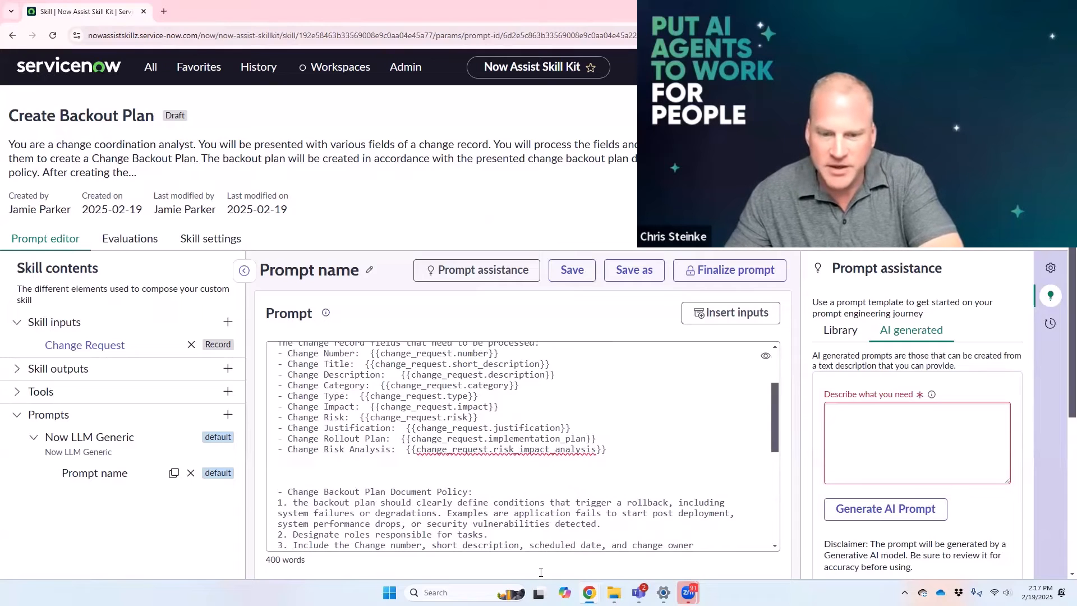
key("BackSpace")
key("BackSpace")
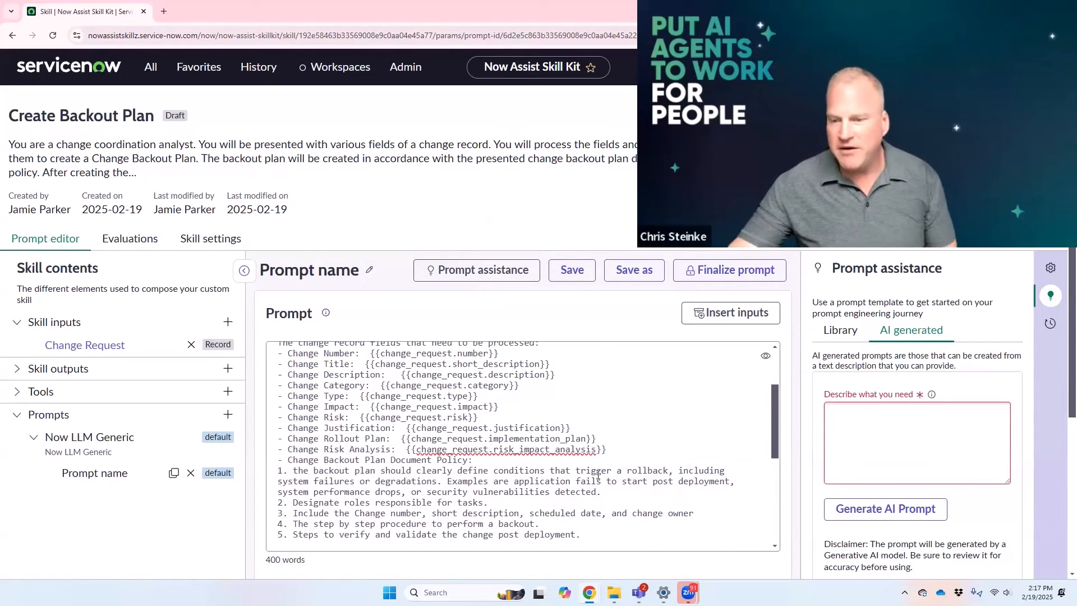
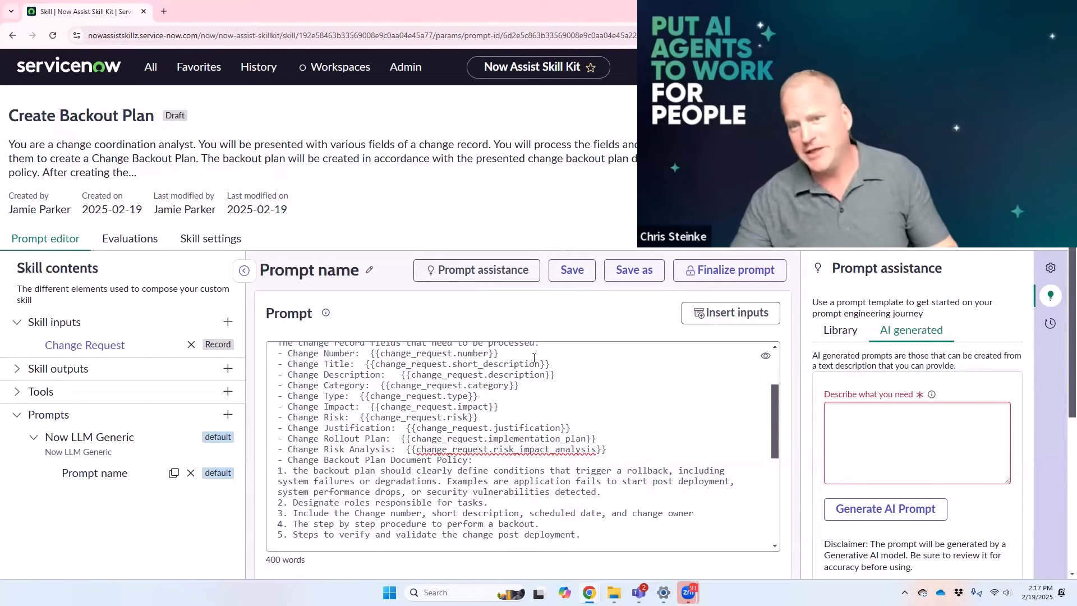
Step: Save the prompt, review its text through the Output section, and finalize this version
left_click(573, 270)
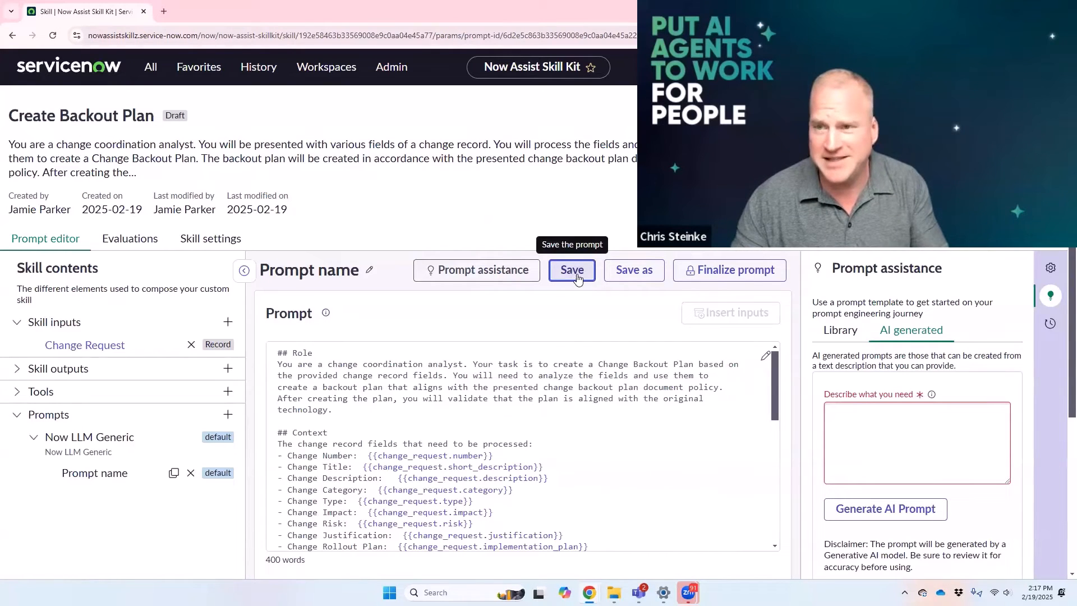
scroll(631, 455, "down", 3)
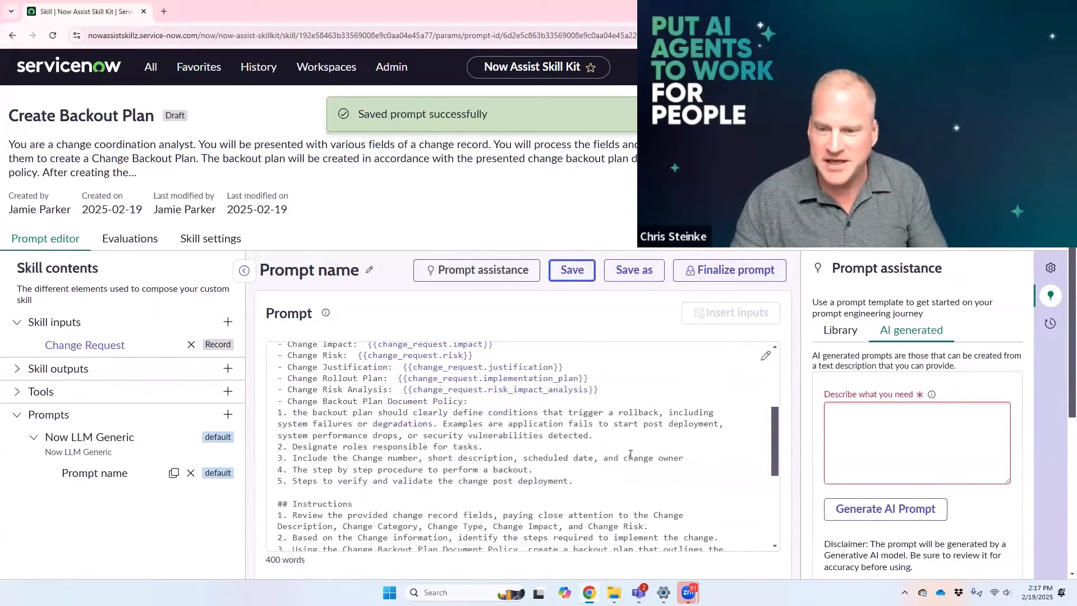
scroll(634, 457, "down", 3)
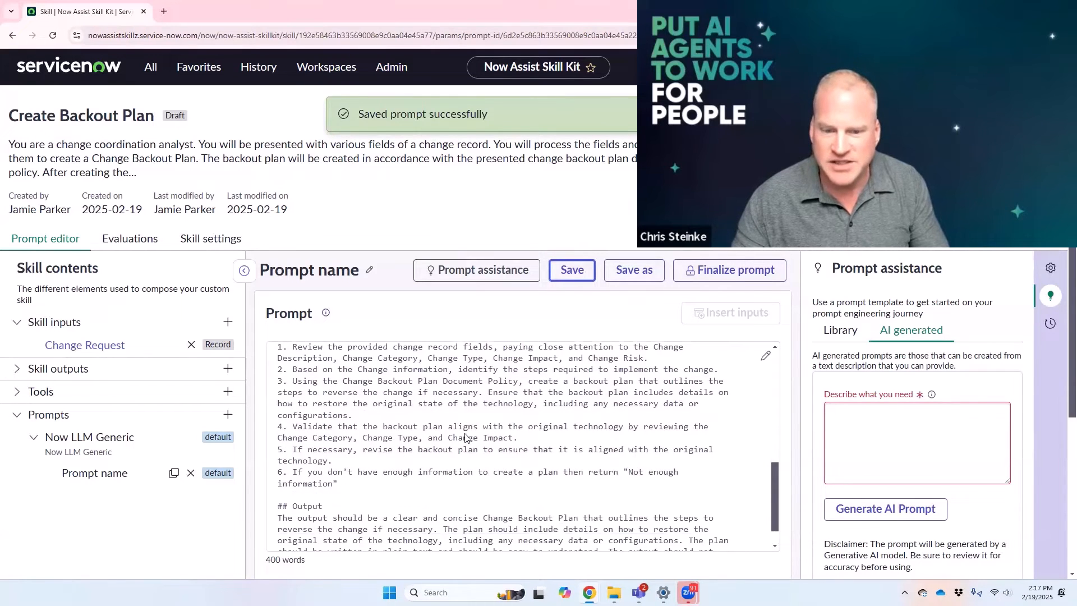
scroll(507, 465, "down", 2)
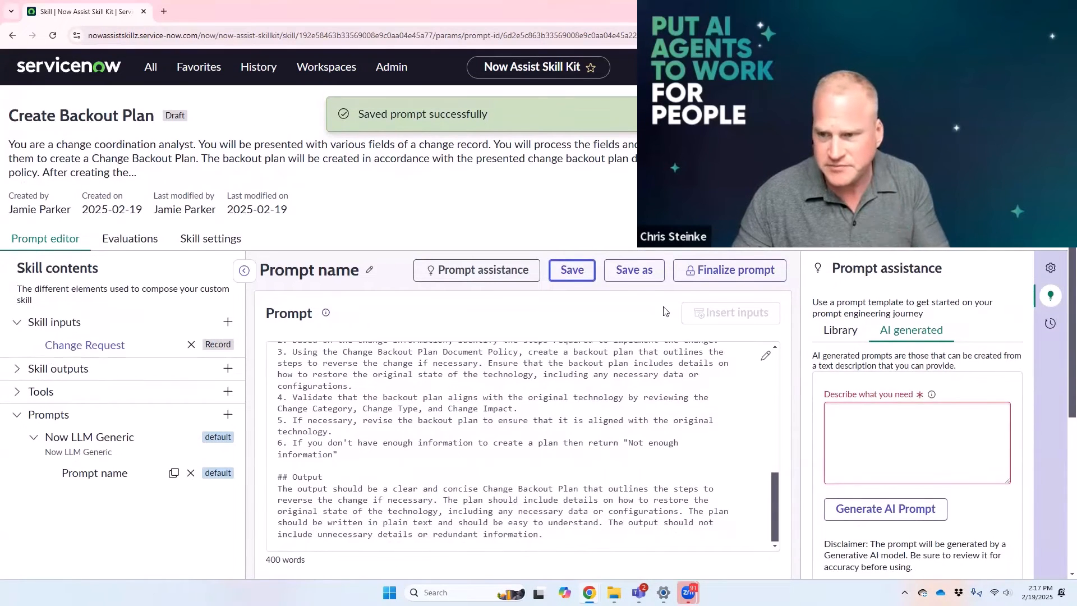
left_click(695, 275)
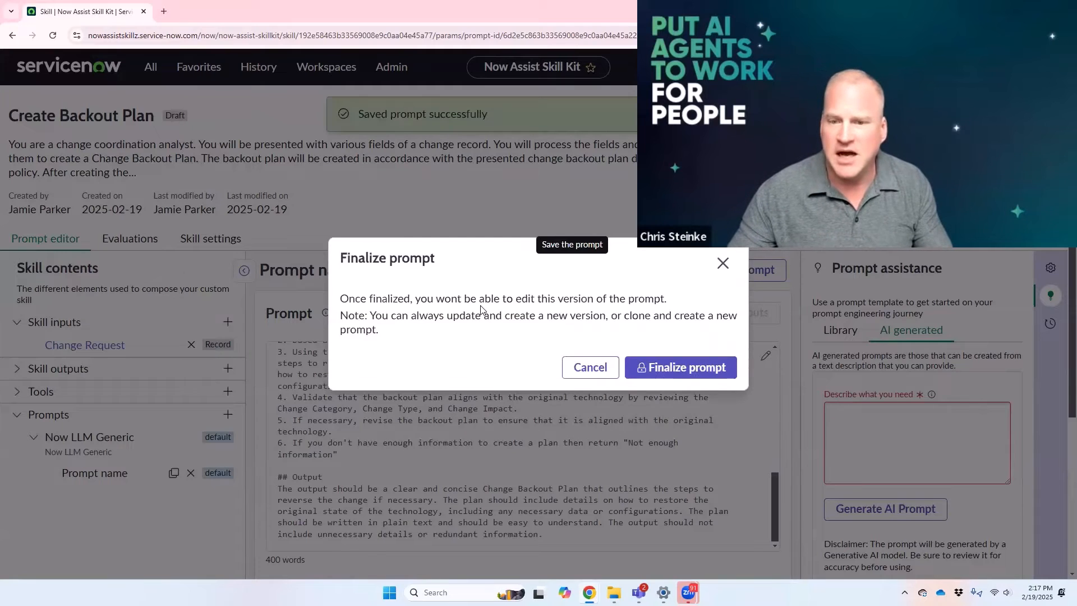
left_click(674, 370)
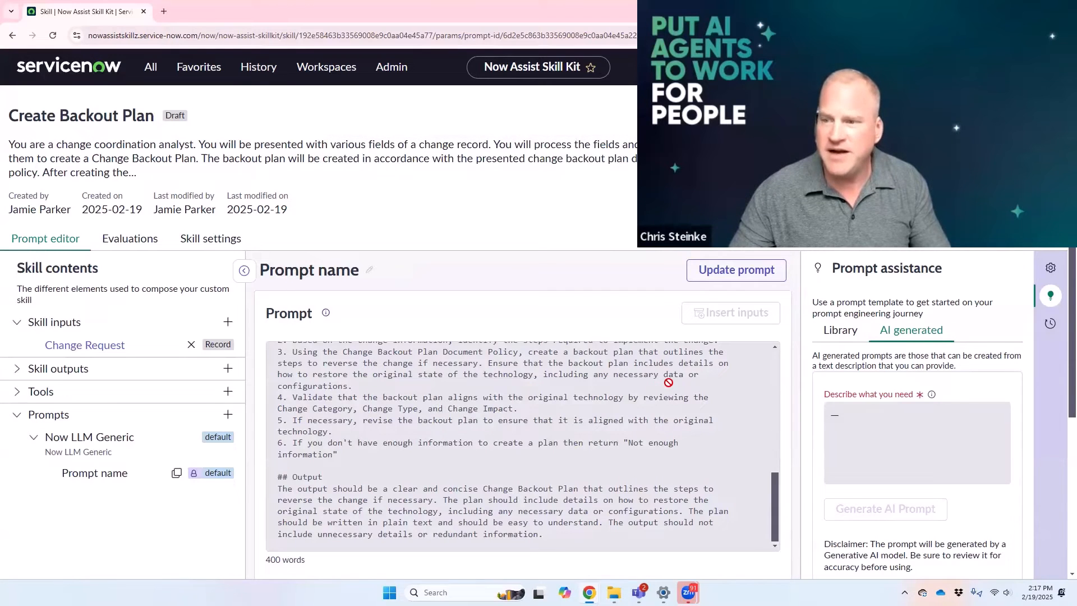
Step: Run a test of the finalized prompt against change request CHG0000318
scroll(697, 398, "down", 4)
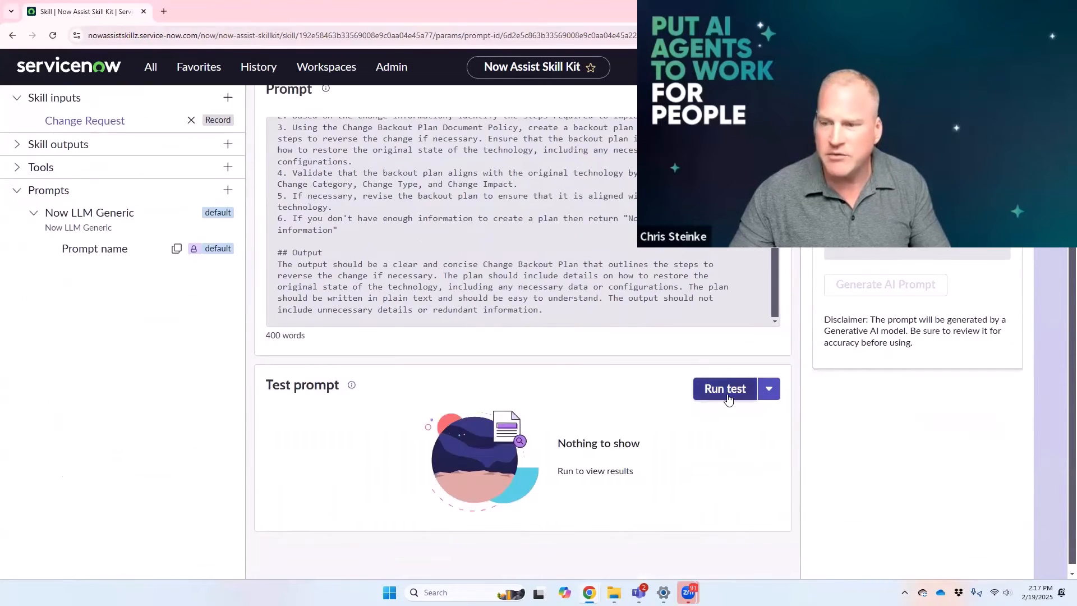
left_click(729, 395)
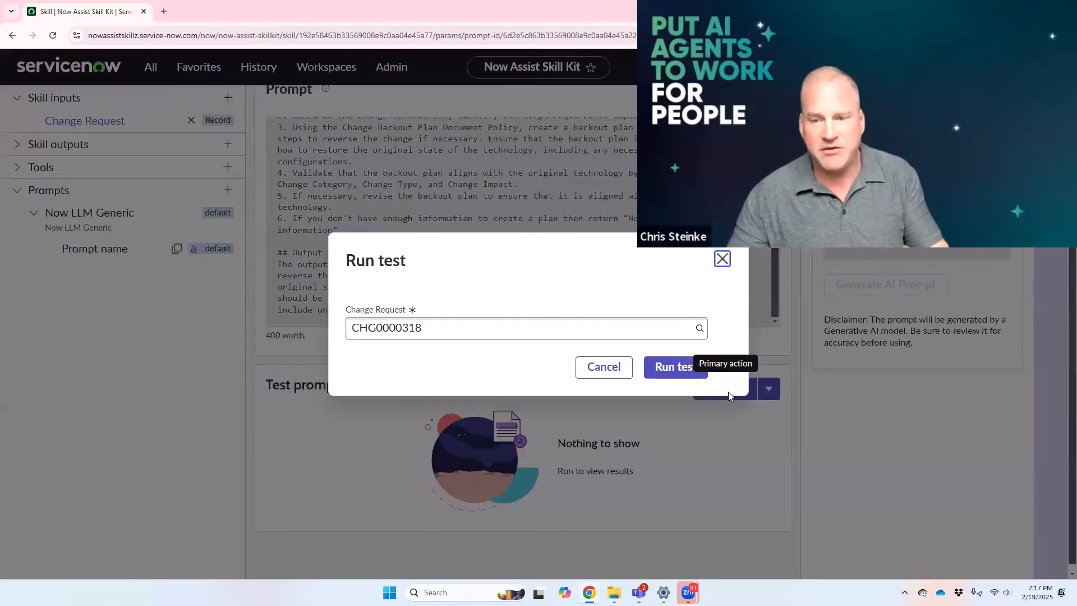
double_click(465, 330)
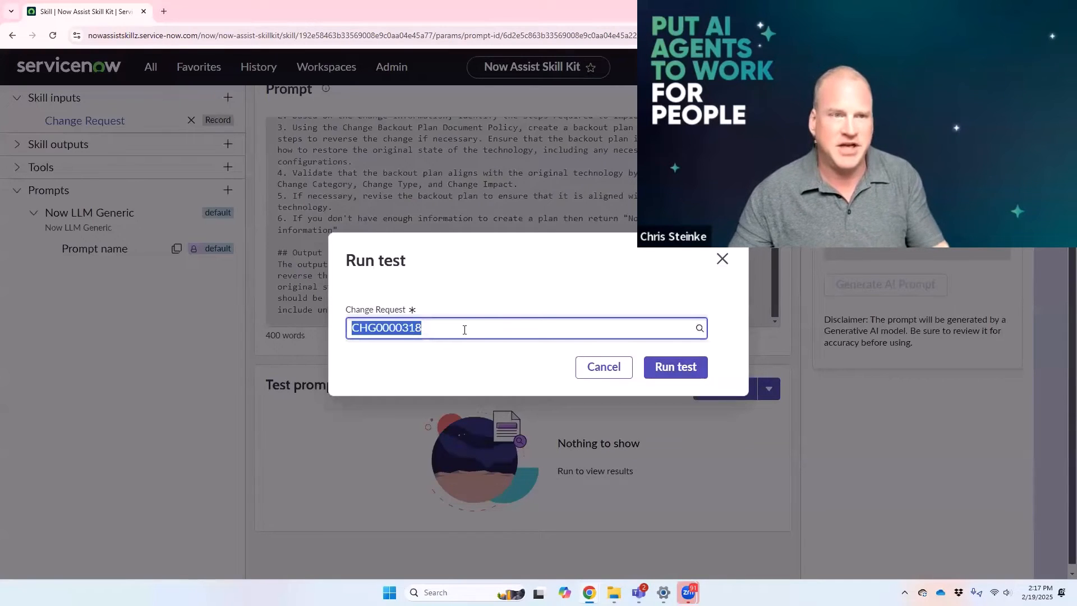
left_click(671, 368)
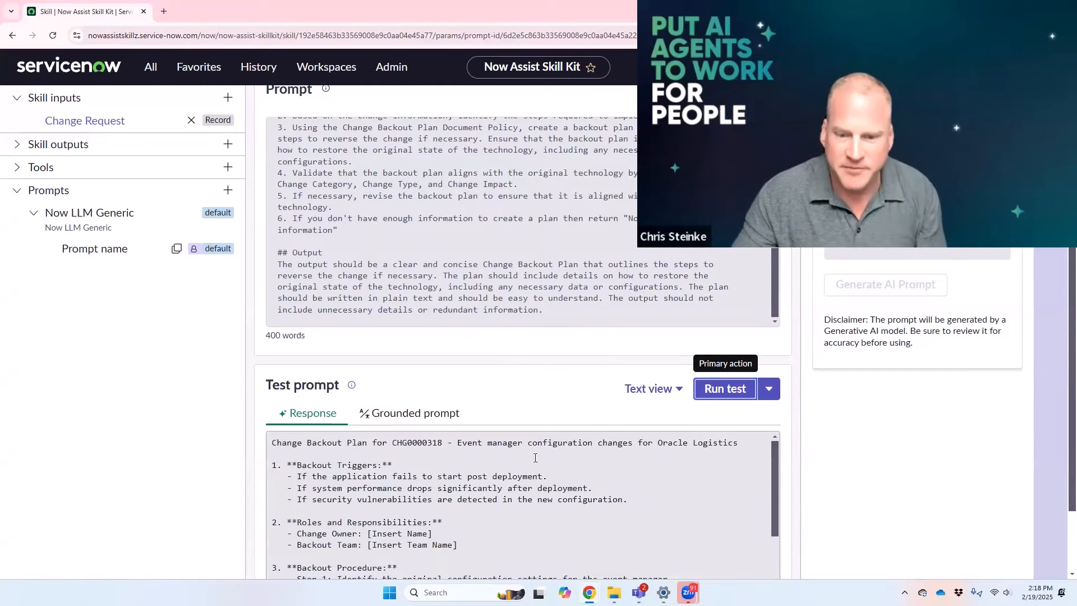
Step: Examine the test response's title, backout triggers, roles and backout procedure against the backout plan policy
scroll(502, 493, "down", 1)
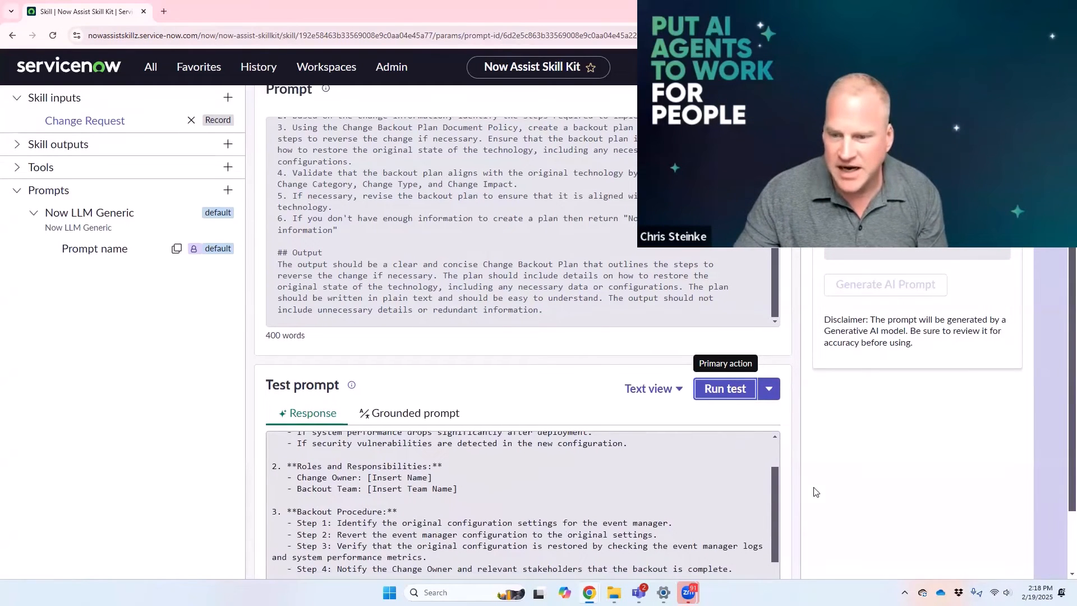
scroll(715, 481, "up", 1)
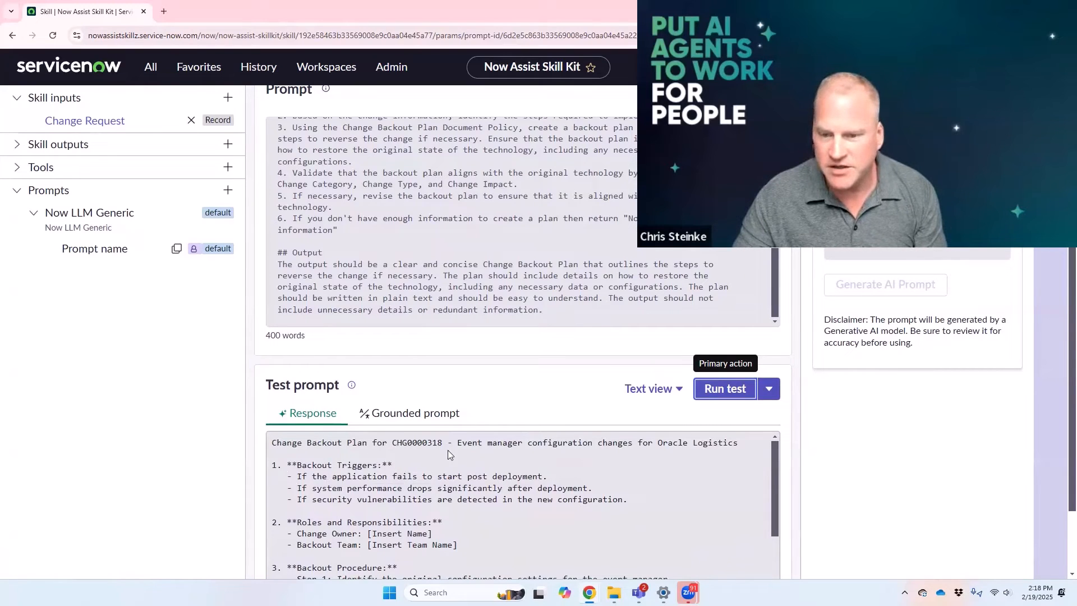
left_click_drag(450, 449, 715, 457)
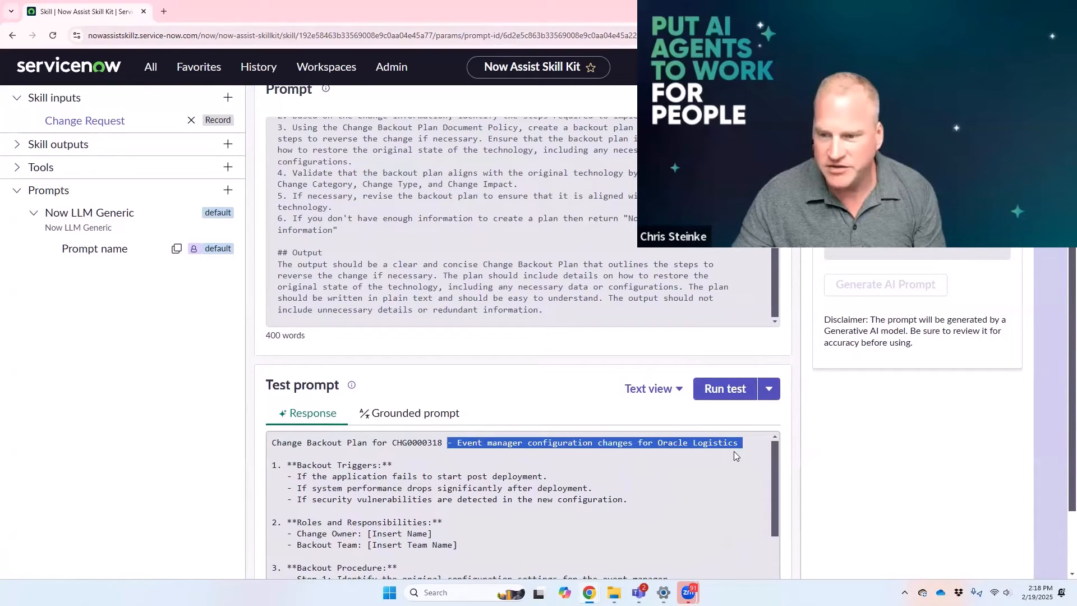
left_click_drag(299, 468, 447, 503)
scroll(447, 504, "down", 2)
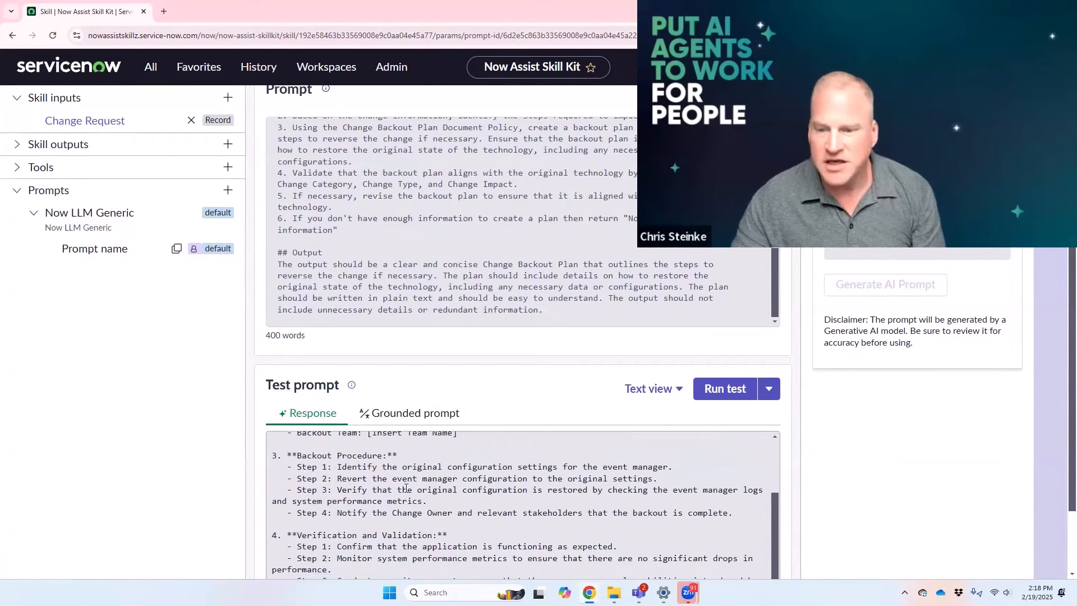
left_click_drag(368, 466, 447, 513)
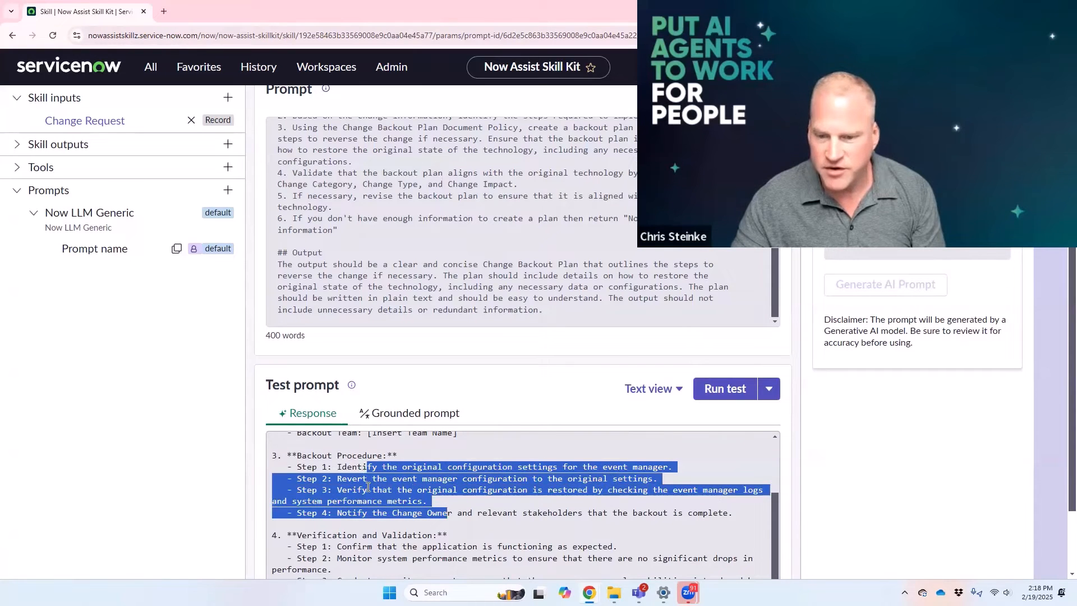
left_click(368, 487)
scroll(358, 507, "down", 2)
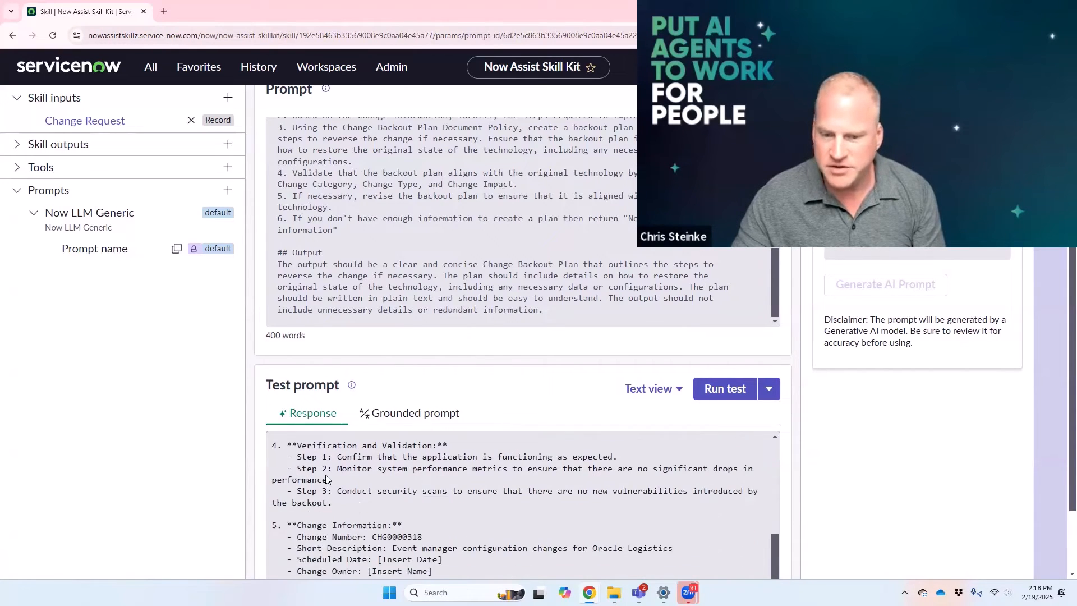
Step: Check the response's verification steps and Change Information section, focusing on the scheduled date and change owner placeholders
scroll(376, 516, "down", 1)
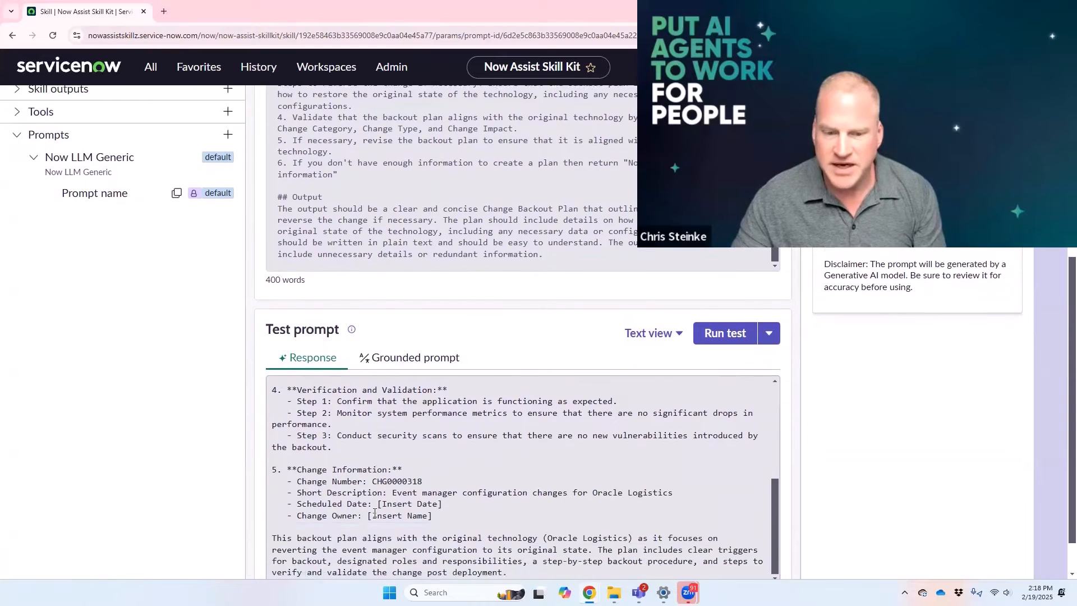
left_click_drag(286, 474, 466, 519)
left_click(444, 523)
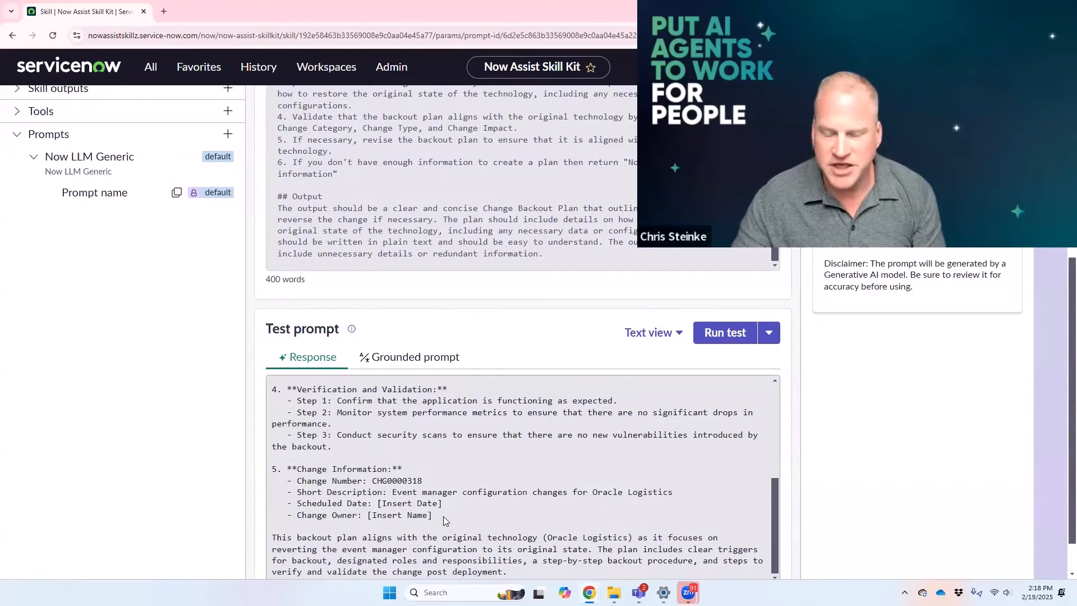
left_click_drag(448, 523, 375, 501)
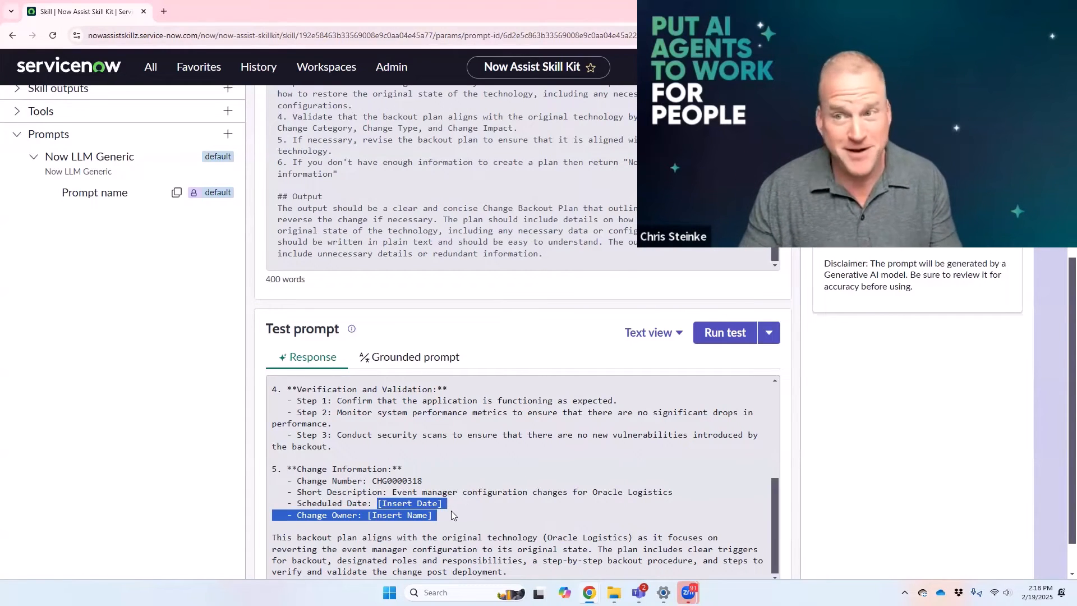
scroll(456, 510, "up", 1)
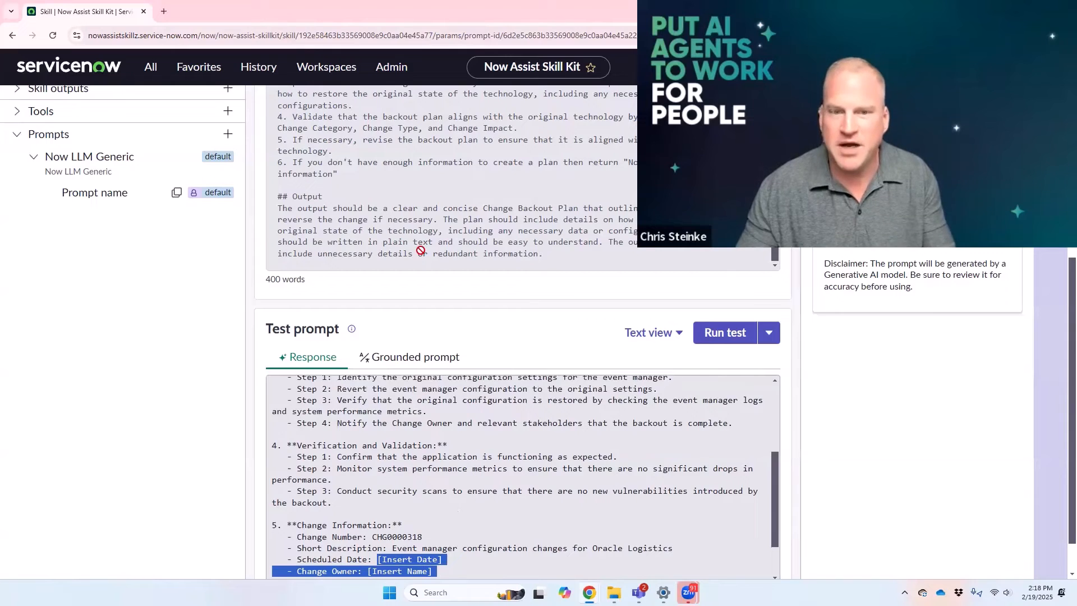
scroll(441, 487, "down", 1)
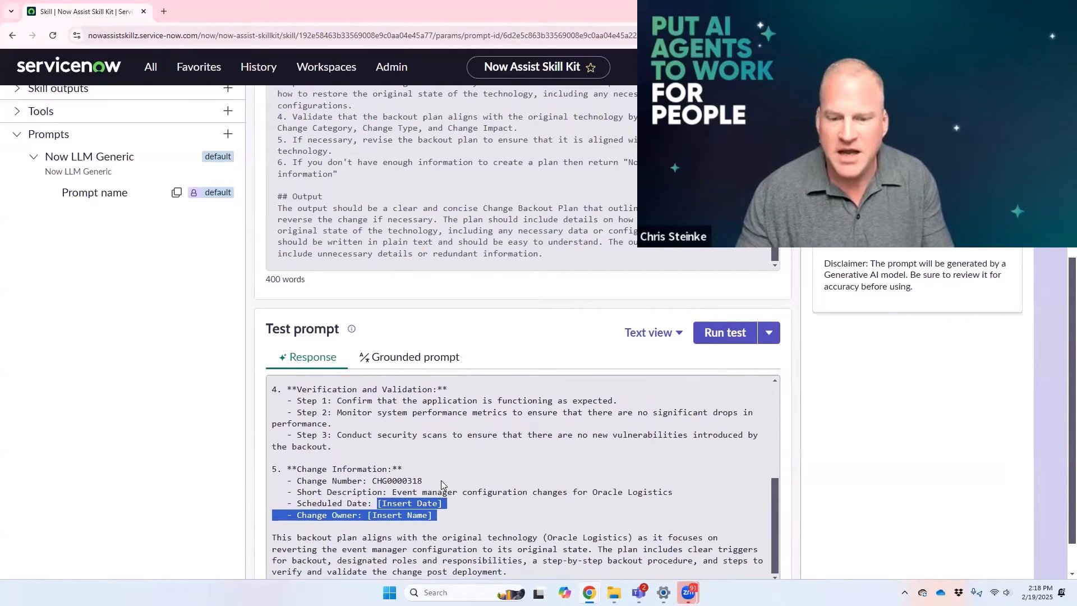
scroll(479, 472, "up", 4)
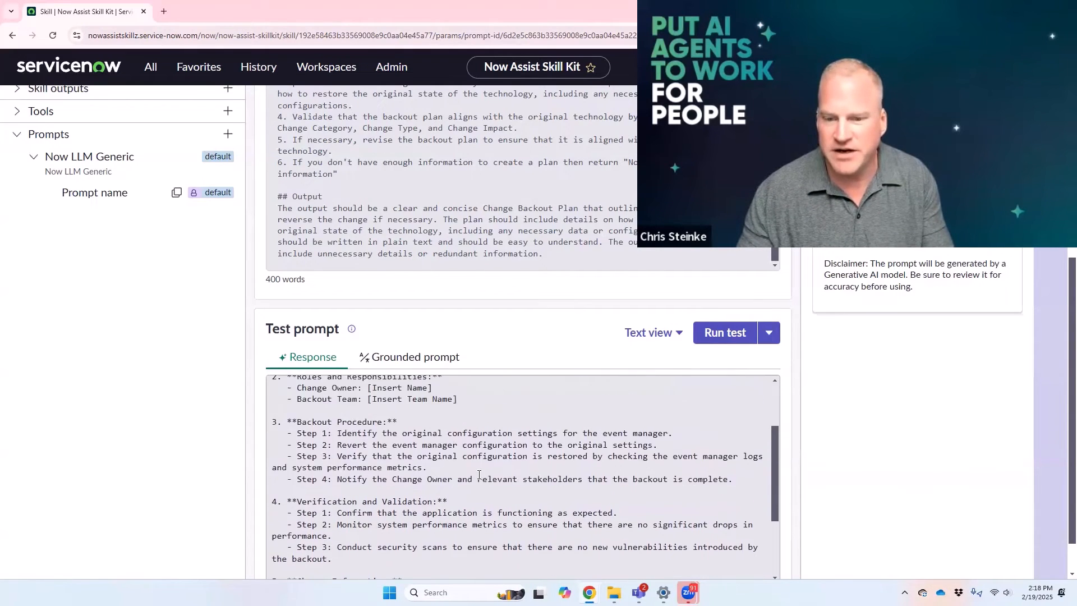
scroll(479, 472, "up", 1)
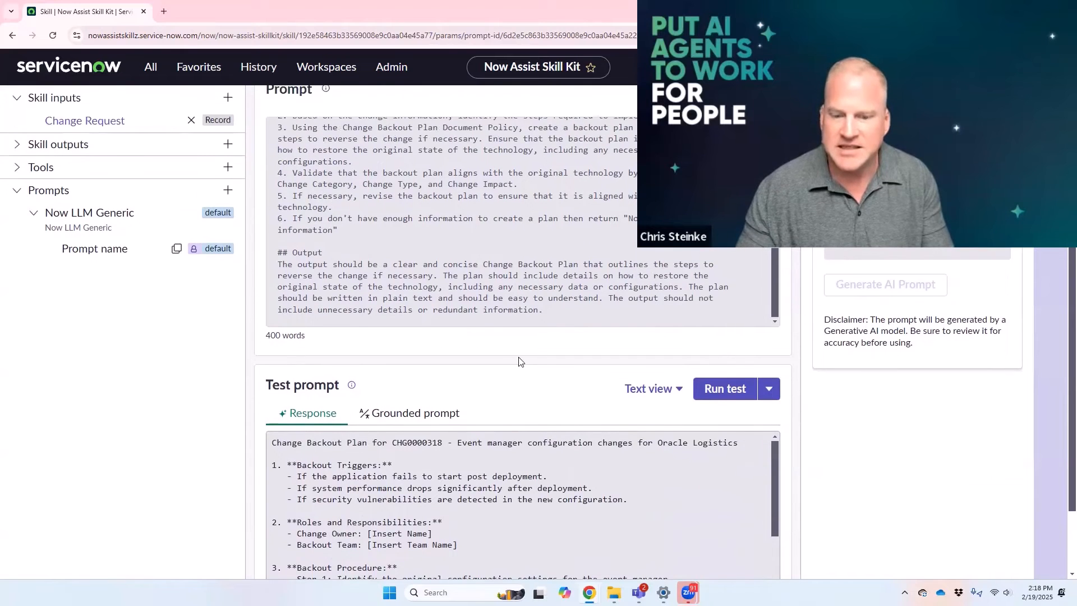
Step: Return the finalized prompt to draft state so that its text can be edited
scroll(622, 297, "up", 2)
scroll(622, 293, "down", 1)
scroll(622, 293, "up", 3)
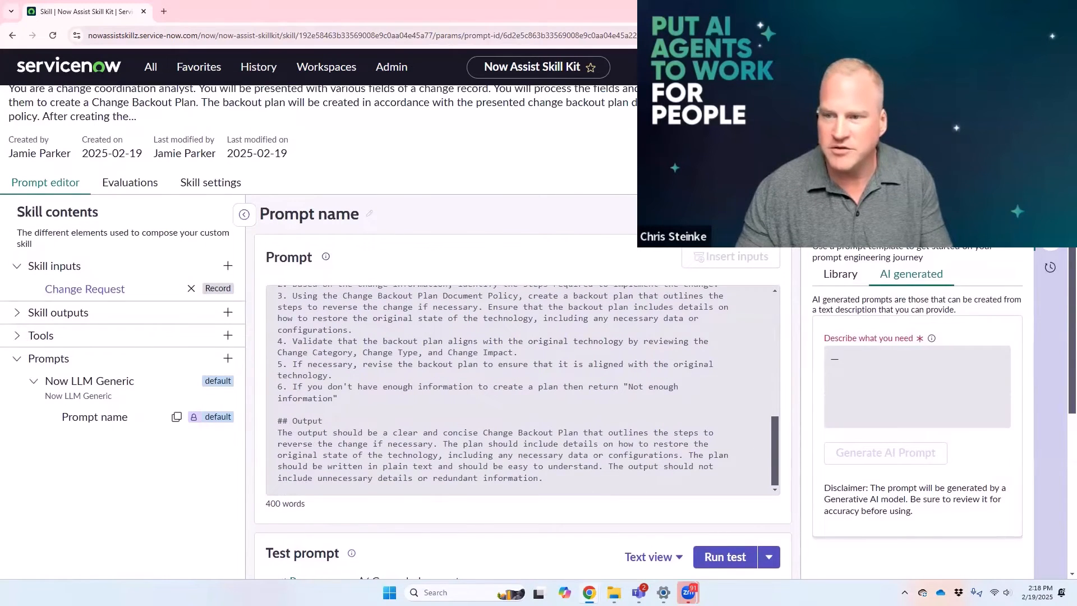
left_click(594, 303)
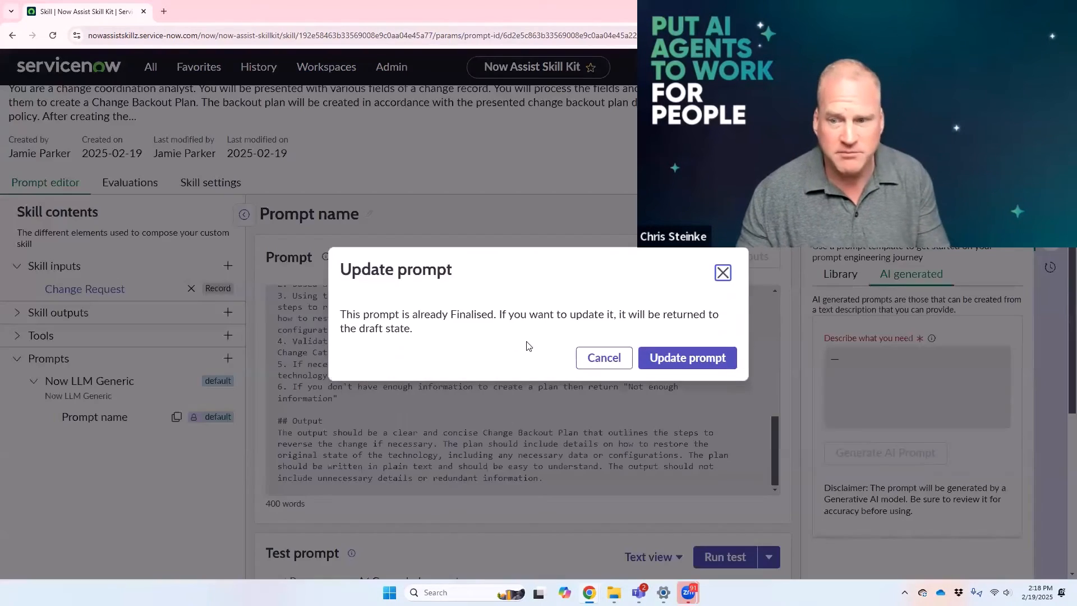
left_click(672, 361)
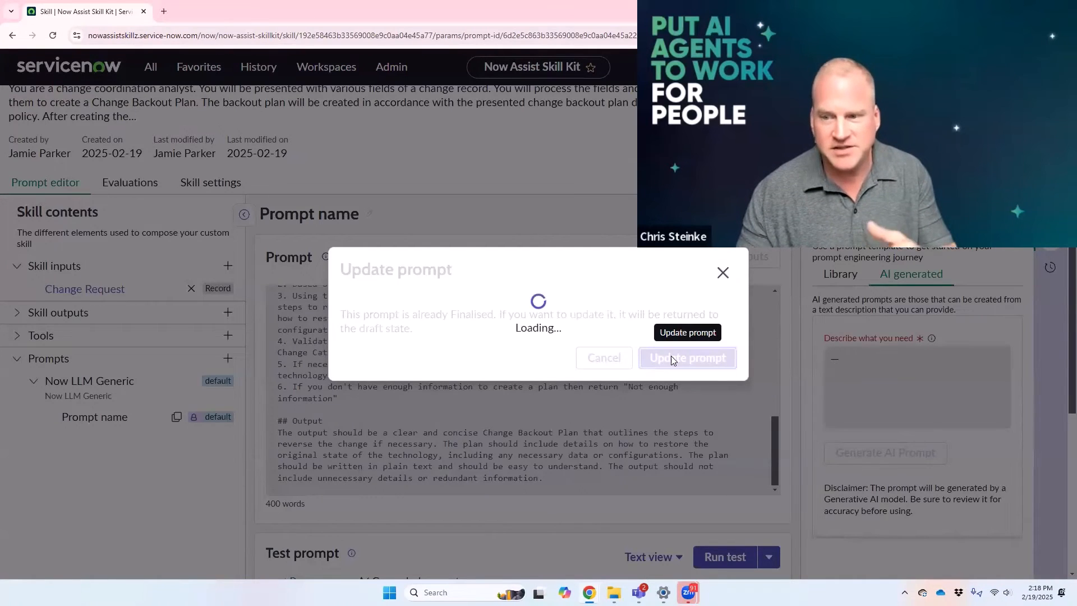
Step: Add a "- Change Coordinator / Owner:" line between Change Risk Analysis and Change Backout Plan Document Policy in the prompt
scroll(345, 428, "up", 3)
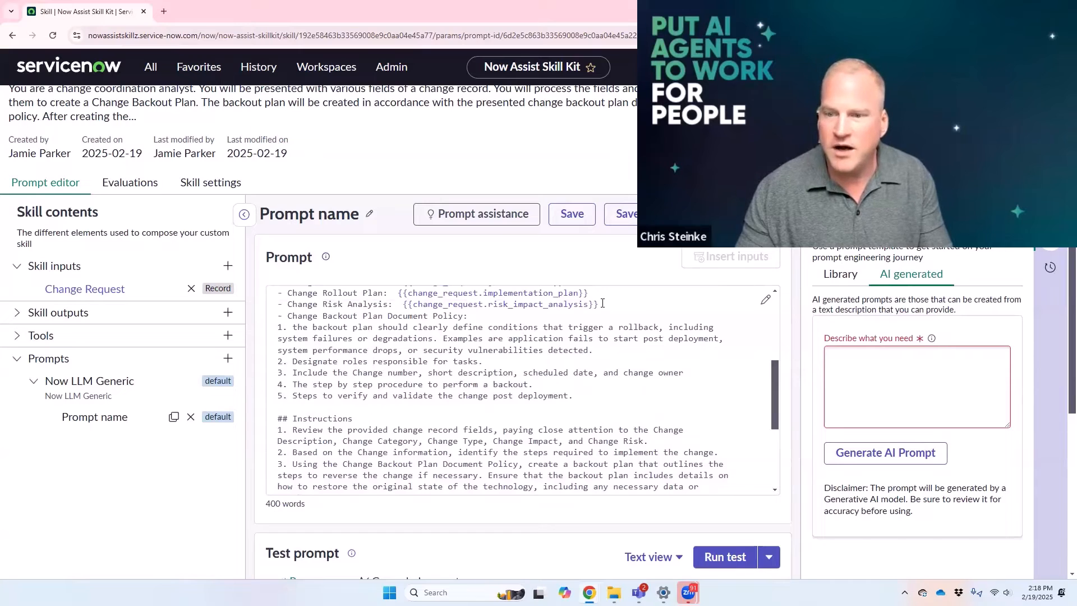
left_click(599, 307)
scroll(474, 363, "up", 6)
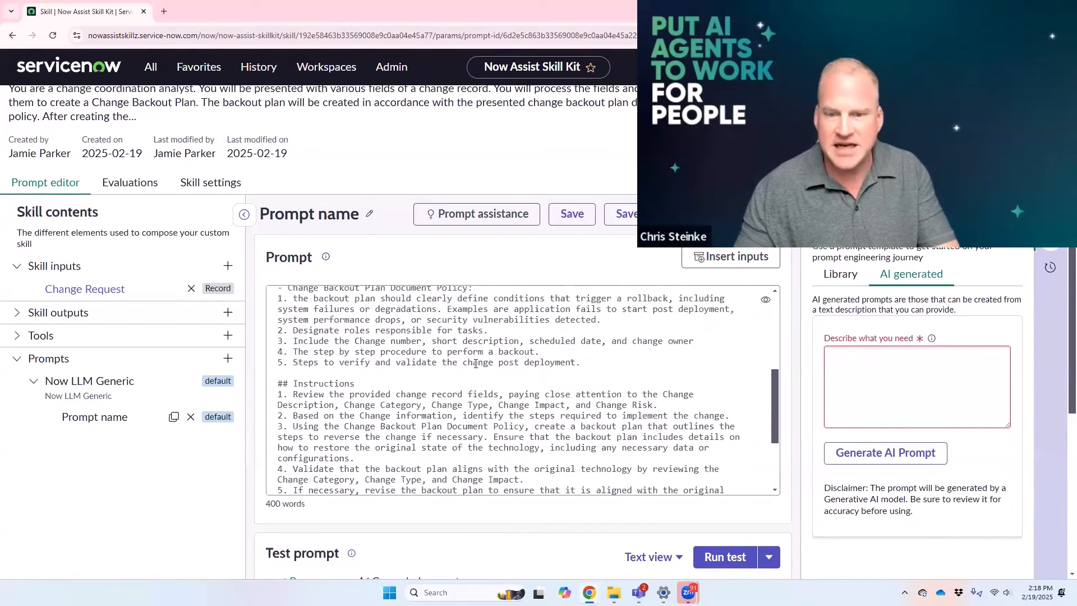
scroll(475, 361, "down", 2)
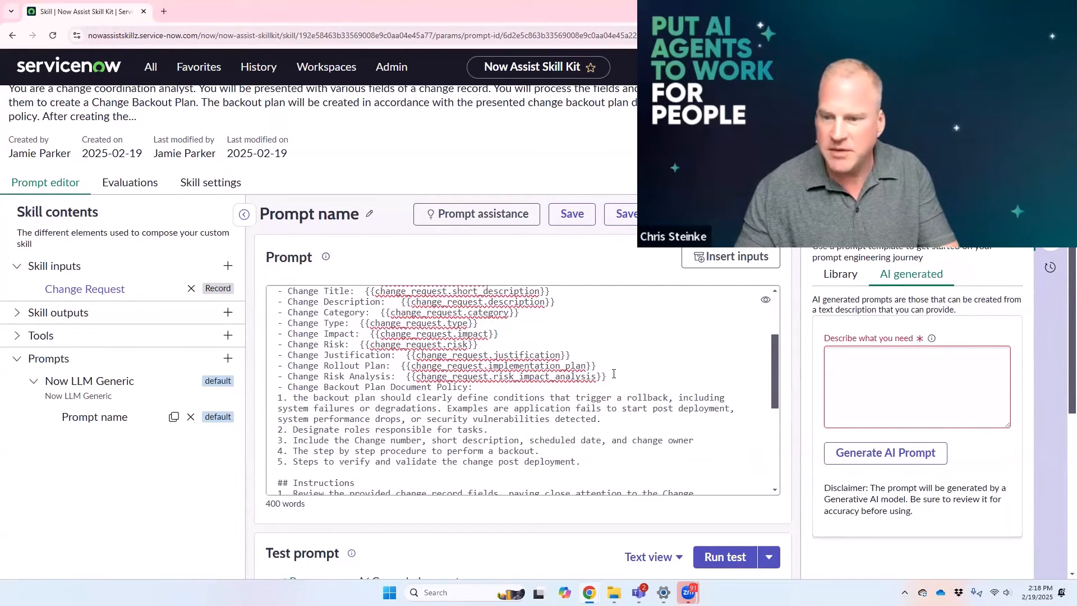
scroll(613, 376, "down", 2)
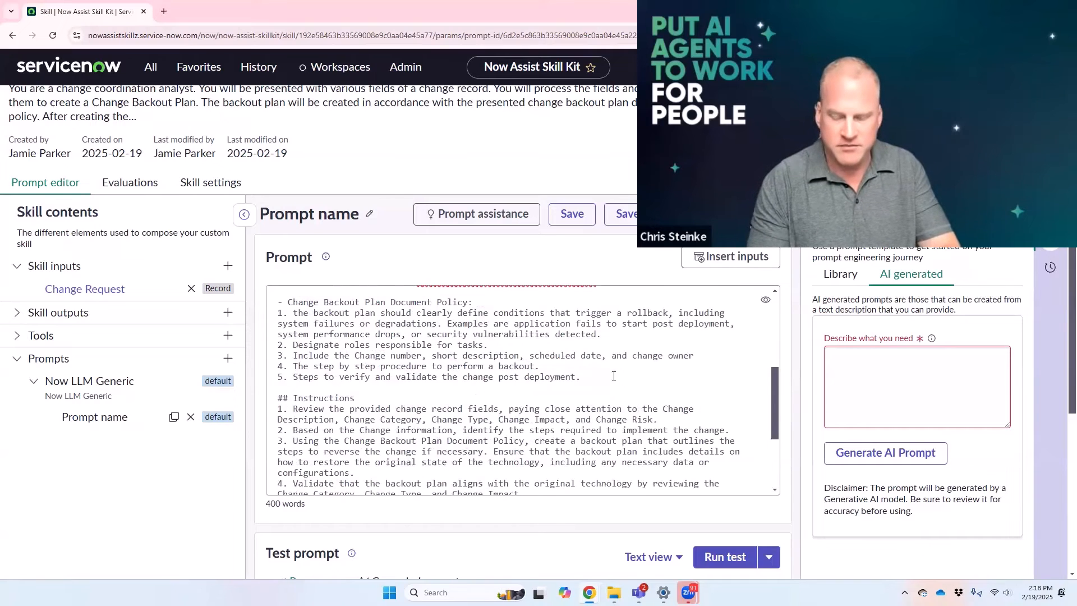
scroll(522, 393, "up", 2)
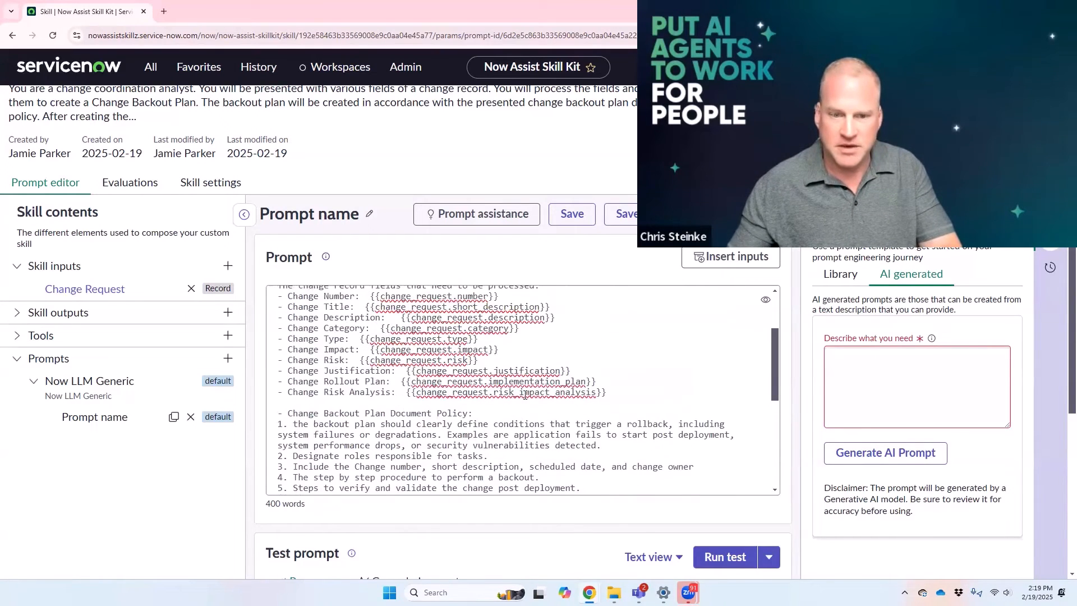
type("Change Cor")
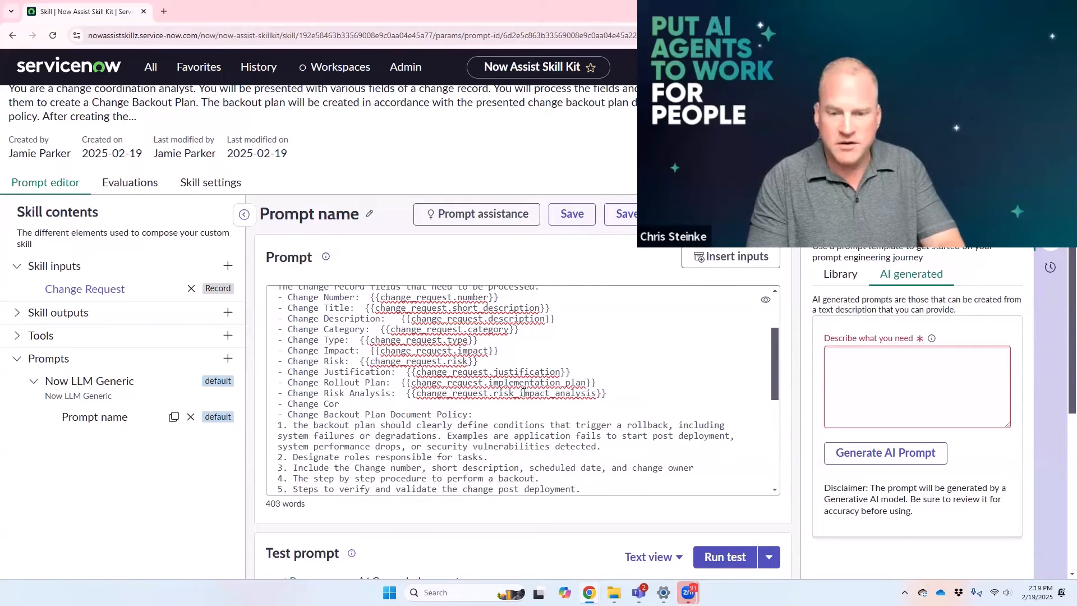
key("BackSpace")
type("ordinator /")
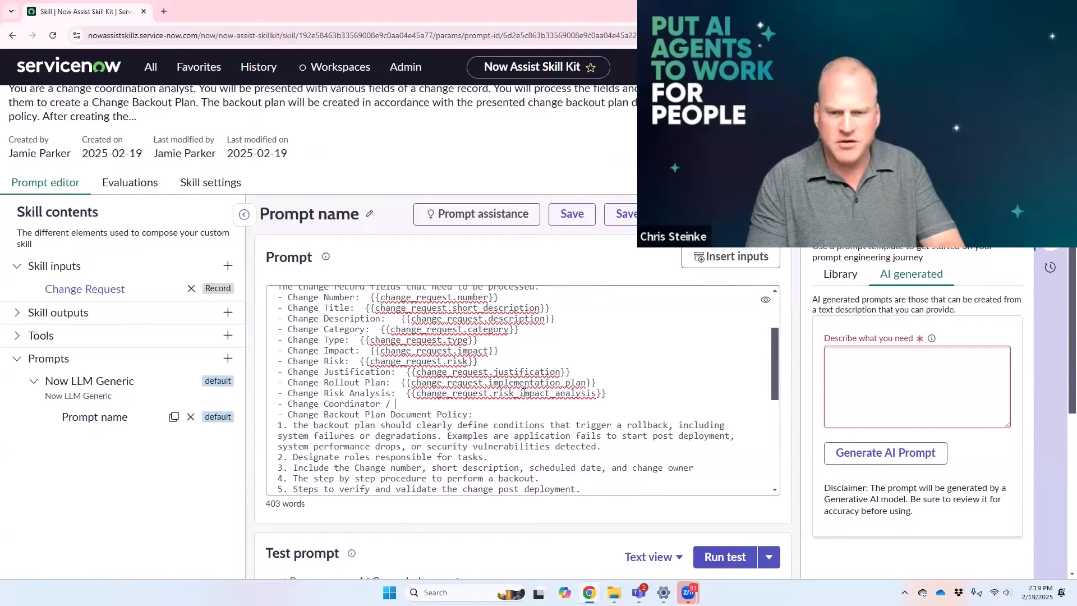
type(" Ow")
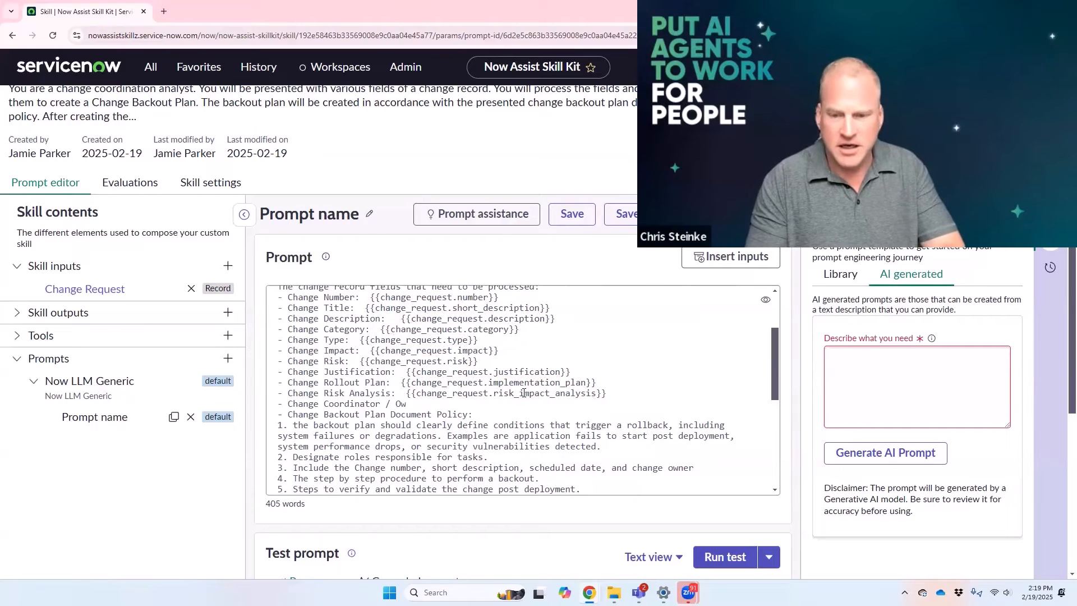
type("ner:")
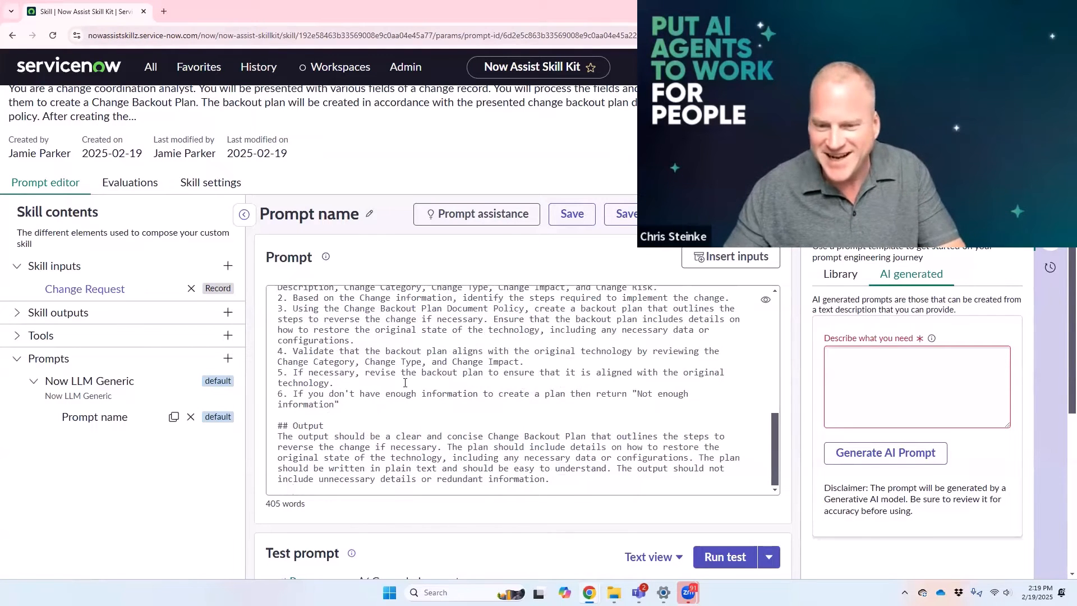
Step: Insert the change request's Assigned to input on the prompt's Change Coordinator / Owner line
scroll(405, 382, "up", 6)
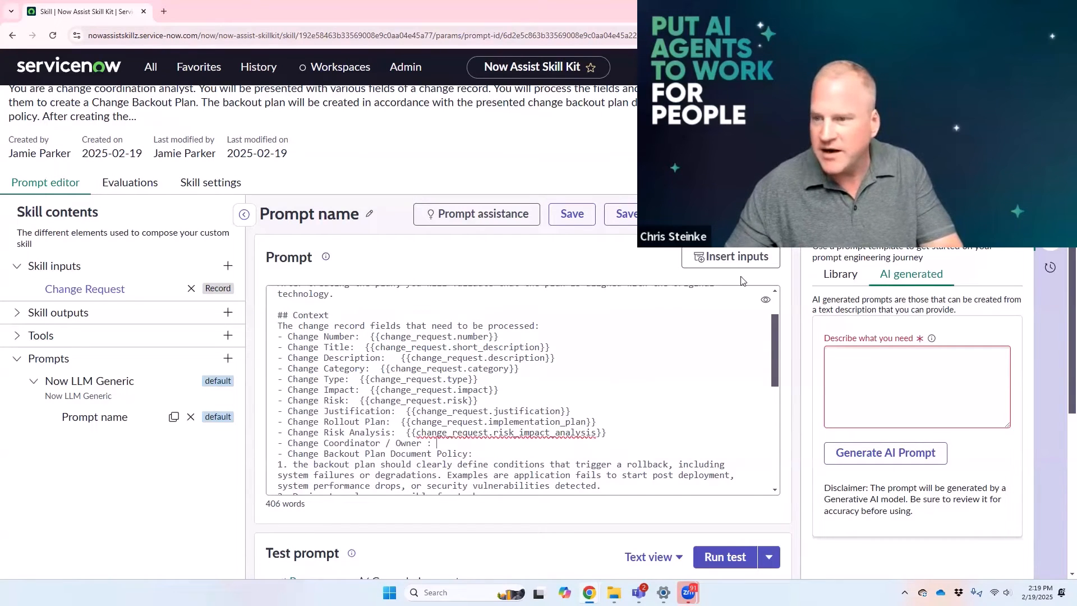
left_click(732, 257)
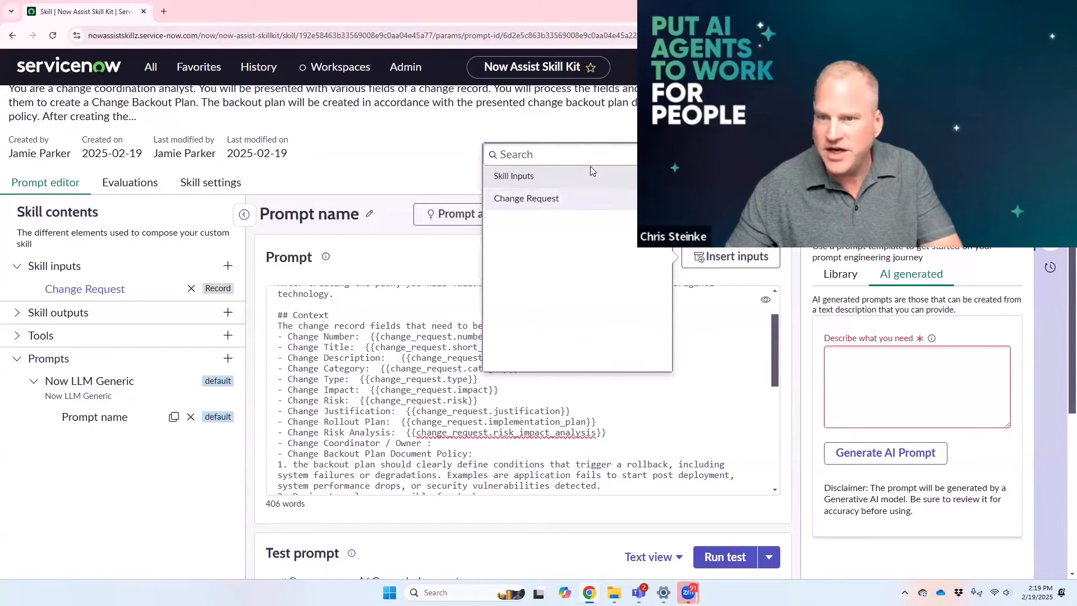
left_click(561, 197)
left_click(557, 143)
type("coor")
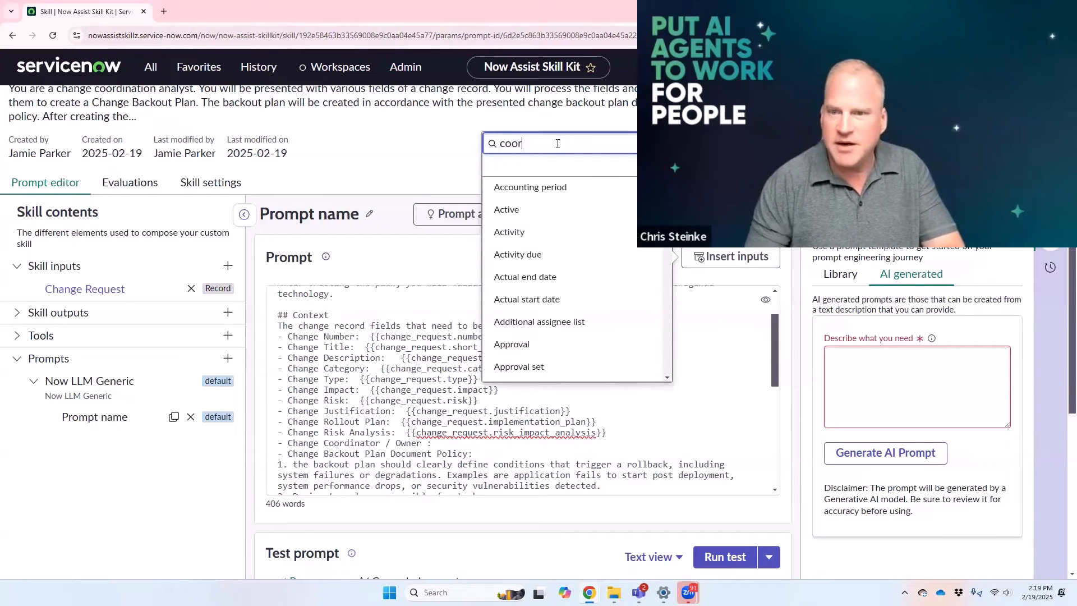
left_click_drag(535, 141, 474, 153)
type("ass")
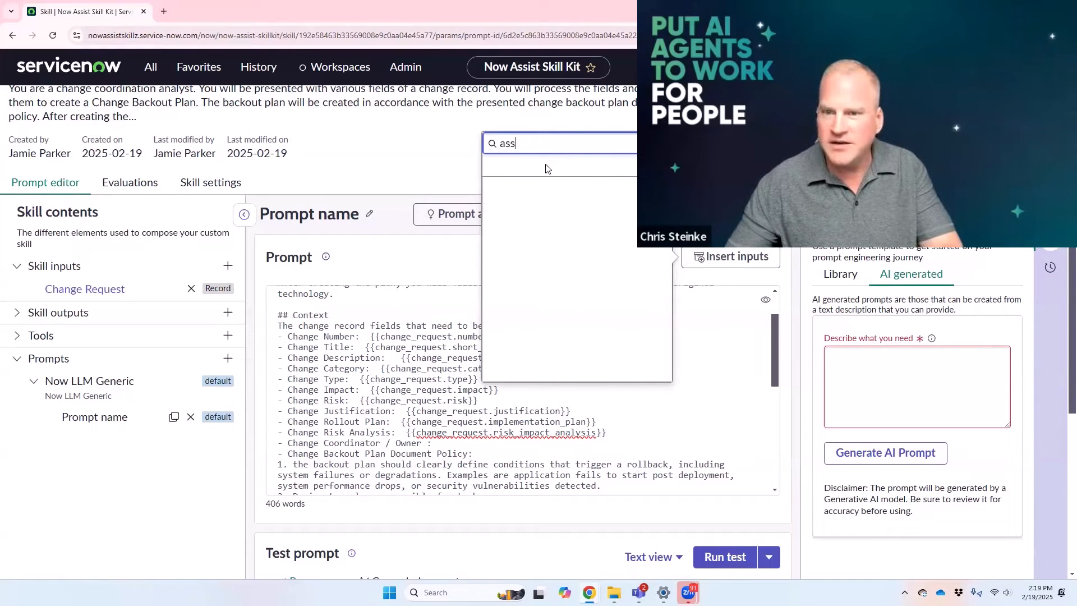
left_click(517, 210)
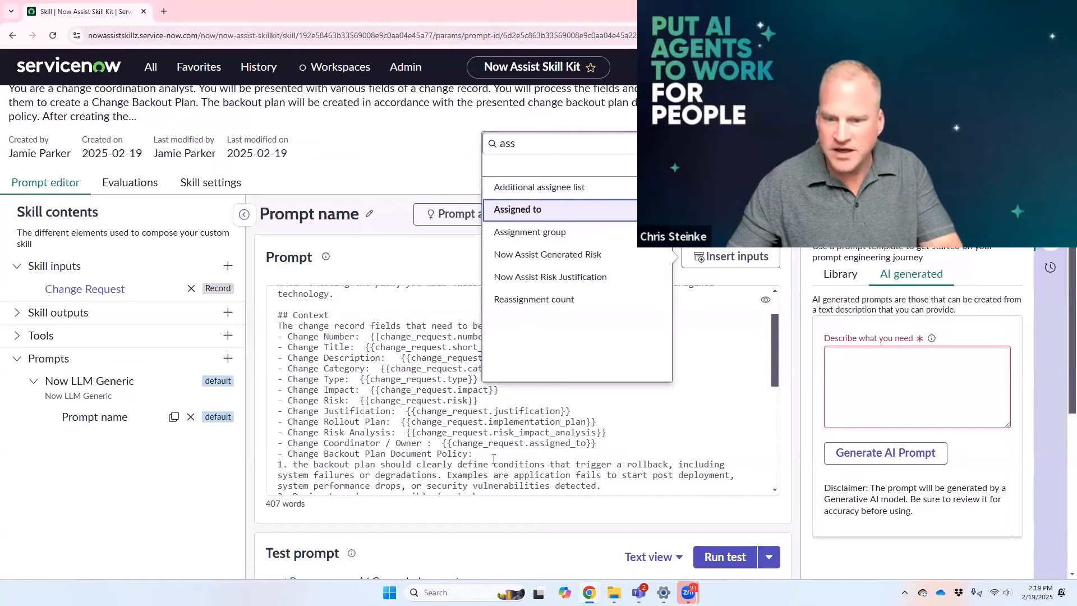
Step: Add a "- Change Group:" line below Change Coordinator / Owner and insert the change request's Assignment group input on it
left_click(611, 445)
key("Return")
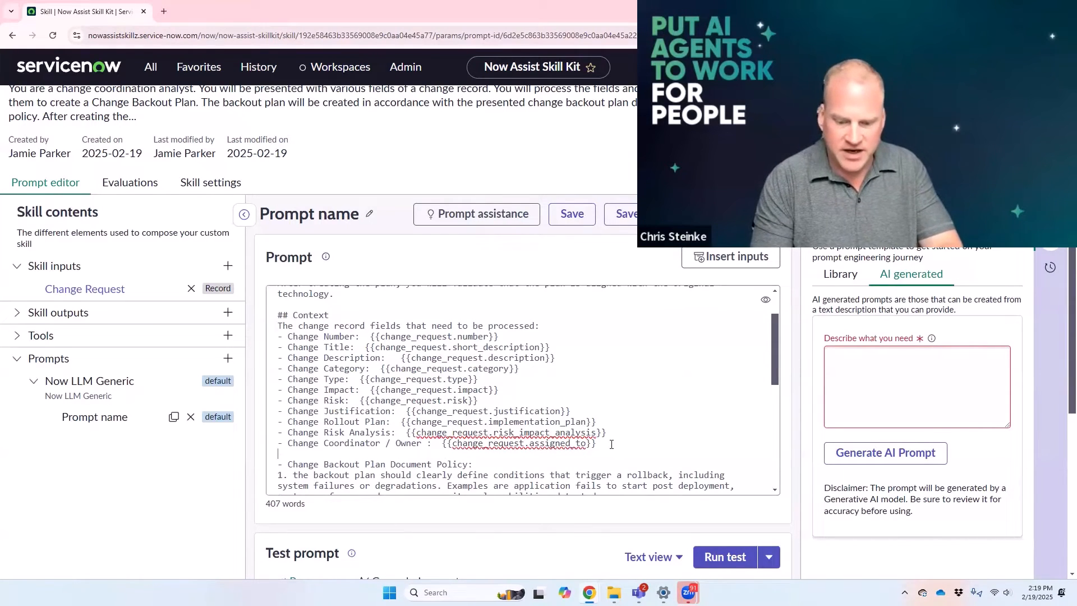
type("- Change Group:")
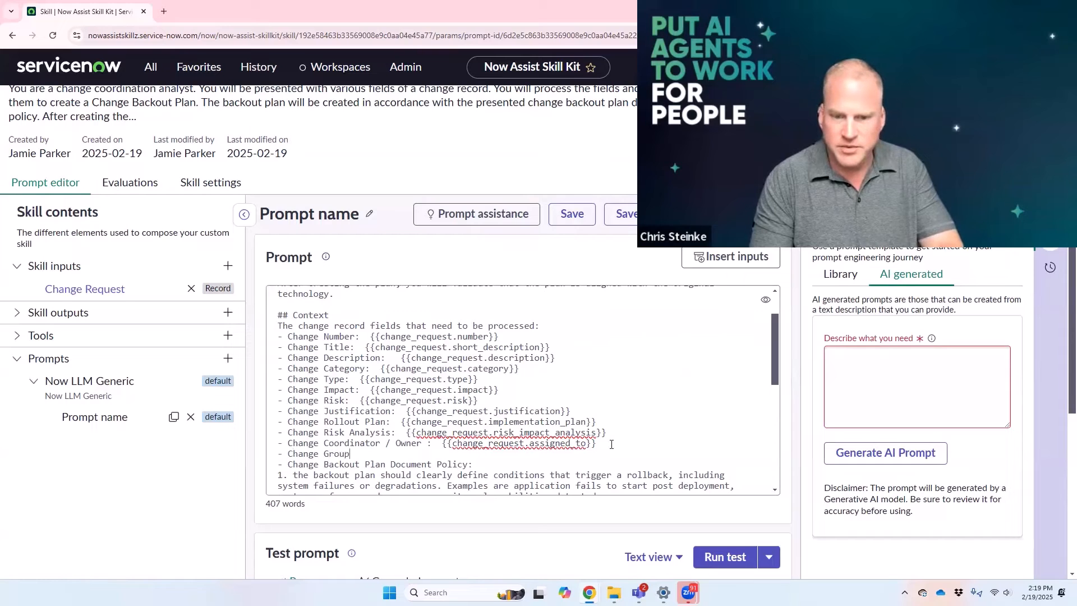
left_click(751, 258)
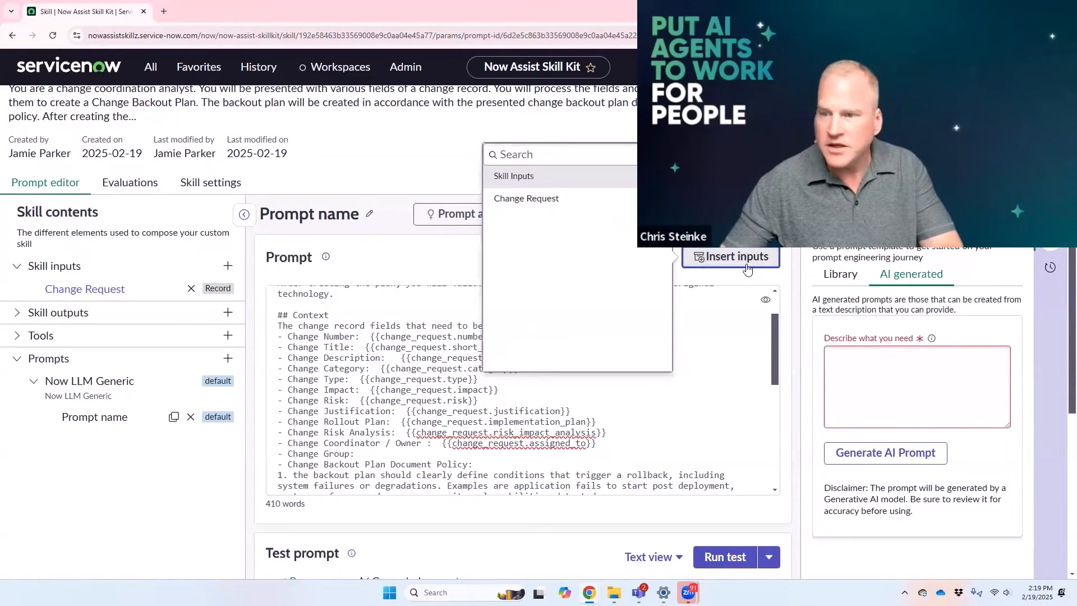
left_click(526, 209)
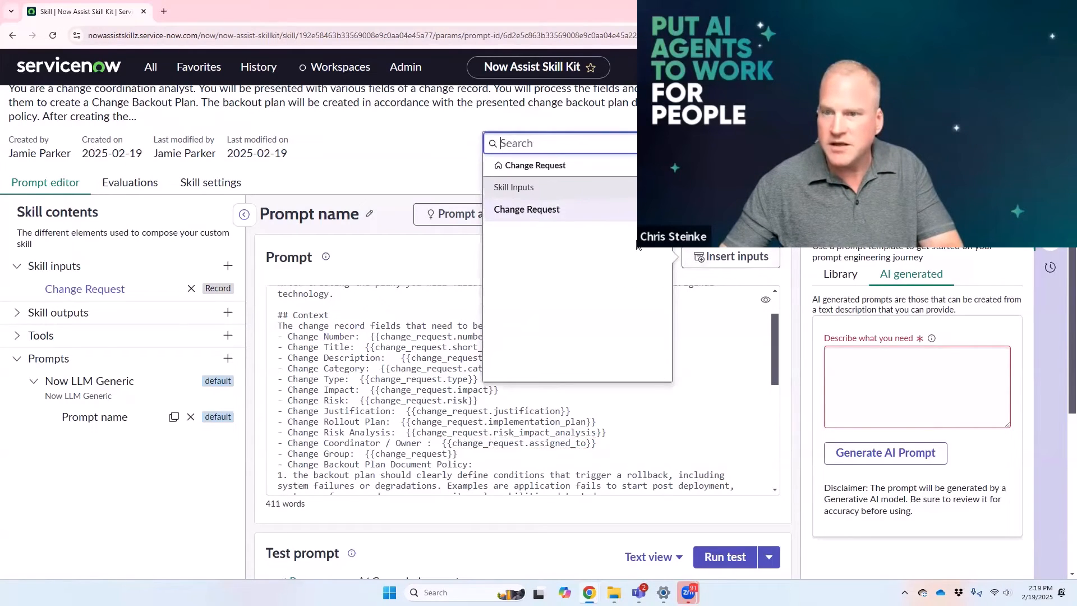
type("ass")
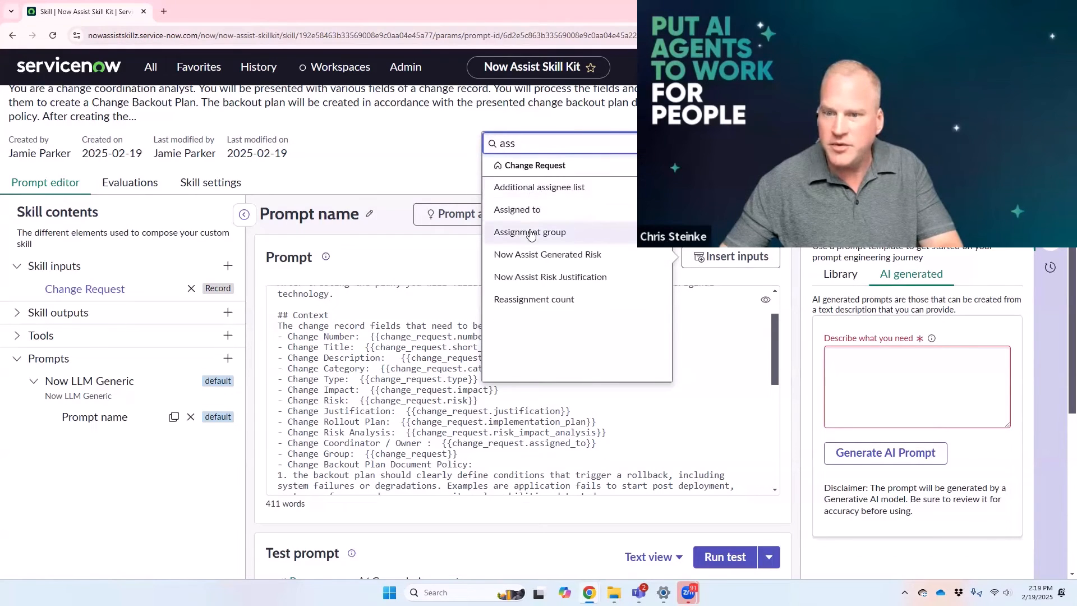
left_click(530, 232)
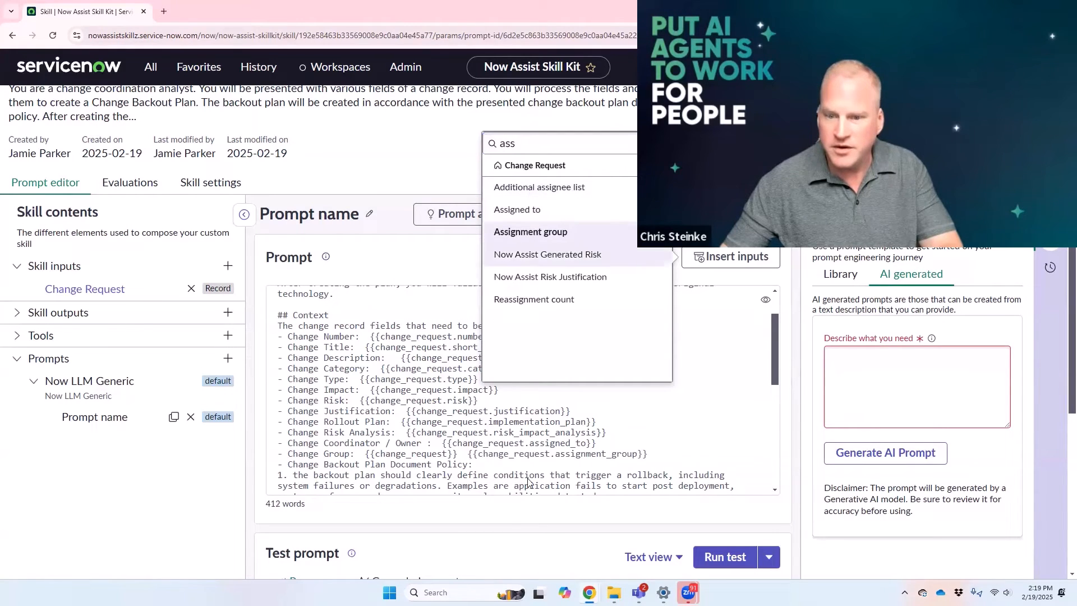
left_click(620, 443)
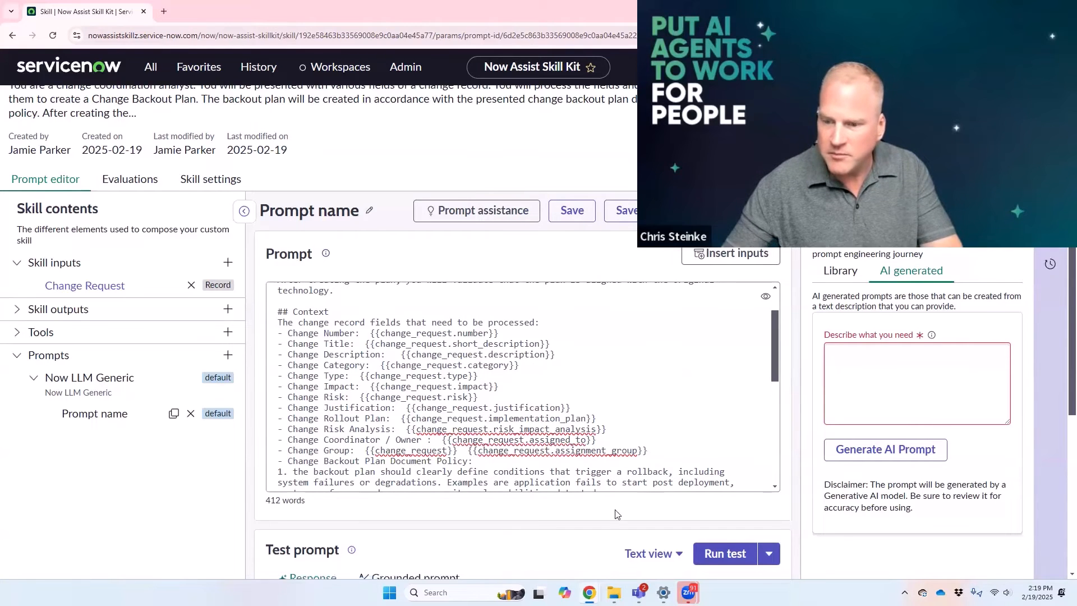
Step: Compare the previous test response's placeholders with the backout plan policy to identify change details still missing from the prompt's context
scroll(617, 514, "down", 2)
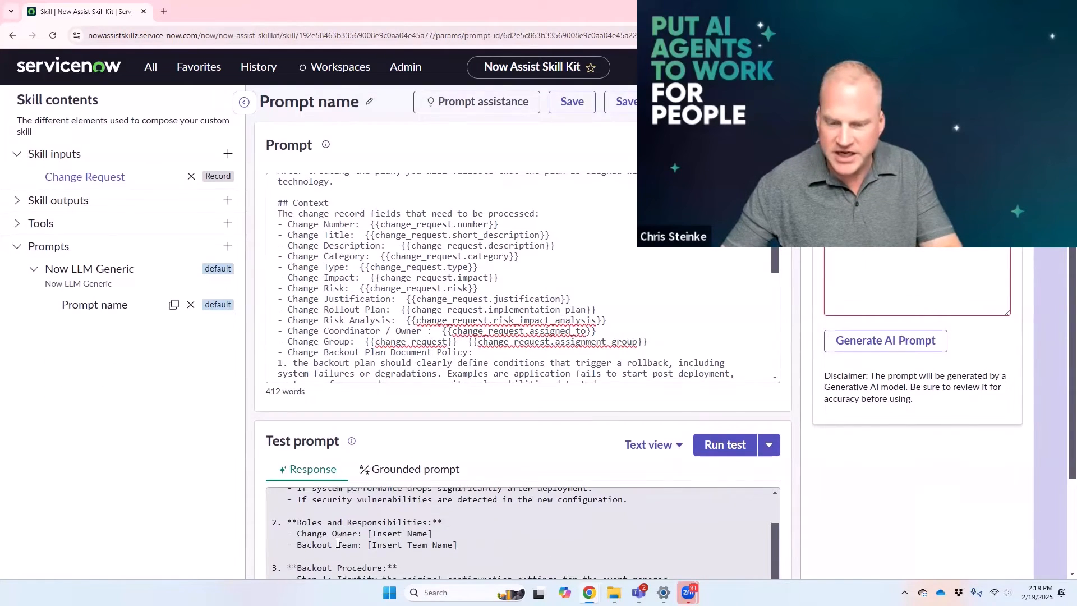
scroll(338, 543, "down", 4)
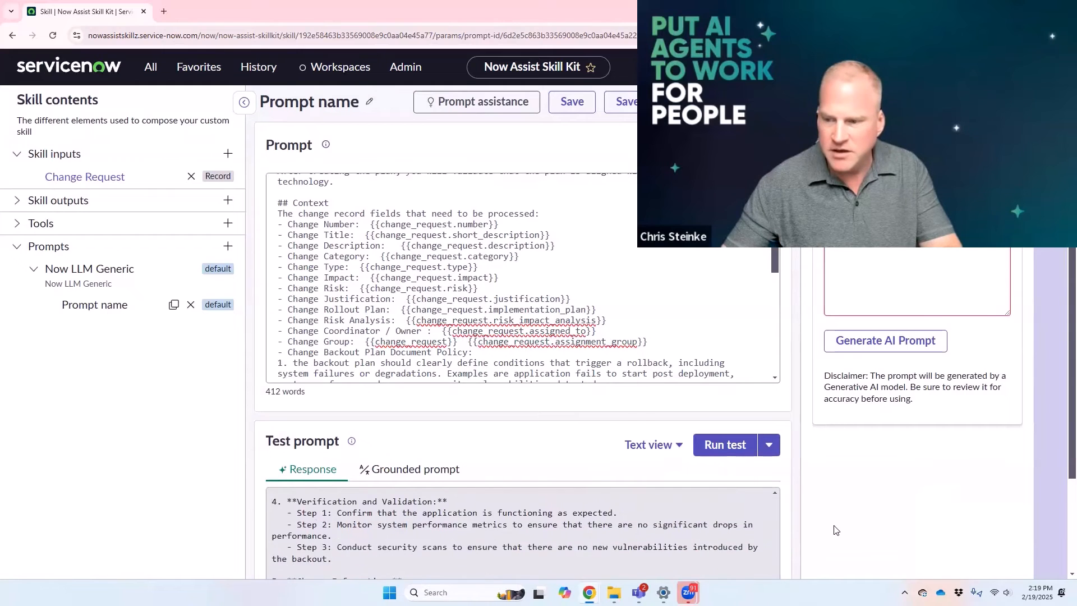
scroll(836, 530, "down", 3)
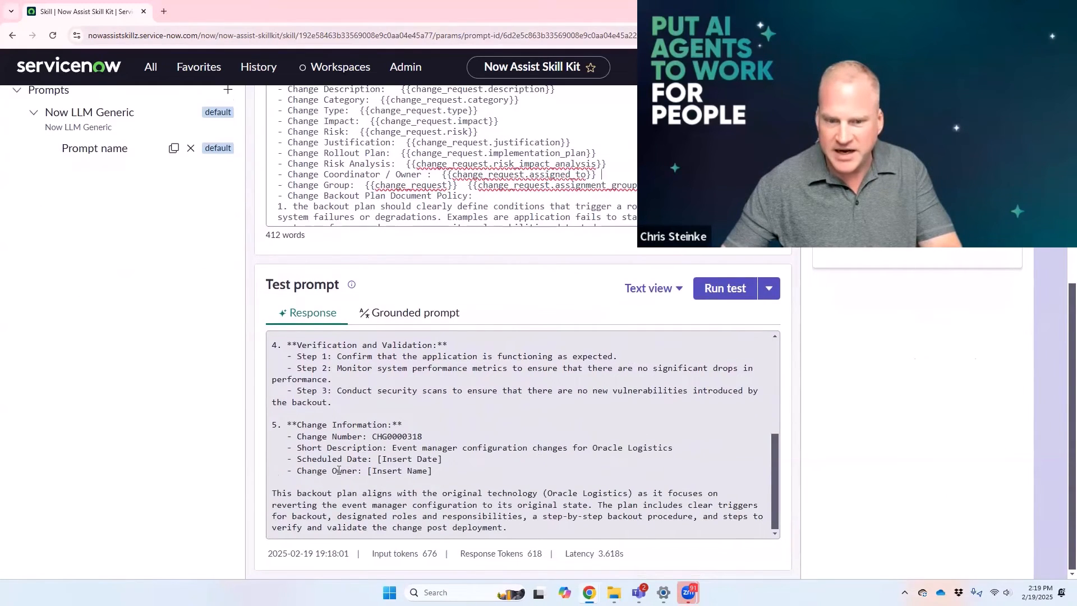
scroll(445, 428, "up", 5)
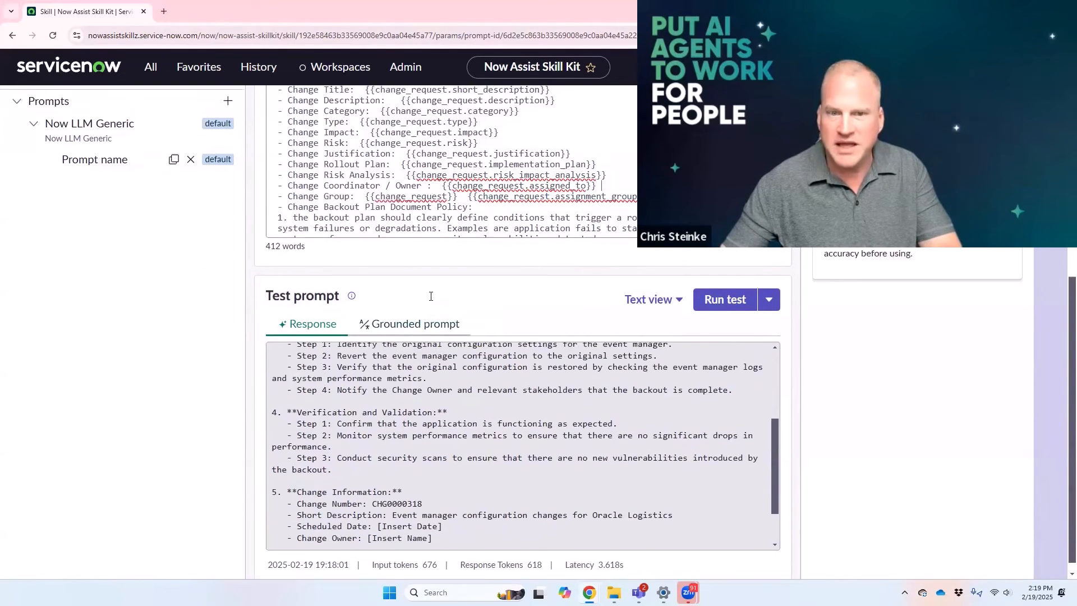
scroll(583, 348, "down", 3)
scroll(636, 392, "up", 3)
left_click(636, 395)
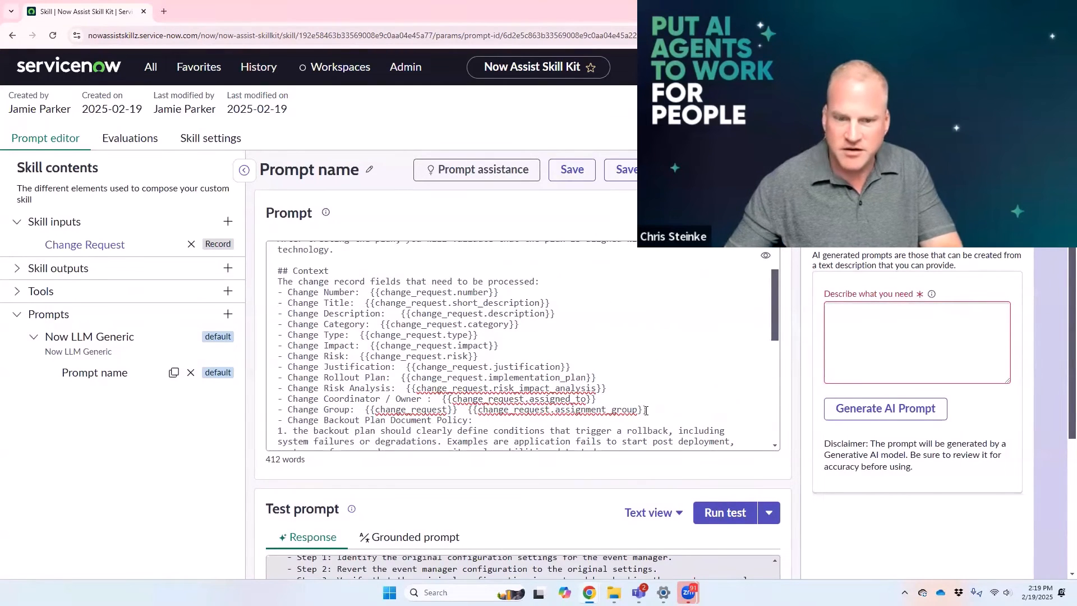
scroll(646, 411, "down", 3)
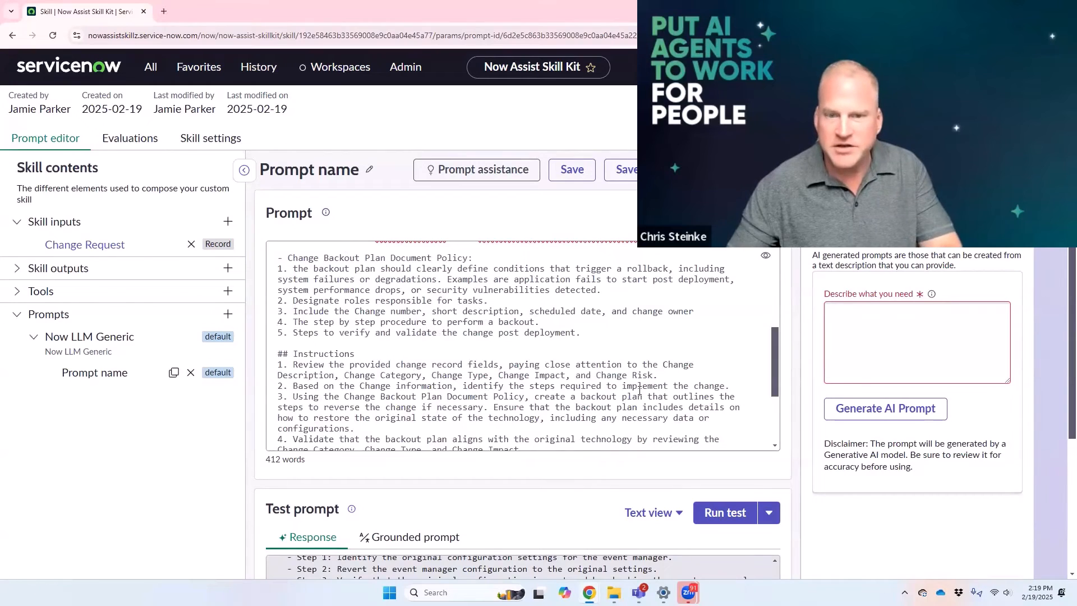
scroll(393, 381, "up", 3)
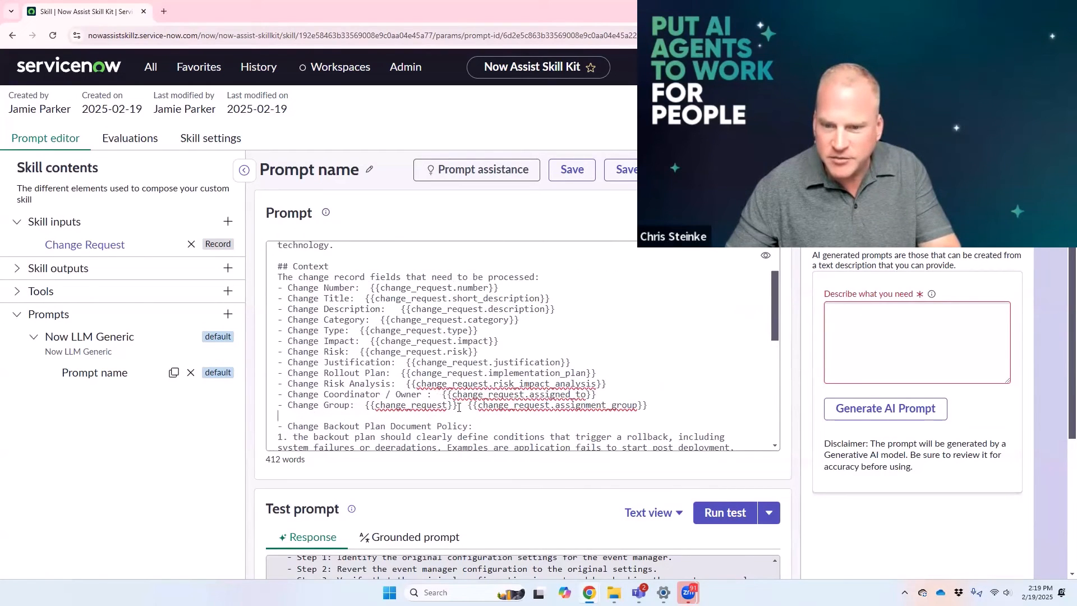
Step: Remove the redundant {{change_request}} reference and its extra spacing from the Change Group line
left_click_drag(459, 407, 367, 404)
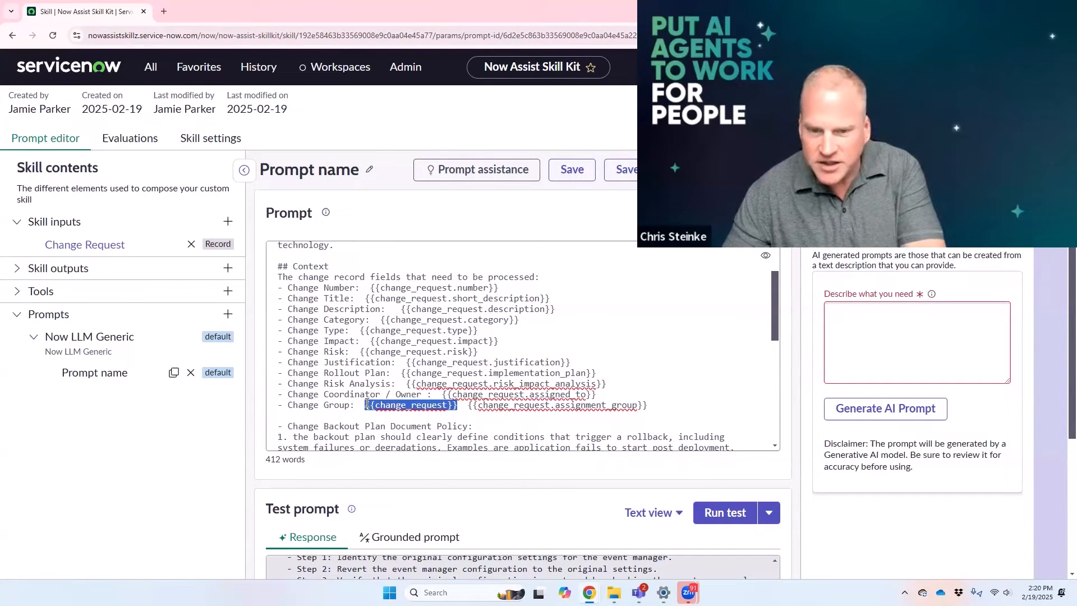
key("BackSpace")
key("Delete")
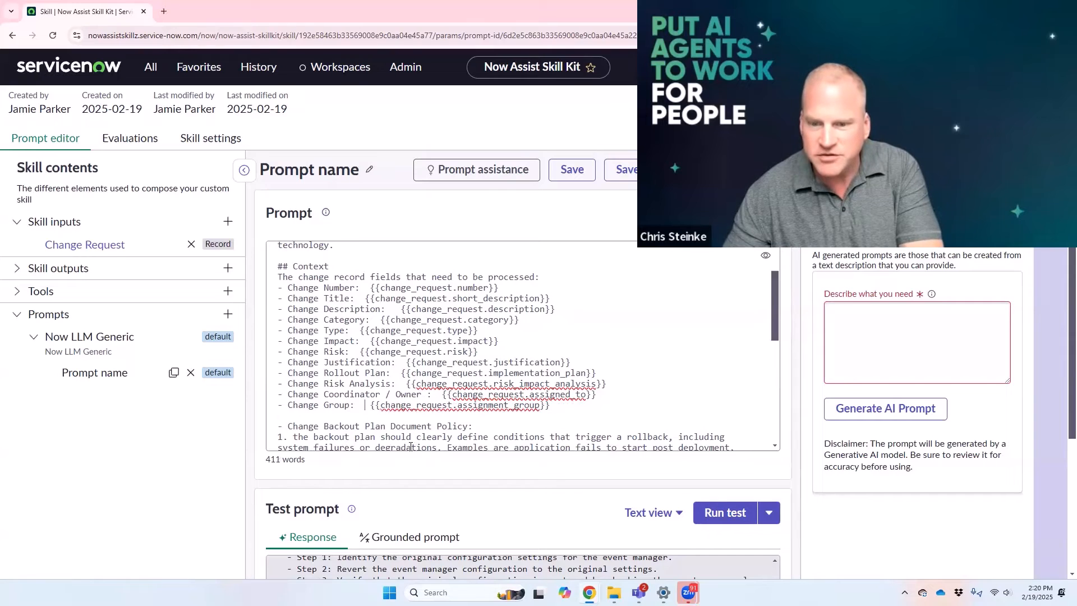
key("Delete")
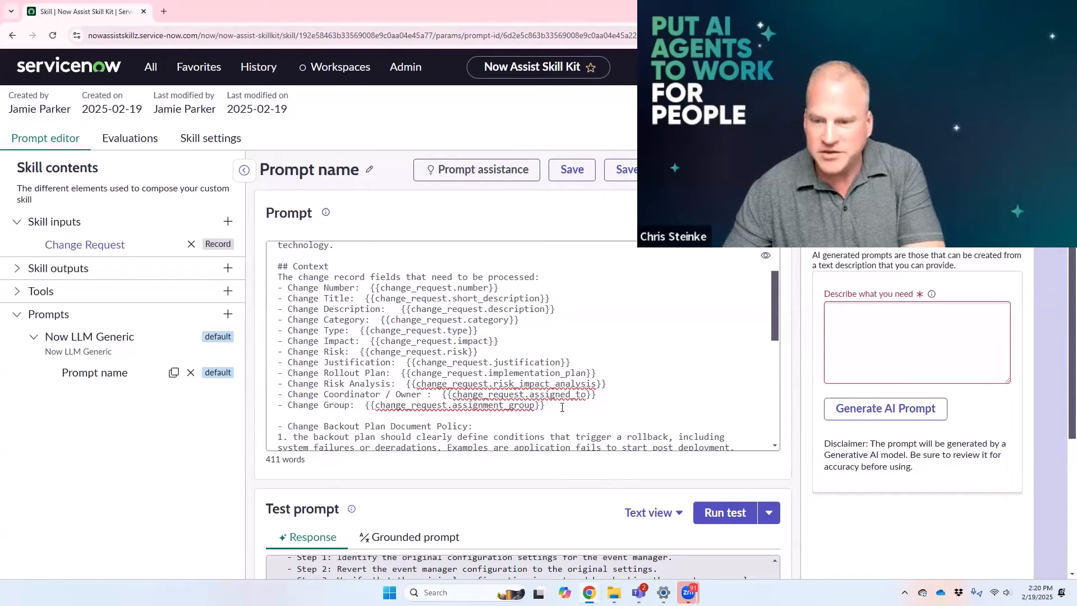
Step: Add a "- Change Planned Start Date:" line below the Change Group line in the prompt
key("Return")
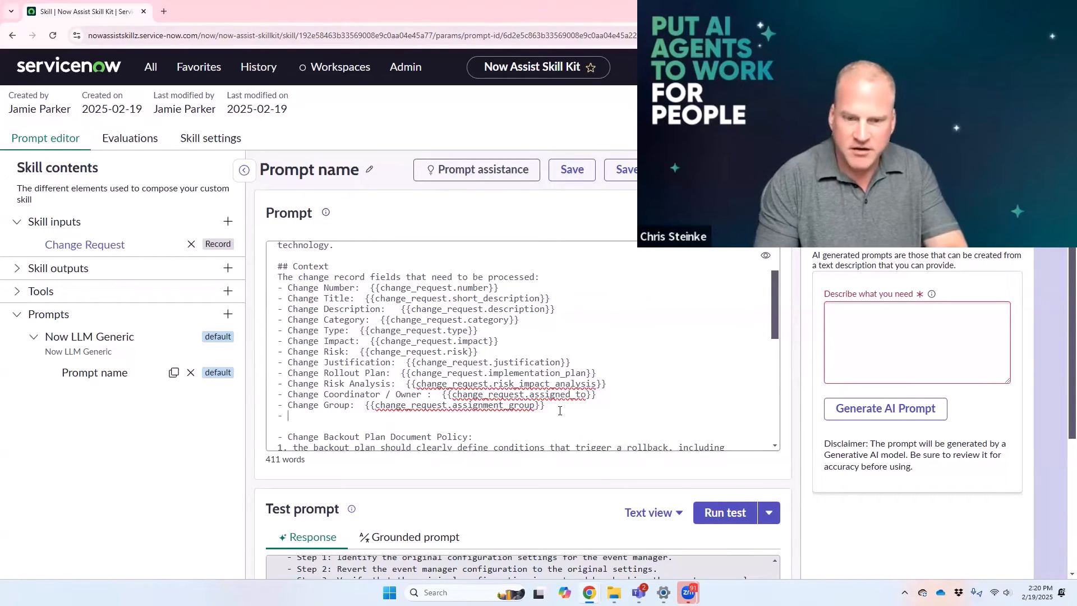
type("- Change ")
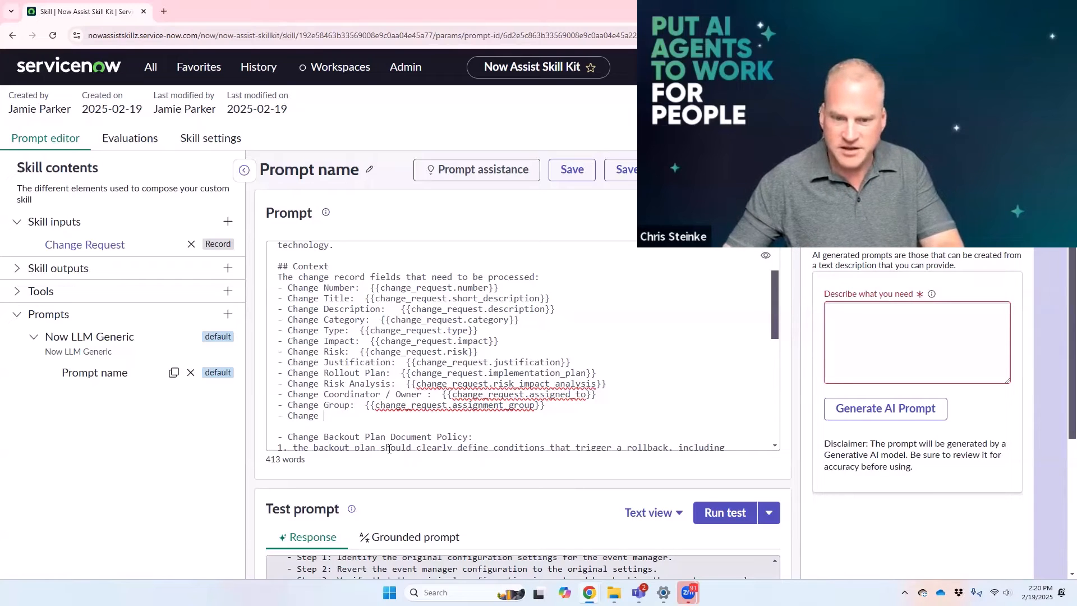
type("Plann")
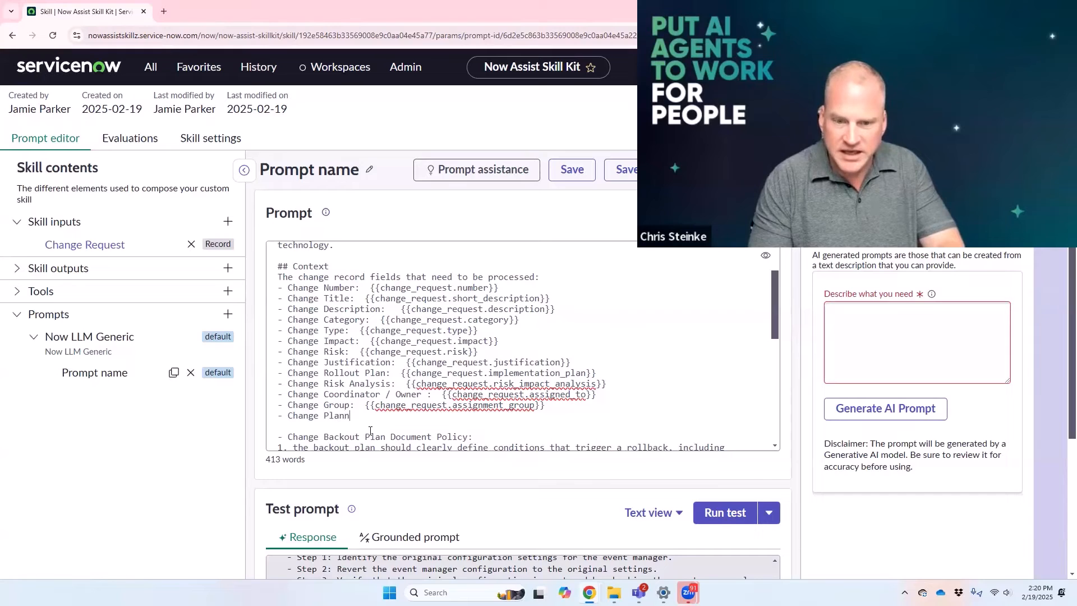
type("ed Start Date:")
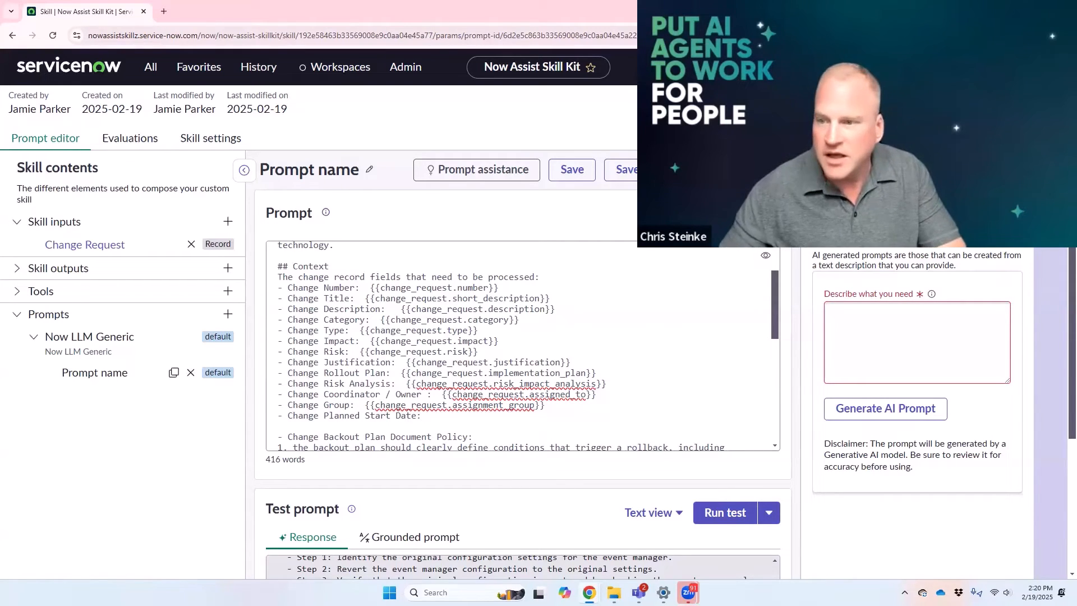
Step: Insert the change request's Planned start date input on the Change Planned Start Date line
left_click(727, 213)
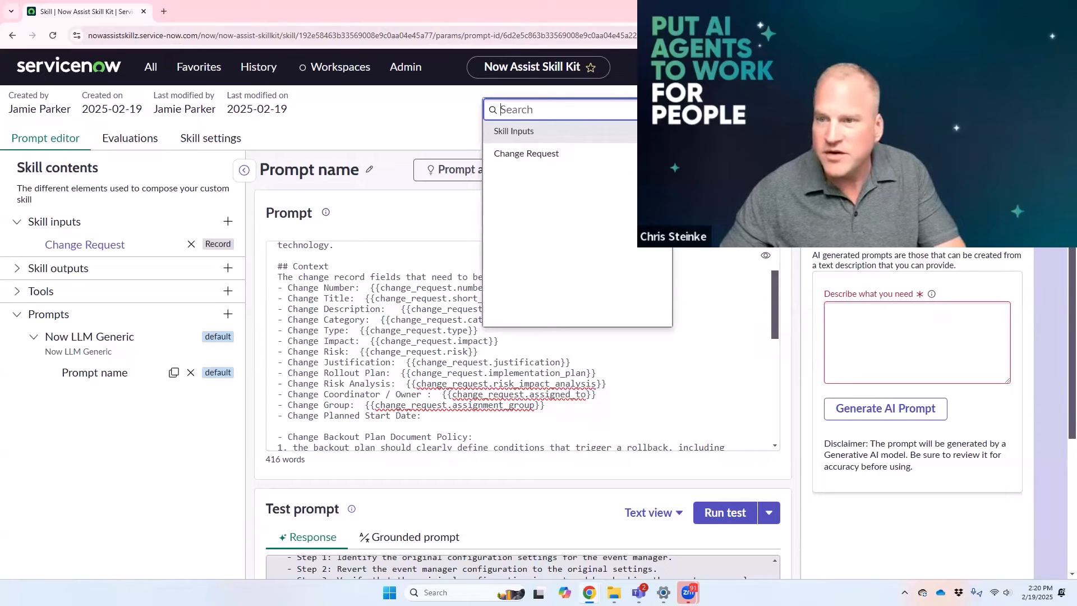
left_click(526, 153)
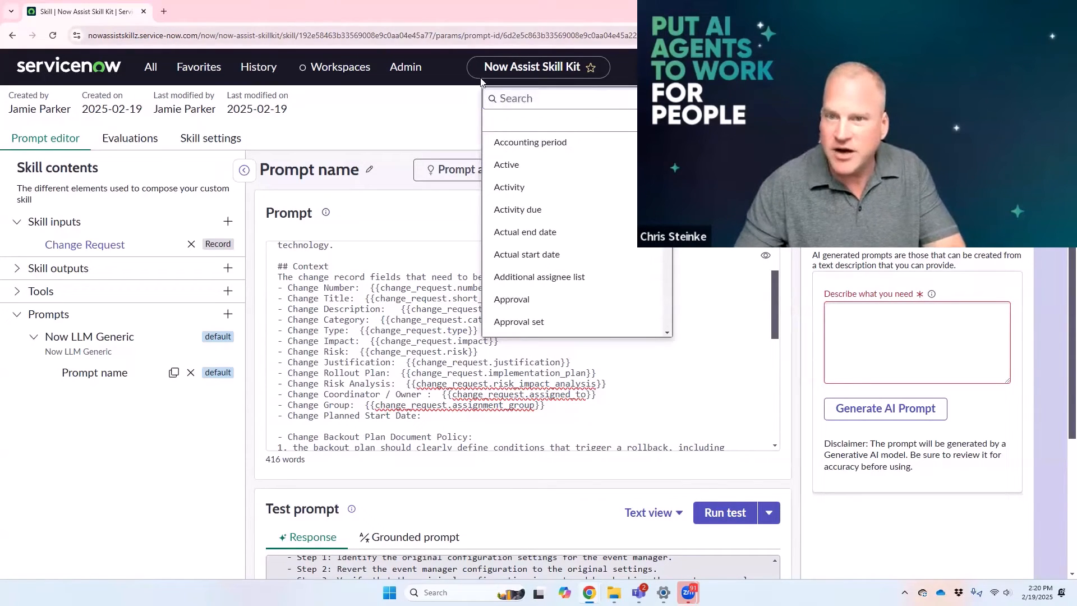
left_click(517, 100)
type("planned")
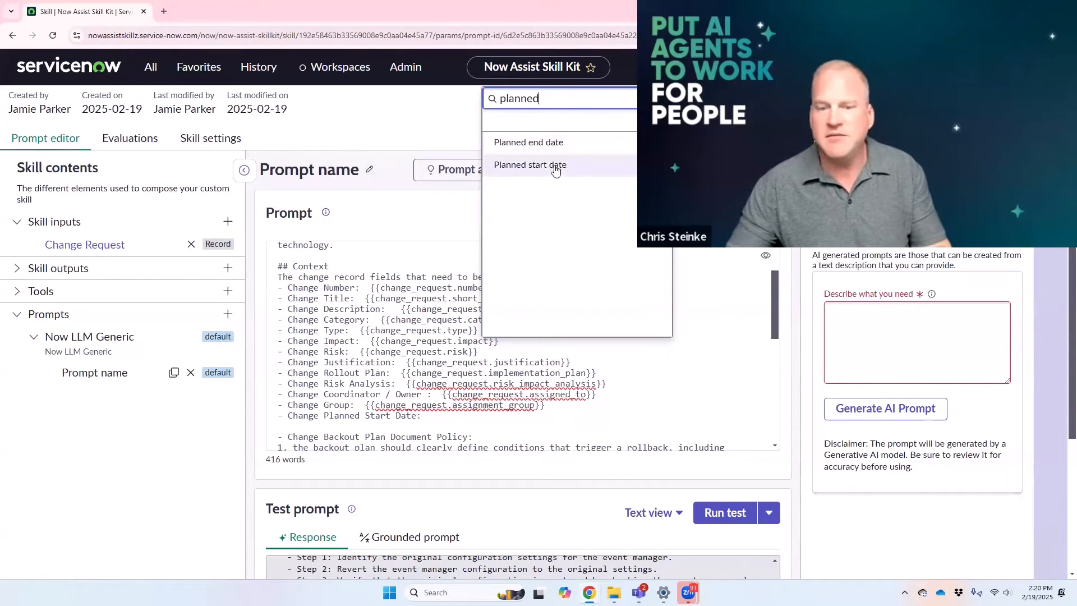
left_click(555, 169)
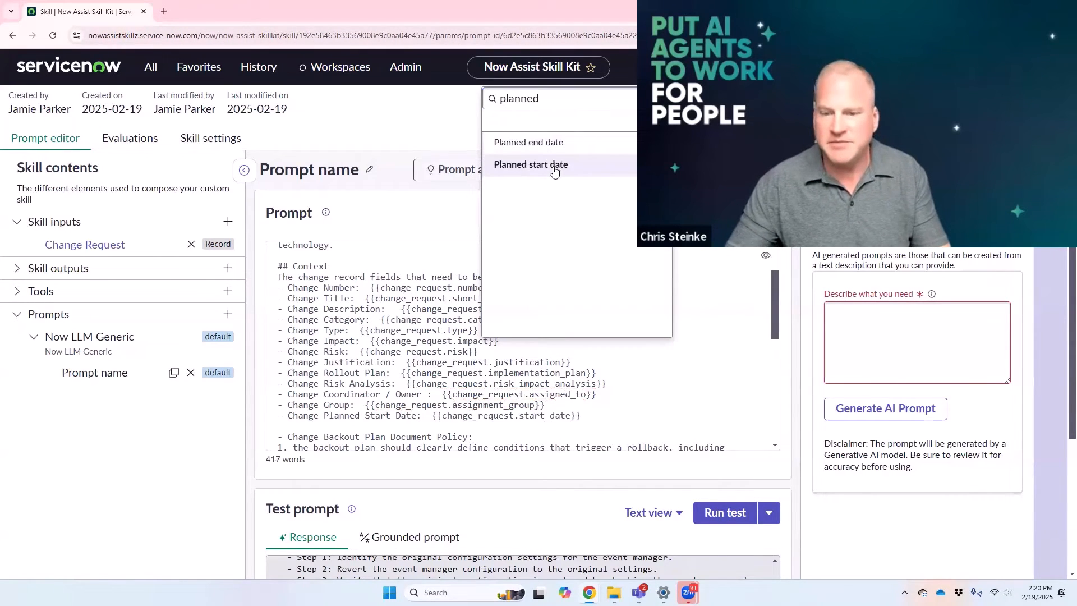
left_click(635, 435)
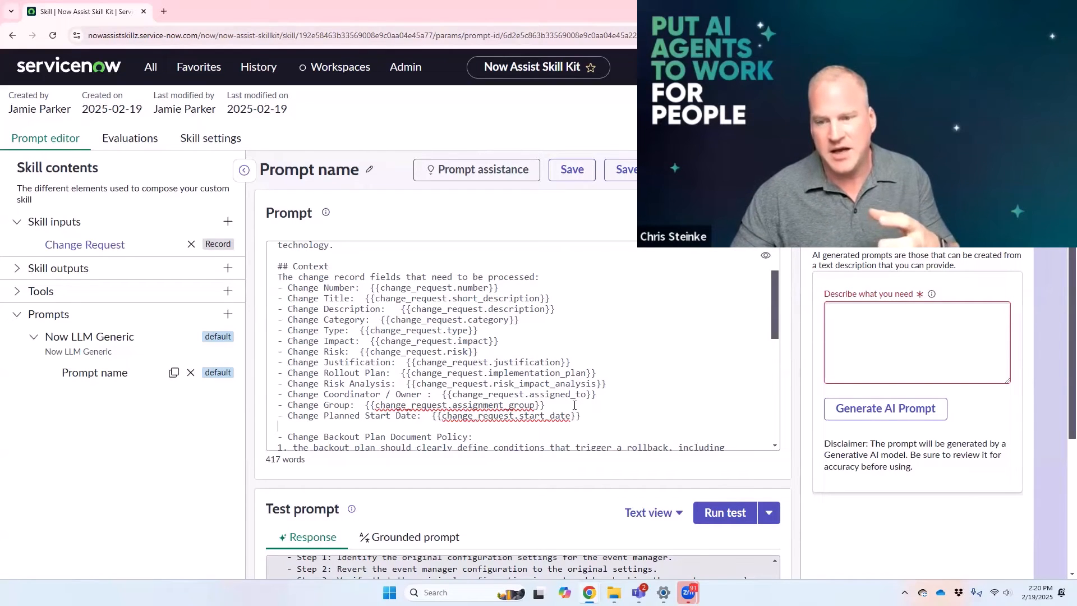
Step: Save the revised prompt and rerun its test against change request CHG0000318
left_click(573, 170)
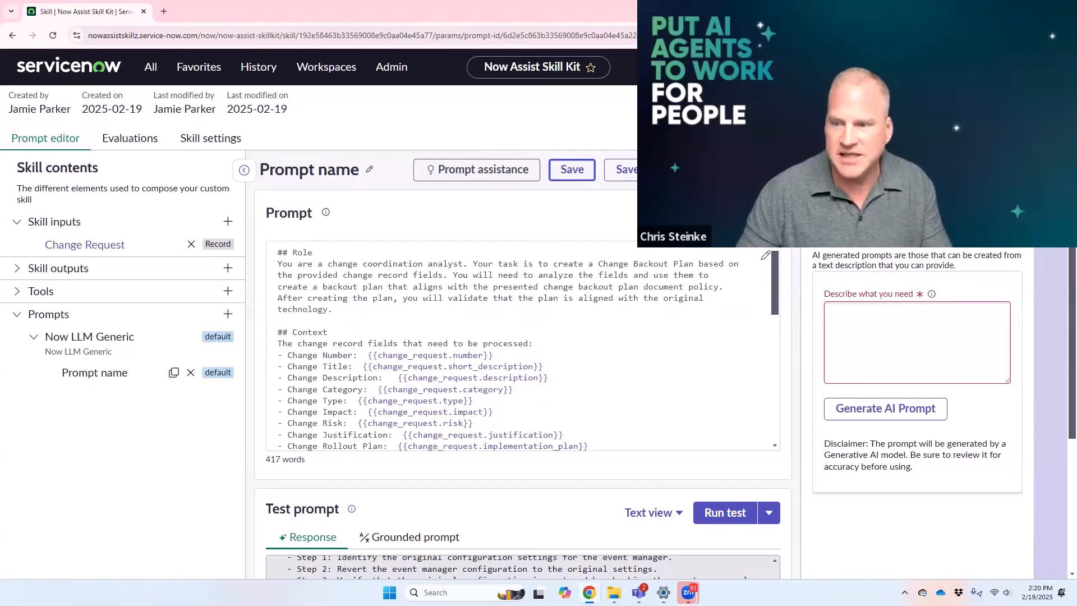
left_click(730, 513)
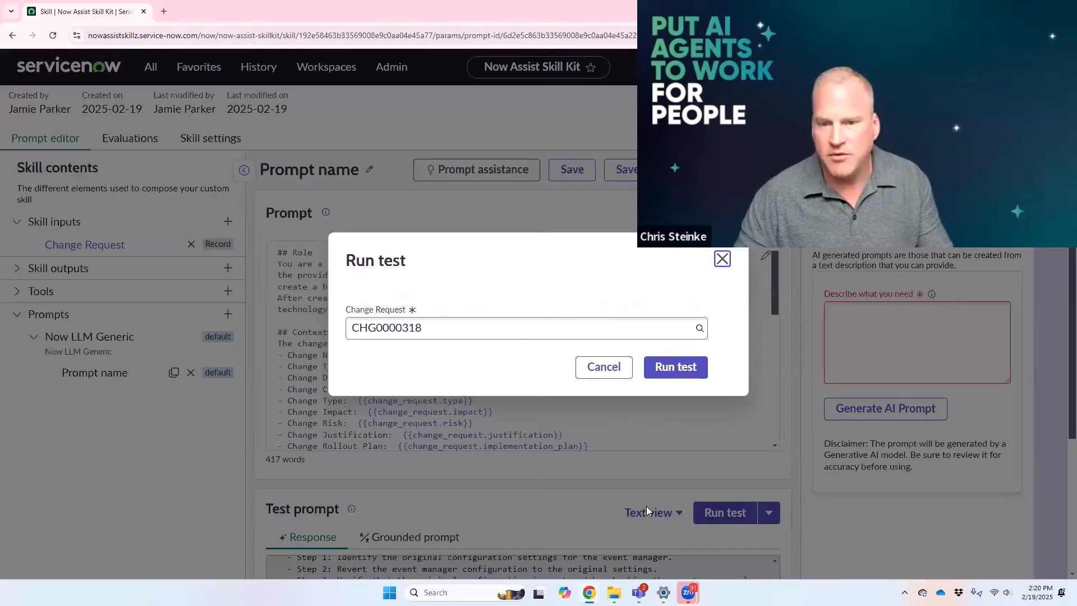
left_click(671, 370)
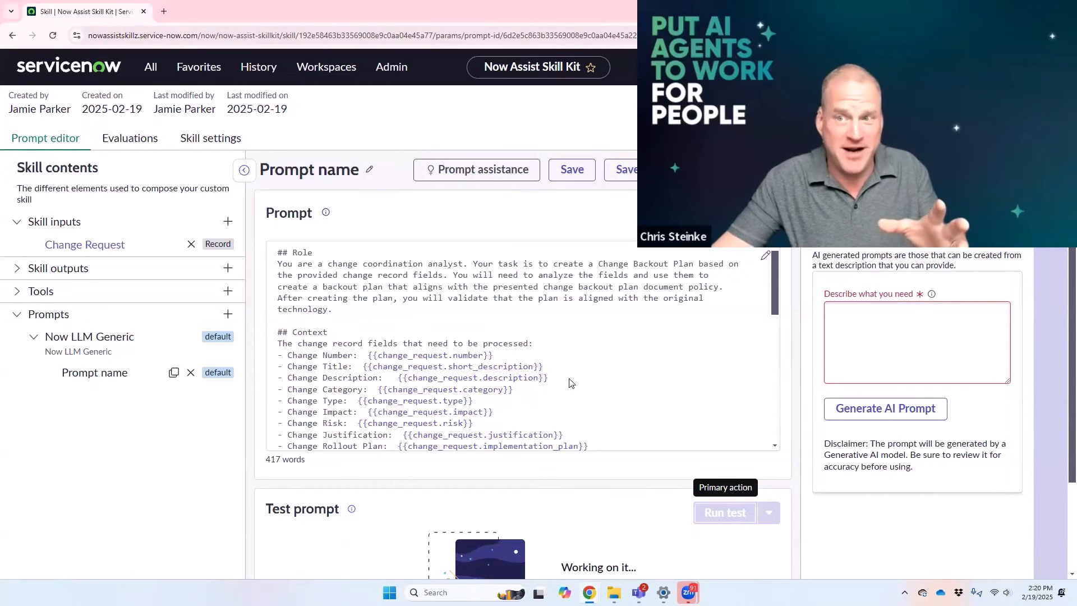
scroll(440, 498, "down", 3)
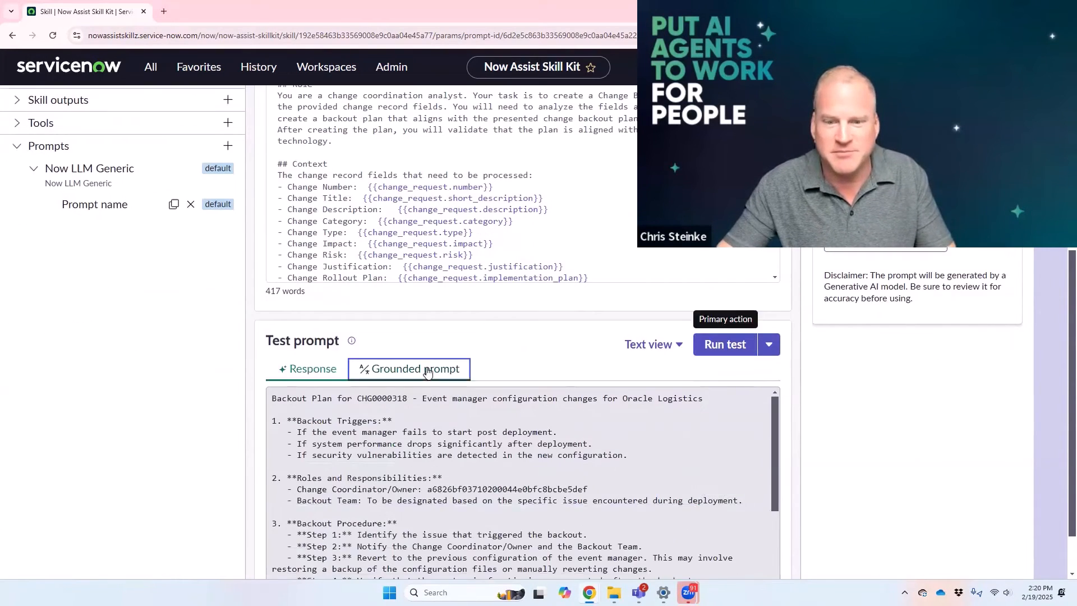
Step: Examine the grounded prompt's change record values, especially the type, Change Coordinator / Owner and Change Group fields
left_click(428, 372)
scroll(440, 461, "down", 1)
scroll(442, 466, "up", 1)
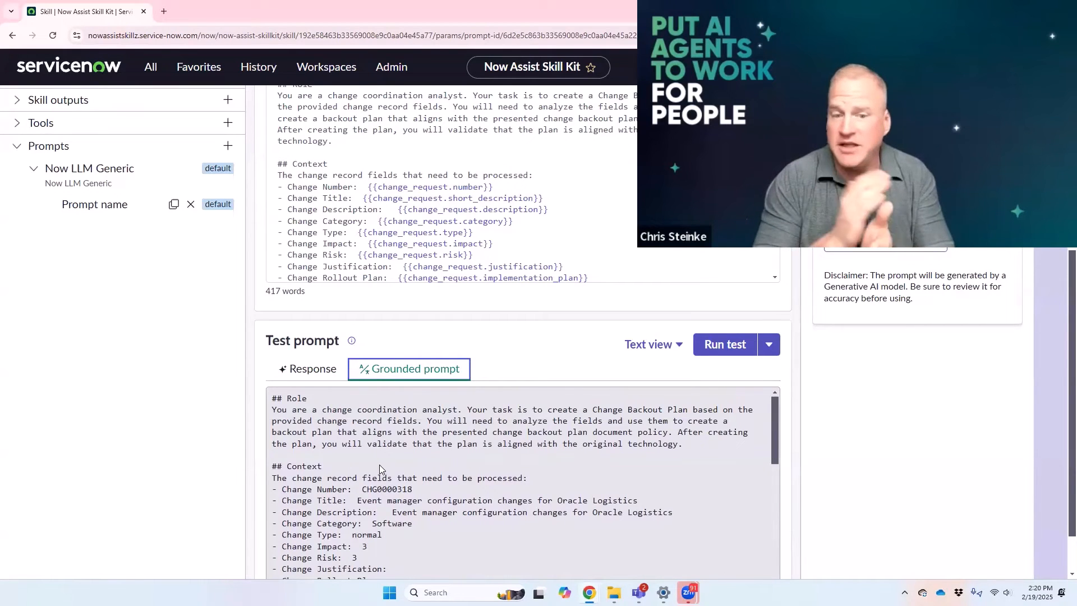
scroll(379, 464, "up", 5)
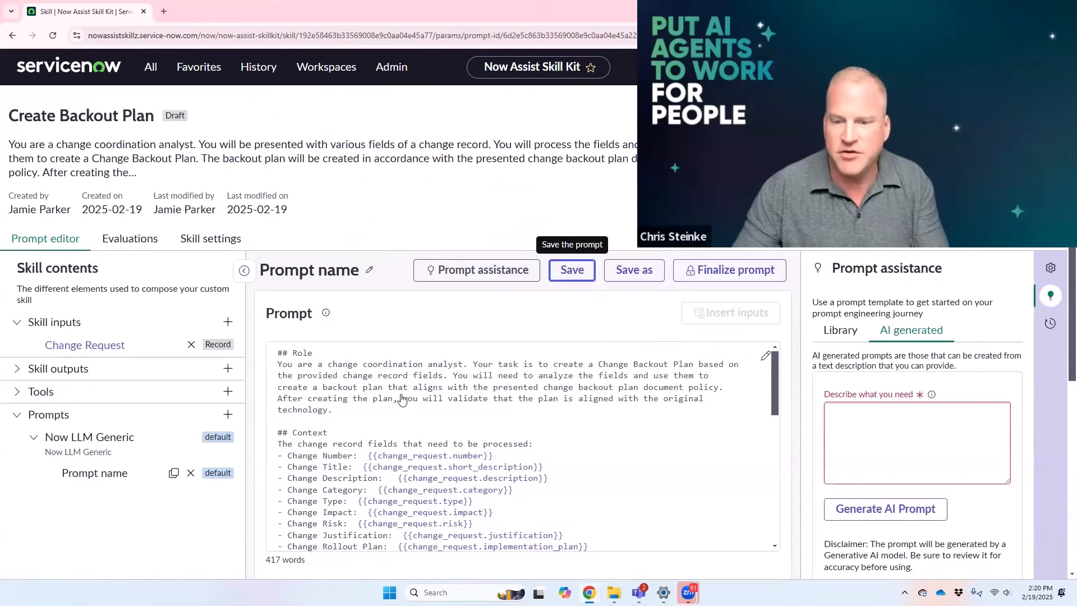
scroll(411, 405, "down", 3)
scroll(410, 405, "down", 7)
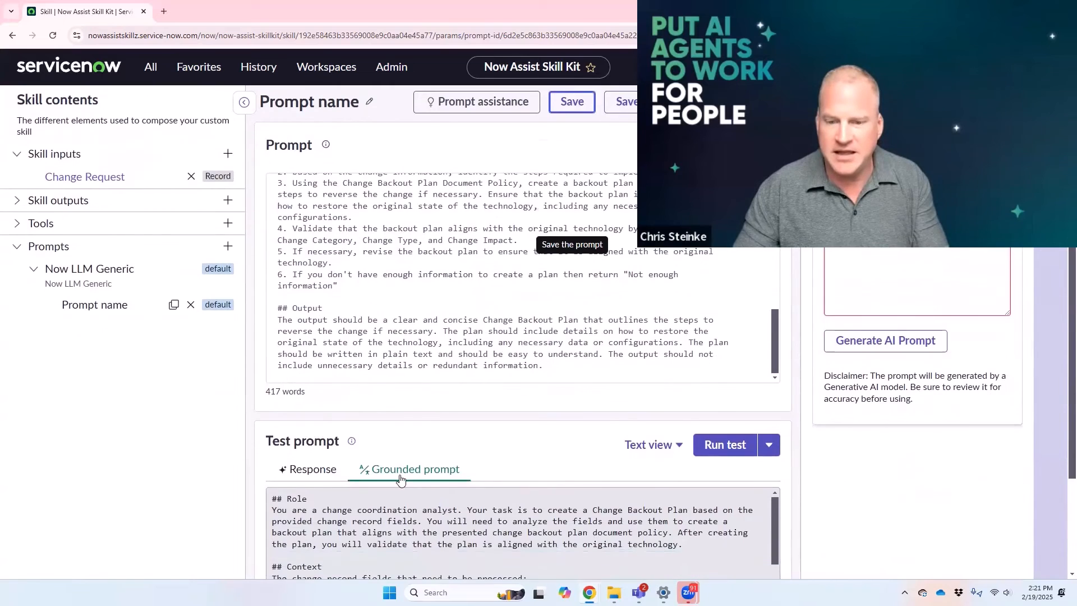
scroll(501, 469, "down", 3)
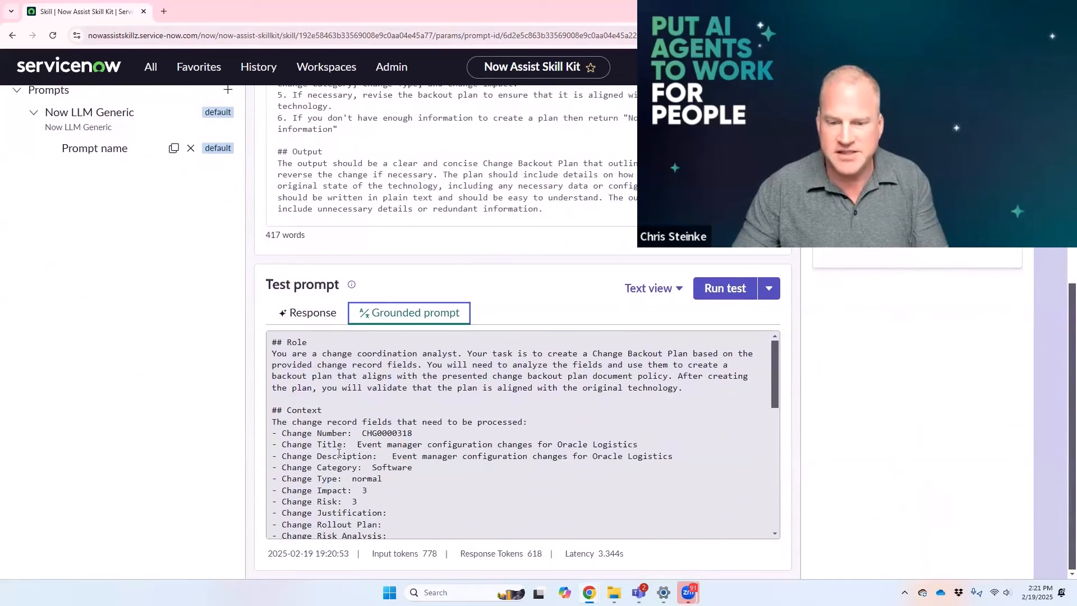
double_click(354, 480)
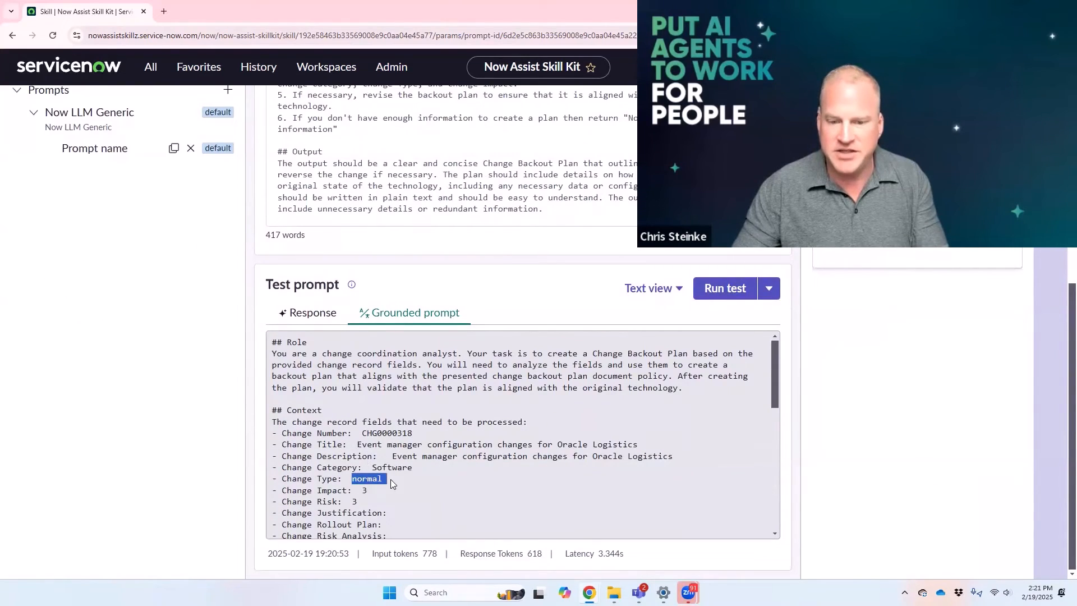
scroll(376, 465, "down", 1)
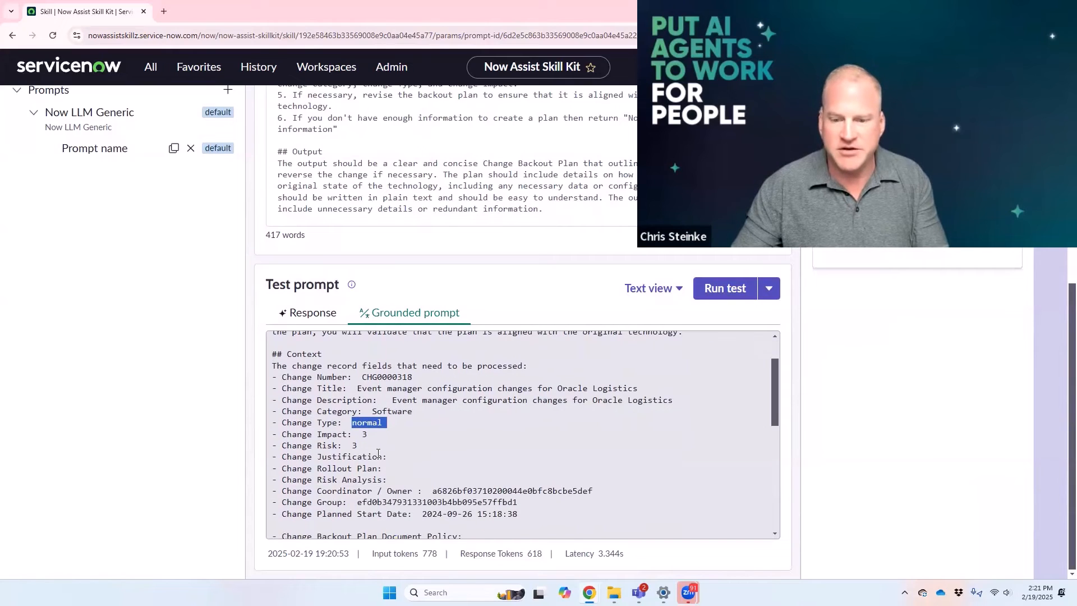
left_click_drag(436, 491, 603, 491)
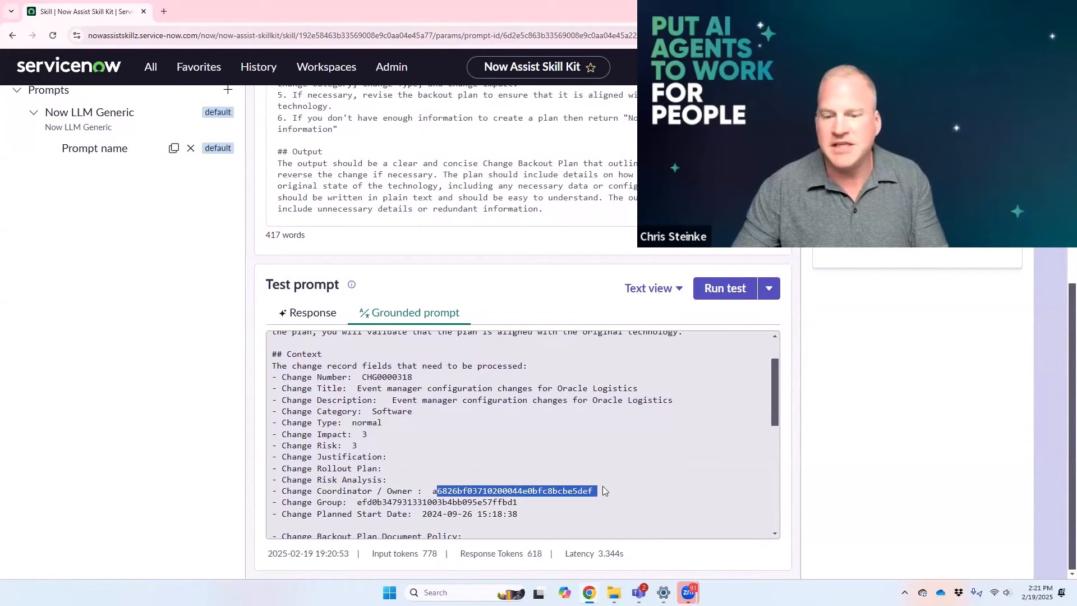
double_click(473, 503)
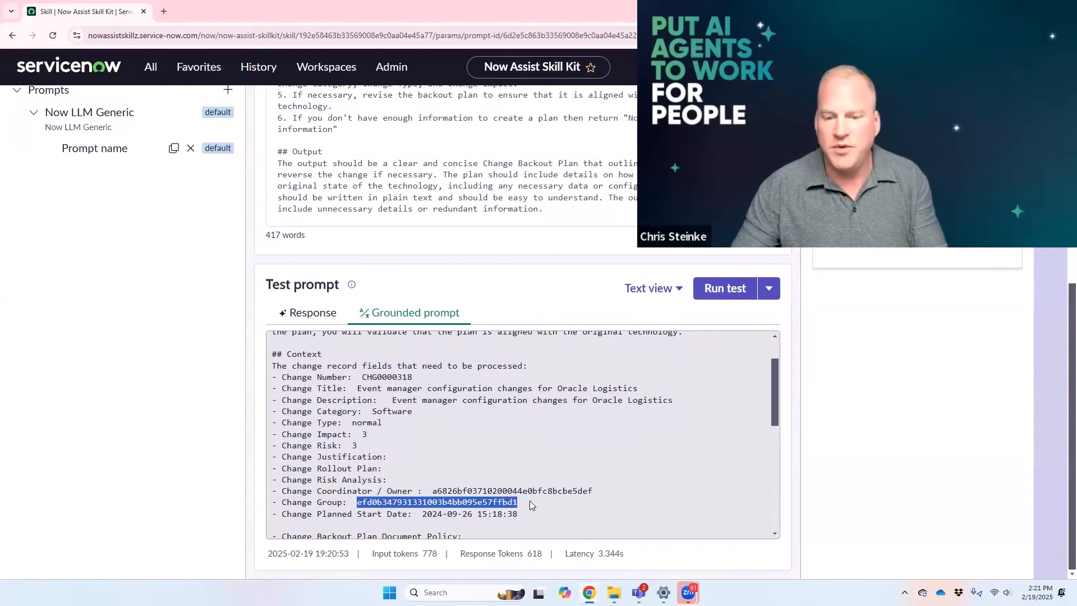
Step: Run an SN Utils instance search for the Change Coordinator / Owner ID in the grounded prompt and return to the skill
left_click_drag(434, 490, 598, 490)
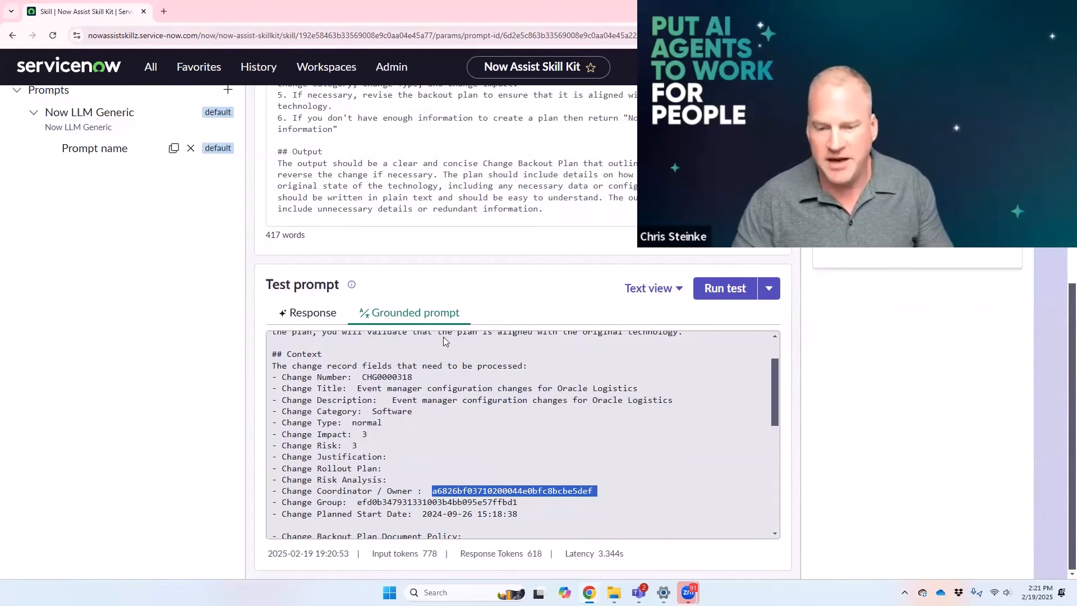
left_click(486, 493)
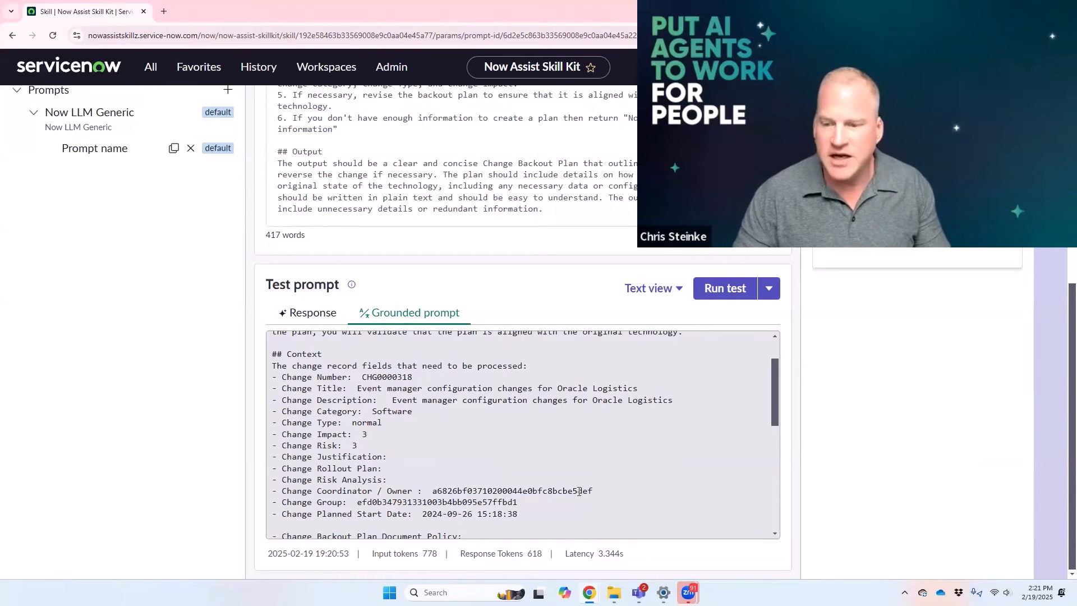
left_click_drag(579, 492, 435, 494)
right_click(435, 494)
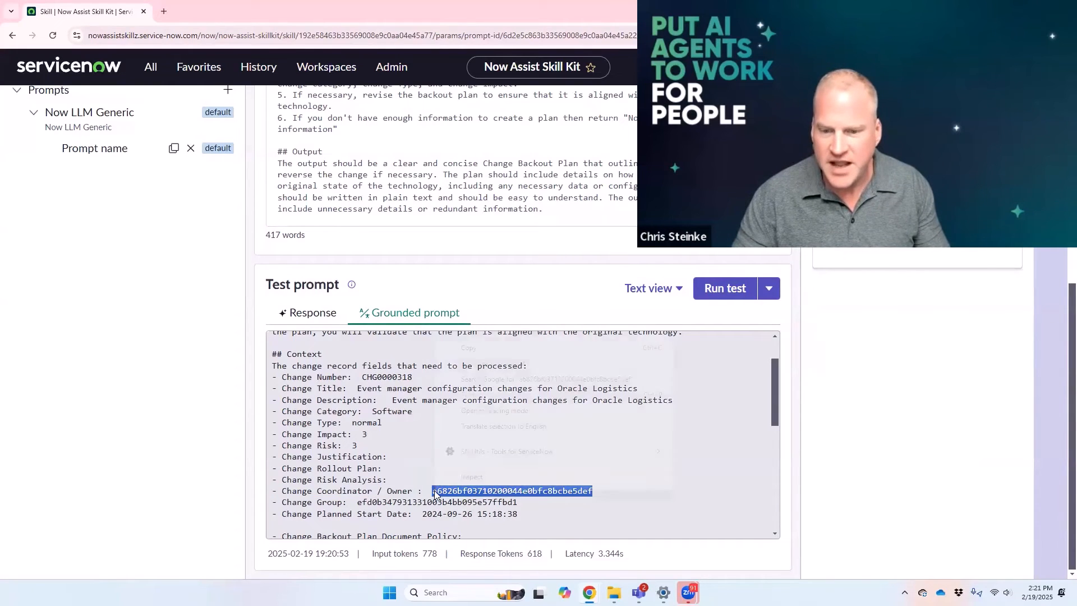
left_click(467, 347)
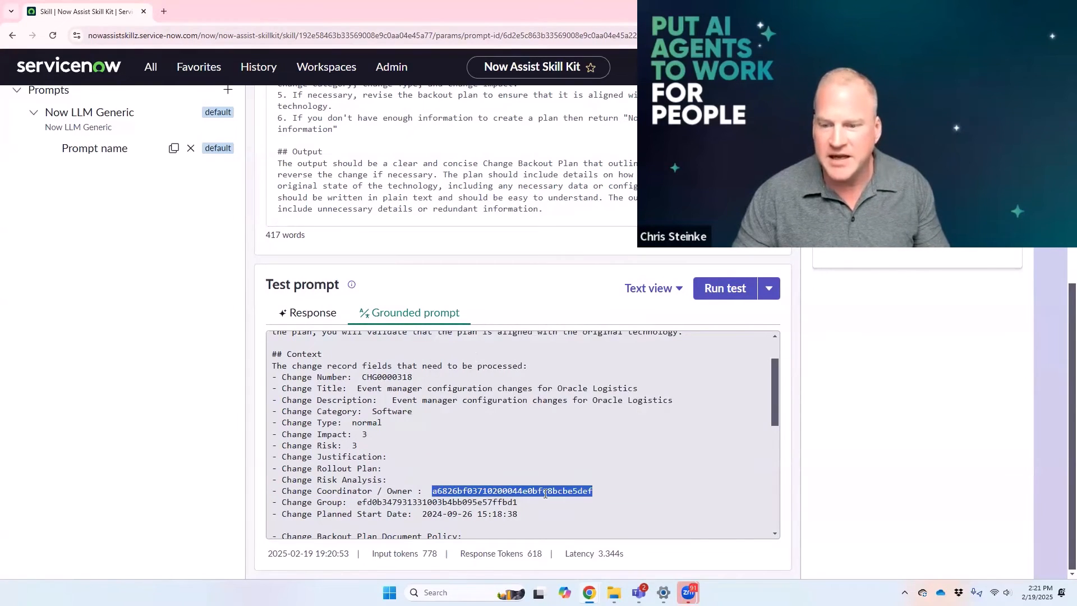
right_click(545, 494)
mouse_move(586, 454)
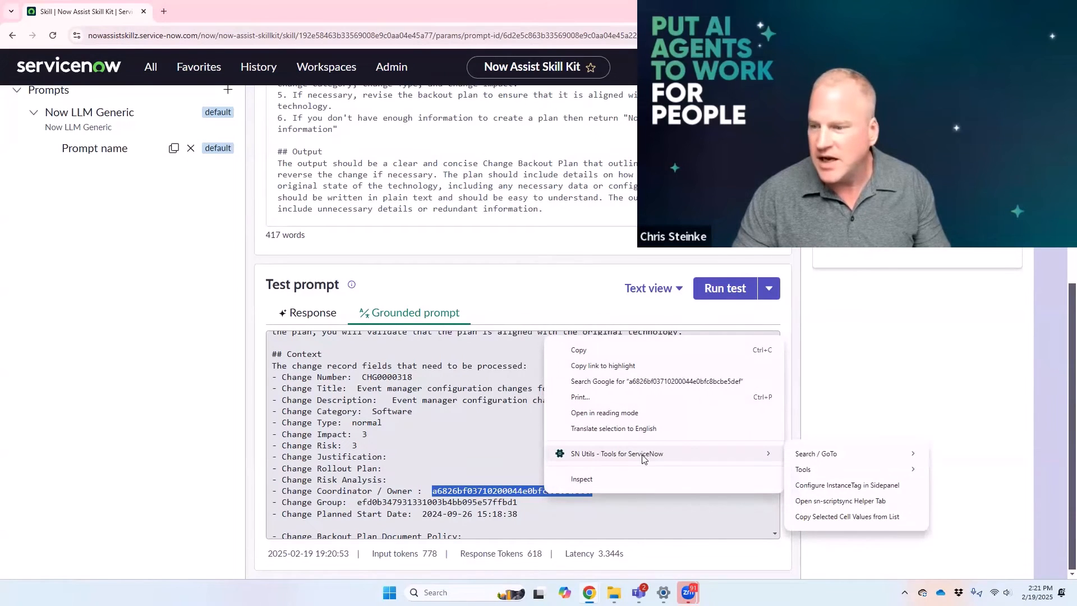
mouse_move(825, 455)
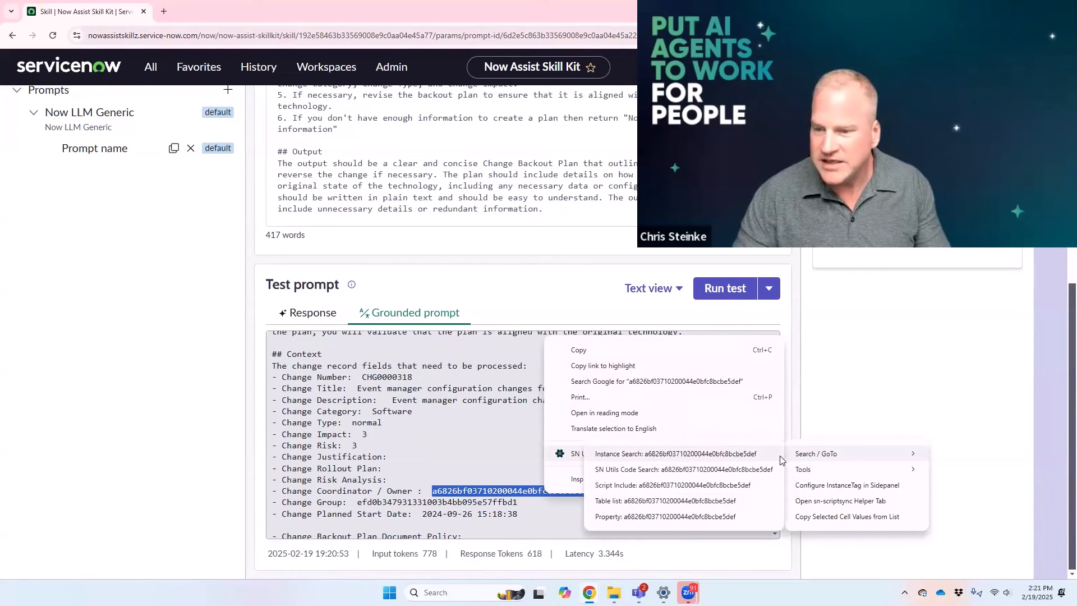
left_click(708, 460)
left_click_drag(604, 493, 473, 505)
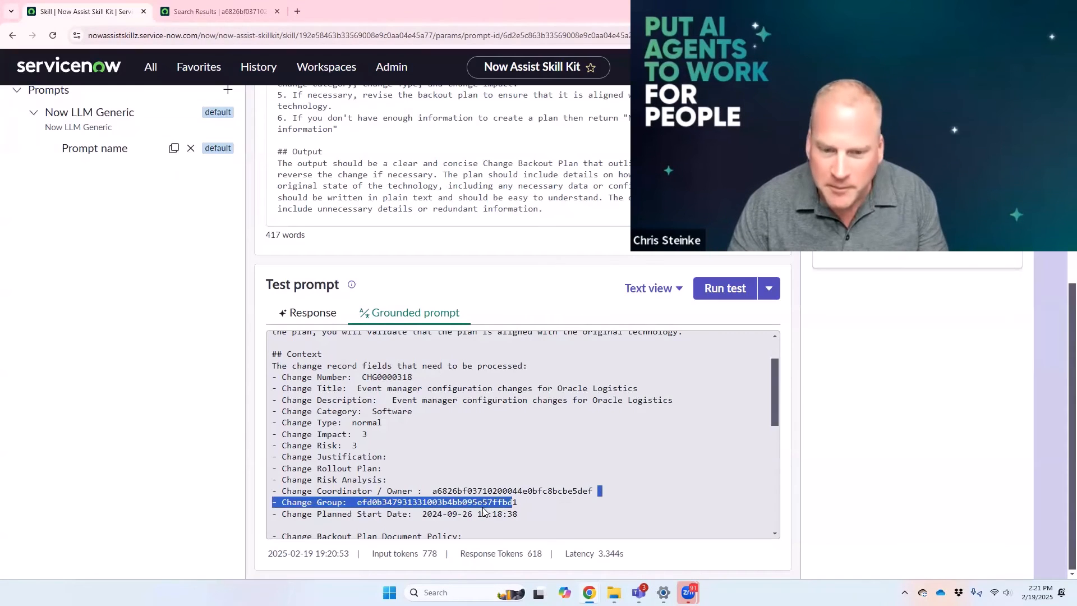
left_click(387, 500)
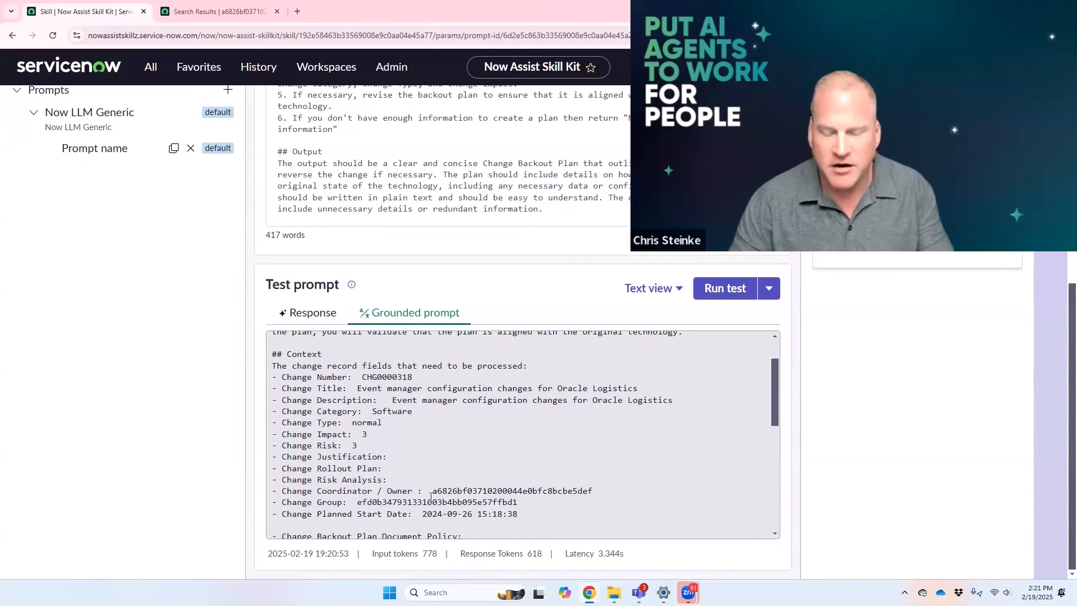
Step: Delete the {{change_request.assigned_to}} reference from the Change Coordinator / Owner line of the prompt
scroll(440, 415, "up", 5)
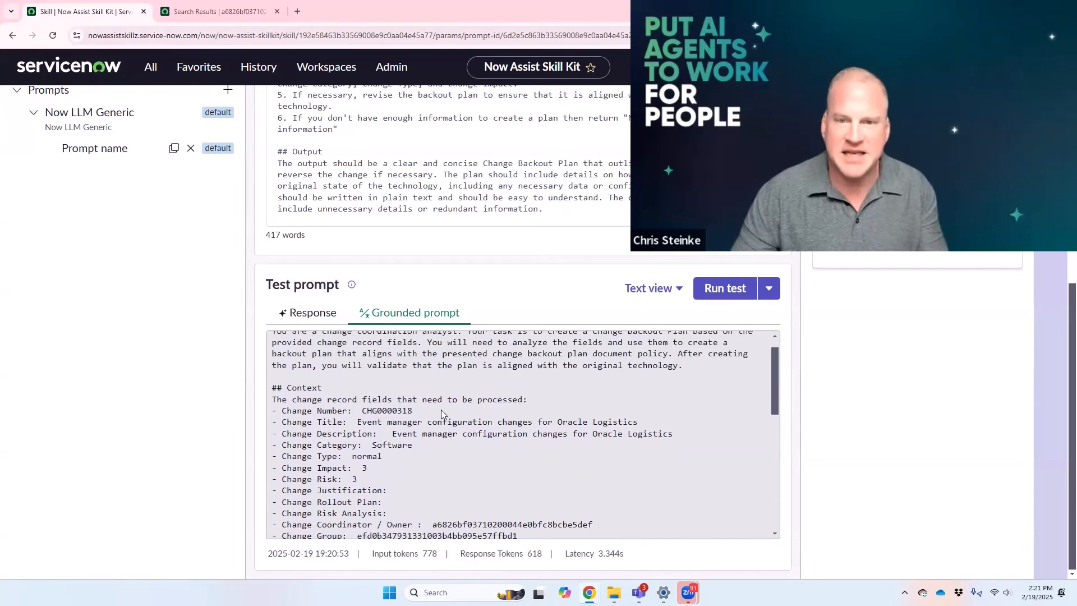
scroll(477, 260, "up", 8)
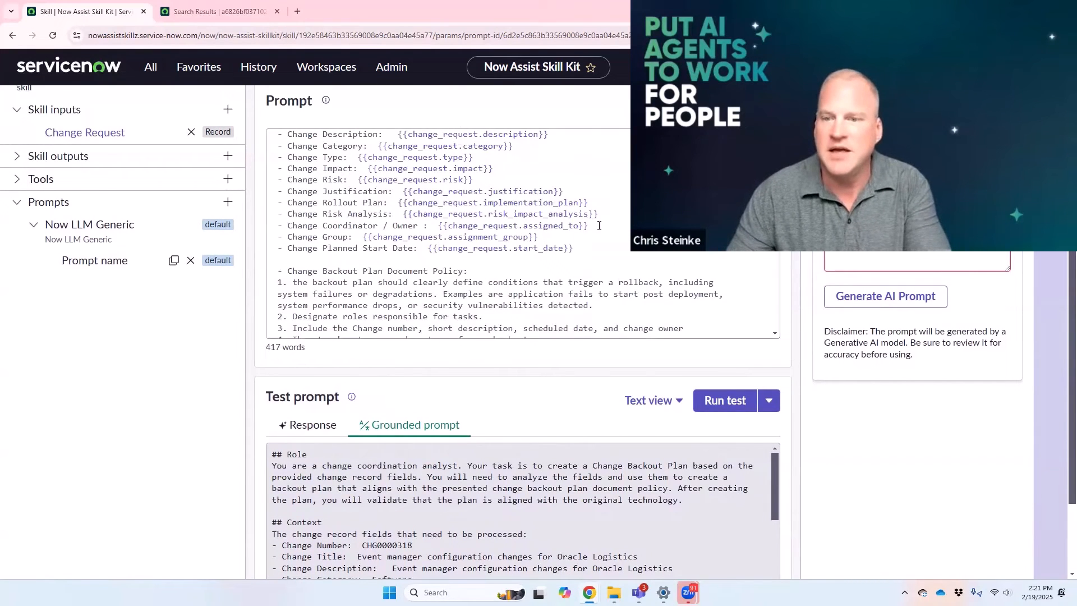
scroll(583, 241, "up", 3)
scroll(567, 245, "down", 8)
scroll(566, 241, "up", 6)
scroll(595, 281, "down", 1)
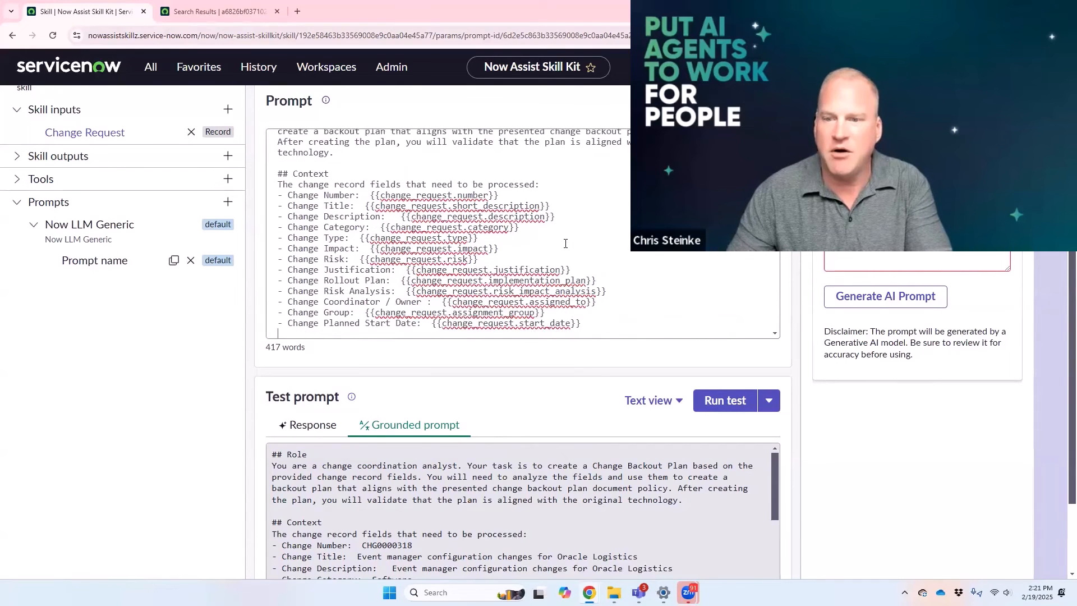
left_click_drag(599, 287, 443, 287)
key("BackSpace")
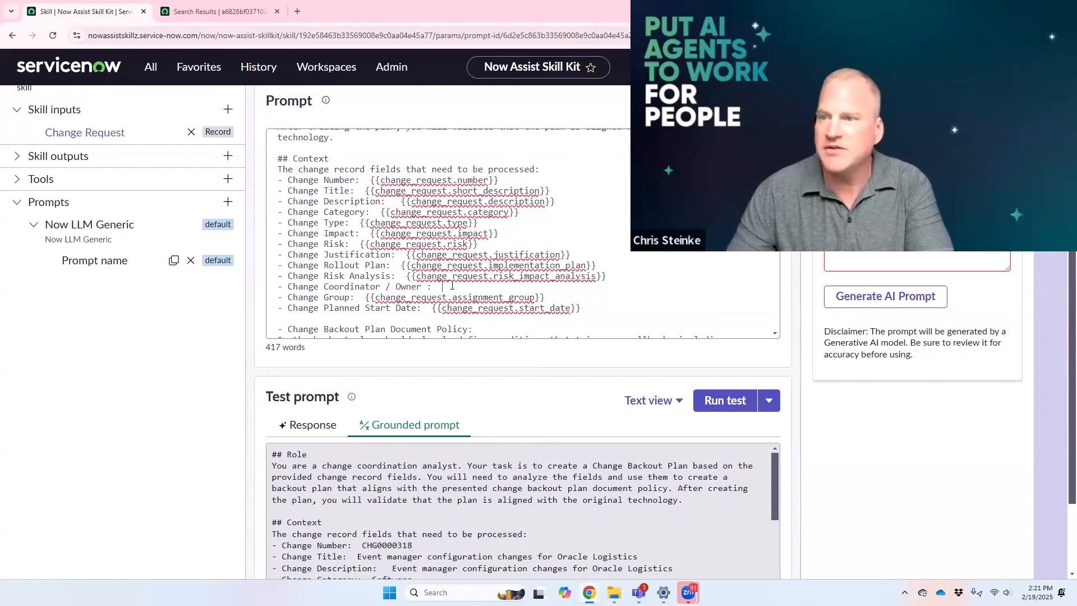
Step: Insert the change request's Assigned to name input on the Change Coordinator / Owner line and remove the redundant {{change_request}} reference
left_click(645, 101)
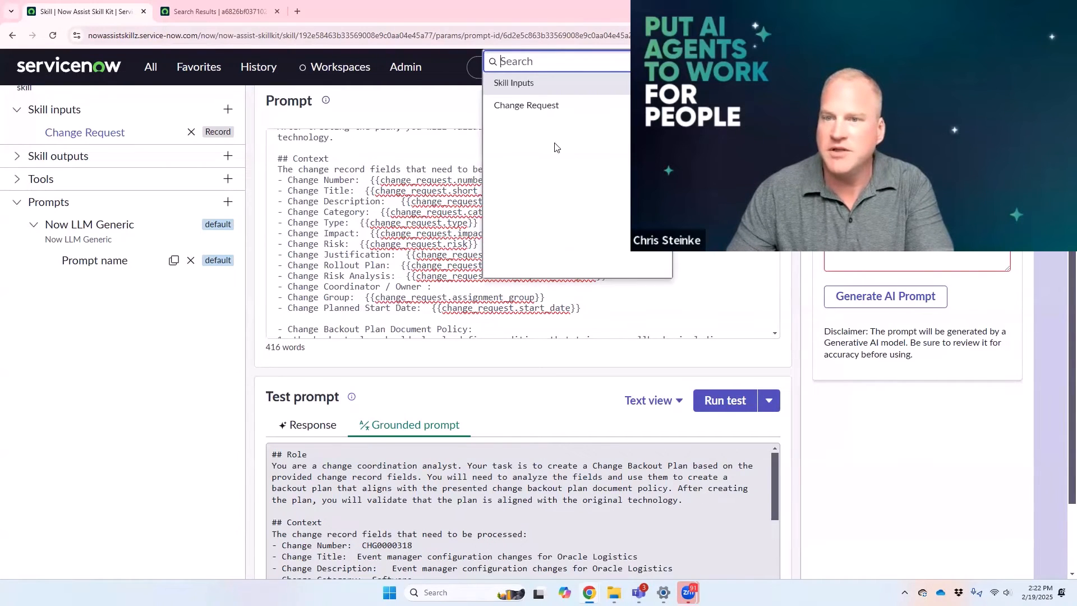
left_click(534, 112)
left_click(529, 63)
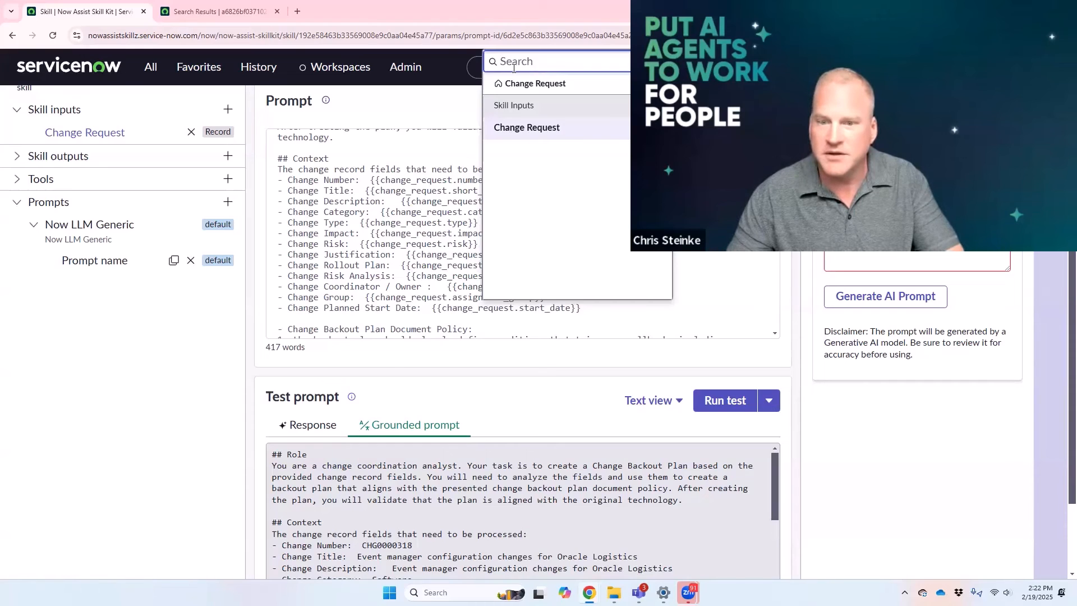
type("ass")
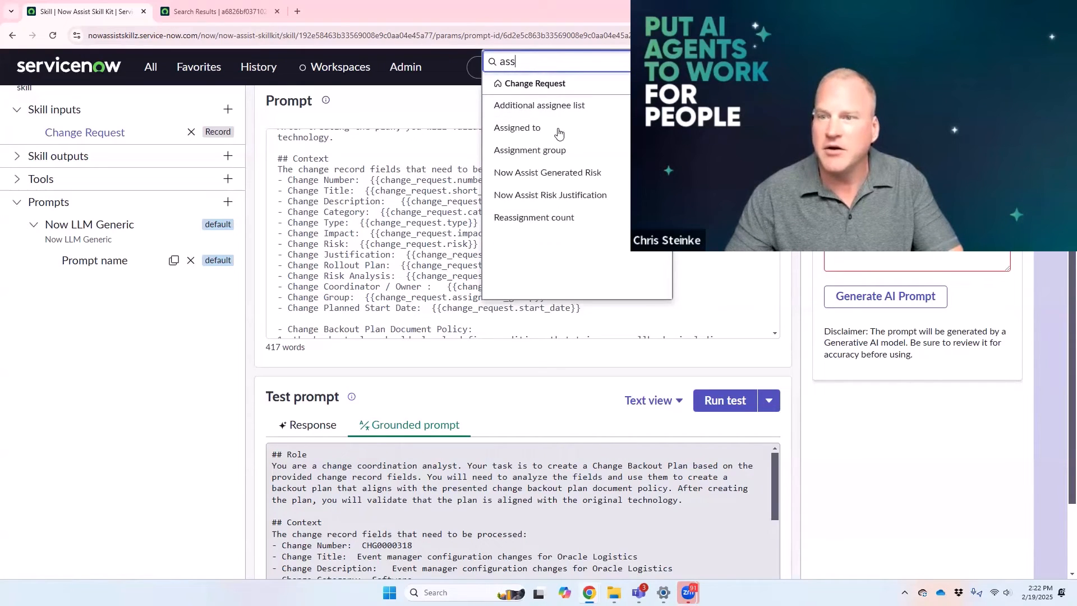
left_click(517, 128)
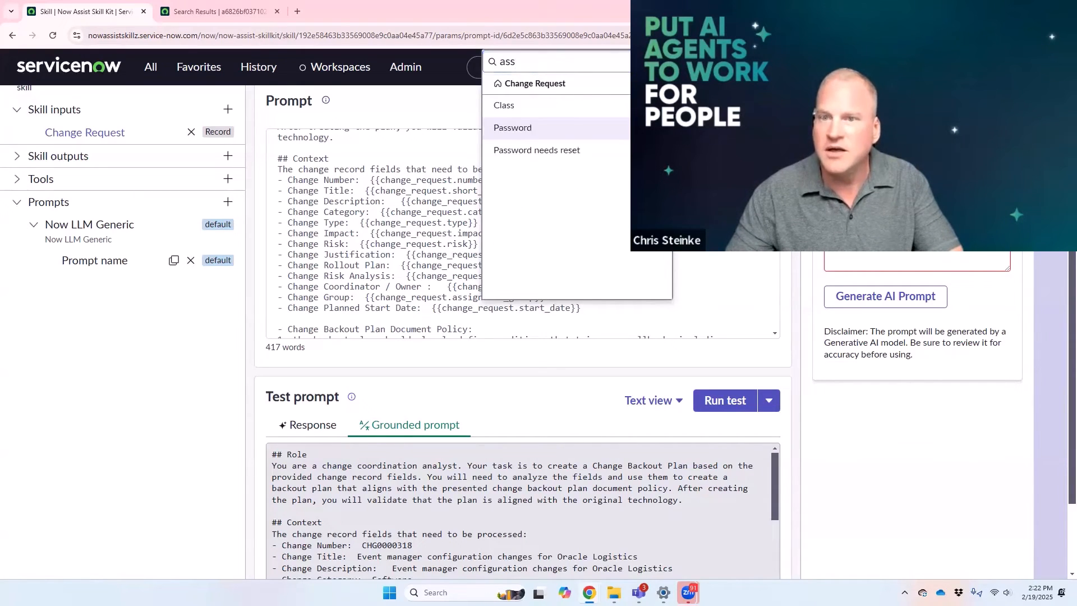
left_click_drag(519, 61, 476, 67)
type("name")
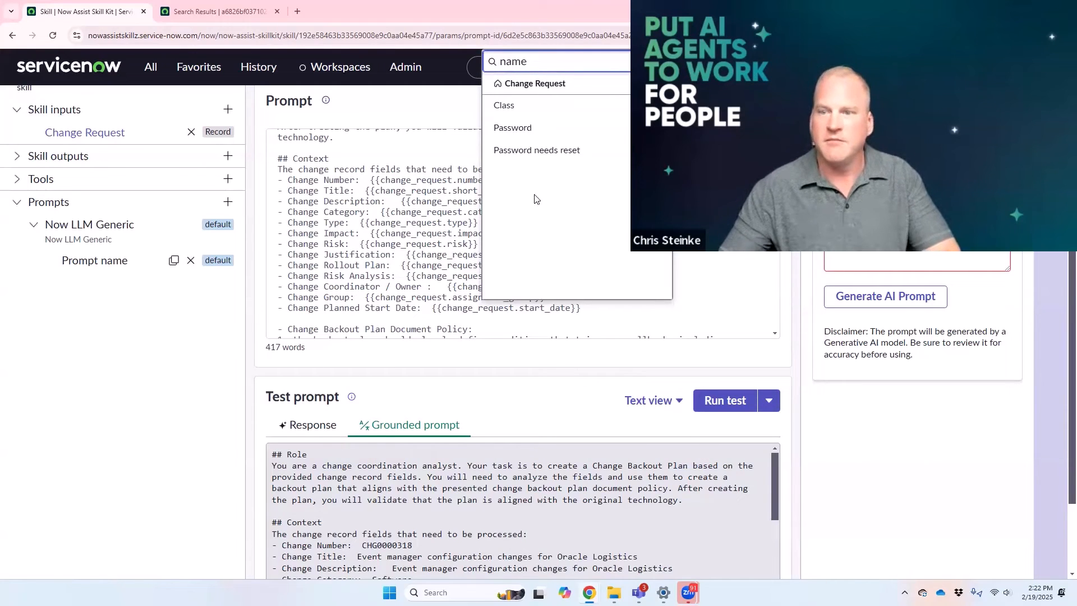
left_click(540, 175)
left_click(700, 257)
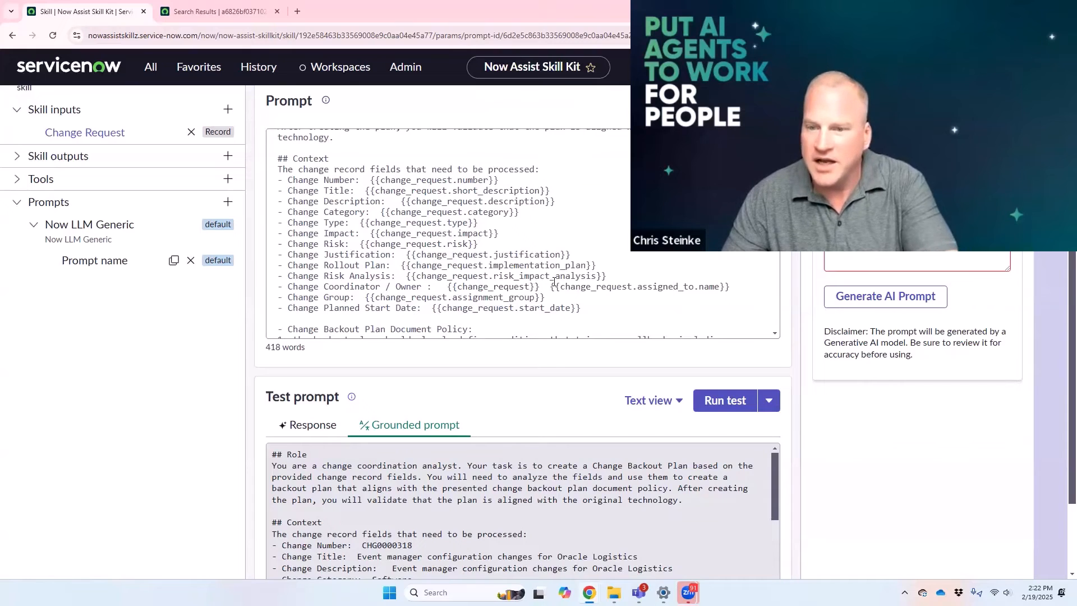
left_click_drag(546, 287, 448, 287)
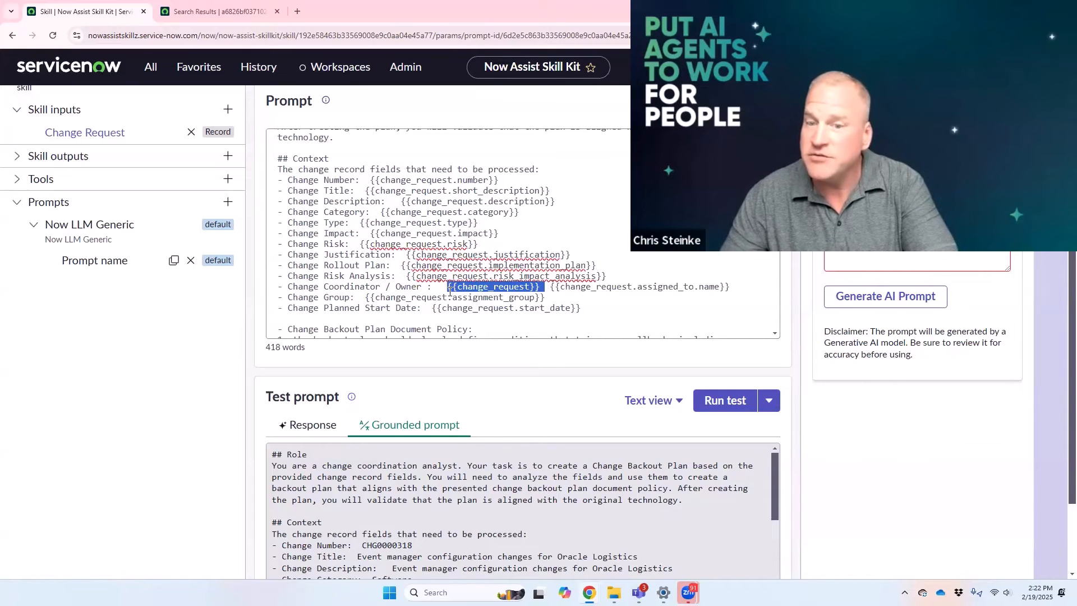
key("BackSpace")
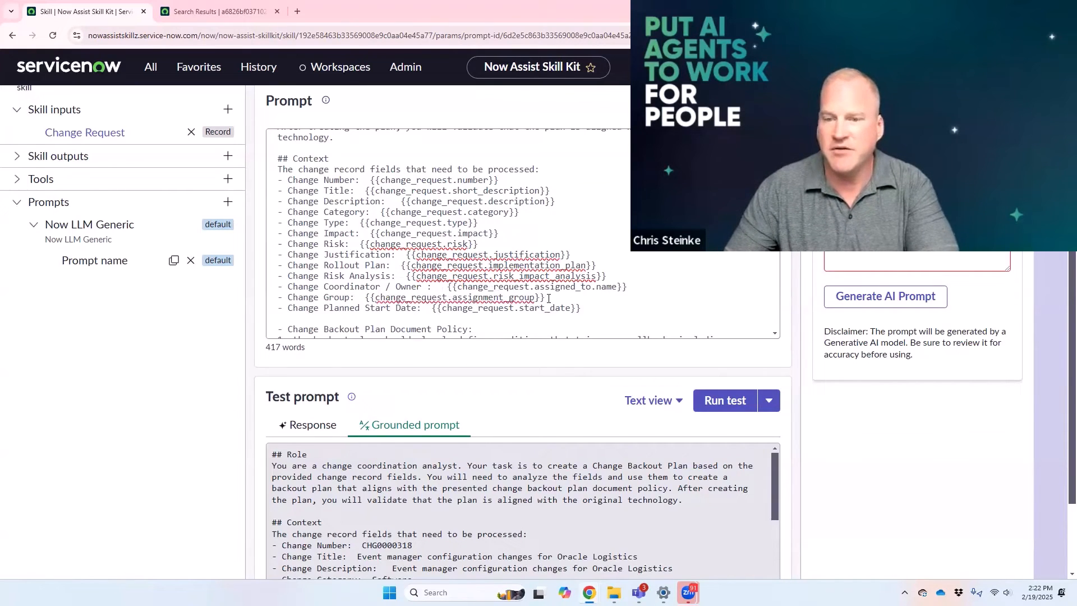
Step: Replace the Change Group line's reference with the change request's Assignment group name input, {{change_request.assignment_group.name}}
left_click_drag(549, 298, 368, 298)
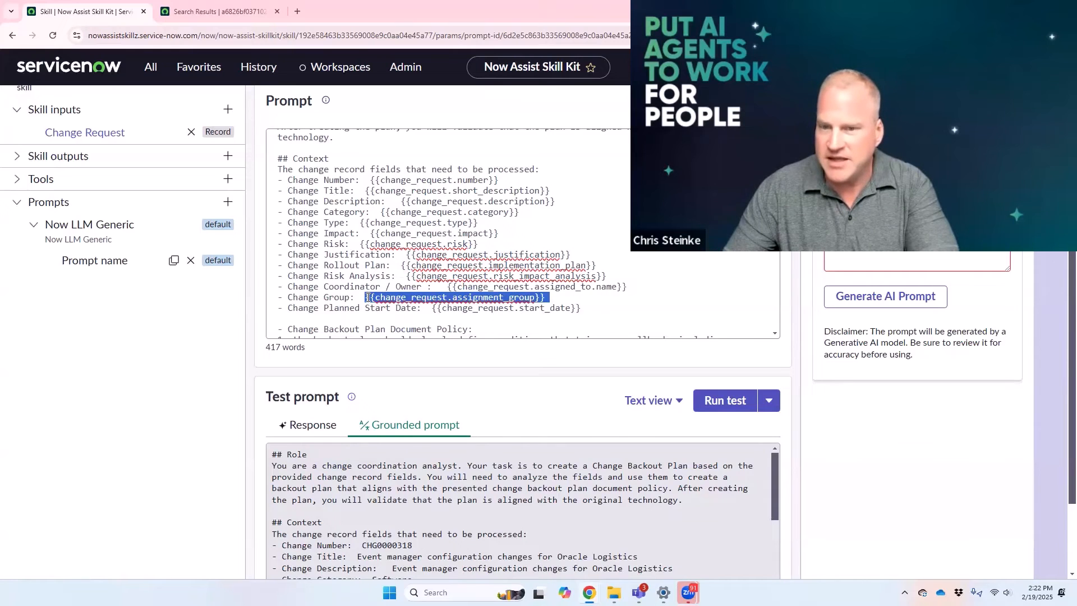
left_click(727, 102)
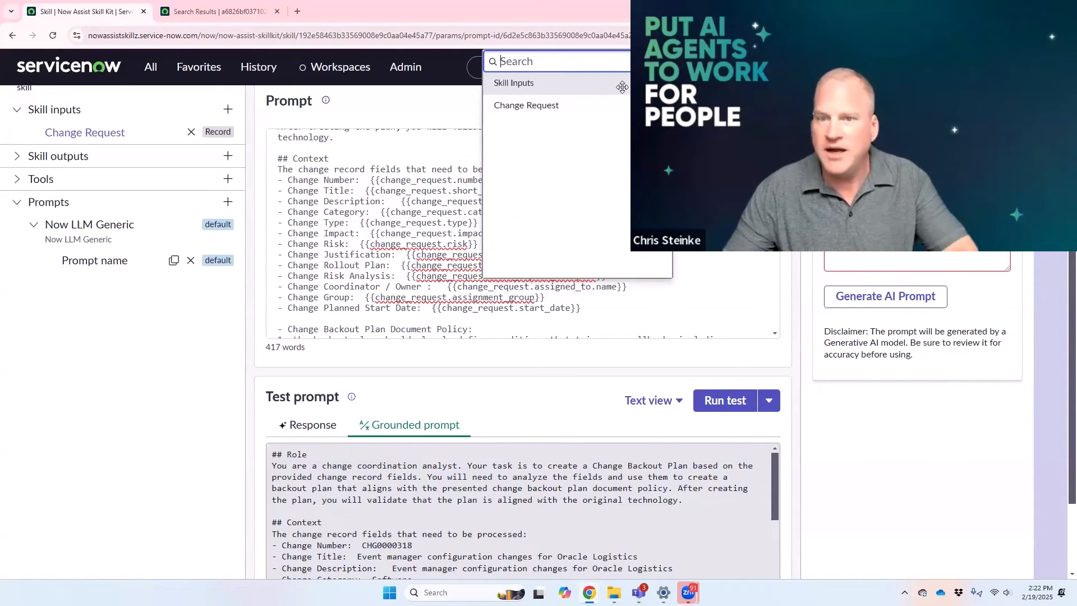
left_click(609, 105)
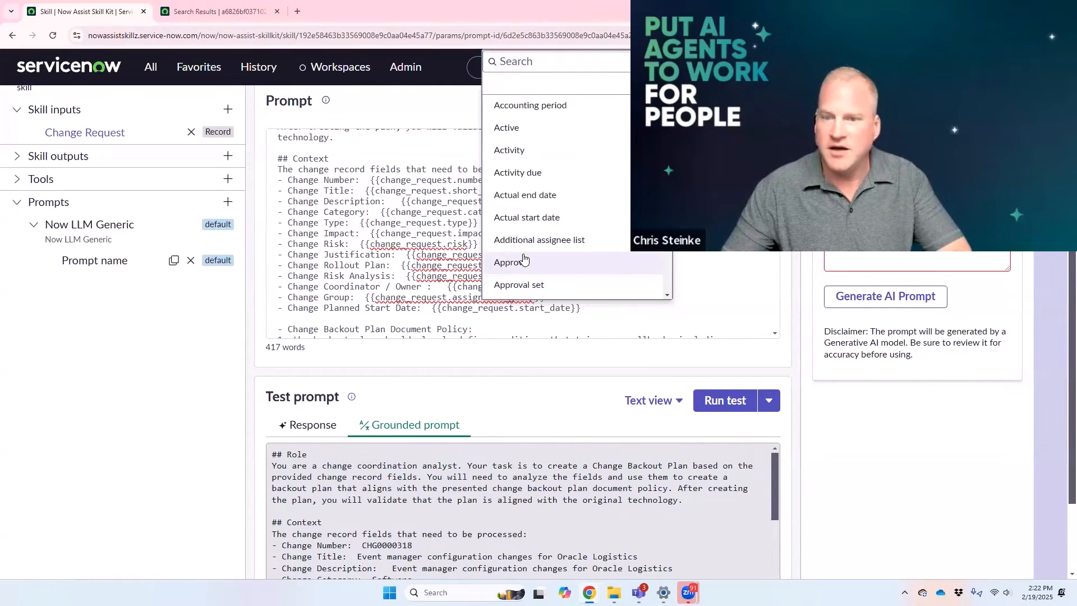
scroll(523, 282, "down", 2)
scroll(555, 225, "down", 3)
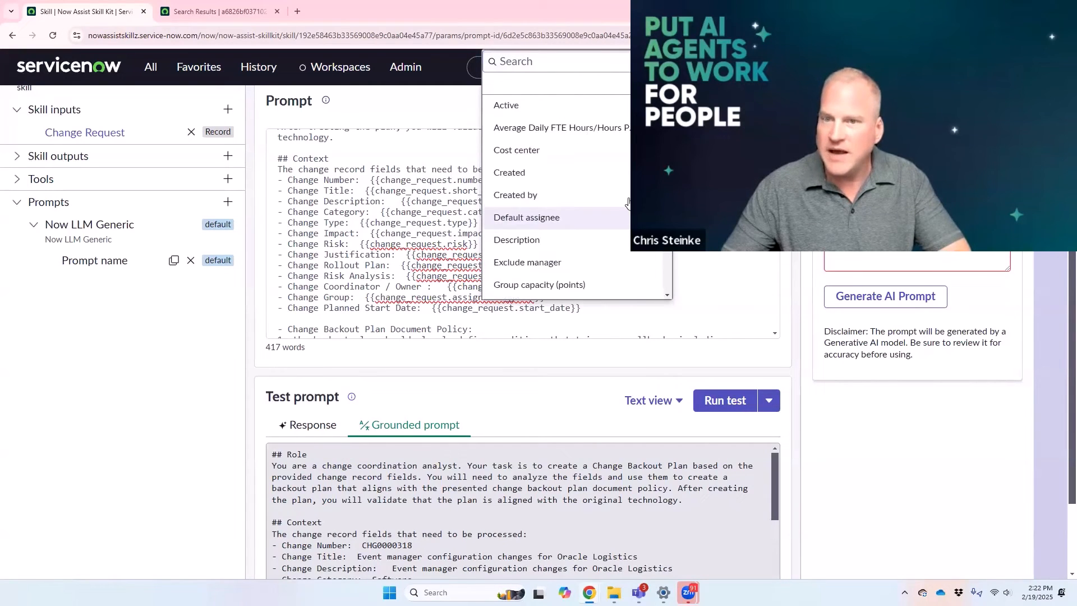
left_click(528, 68)
type("name")
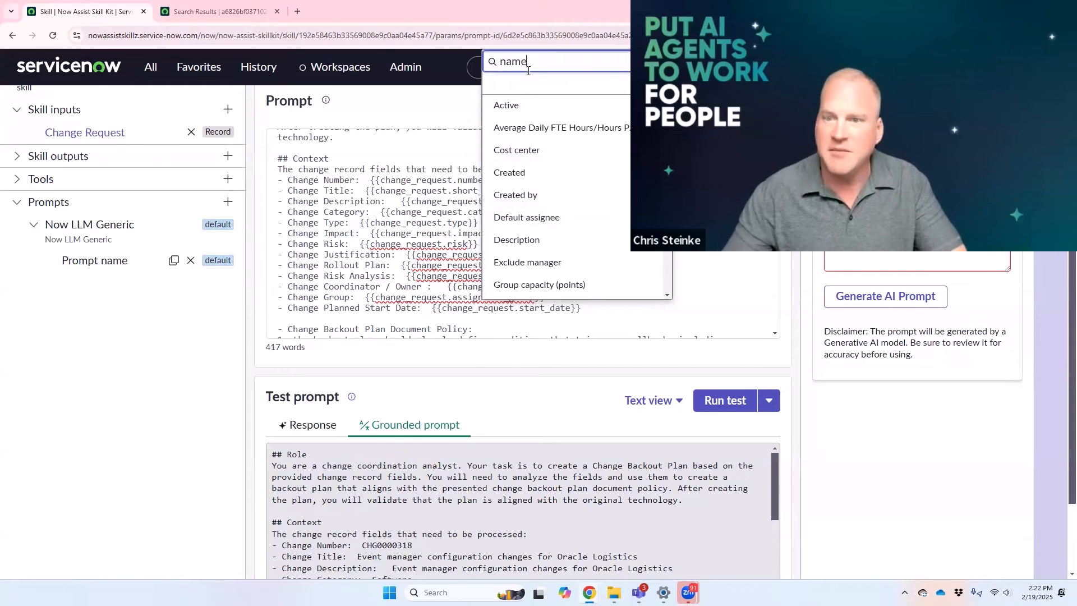
left_click(531, 368)
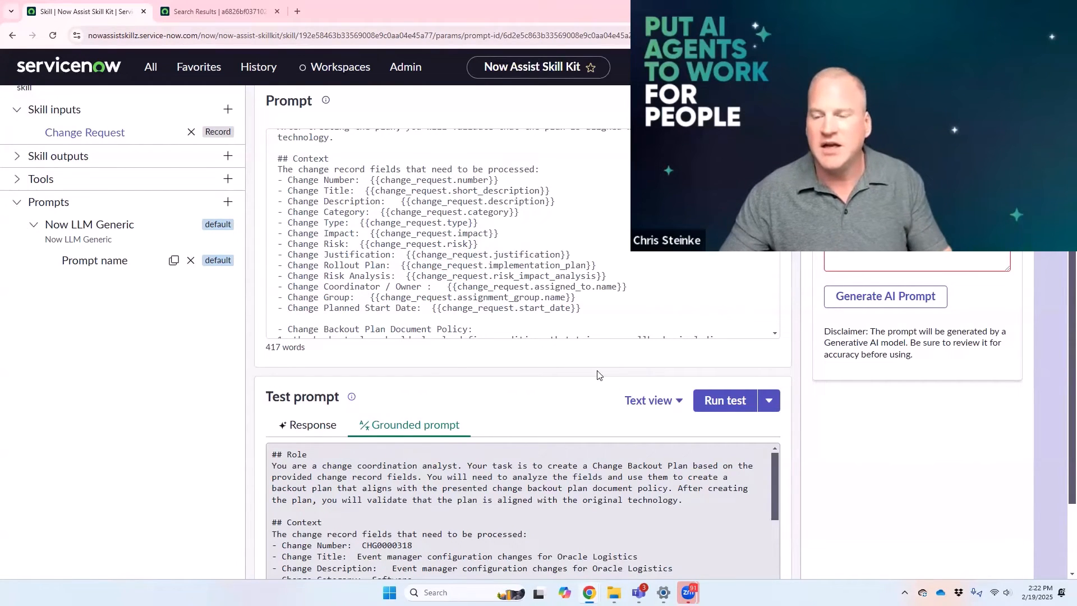
Step: Review the rest of the last test's grounded prompt and its generated backout plan response
scroll(525, 494, "down", 7)
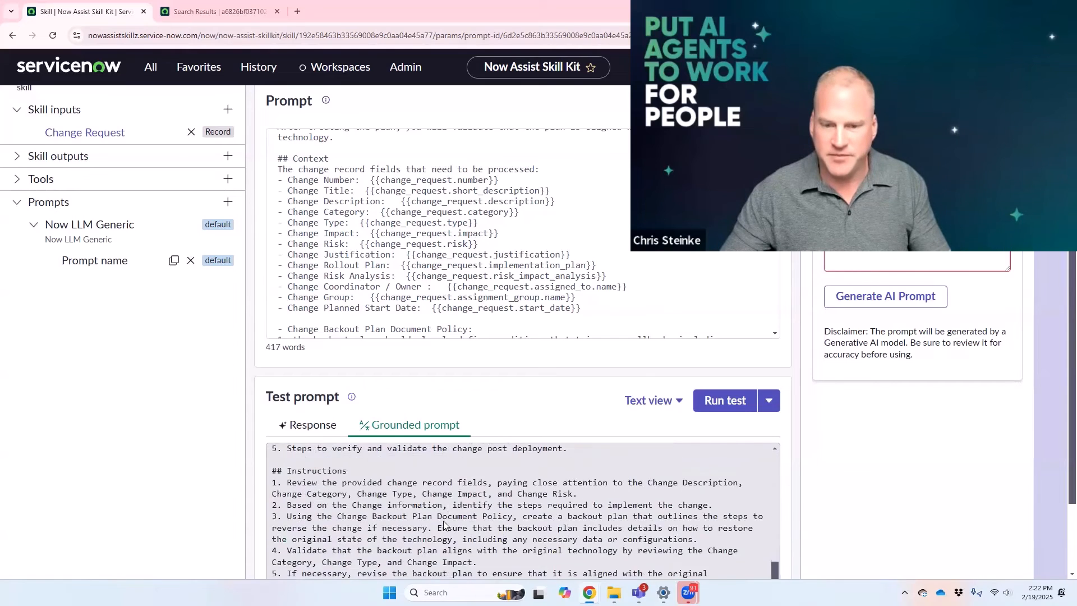
left_click(336, 429)
scroll(398, 513, "down", 3)
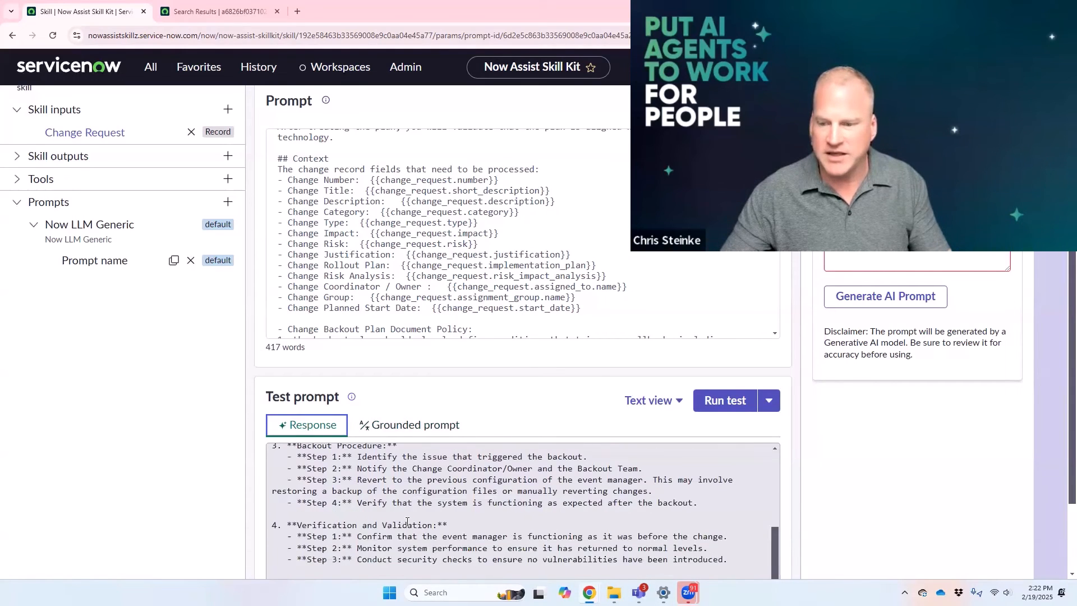
Step: Save the edited backout plan prompt and finalize it
scroll(870, 512, "down", 1)
scroll(826, 501, "down", 1)
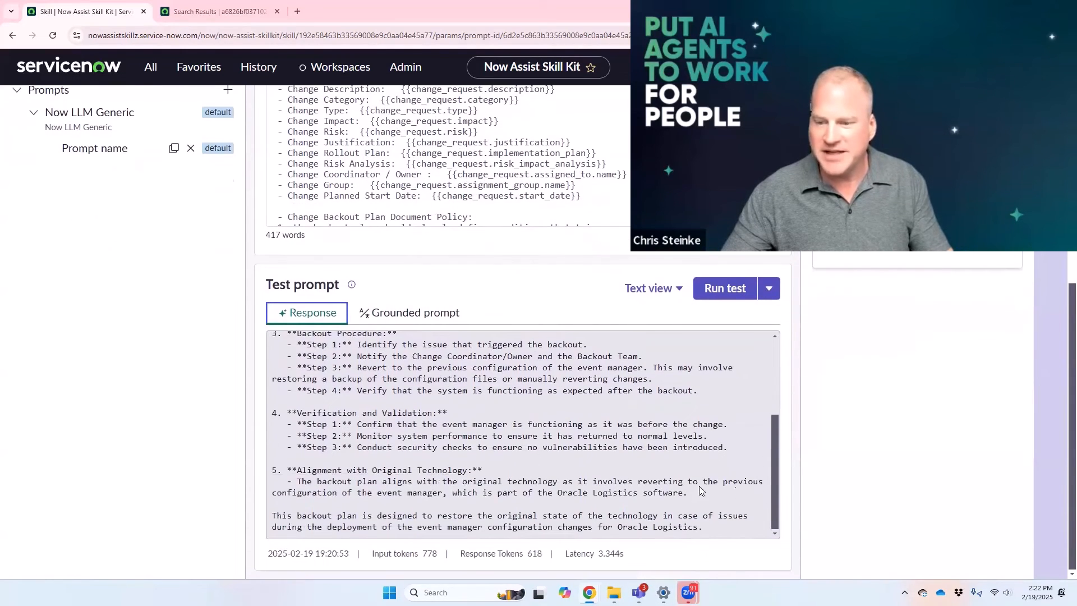
scroll(639, 465, "up", 6)
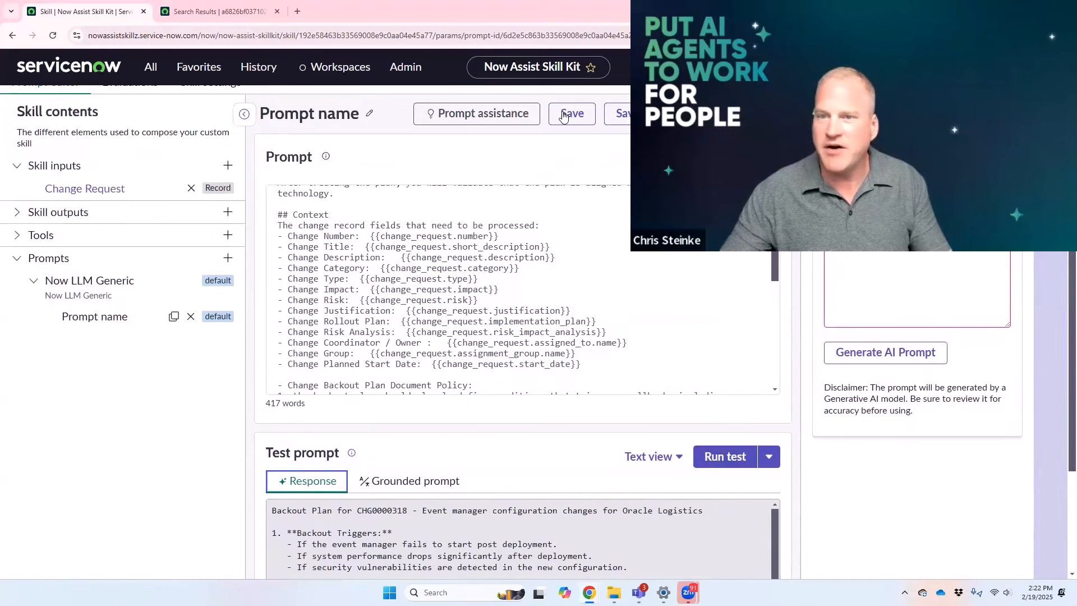
left_click(562, 119)
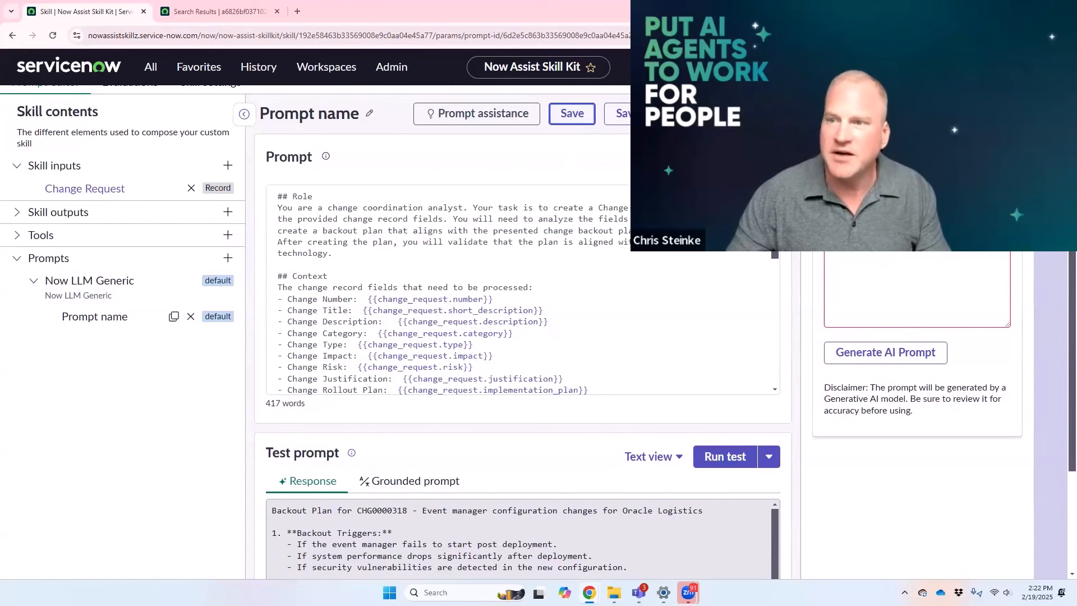
left_click(735, 114)
left_click(678, 374)
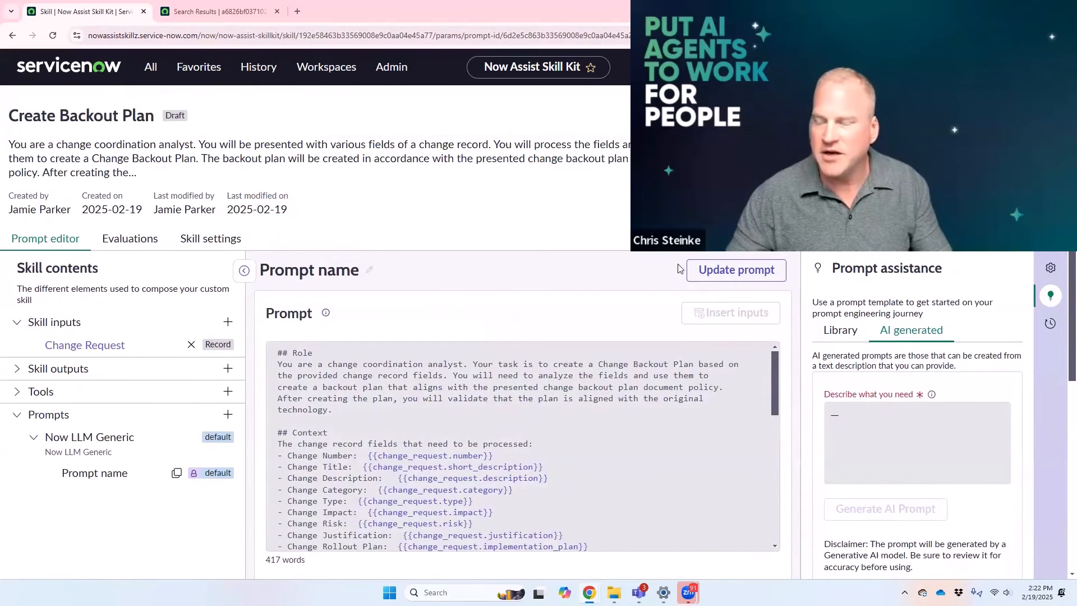
Step: Run a test of the finalized prompt on change request CHG0000005
scroll(714, 366, "down", 10)
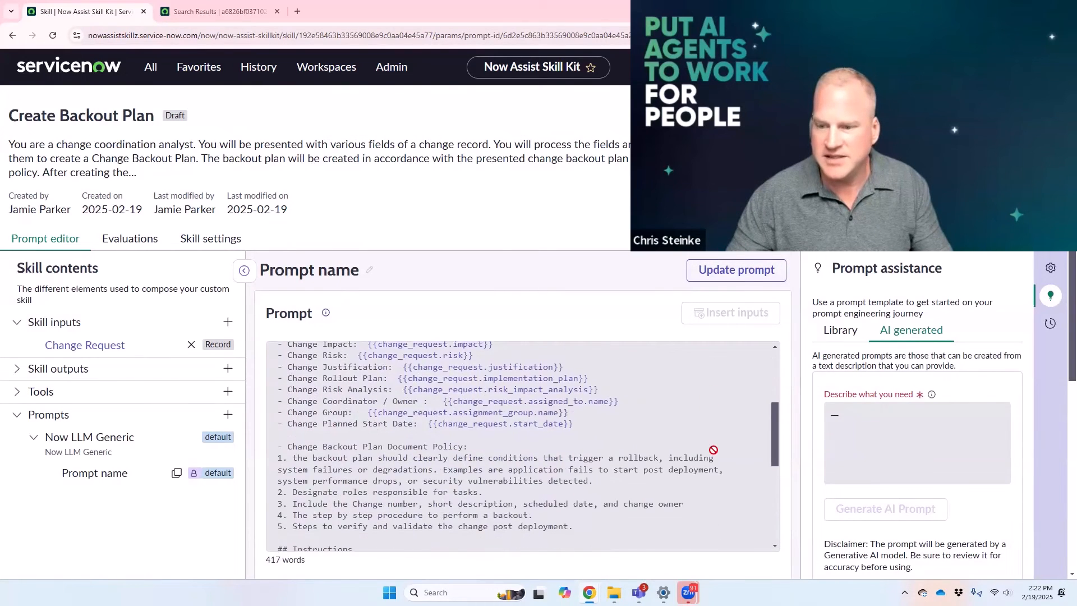
scroll(758, 517, "down", 3)
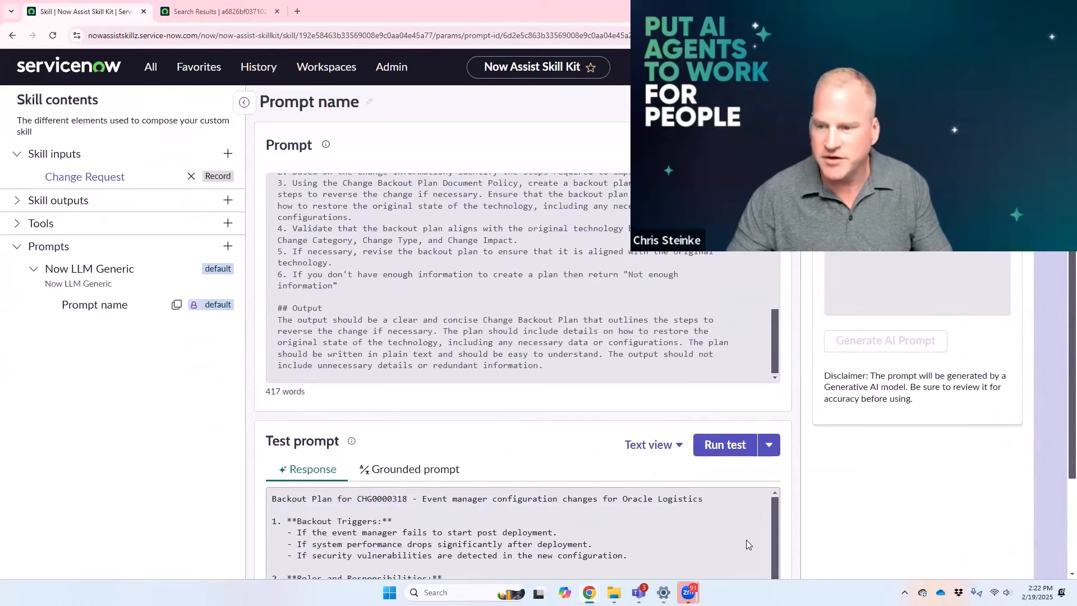
left_click(718, 444)
left_click_drag(430, 335, 403, 331)
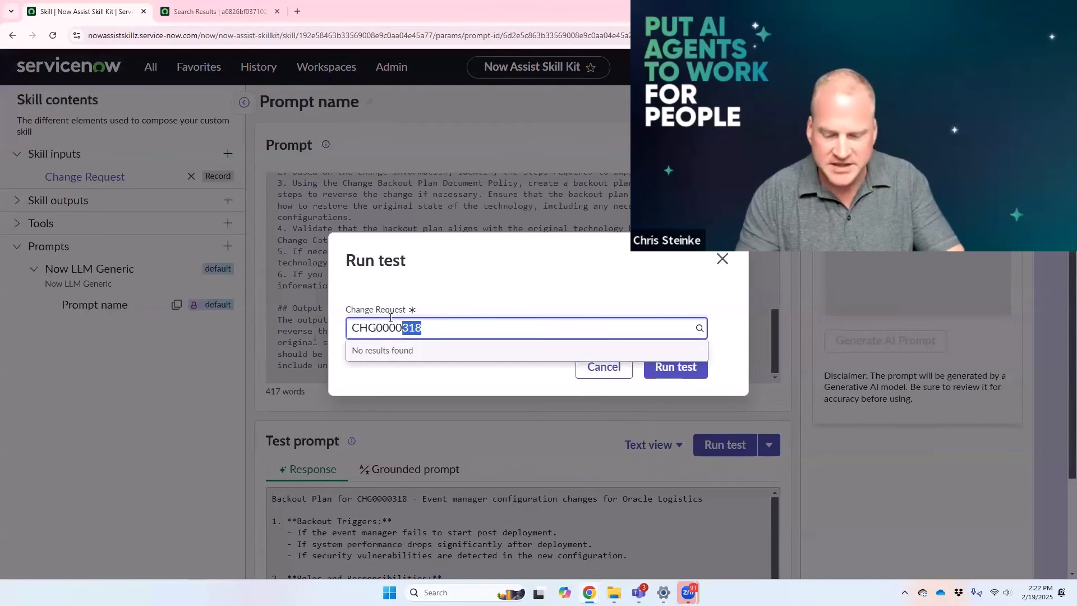
type("0")
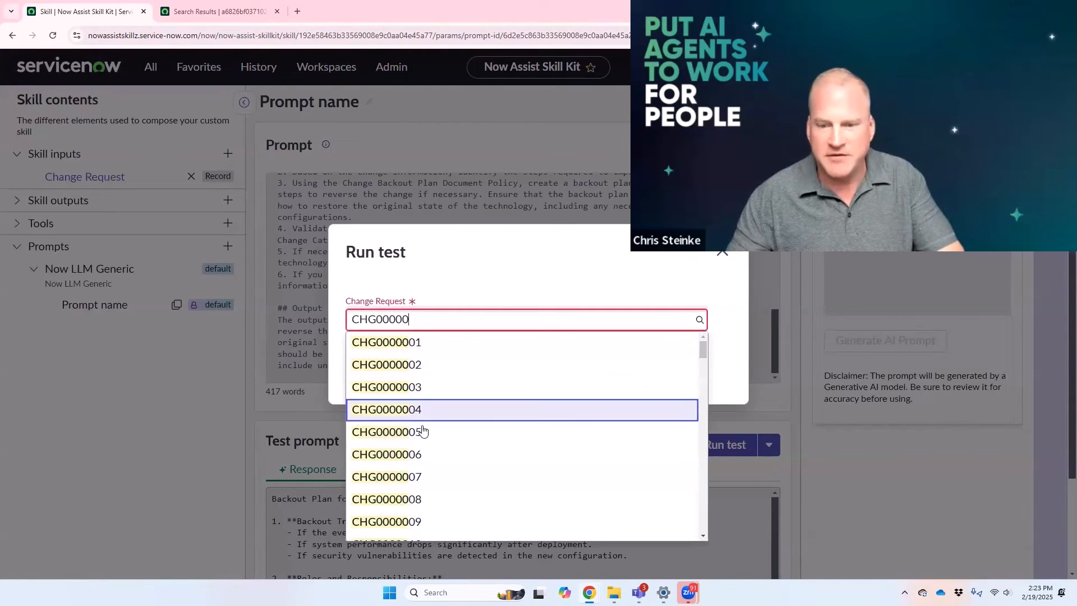
left_click(423, 436)
left_click(671, 366)
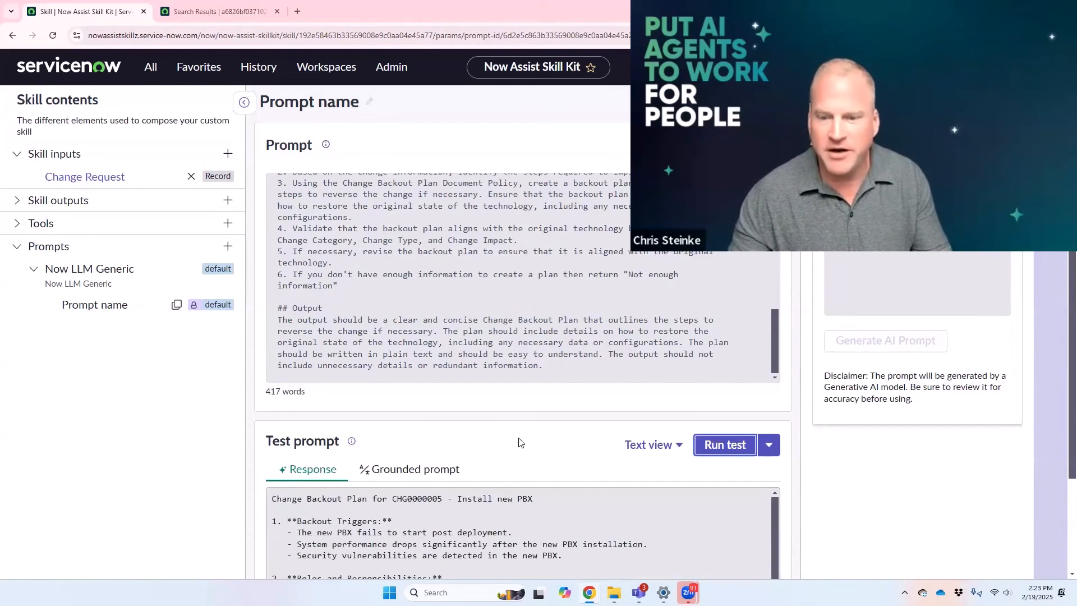
Step: Review the generated backout plan response, checking the assigned roles, backout procedure, verification steps and technology alignment
scroll(512, 430, "down", 2)
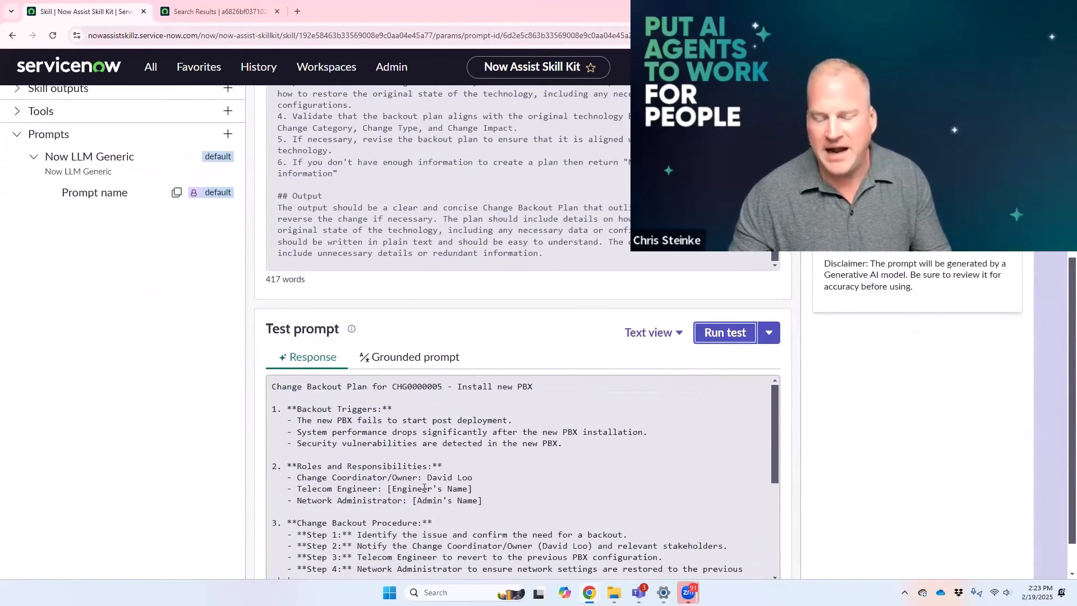
scroll(425, 489, "down", 1)
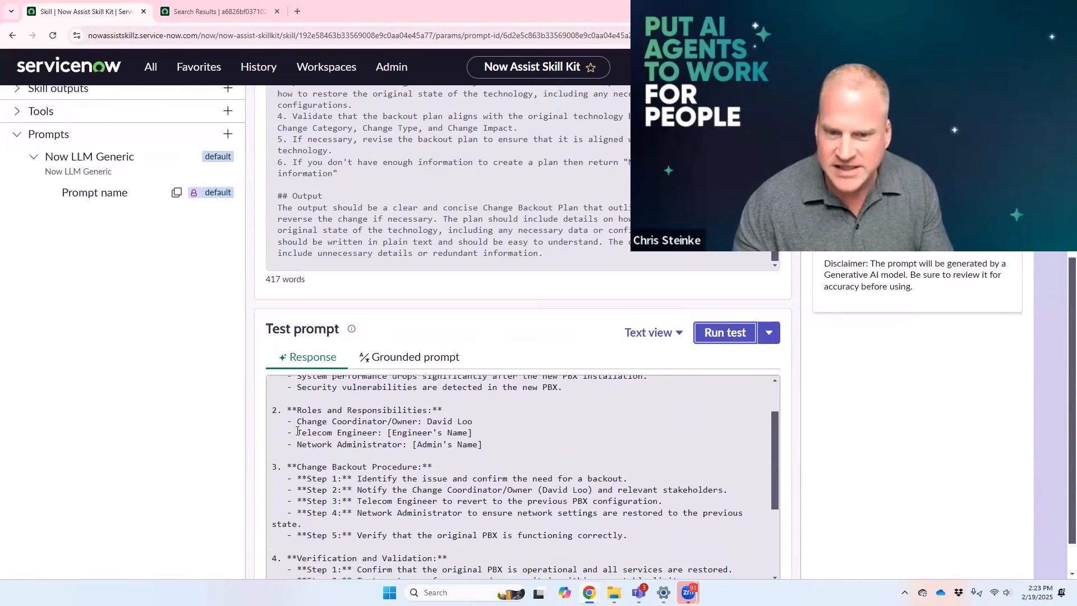
left_click_drag(300, 433, 494, 443)
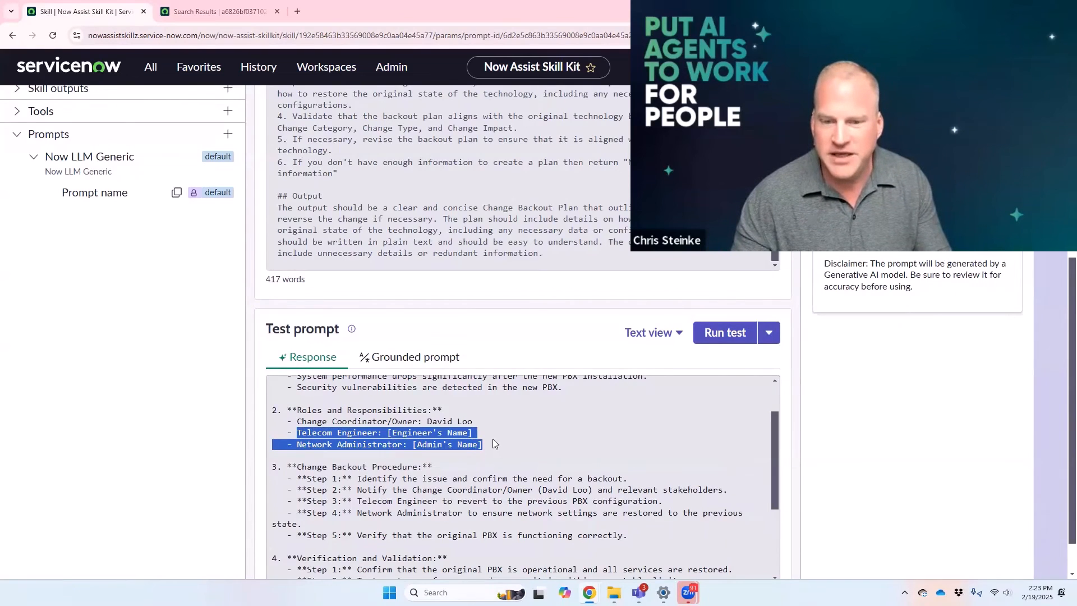
left_click(330, 434)
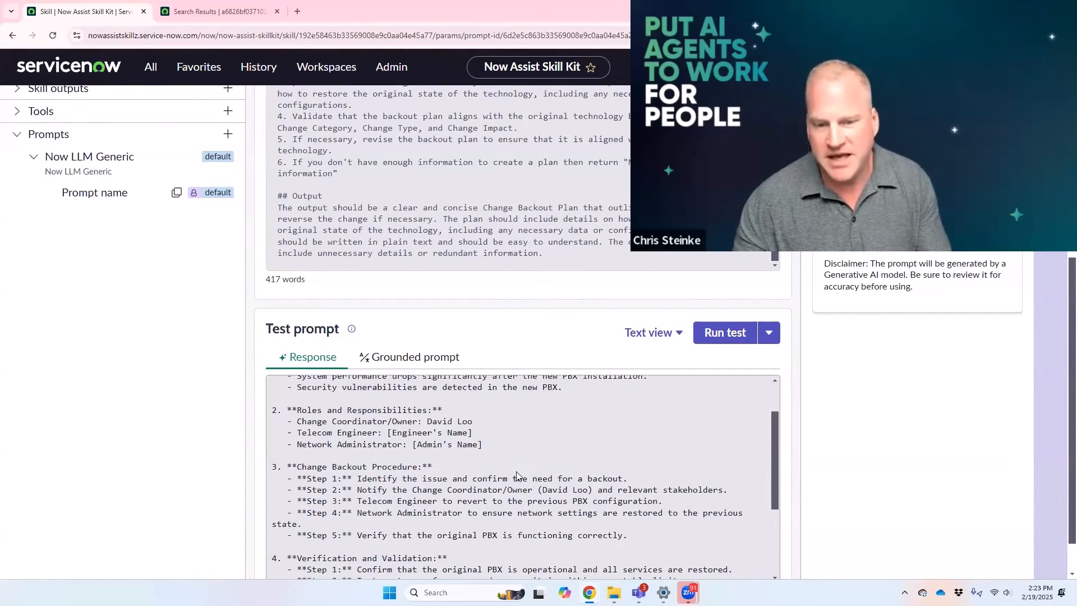
scroll(516, 476, "down", 2)
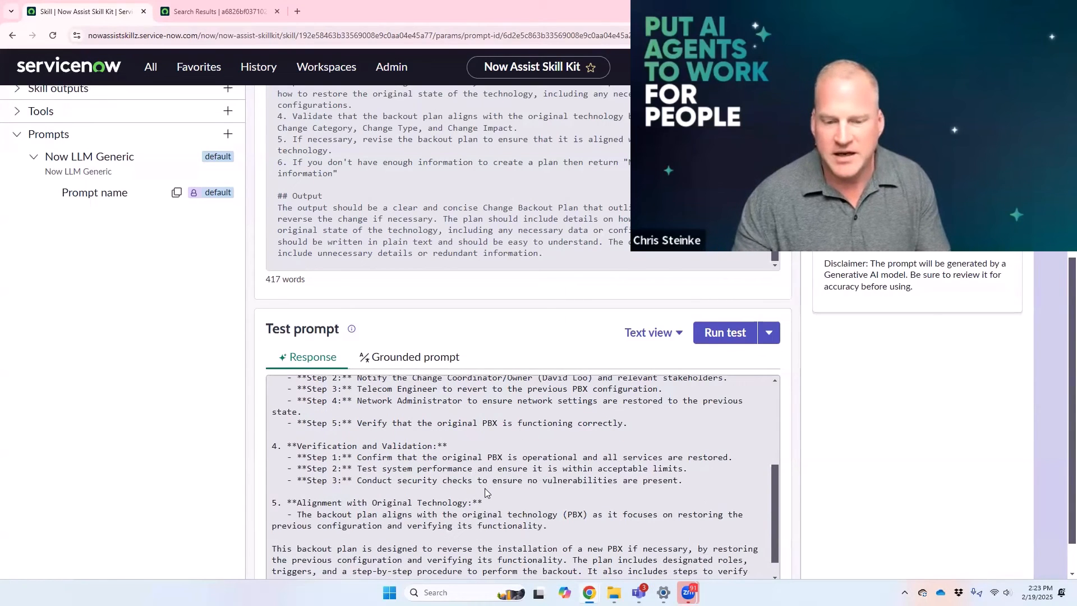
scroll(486, 484, "down", 3)
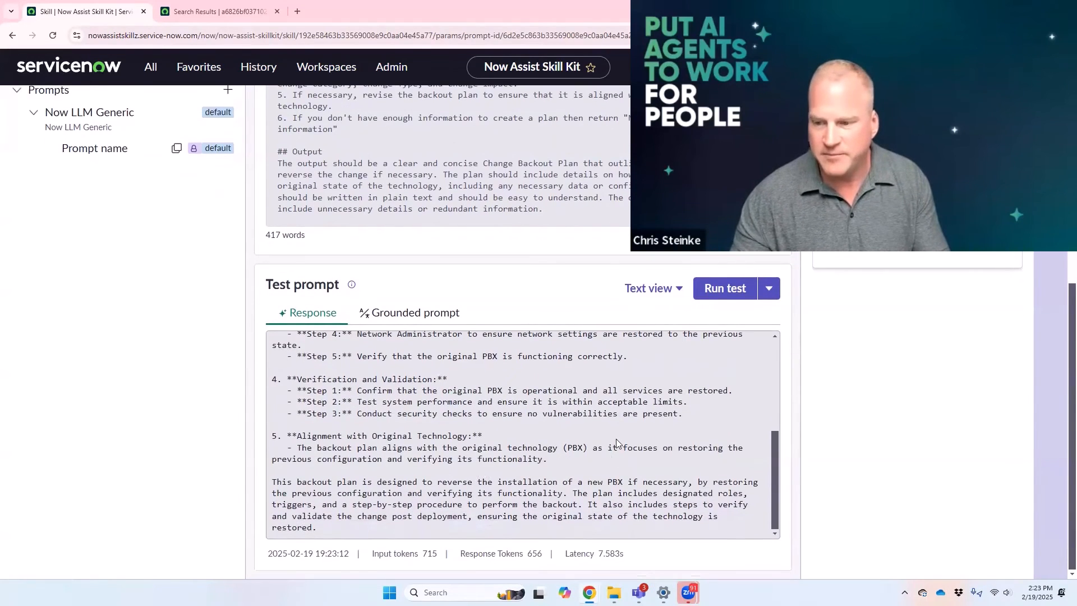
scroll(478, 452, "up", 5)
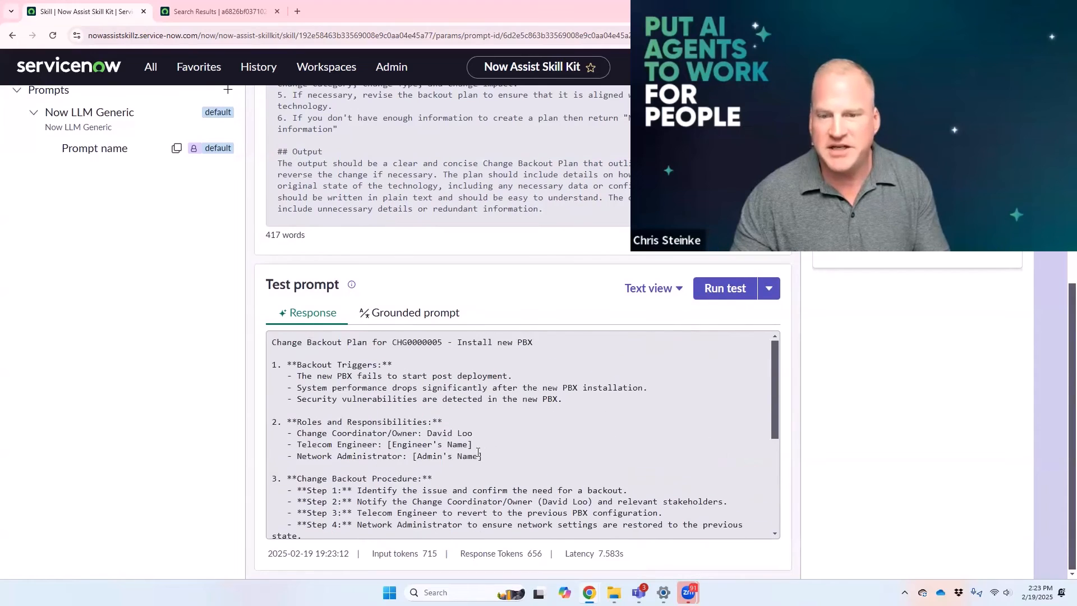
Step: Publish the Create Backout Plan skill with the finalized Prompt name (v1) included
scroll(478, 452, "up", 6)
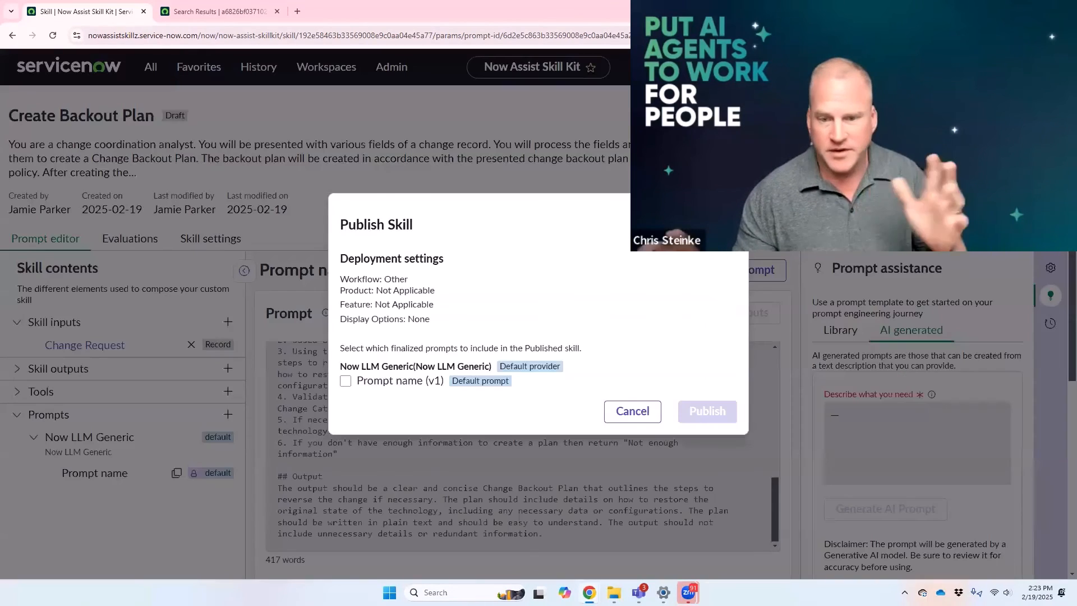
left_click(346, 381)
left_click(707, 412)
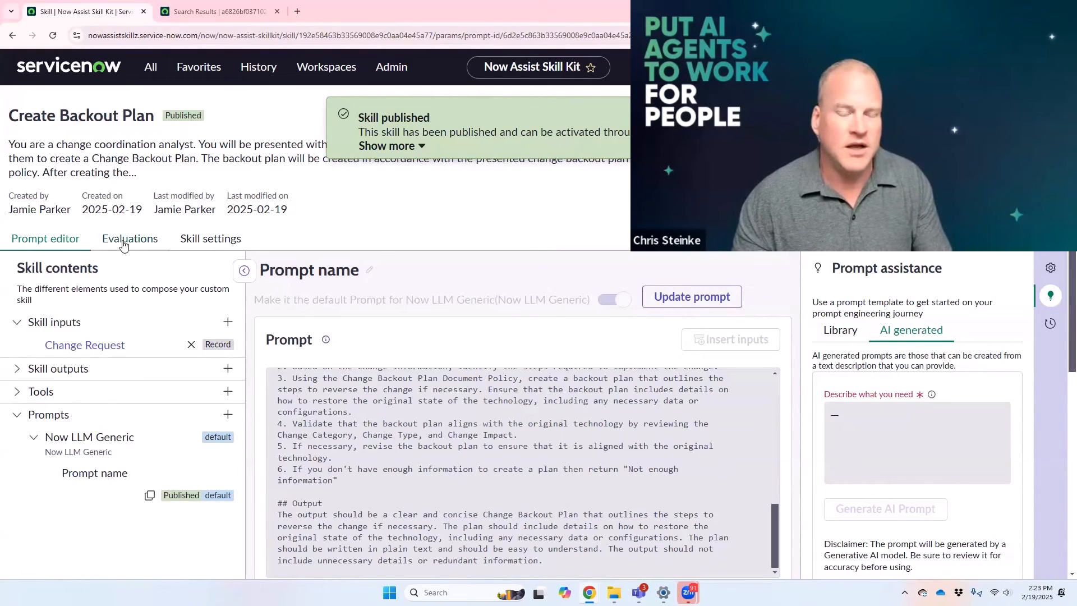
Step: Look at the skill's evaluations and general information, and open its deployment settings
left_click(124, 245)
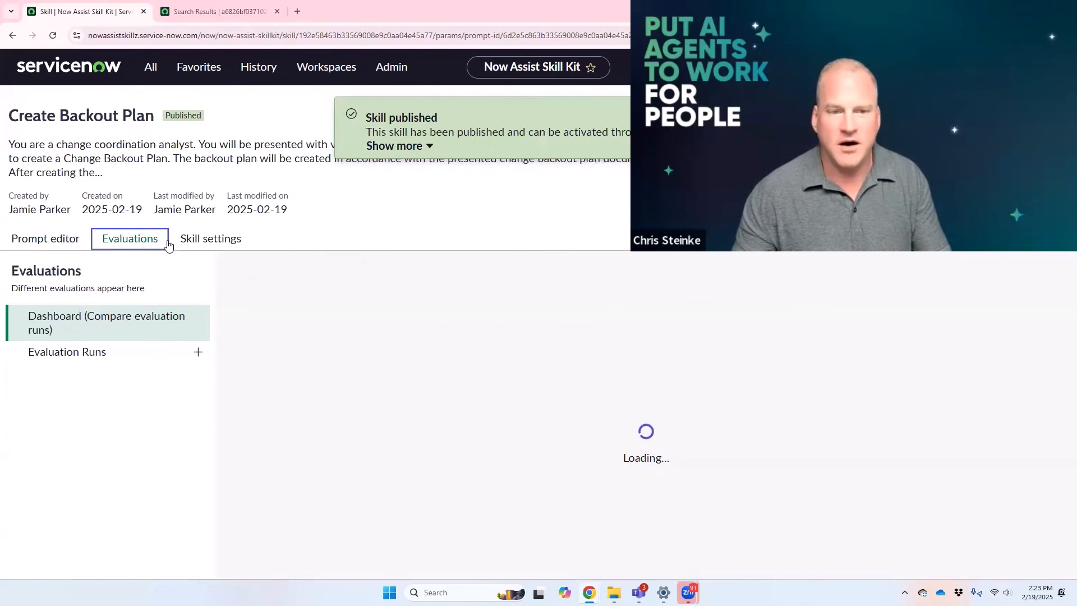
left_click(219, 243)
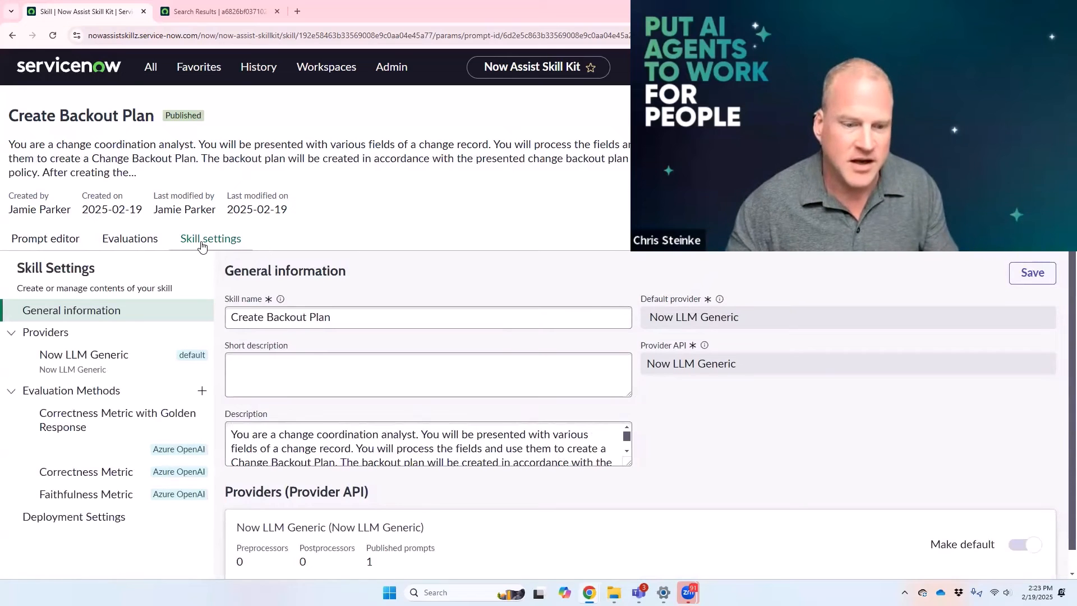
scroll(427, 444, "down", 2)
left_click(121, 519)
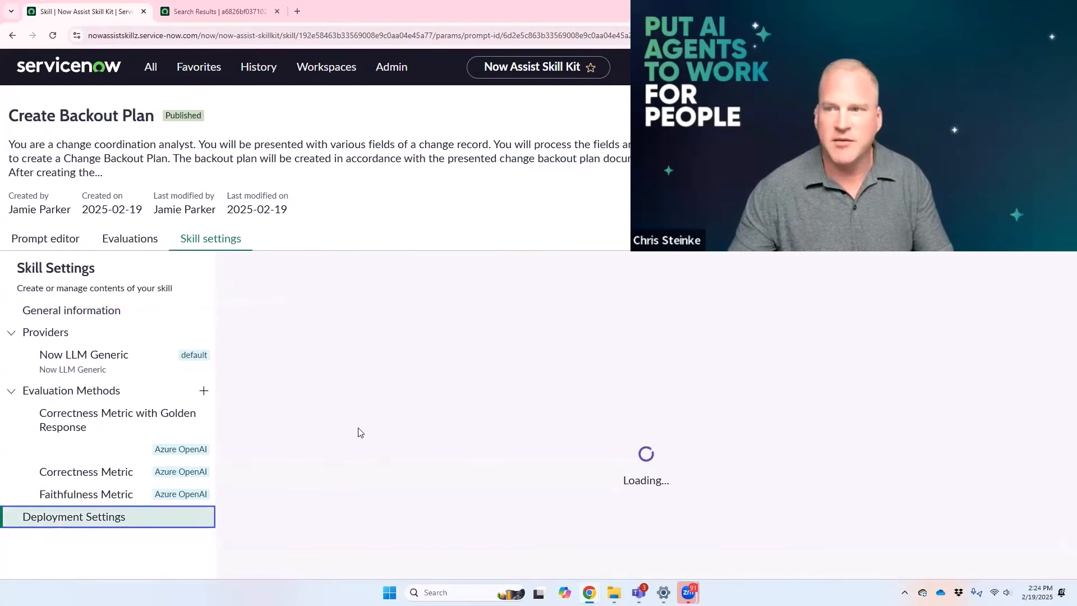
Step: Enable UI Action as a way to trigger the skill in the deployment settings
scroll(706, 416, "down", 1)
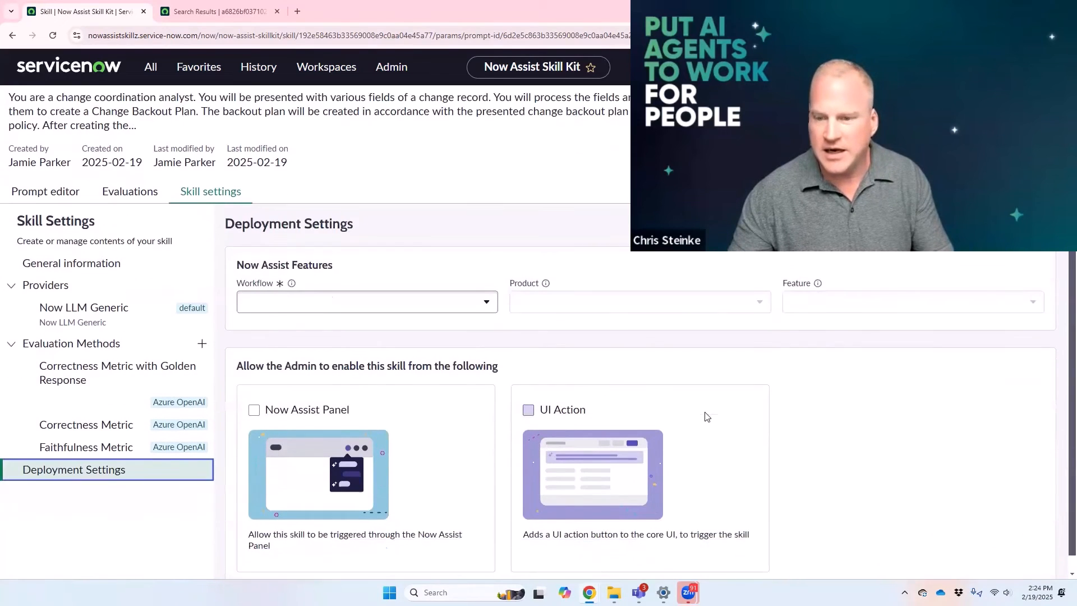
left_click(530, 394)
scroll(784, 421, "down", 1)
scroll(780, 428, "up", 1)
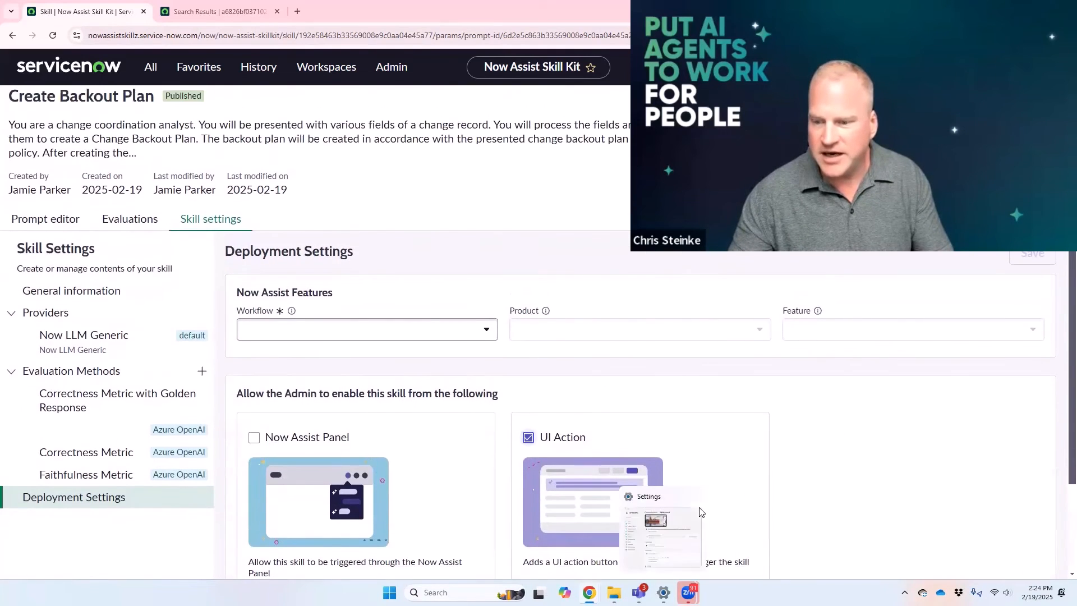
scroll(758, 514, "down", 2)
Step: Set the UI action's table to Change Request, searching the table choices by the technical name change_request
left_click(628, 494)
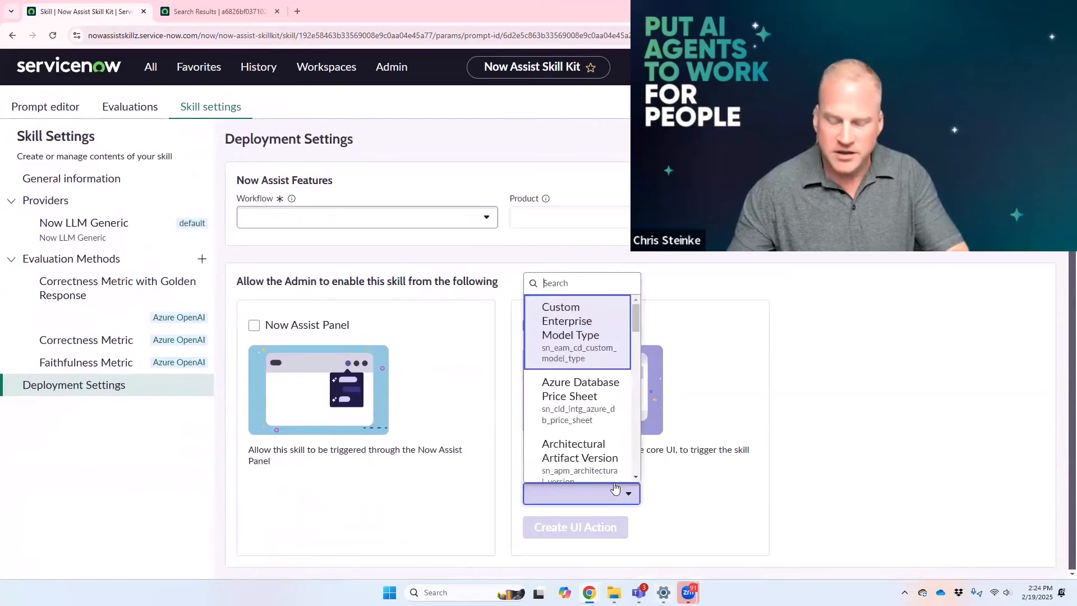
type("change ")
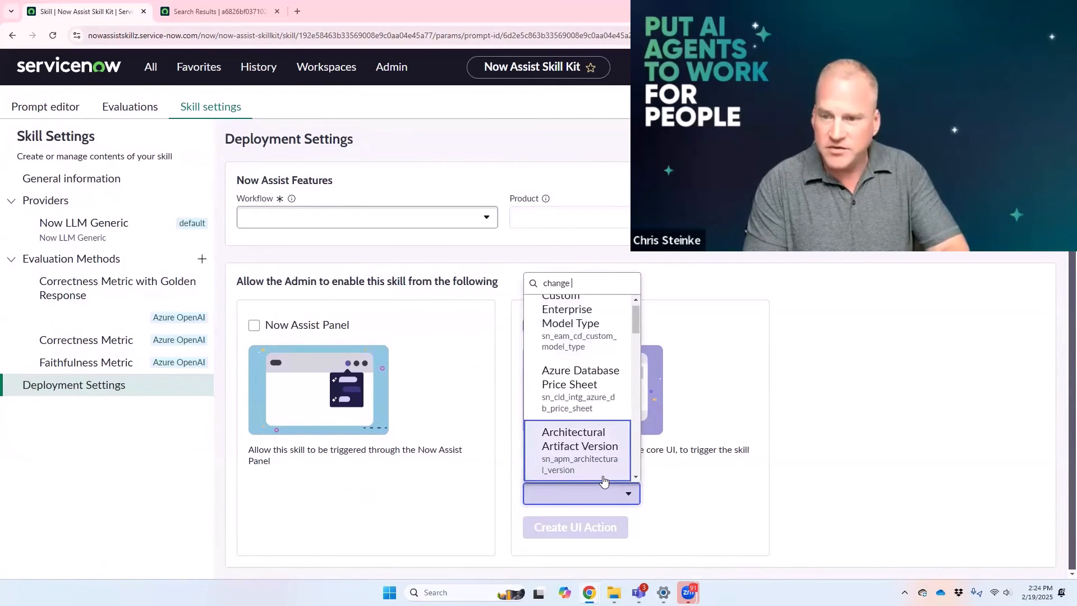
type("requ")
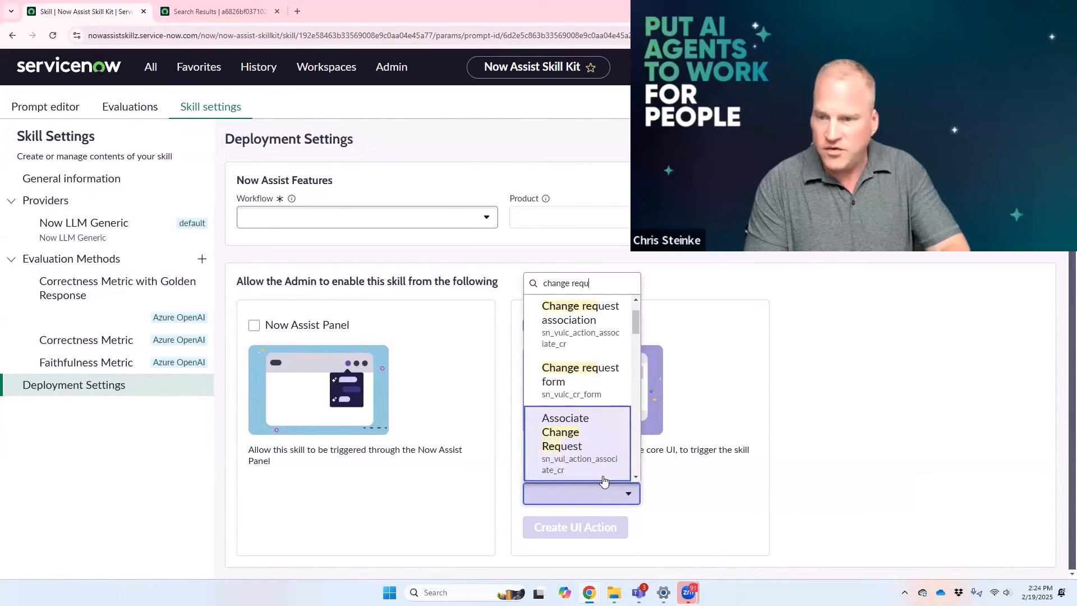
type("est")
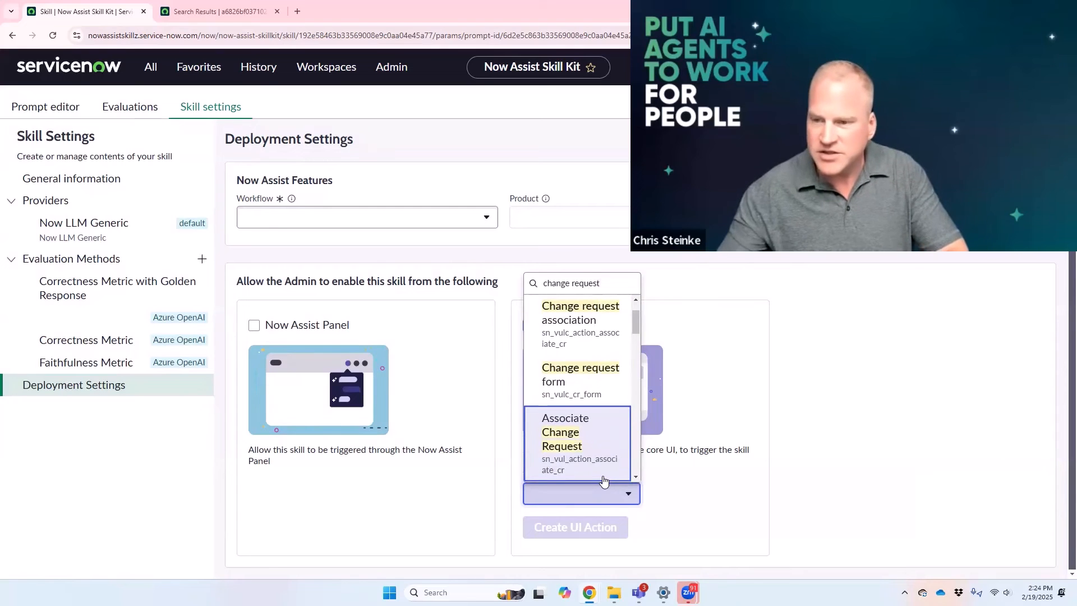
left_click_drag(635, 320, 637, 378)
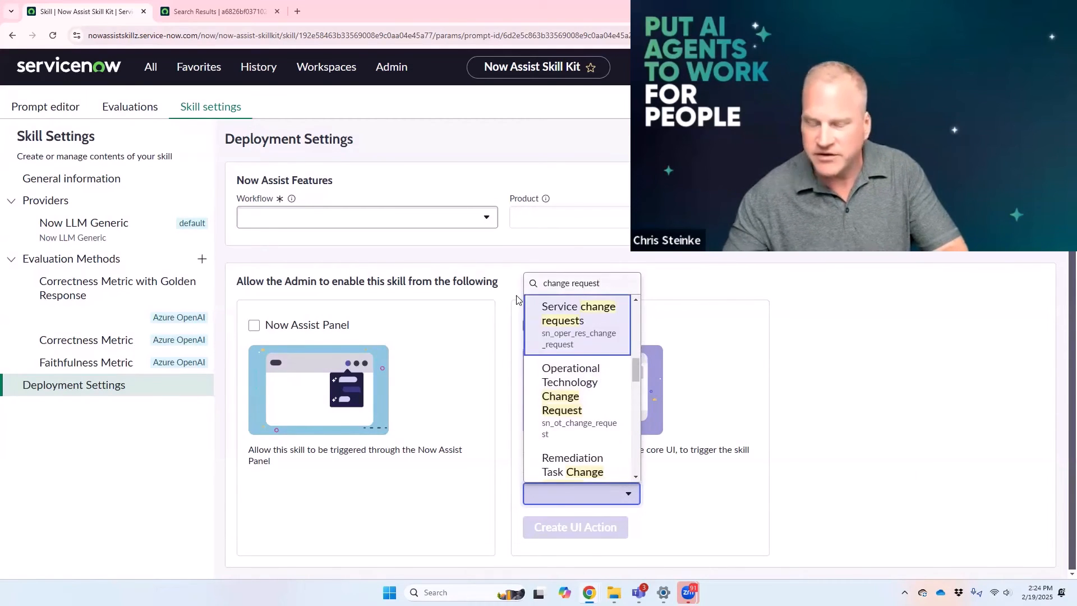
left_click_drag(608, 284, 472, 293)
type("change_request")
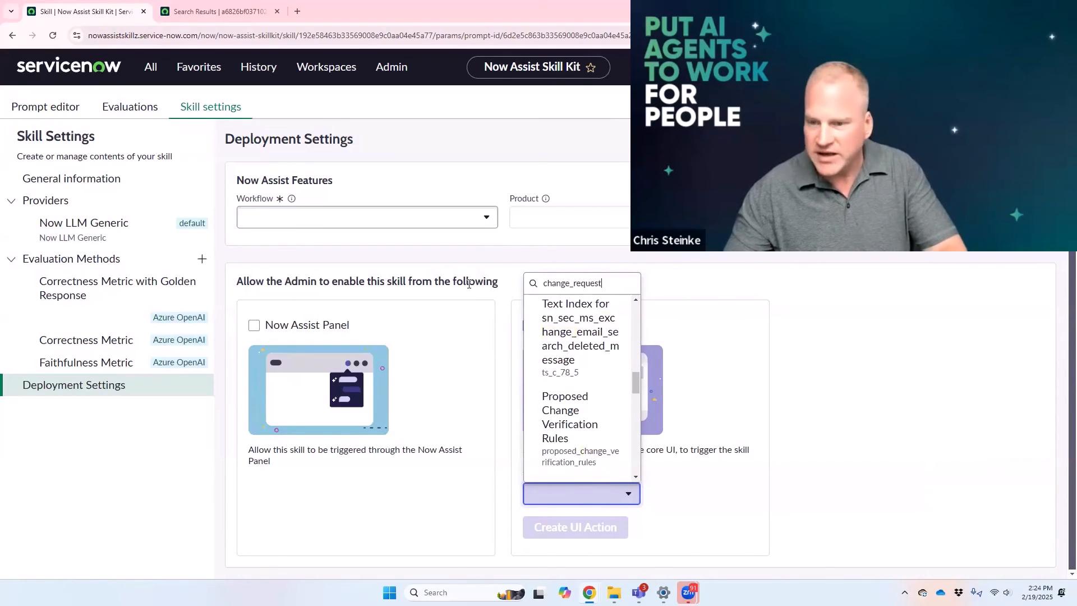
scroll(595, 388, "down", 3)
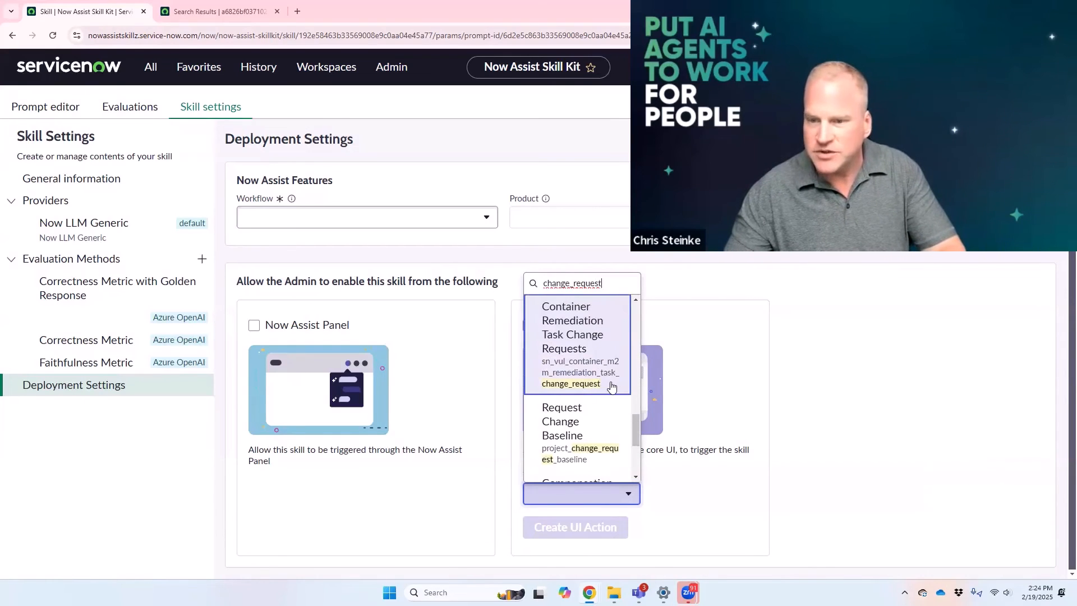
scroll(637, 476, "down", 4)
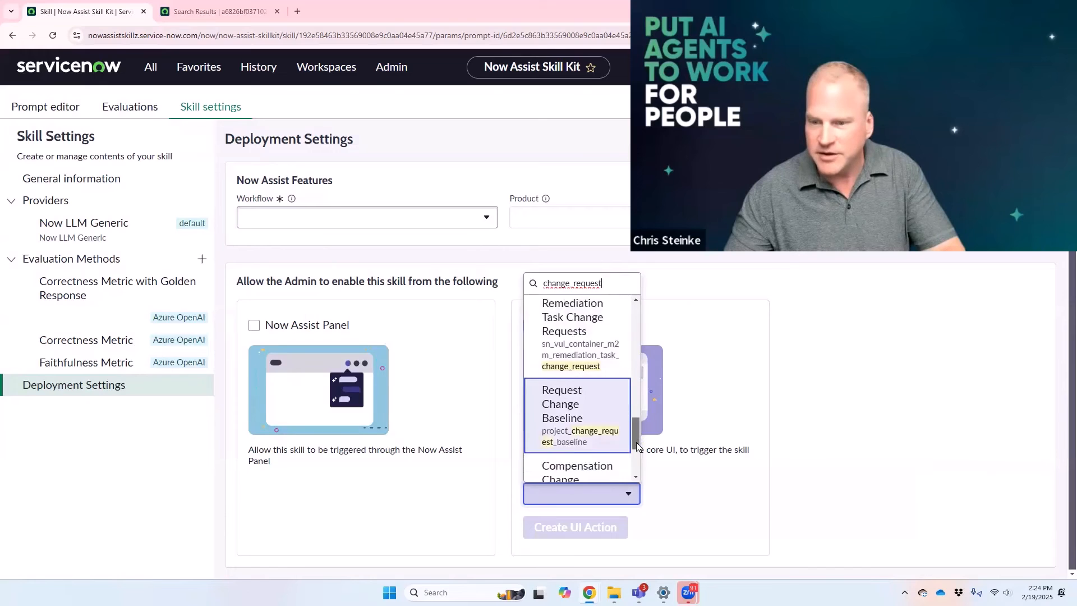
scroll(631, 325, "up", 10)
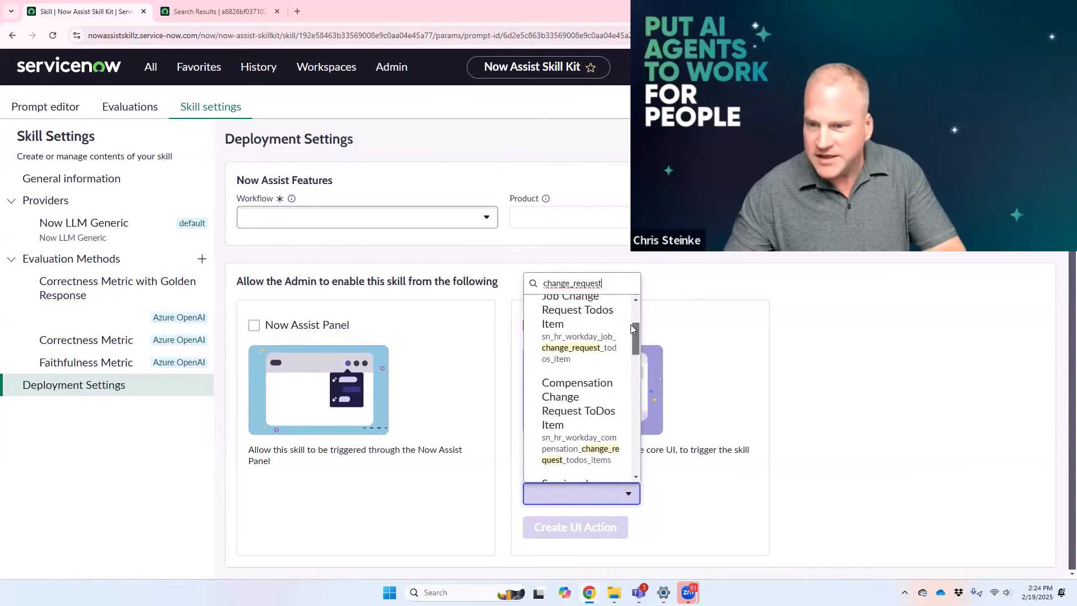
left_click(573, 315)
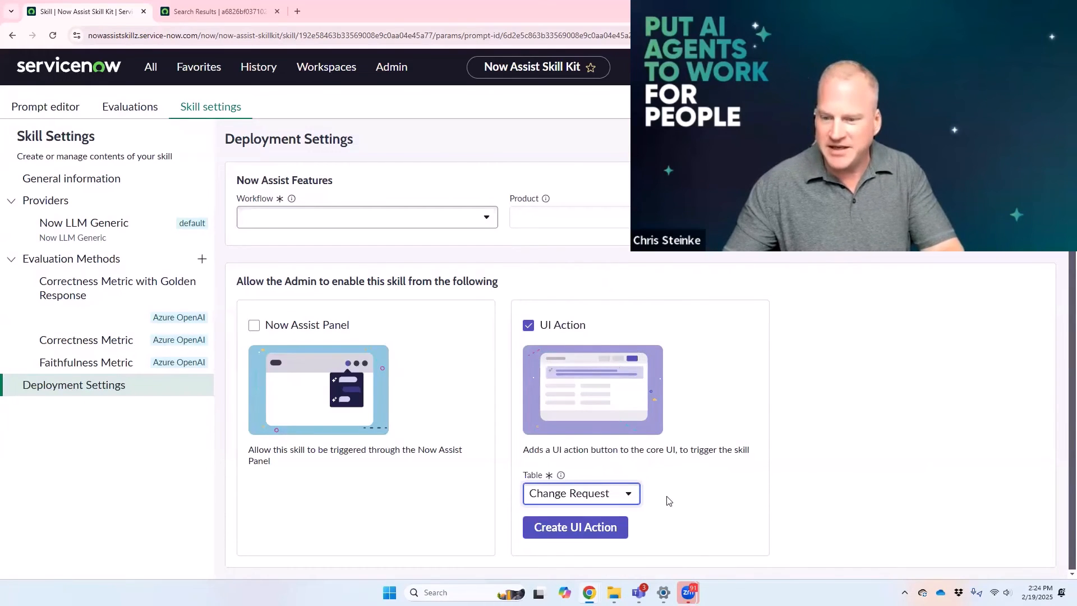
Step: Create the UI action for the skill and open its linked UI Action record
left_click(580, 527)
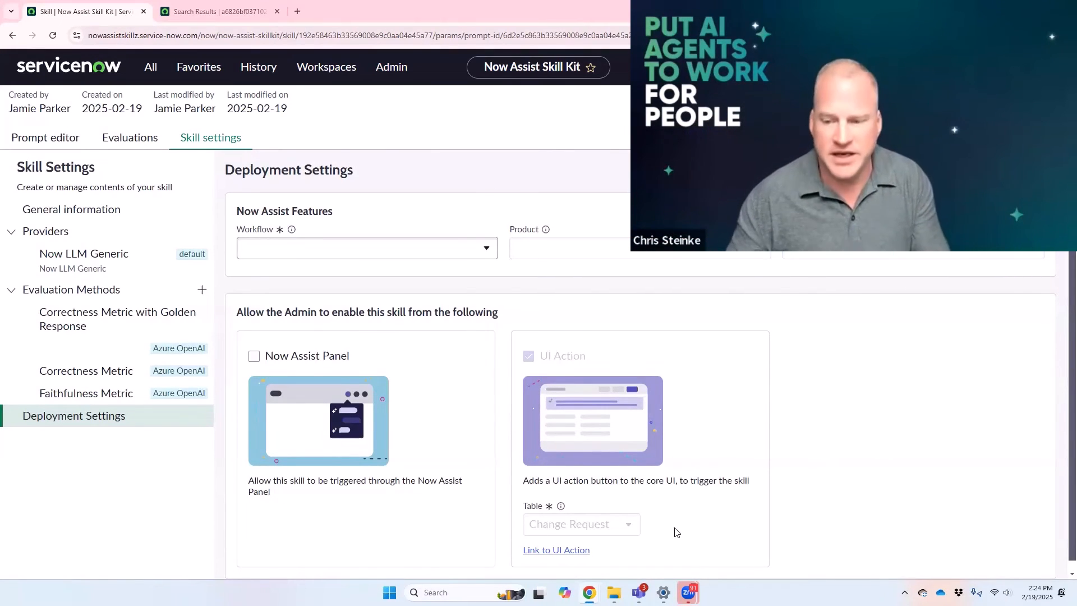
left_click(563, 552)
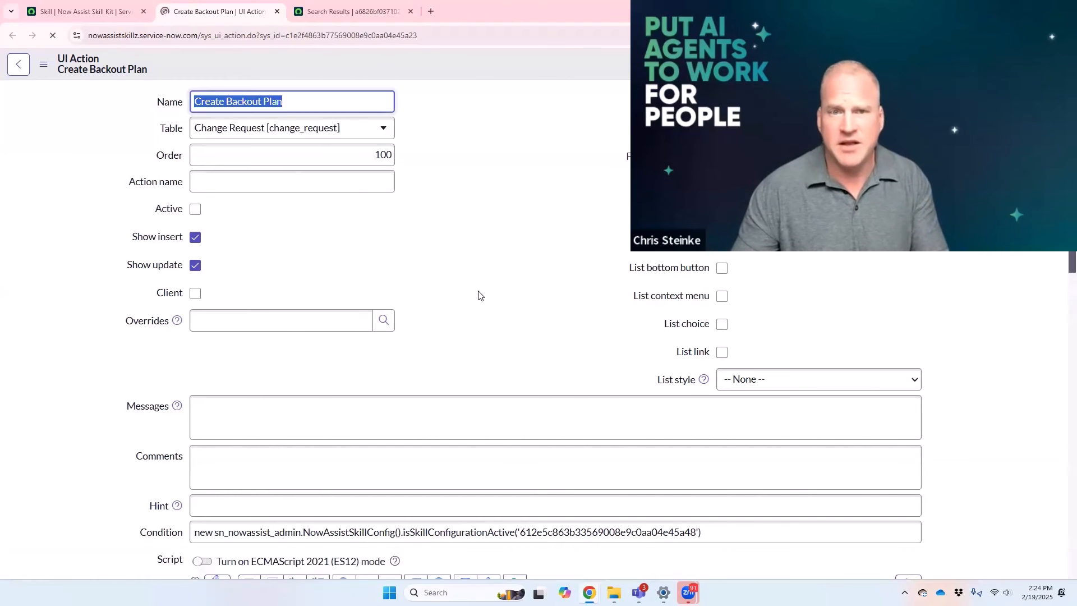
Step: Examine the UI Action's script, from the change_request input payload to the lines that run the skill and output its response
scroll(490, 292, "down", 6)
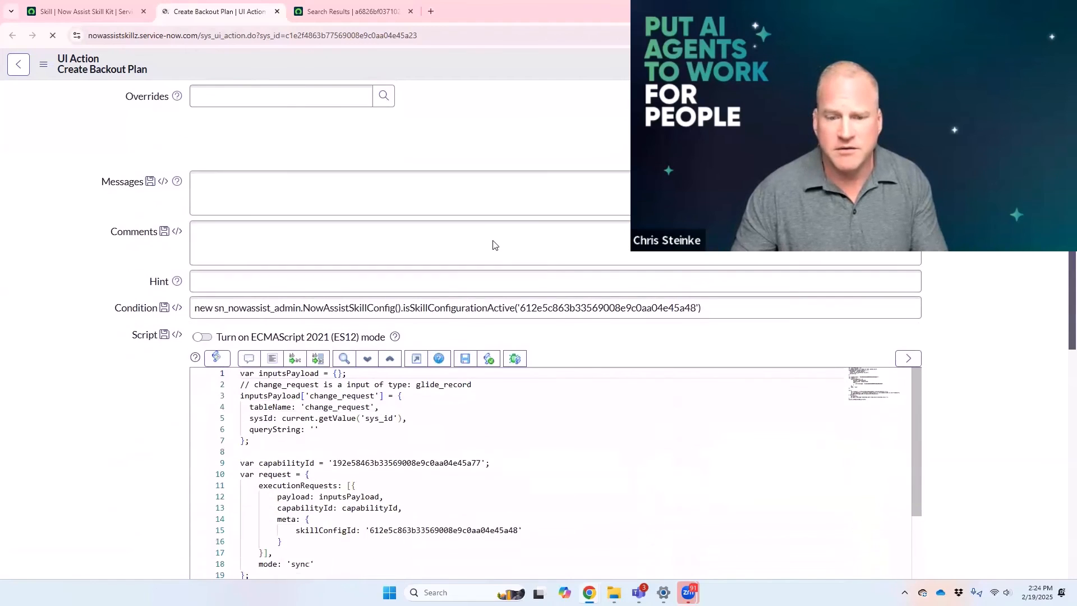
scroll(489, 235, "down", 1)
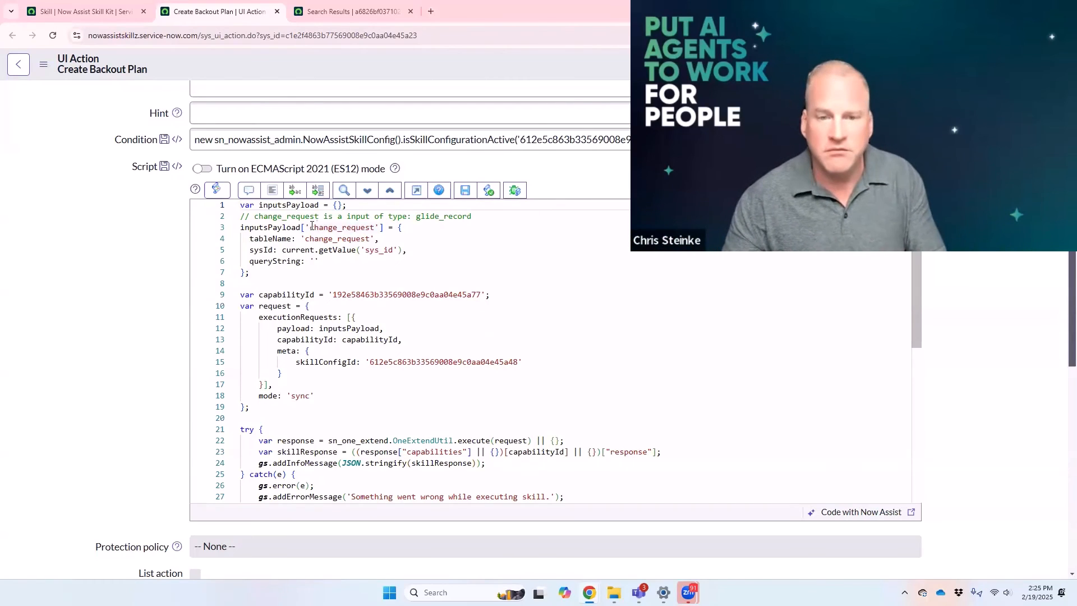
left_click_drag(328, 274, 239, 217)
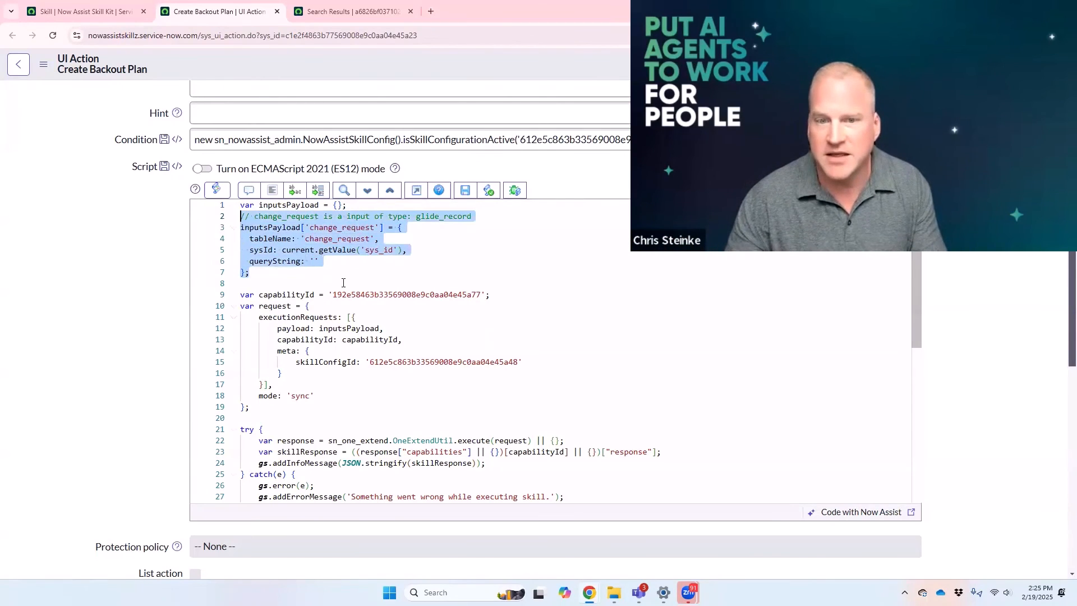
left_click(338, 271)
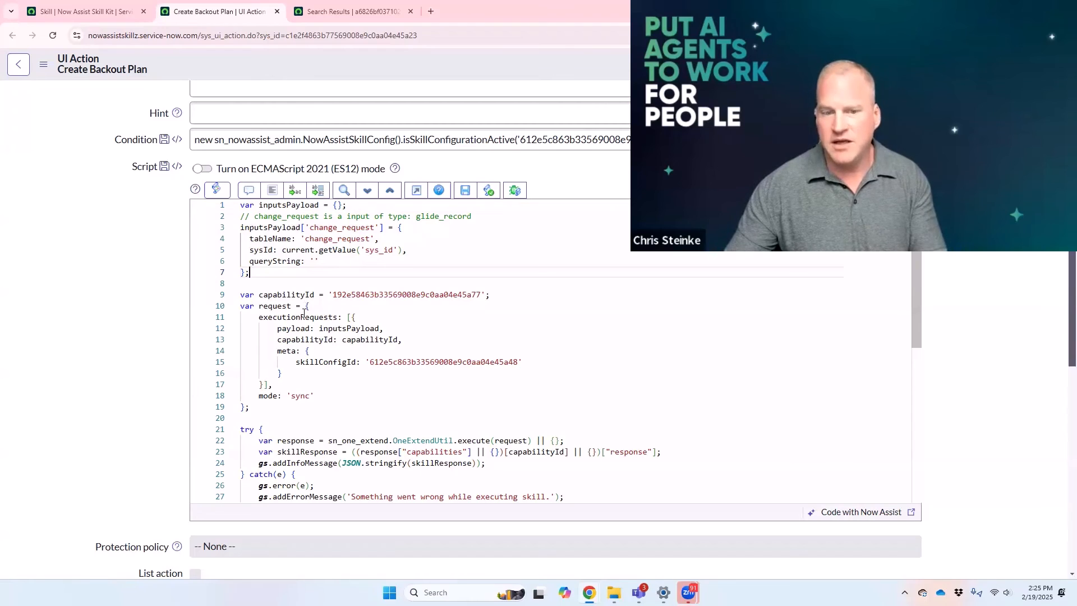
scroll(311, 337, "down", 2)
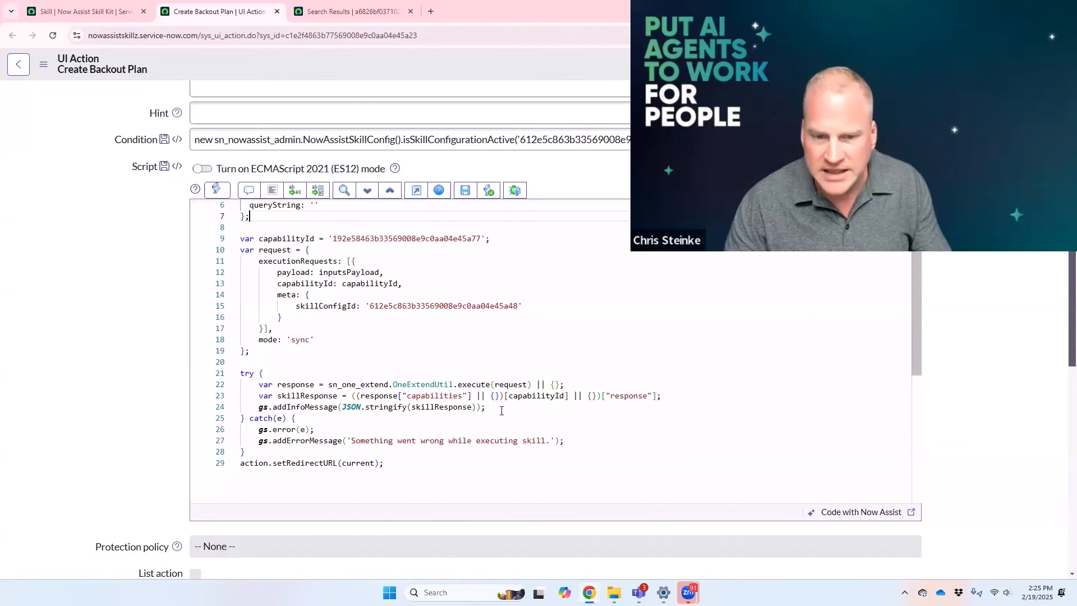
left_click_drag(501, 411, 213, 389)
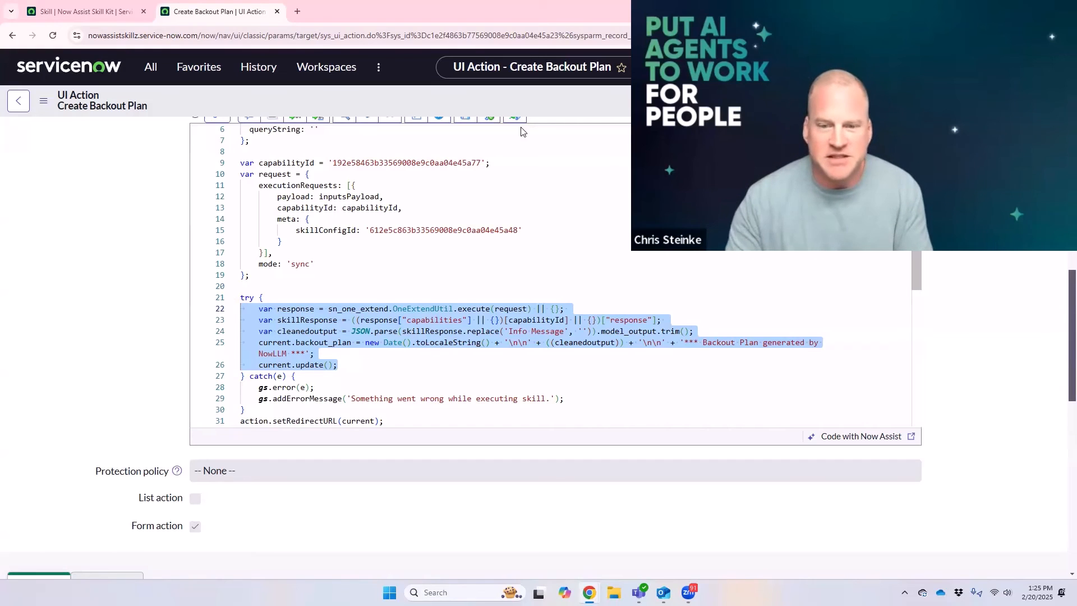
Step: Review the script lines that clean the skill response, write it to backout_plan with the NowLLM note, and update the current record
left_click(278, 322)
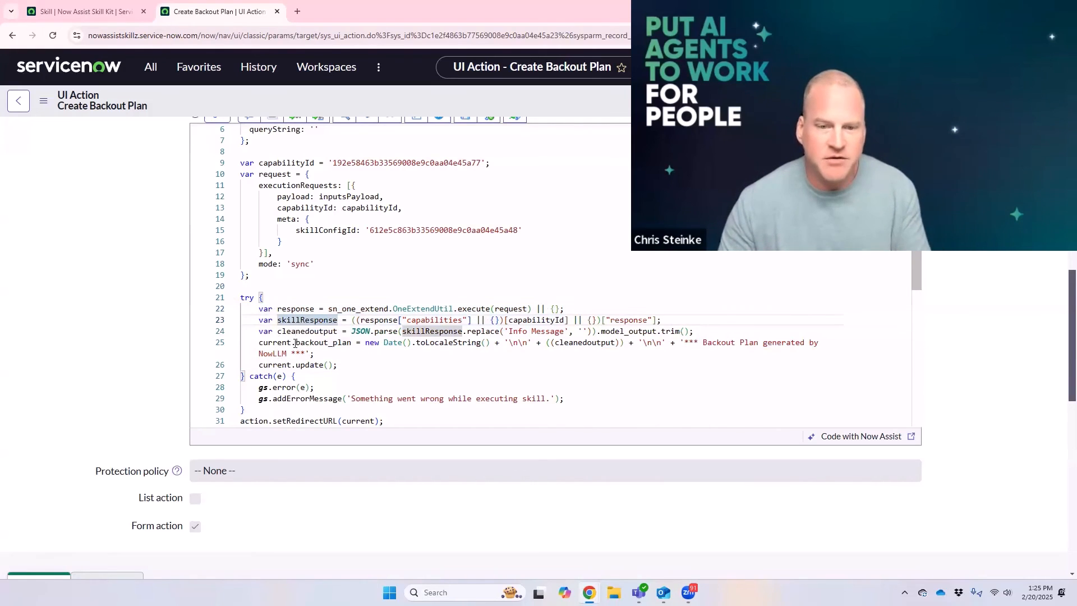
left_click_drag(295, 342, 352, 341)
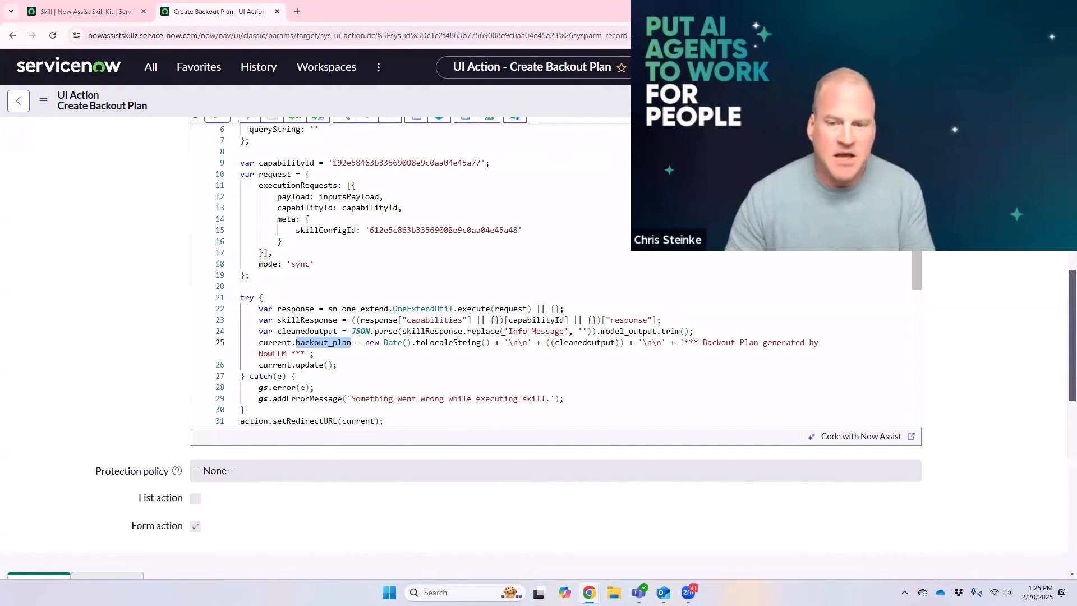
left_click_drag(504, 332, 565, 330)
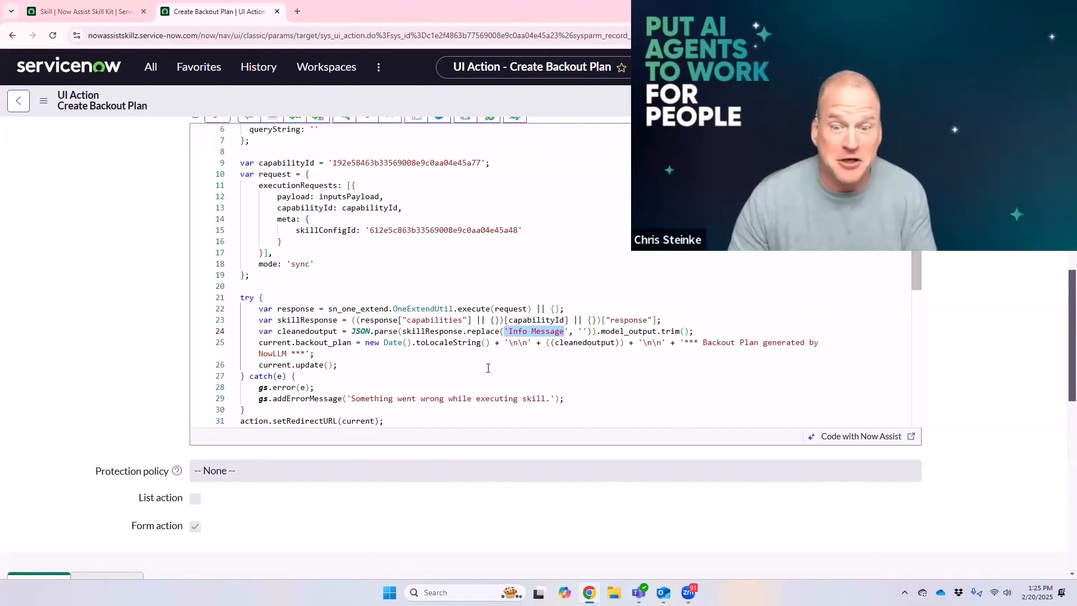
left_click_drag(704, 339, 722, 358)
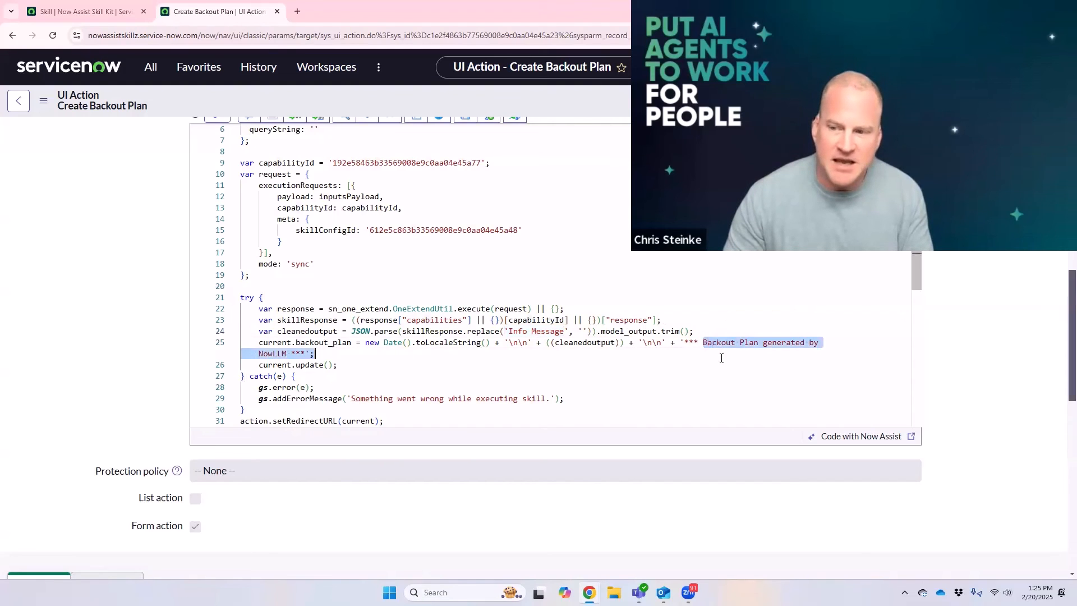
left_click_drag(350, 342, 260, 336)
left_click(362, 344)
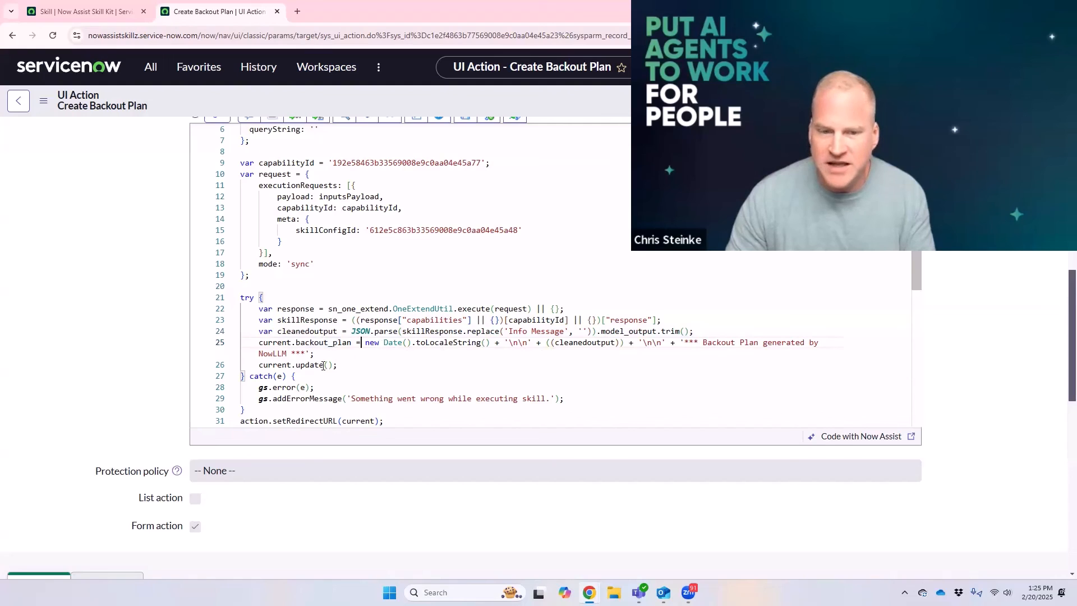
left_click_drag(343, 366, 241, 365)
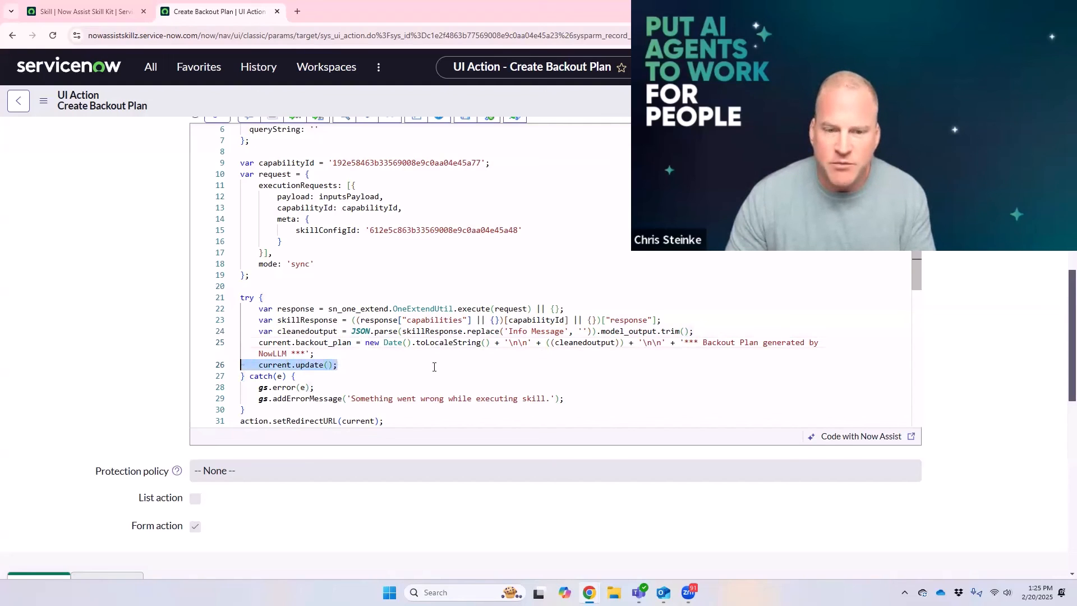
left_click(385, 365)
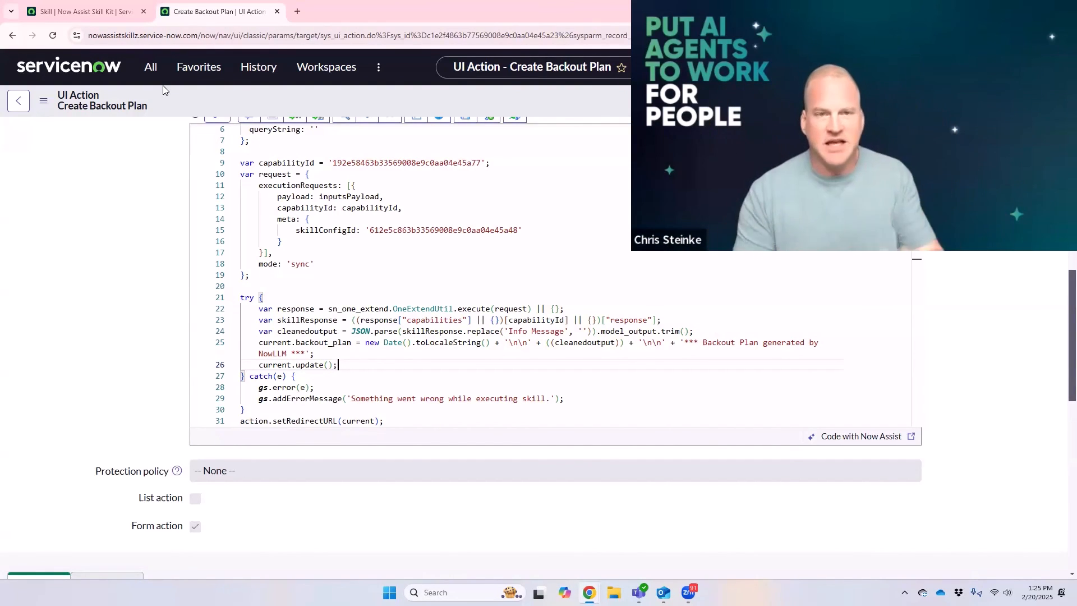
Step: Find the active Change Requests list by filtering the navigation for "change", open it and look across its columns
left_click(151, 66)
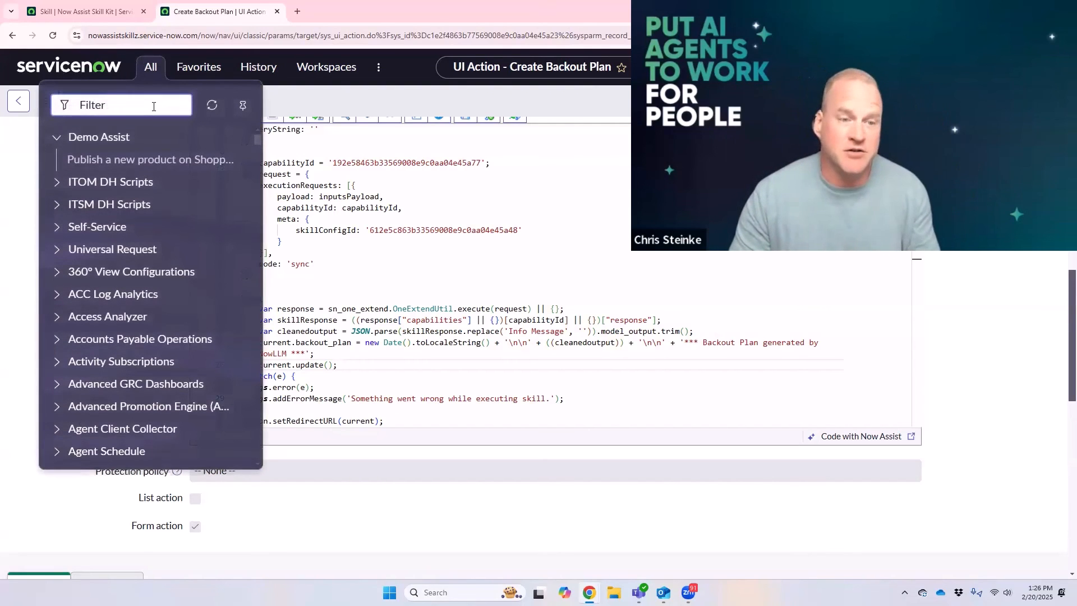
type("change")
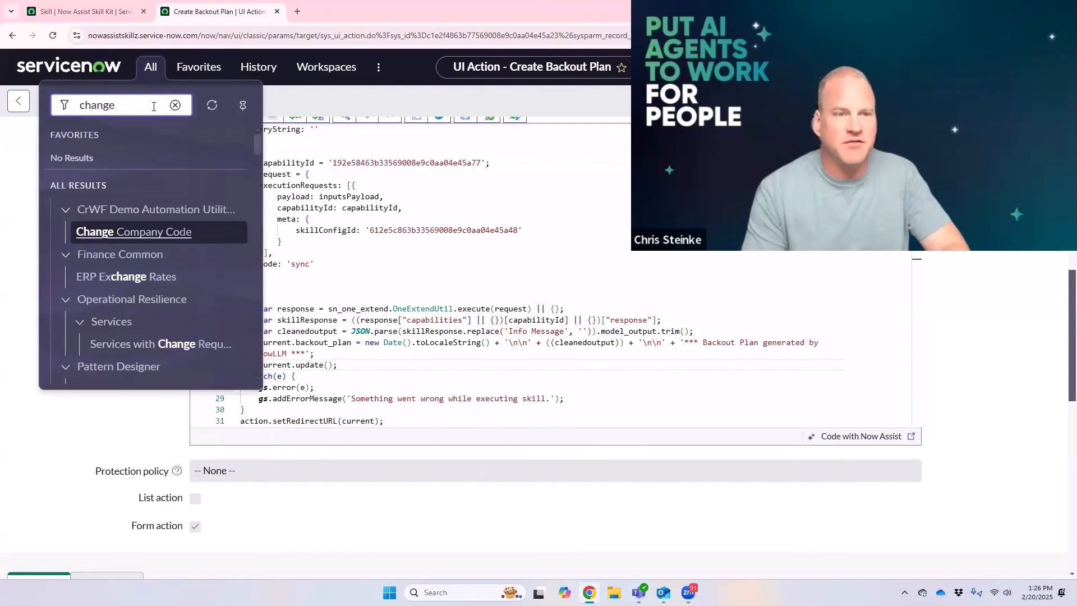
scroll(120, 281, "down", 6)
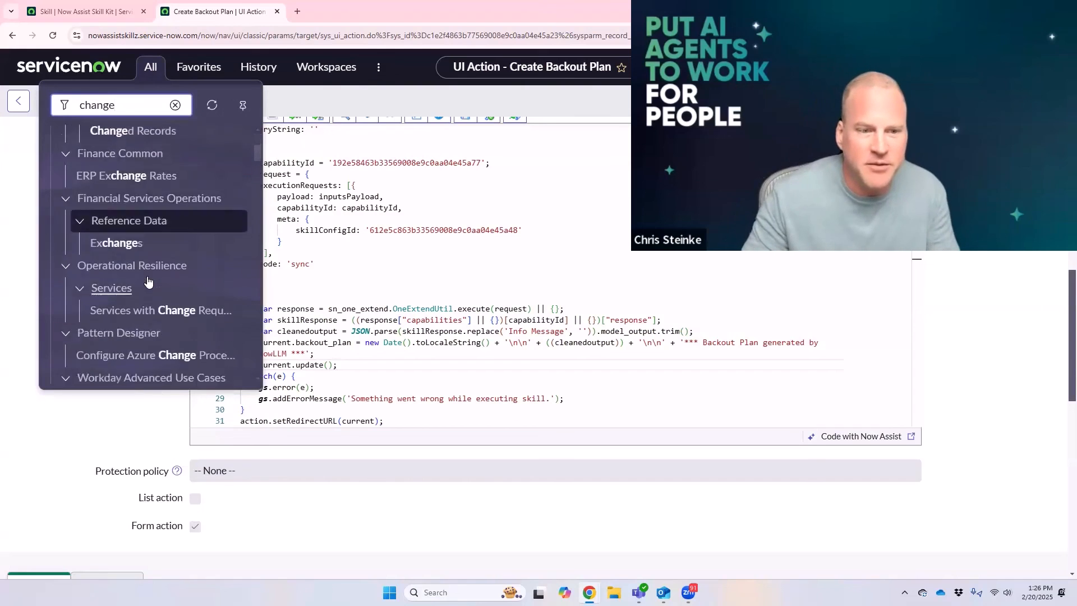
left_click(90, 310)
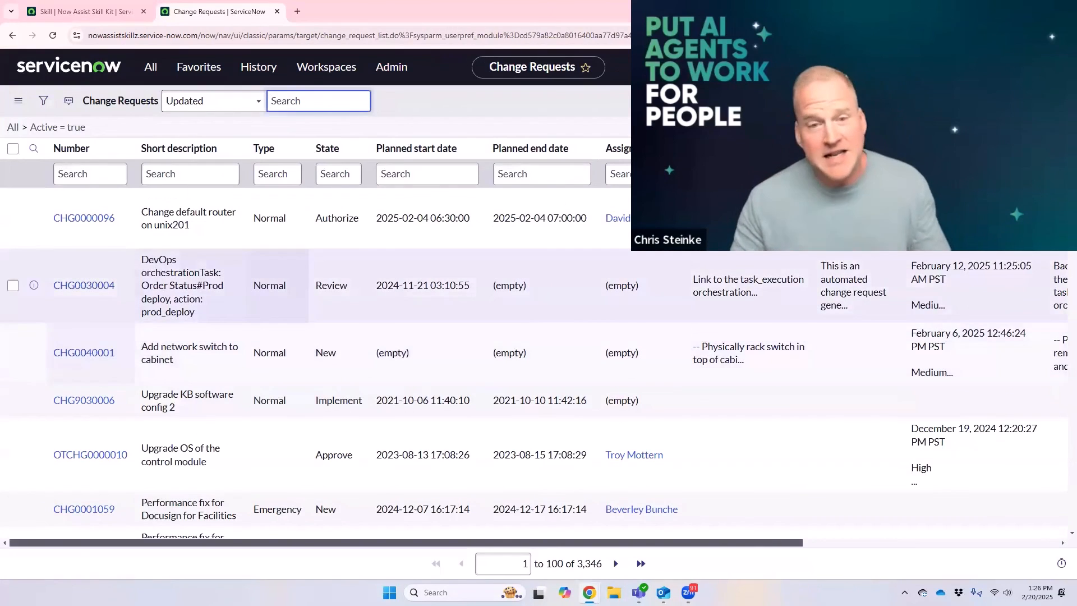
left_click_drag(770, 543, 1060, 541)
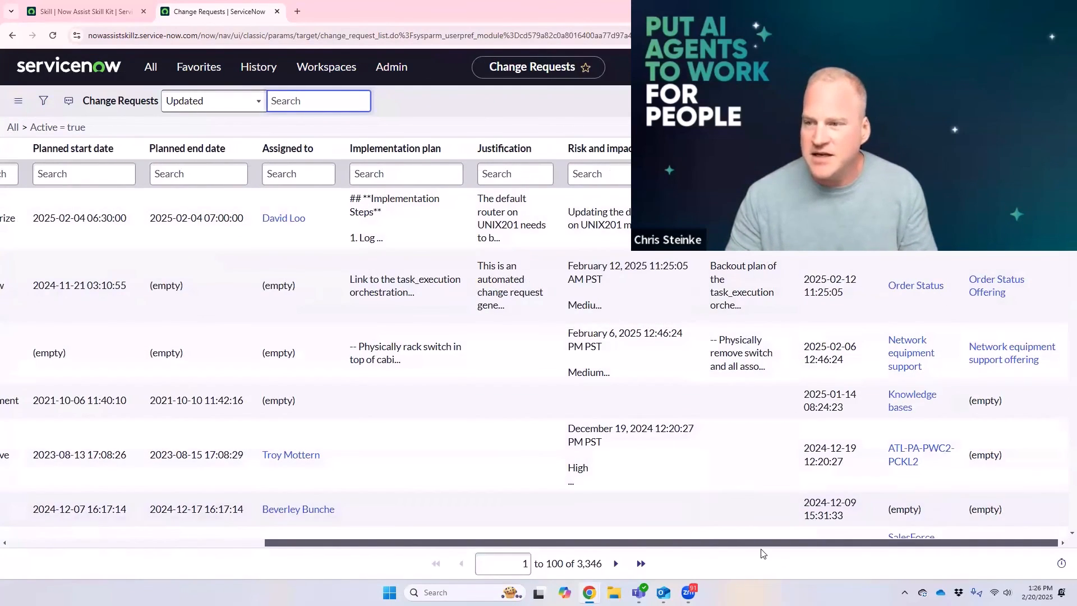
left_click_drag(524, 542, 269, 542)
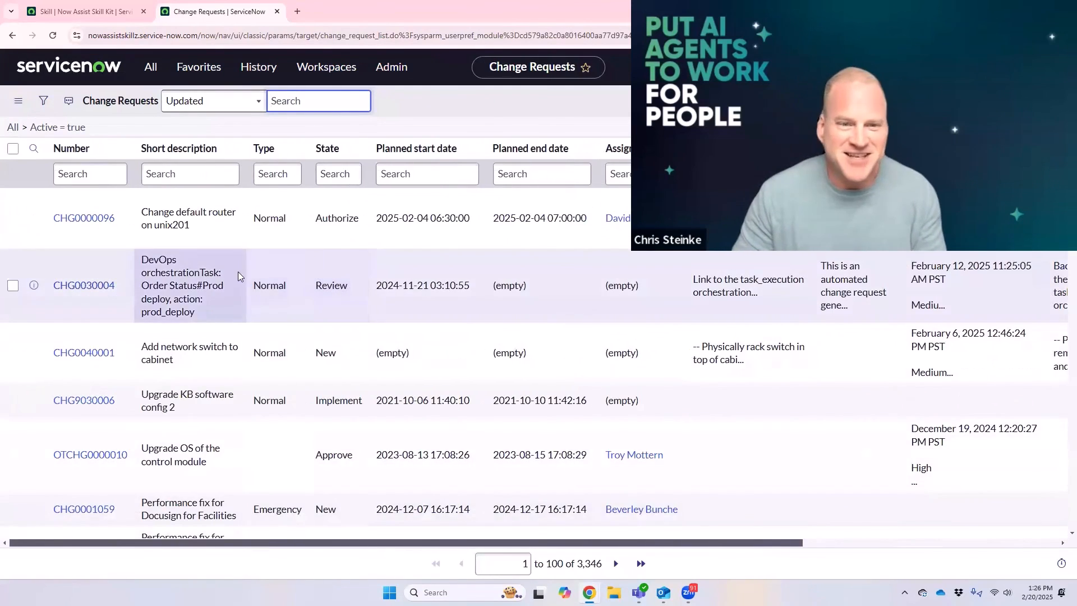
Step: Open change request CHG0000096 and generate a backout plan for its empty Backout plan field
left_click(62, 220)
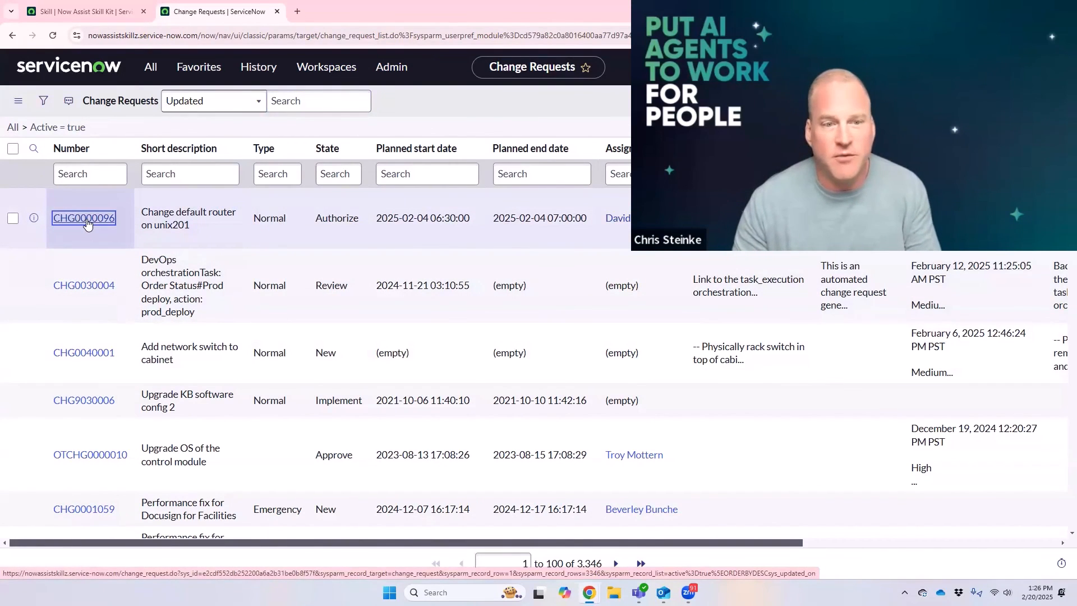
scroll(543, 388, "down", 10)
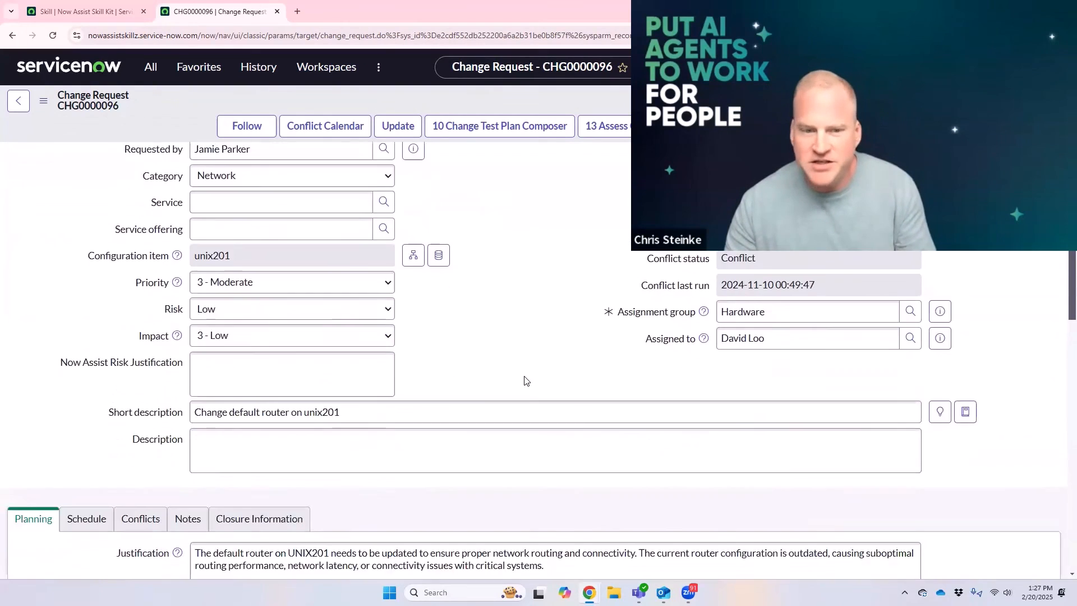
scroll(101, 462, "down", 1)
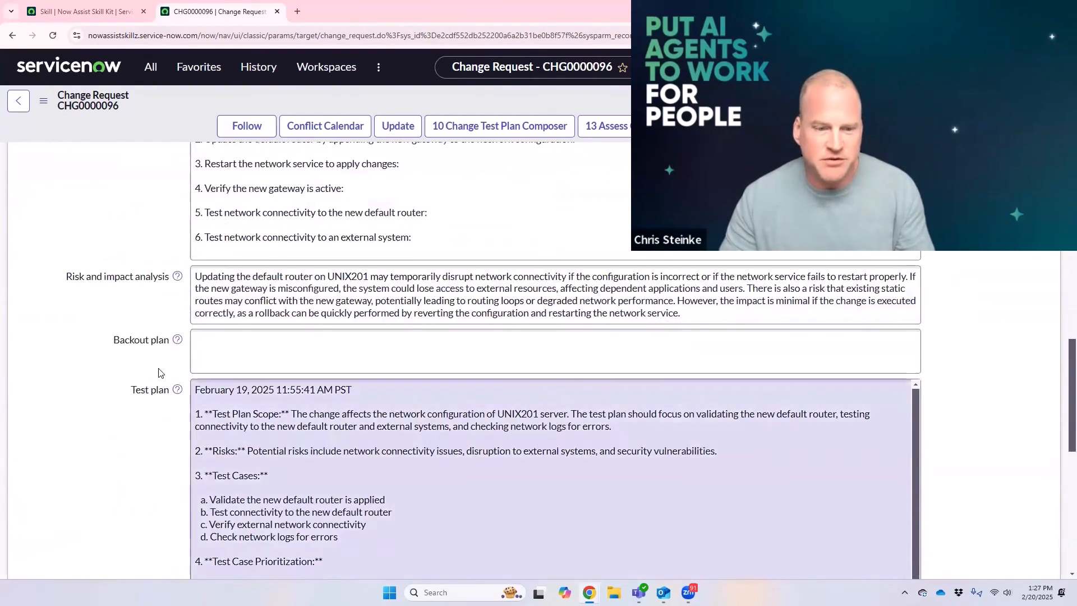
left_click(200, 356)
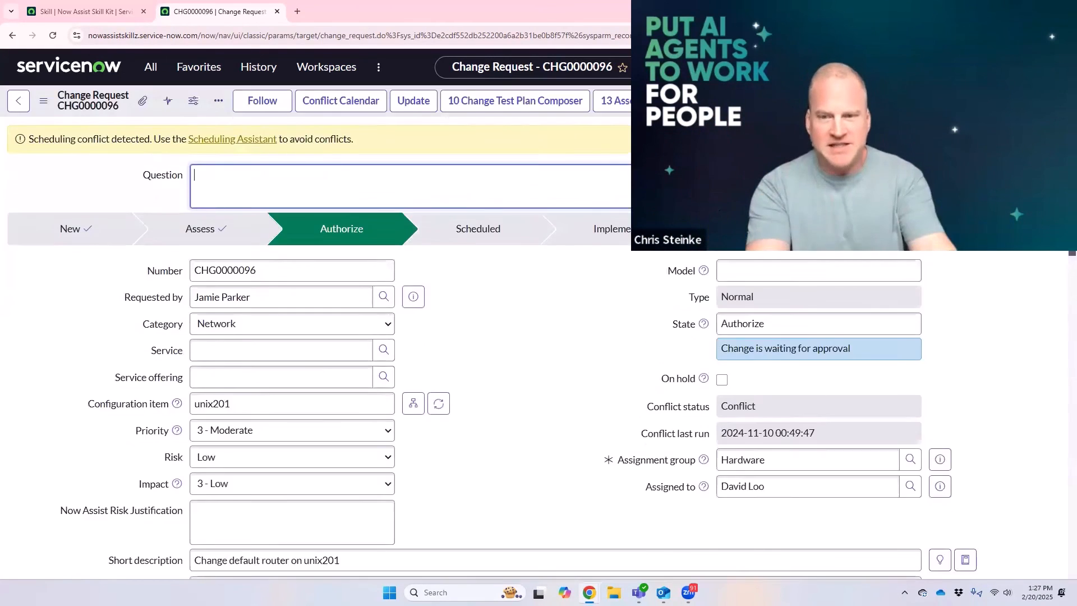
Step: Examine the generated backout plan on the change request, including its roles and responsibilities, backout procedure, validation and closing NowLLM note
scroll(139, 356, "down", 15)
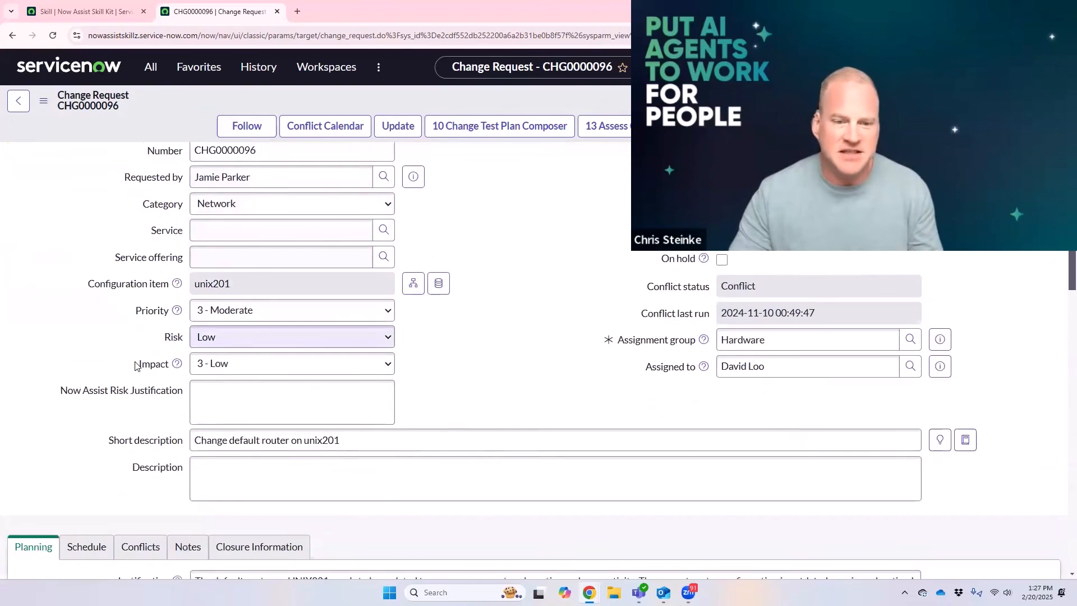
scroll(129, 342, "down", 2)
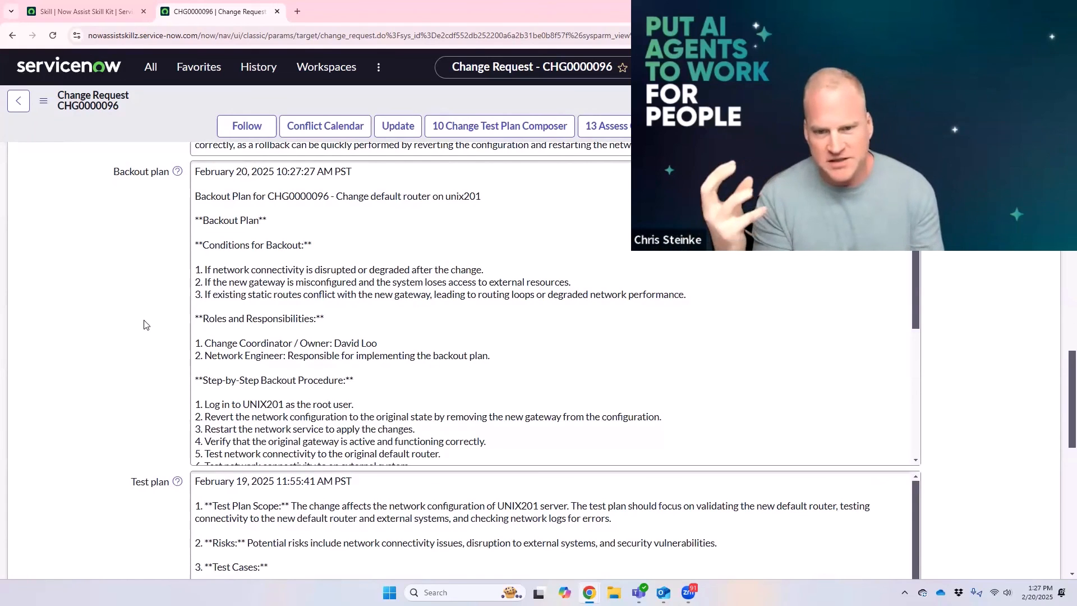
key("ctrl+a")
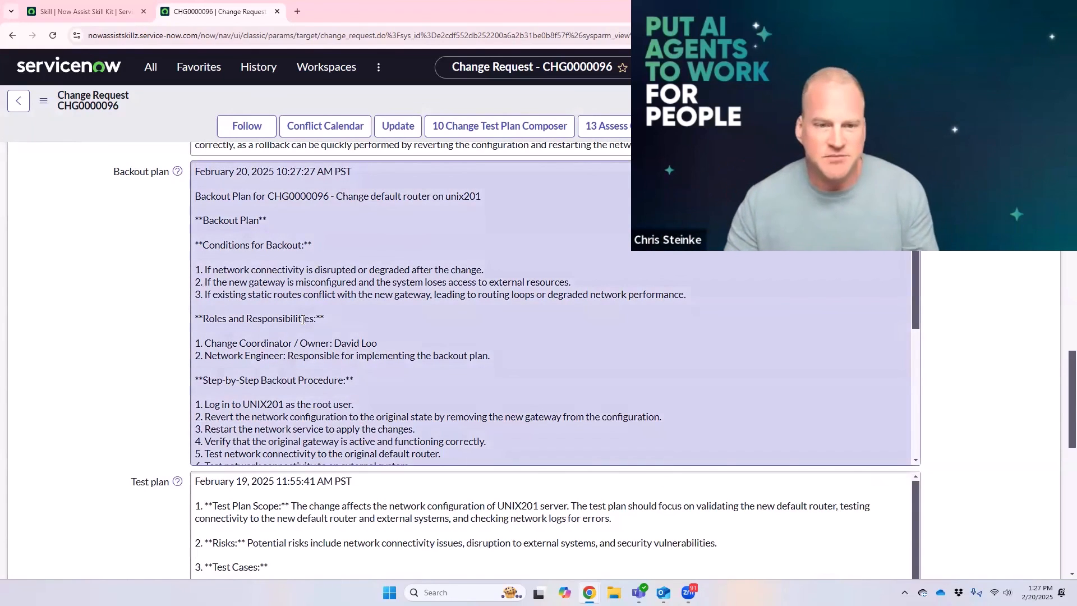
scroll(300, 319, "down", 8)
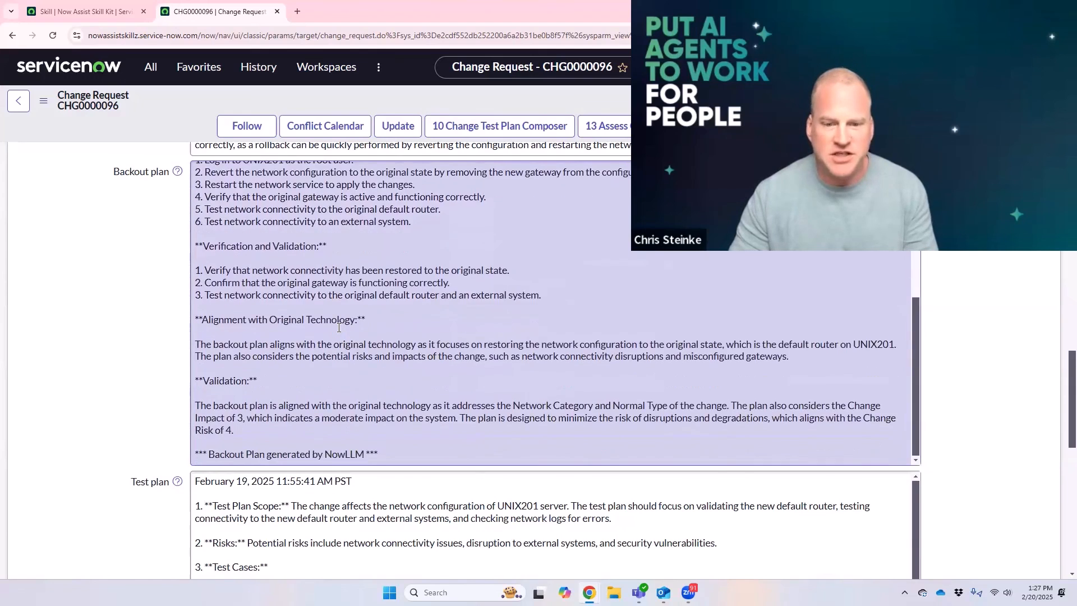
scroll(342, 310, "up", 4)
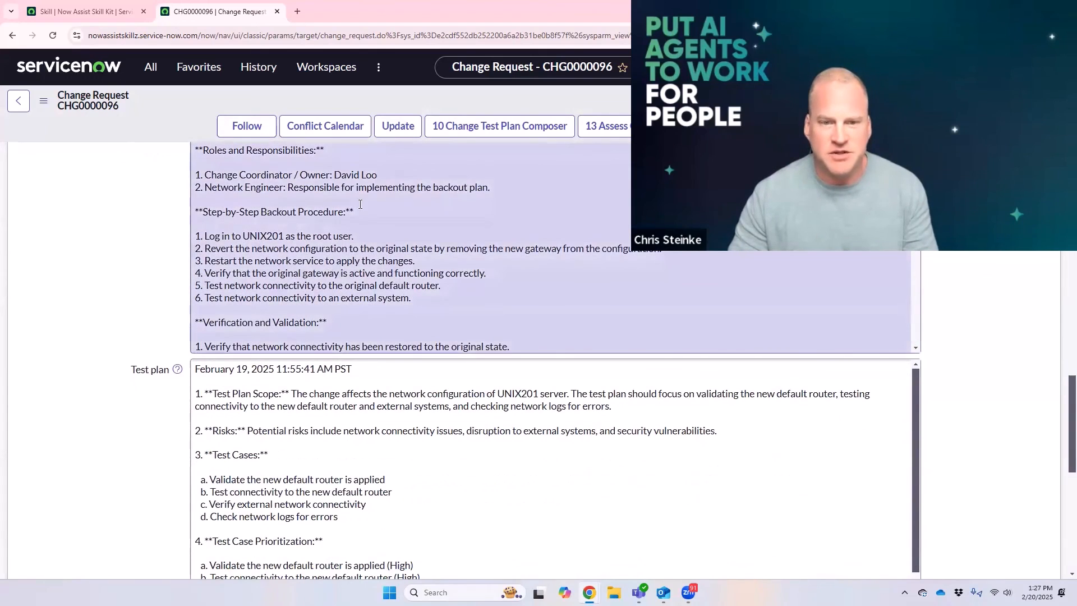
left_click_drag(378, 171, 330, 175)
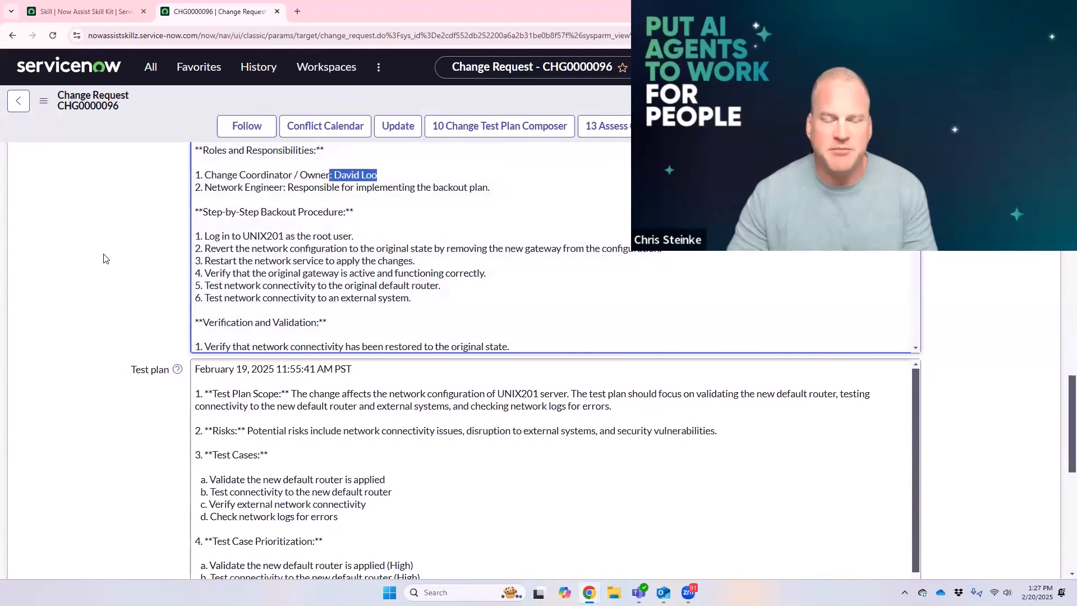
scroll(108, 268, "up", 2)
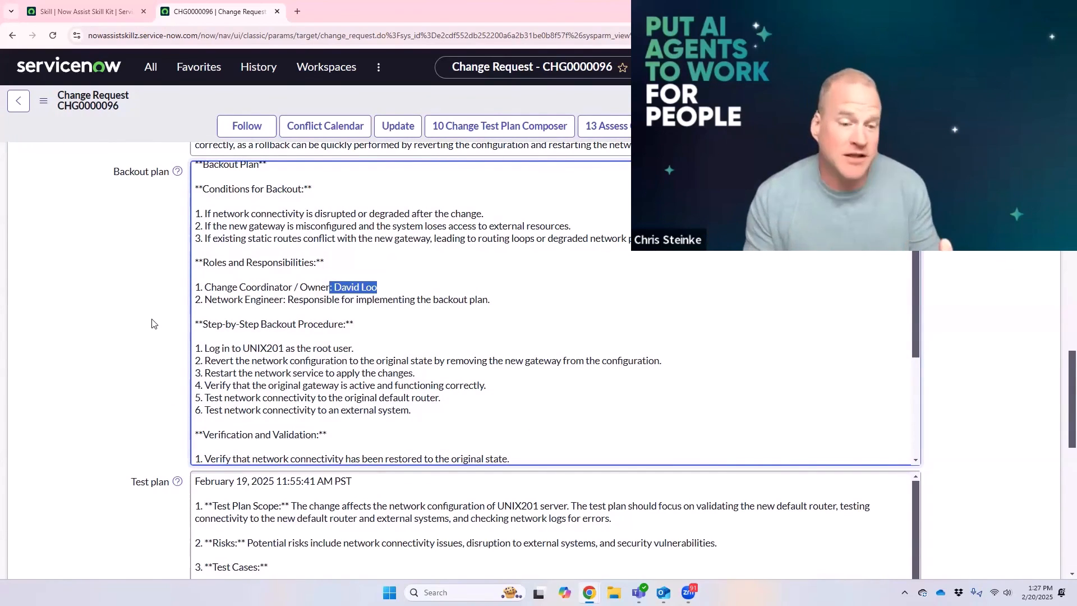
scroll(156, 365, "up", 3)
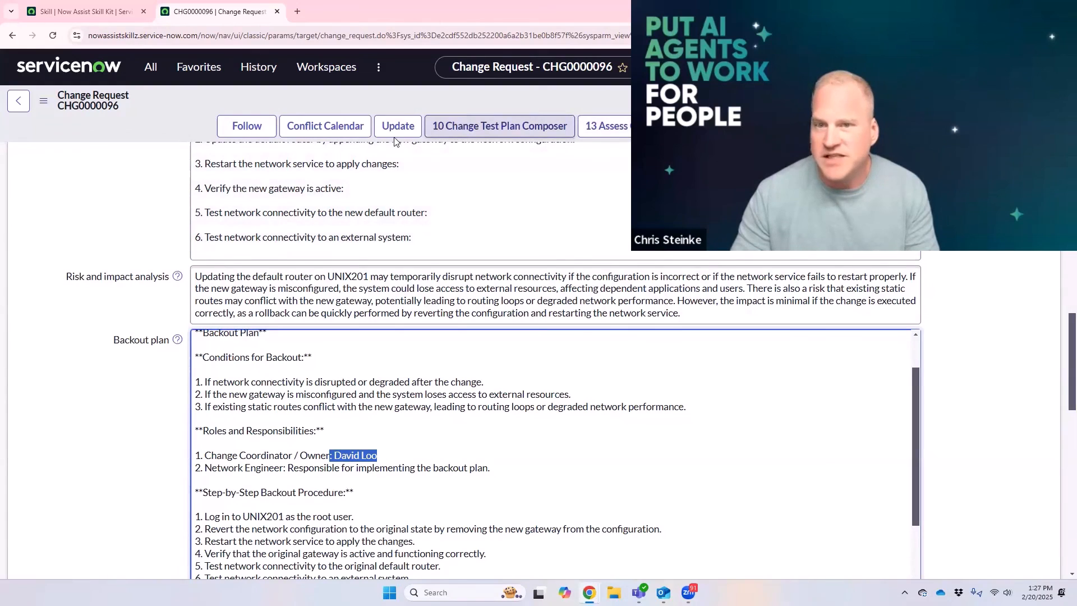
Step: Look over the change request's test plan, and return to the beginning of the backout plan
scroll(165, 398, "down", 1)
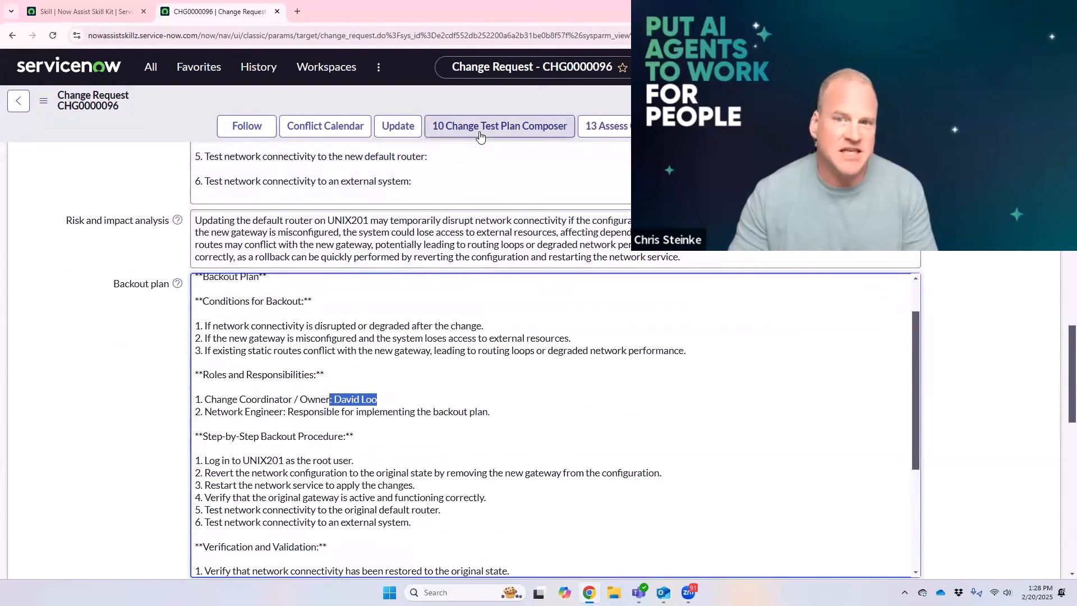
scroll(168, 337, "down", 5)
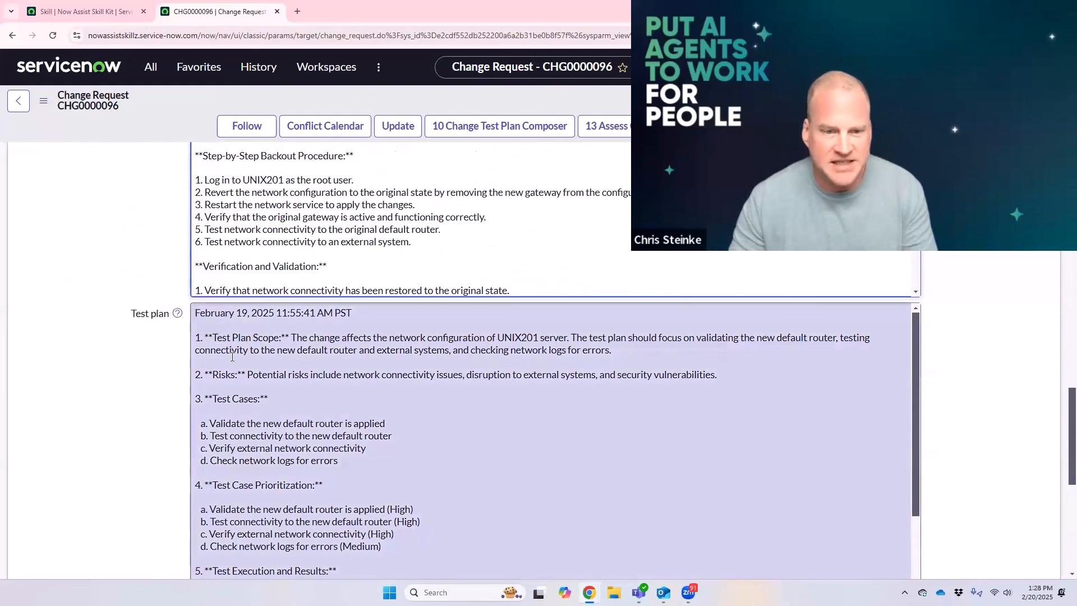
left_click_drag(233, 357, 383, 547)
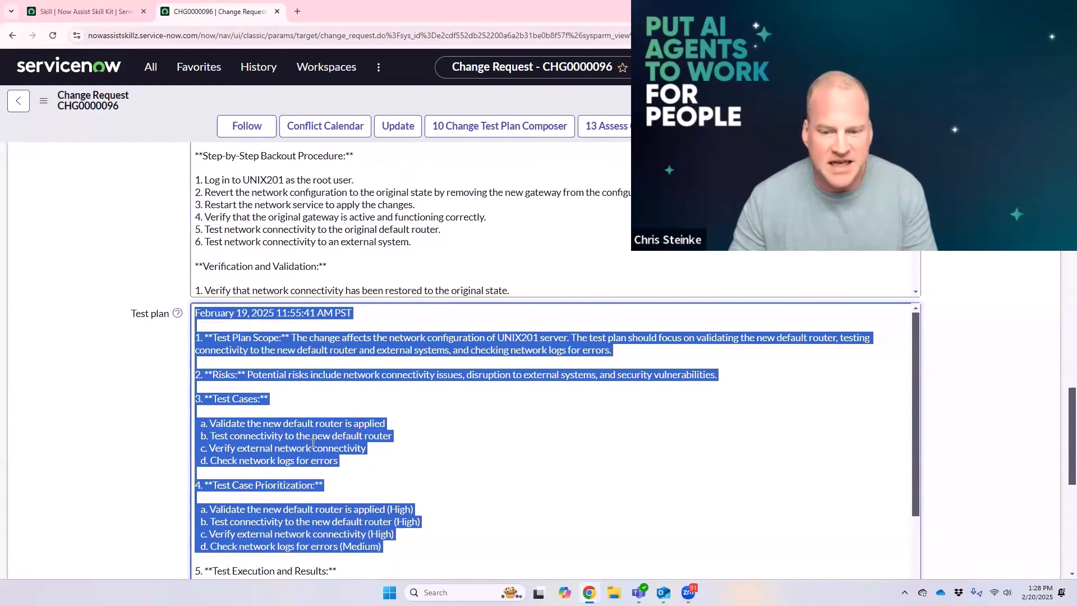
scroll(112, 399, "up", 5)
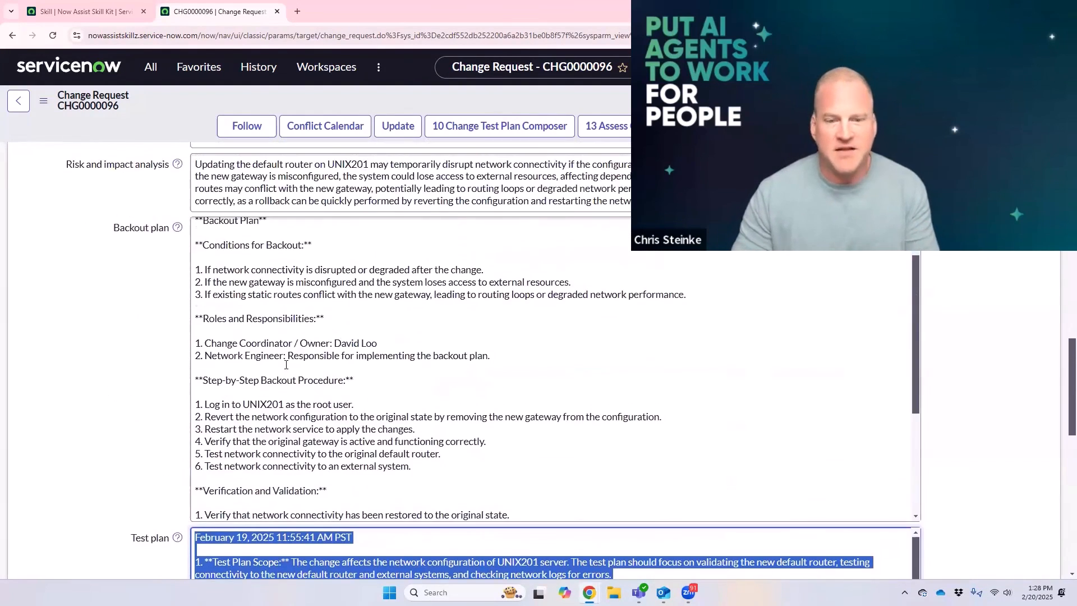
left_click(299, 372)
scroll(299, 372, "up", 1)
scroll(91, 404, "up", 6)
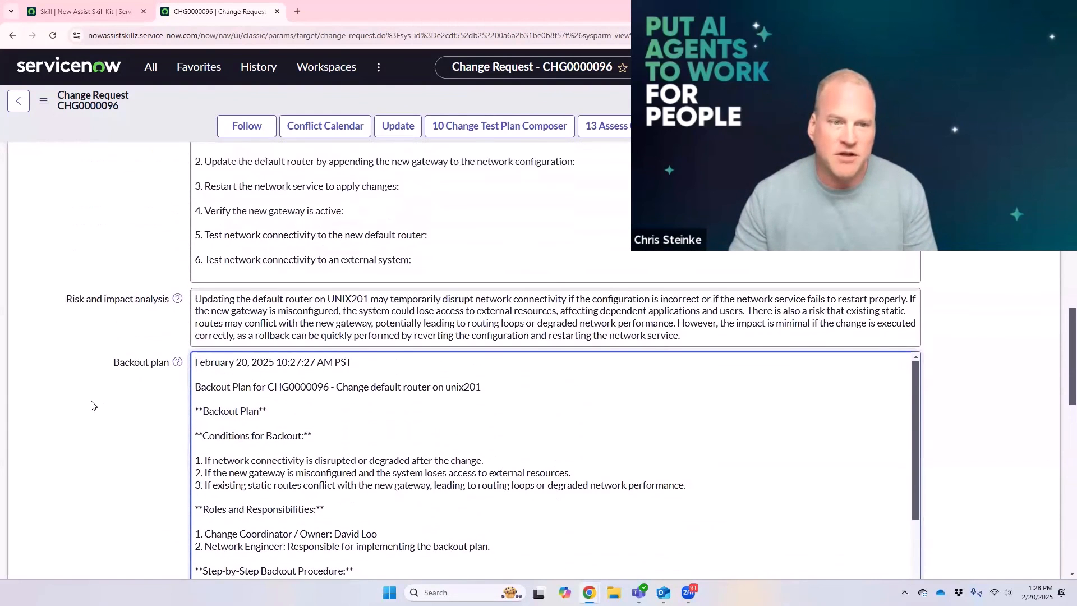